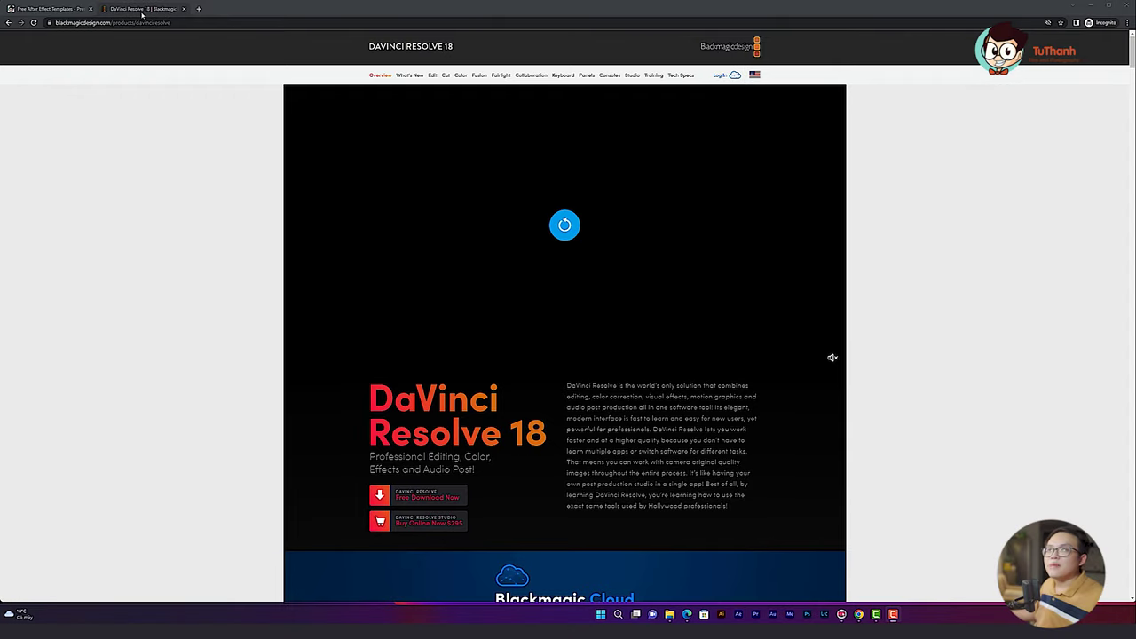
# Scroll down the Blackmagic page and start the free DaVinci Resolve 18 download for Windows.
pyautogui.click(141, 10)
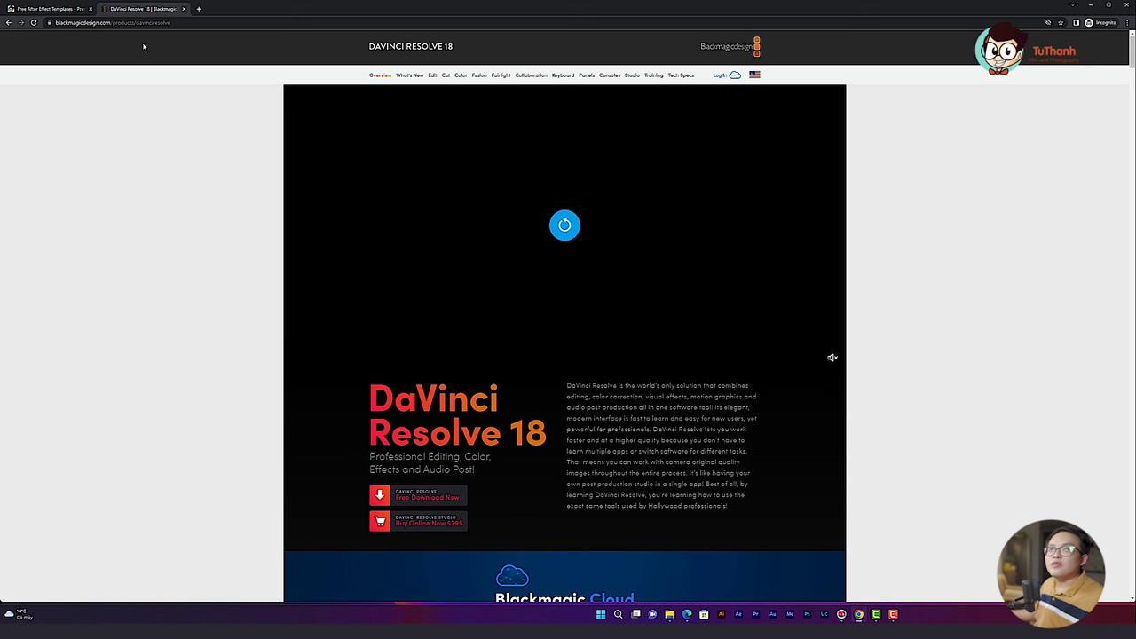
pyautogui.click(142, 23)
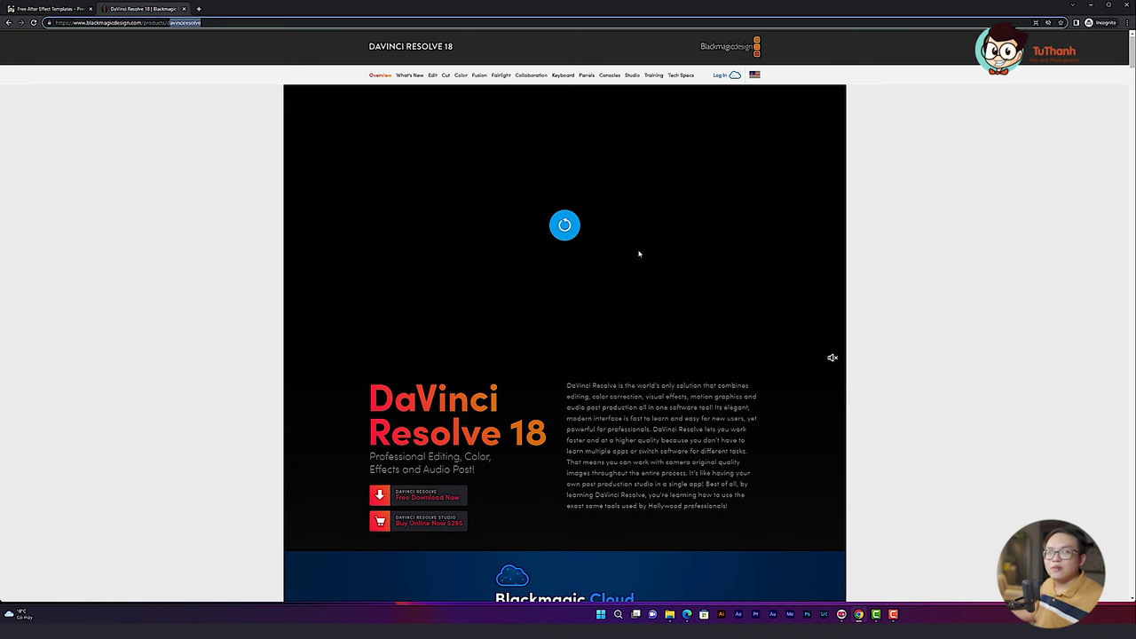
pyautogui.scroll(-1, 638, 254)
pyautogui.scroll(-2, 479, 354)
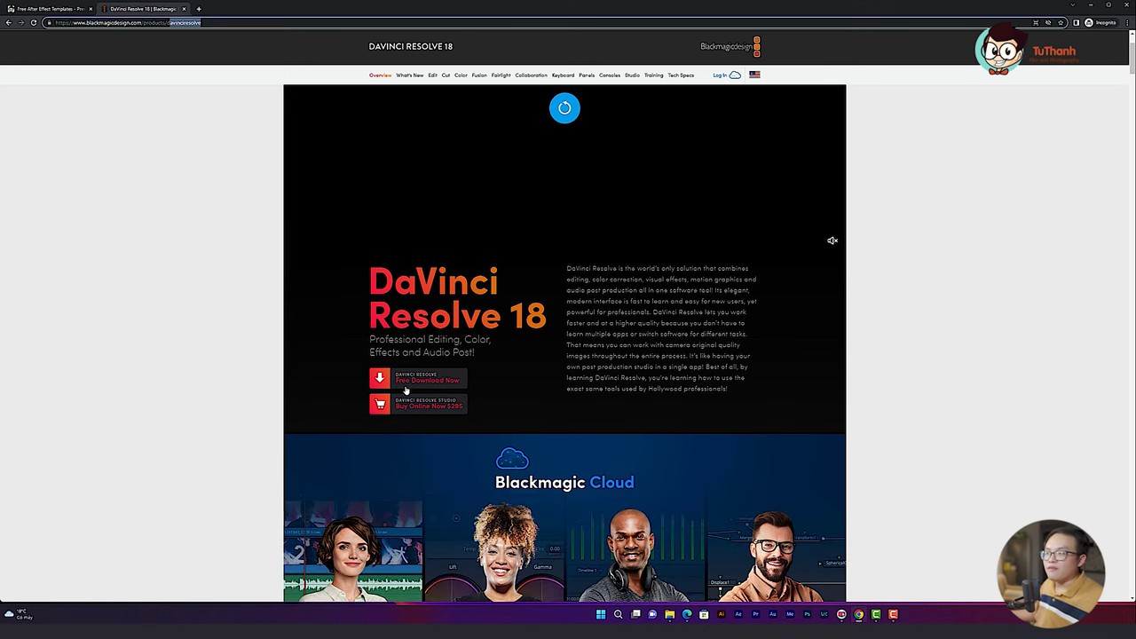
pyautogui.scroll(-3, 395, 391)
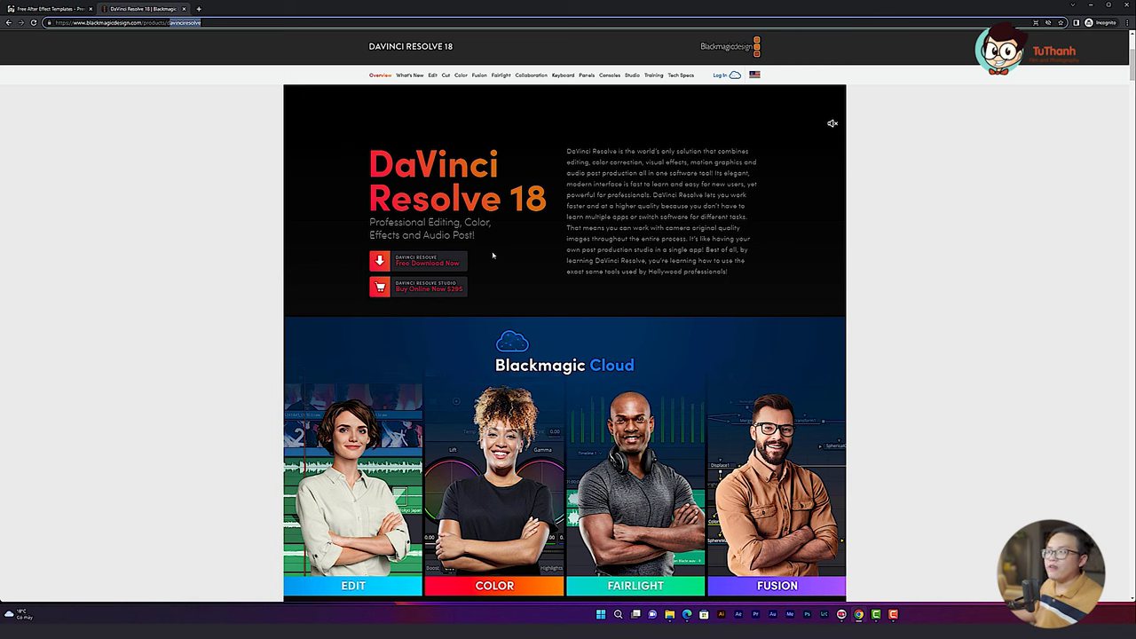
pyautogui.click(405, 266)
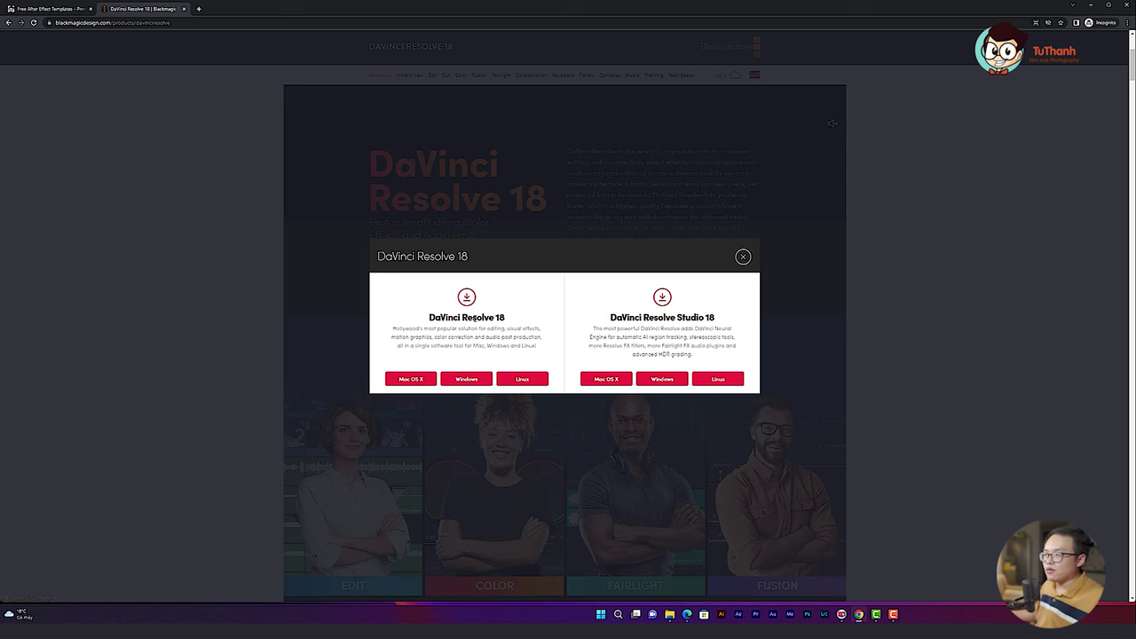
pyautogui.click(471, 379)
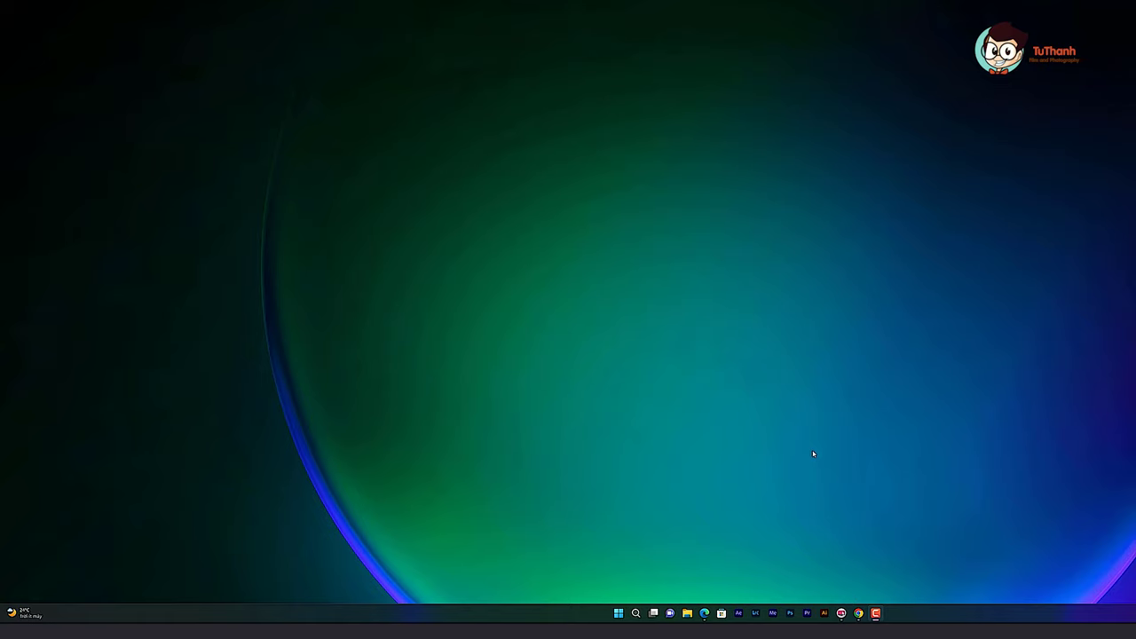
# Search Windows for 'Da' and launch DaVinci Resolve from the best match.
pyautogui.press('super+s')
pyautogui.write('Da')
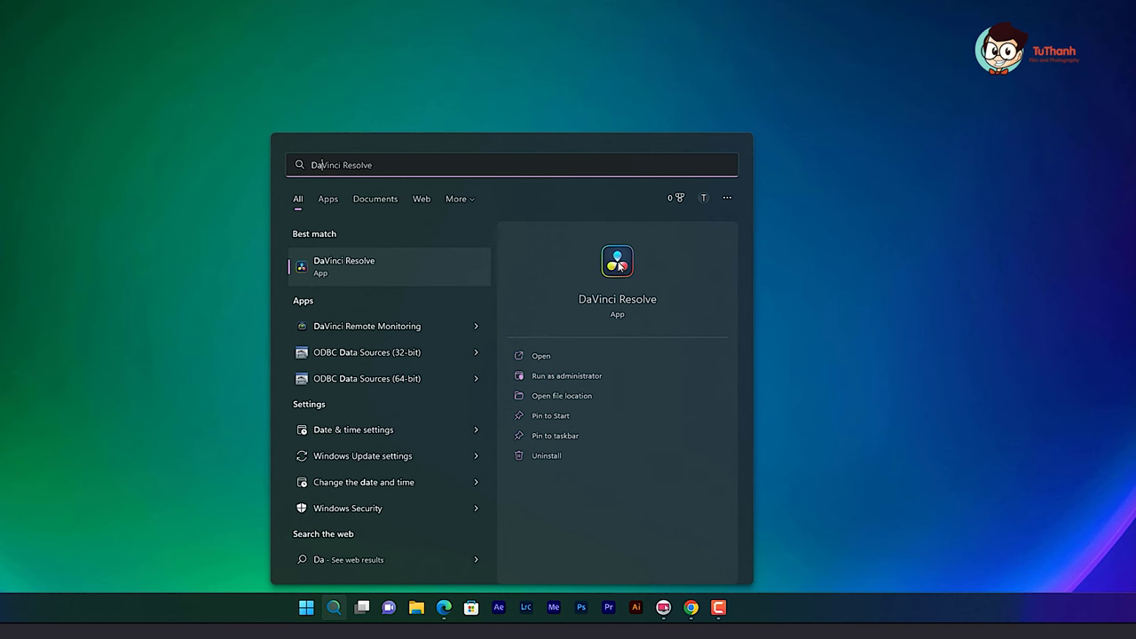
pyautogui.click(359, 277)
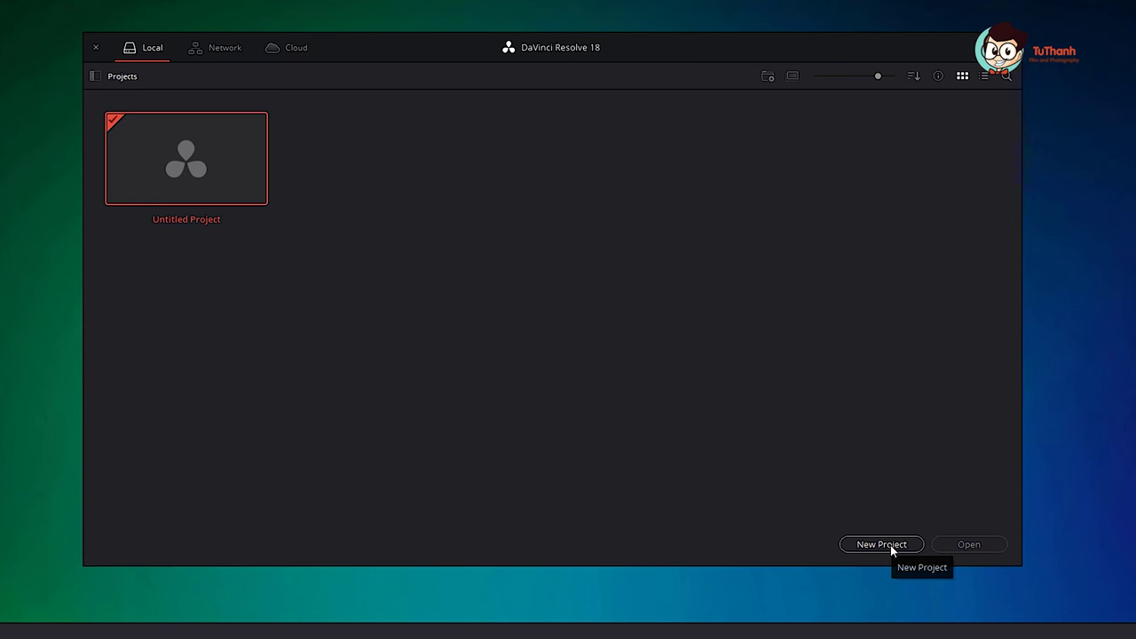
# Create and open a new project named 'Hoc dung video co ban voi Davinci'.
pyautogui.click(890, 545)
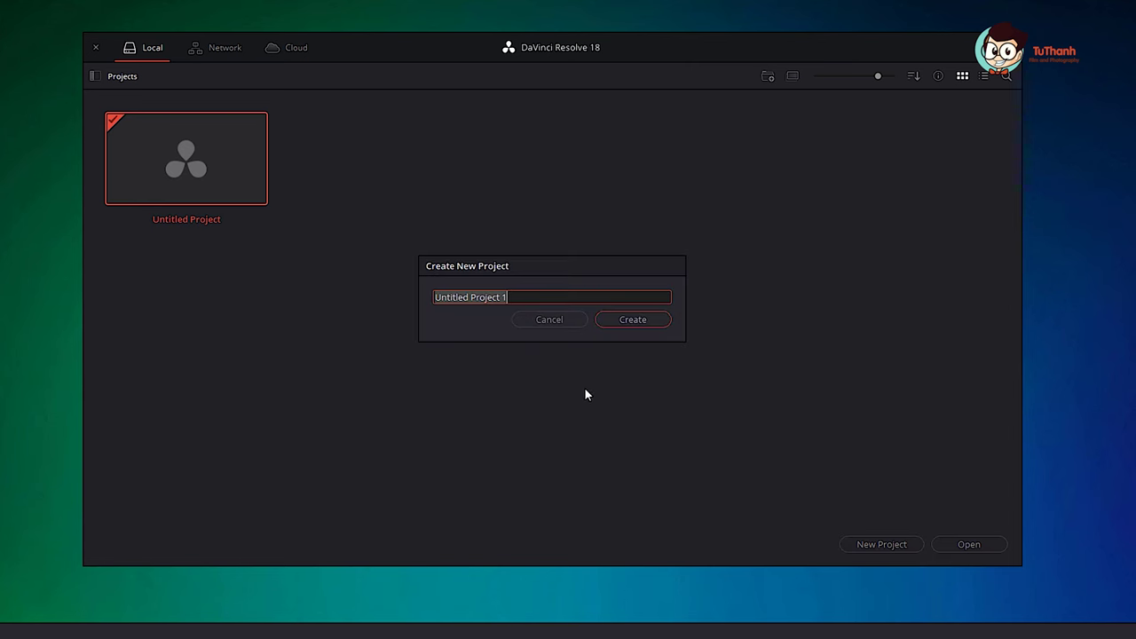
pyautogui.write('Hoc dung video co ban voi Davinci')
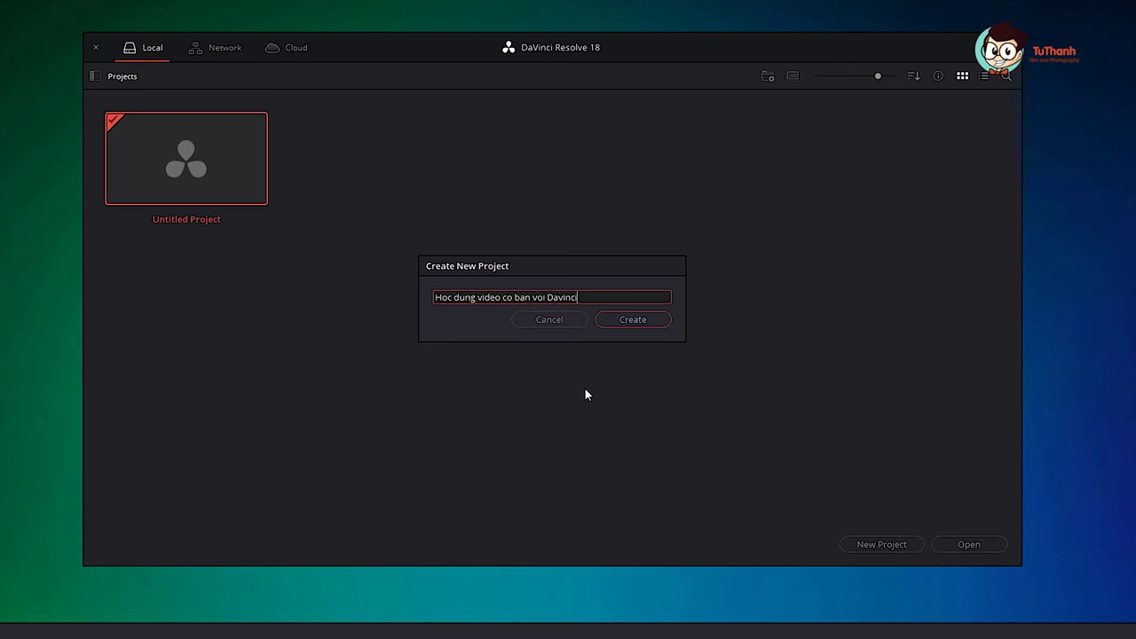
pyautogui.click(638, 321)
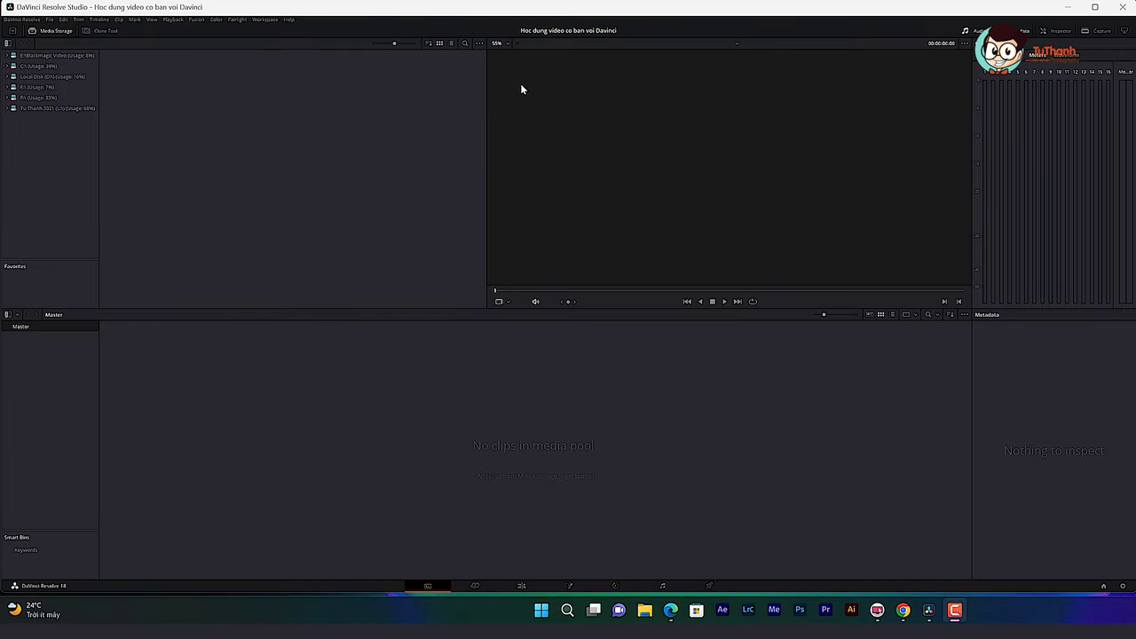
pyautogui.click(271, 10)
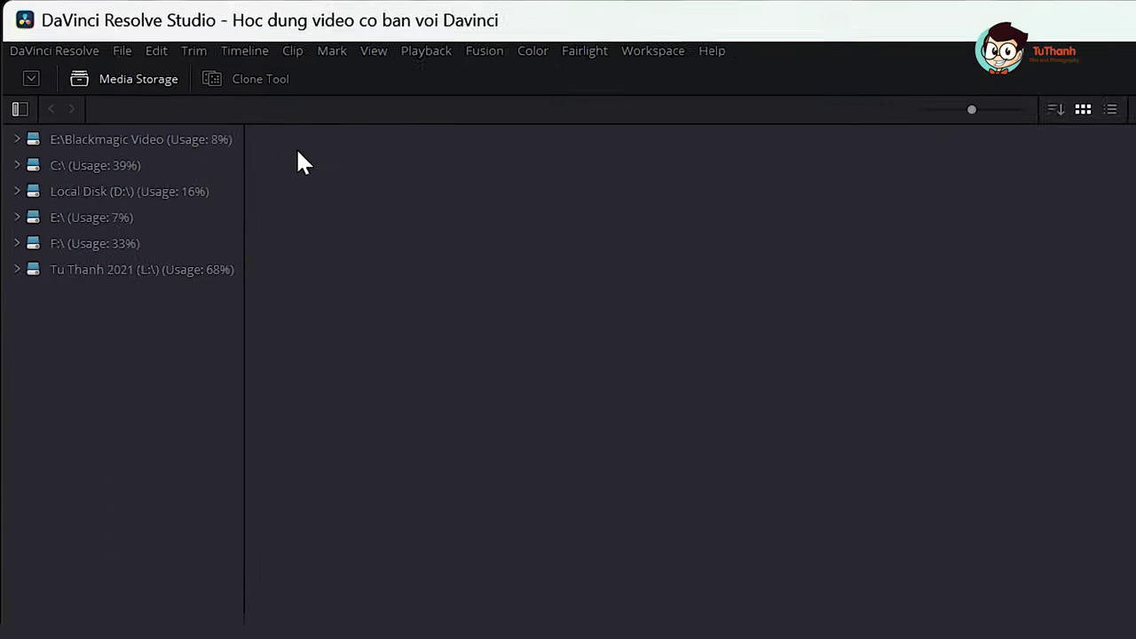
# Open DaVinci Resolve Preferences on the Memory and GPU page.
pyautogui.click(60, 55)
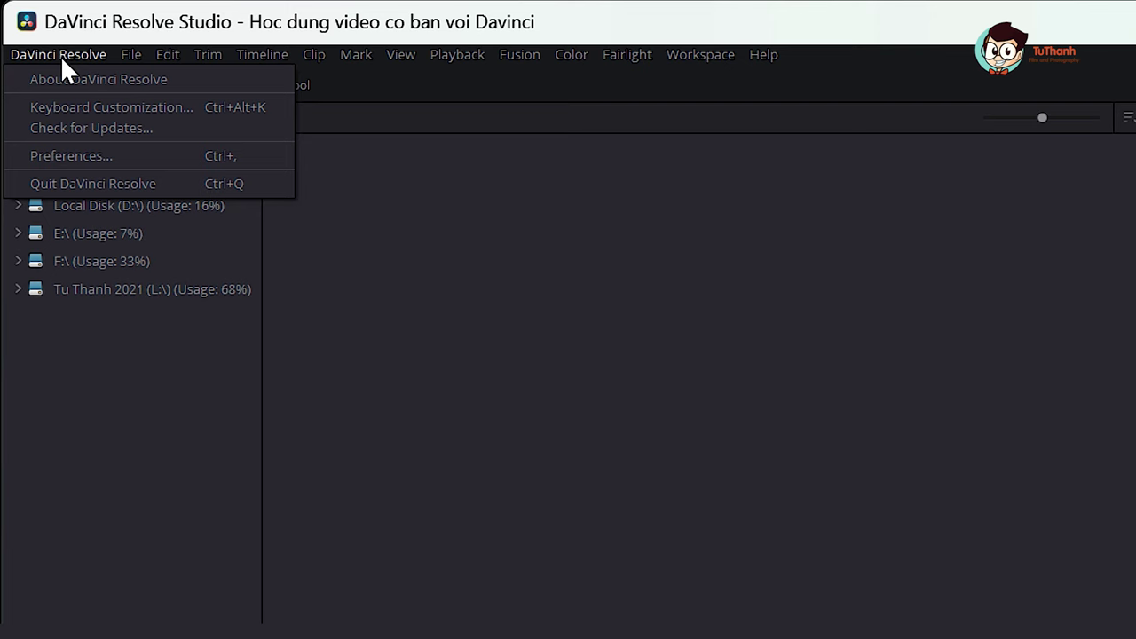
pyautogui.click(69, 156)
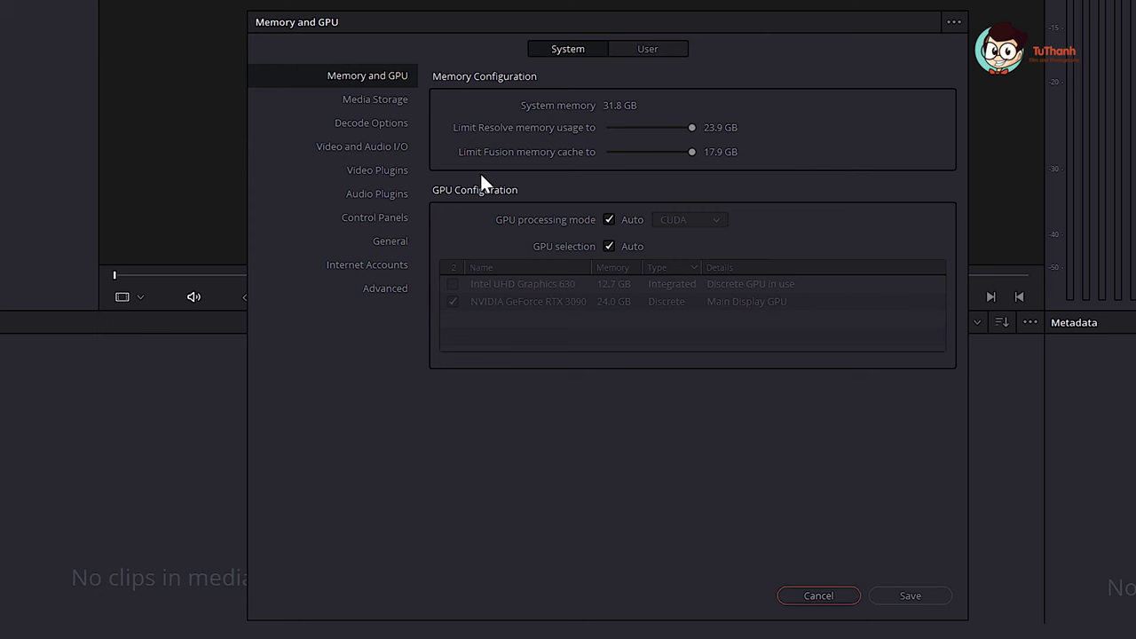
# Toggle the GPU processing mode and GPU selection Auto checkboxes off and back on.
pyautogui.click(632, 246)
pyautogui.click(631, 219)
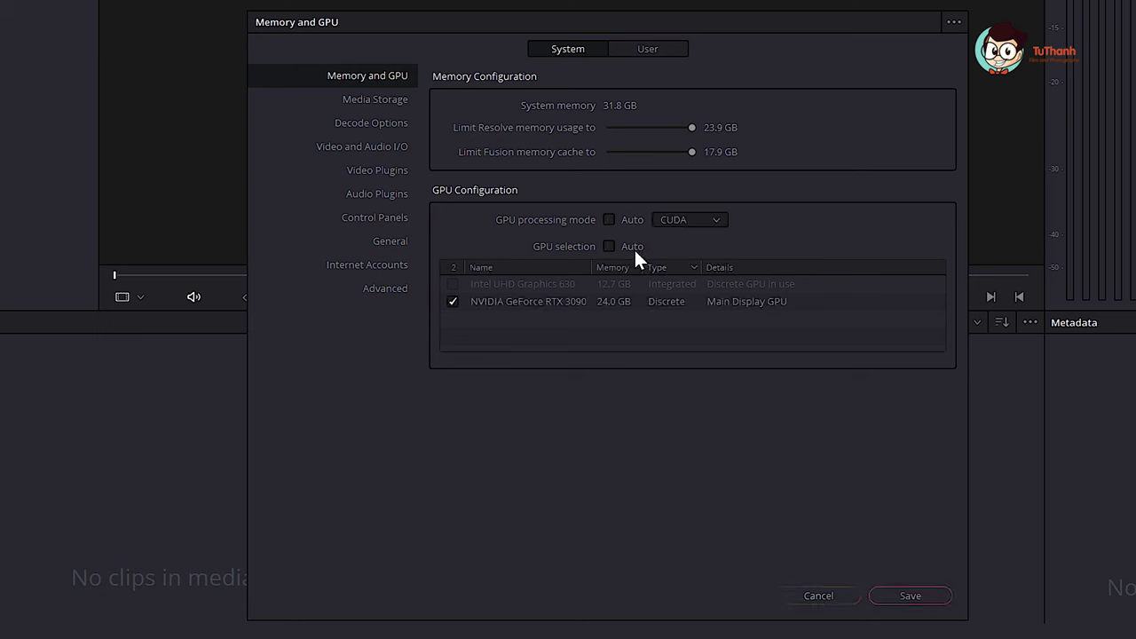
pyautogui.click(633, 246)
pyautogui.click(634, 220)
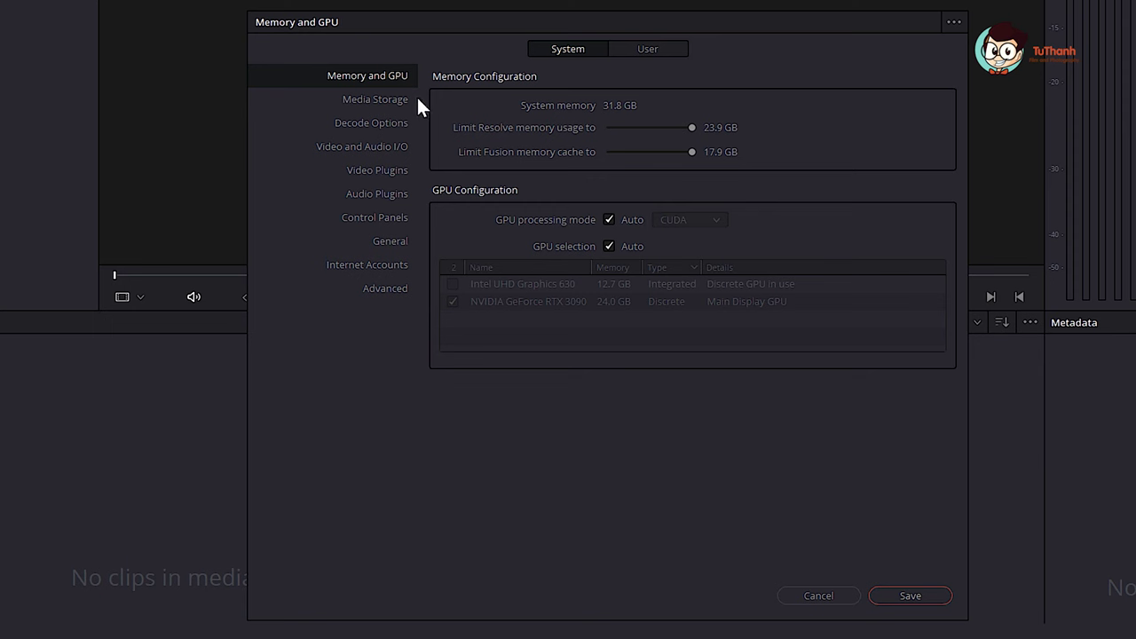
# In Media Storage, select the E:\Blackmagic Video location and begin adding another location.
pyautogui.click(386, 102)
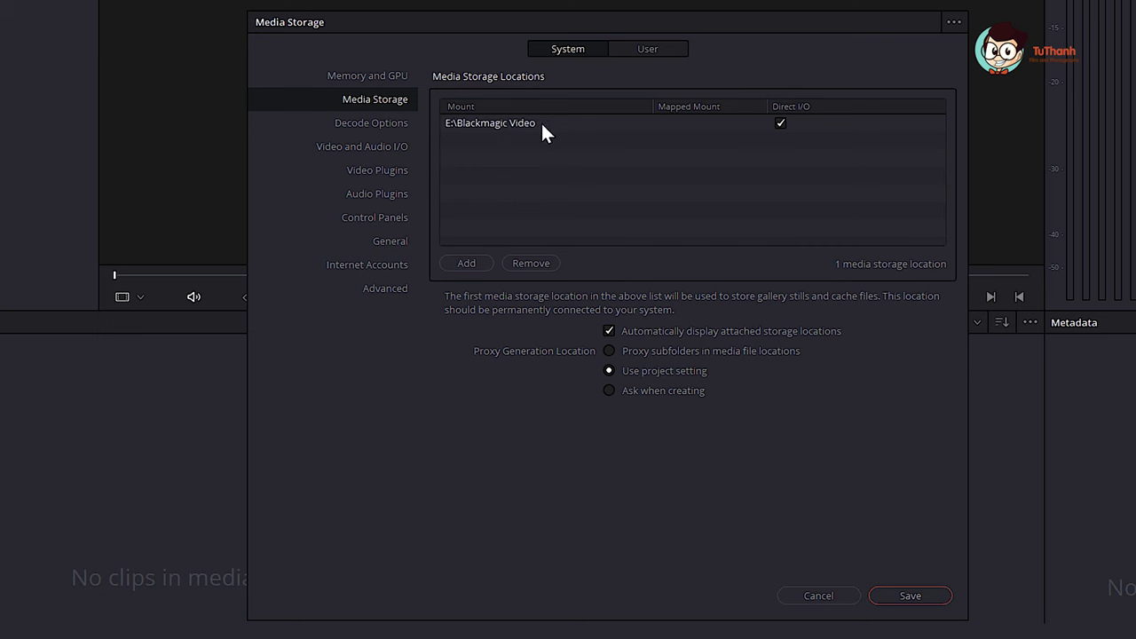
pyautogui.click(626, 122)
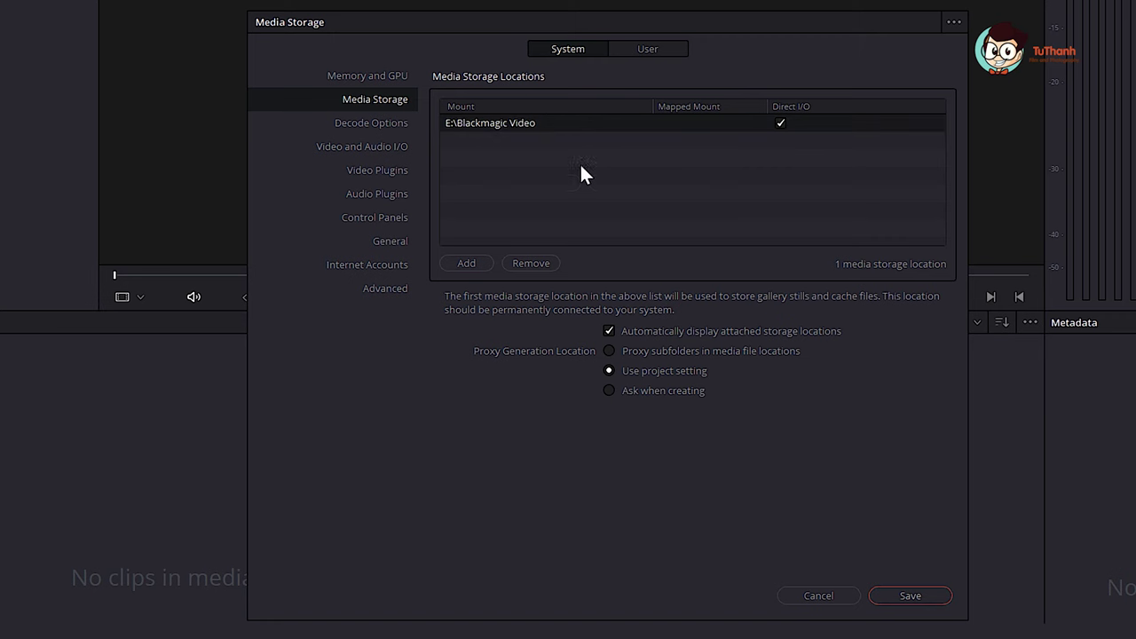
pyautogui.click(470, 263)
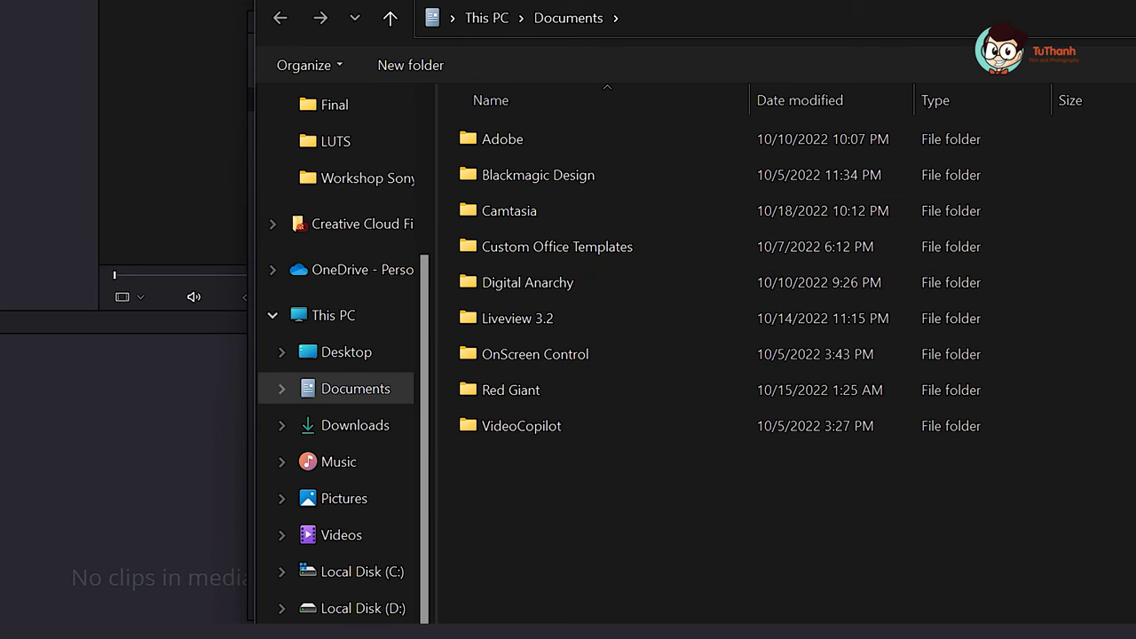
pyautogui.press('r')
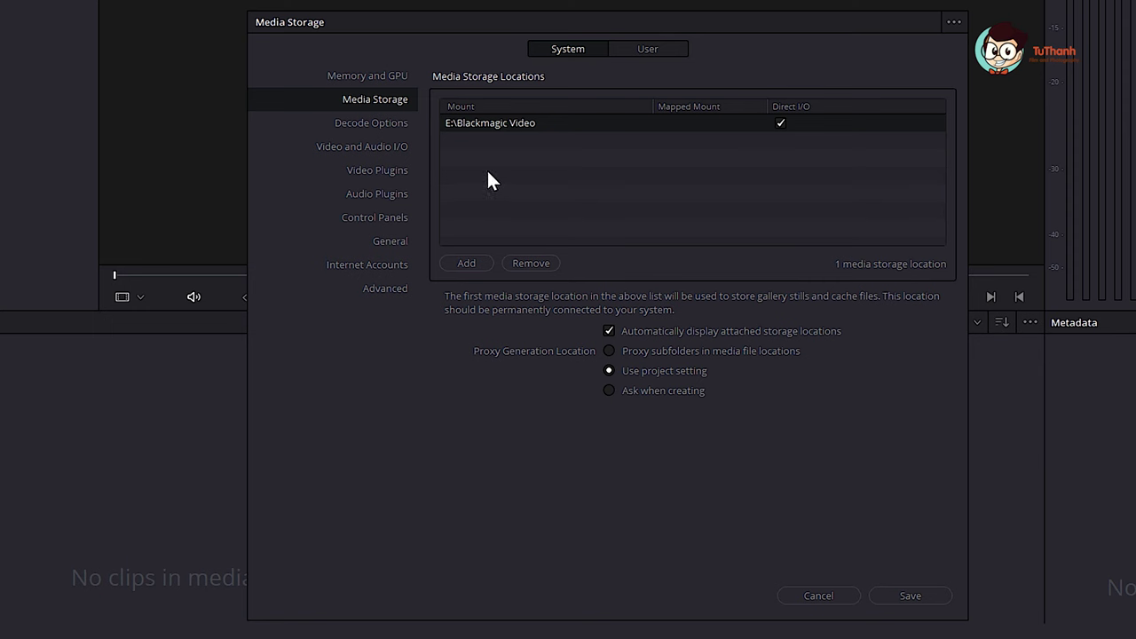
# On the User tab's UI Settings, browse the Language list and keep English selected.
pyautogui.click(647, 50)
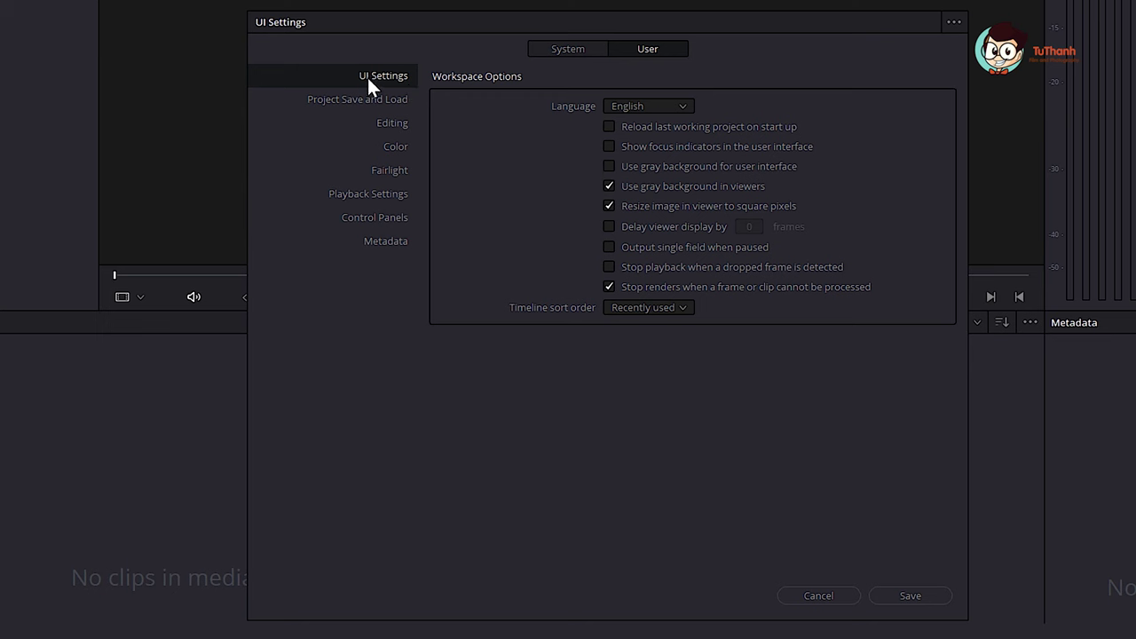
pyautogui.click(651, 106)
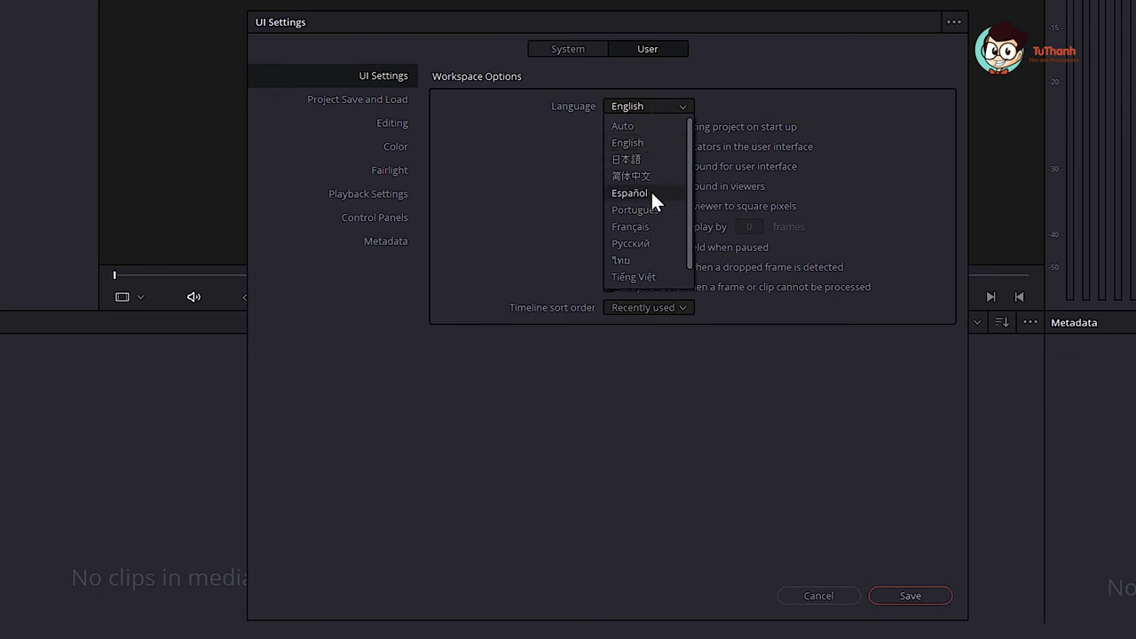
pyautogui.scroll(-1, 650, 190)
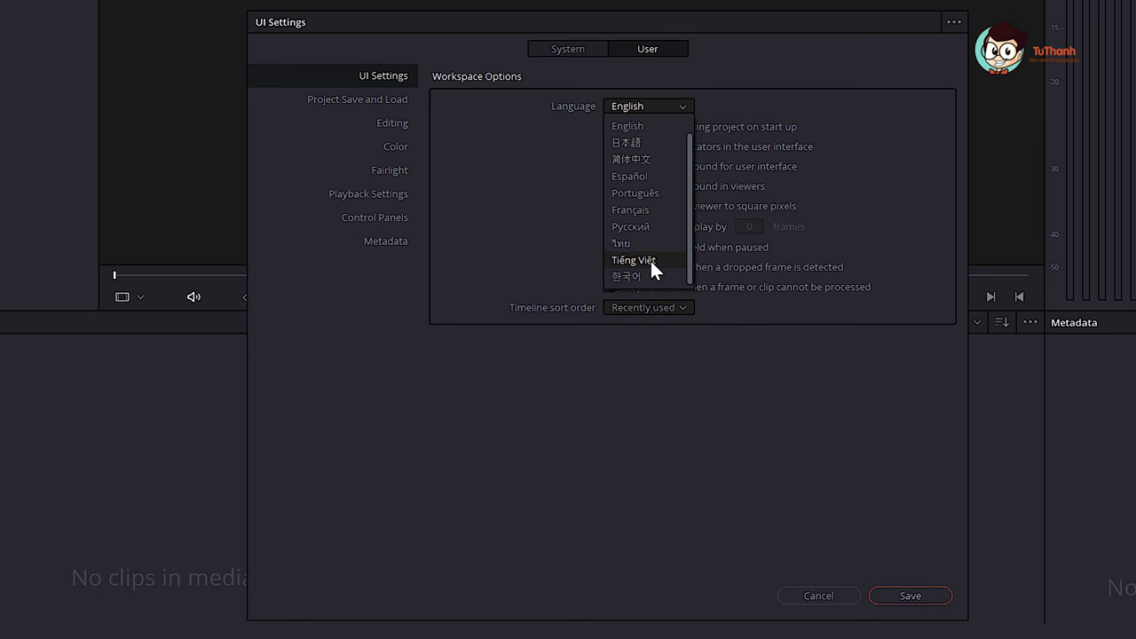
pyautogui.scroll(1, 649, 258)
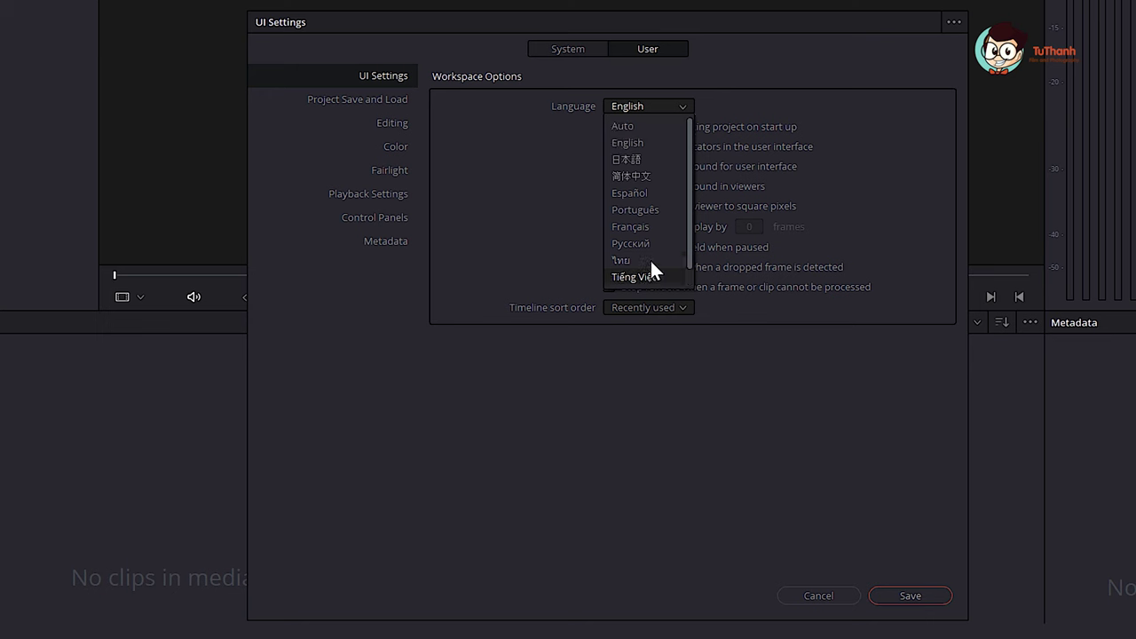
pyautogui.click(662, 143)
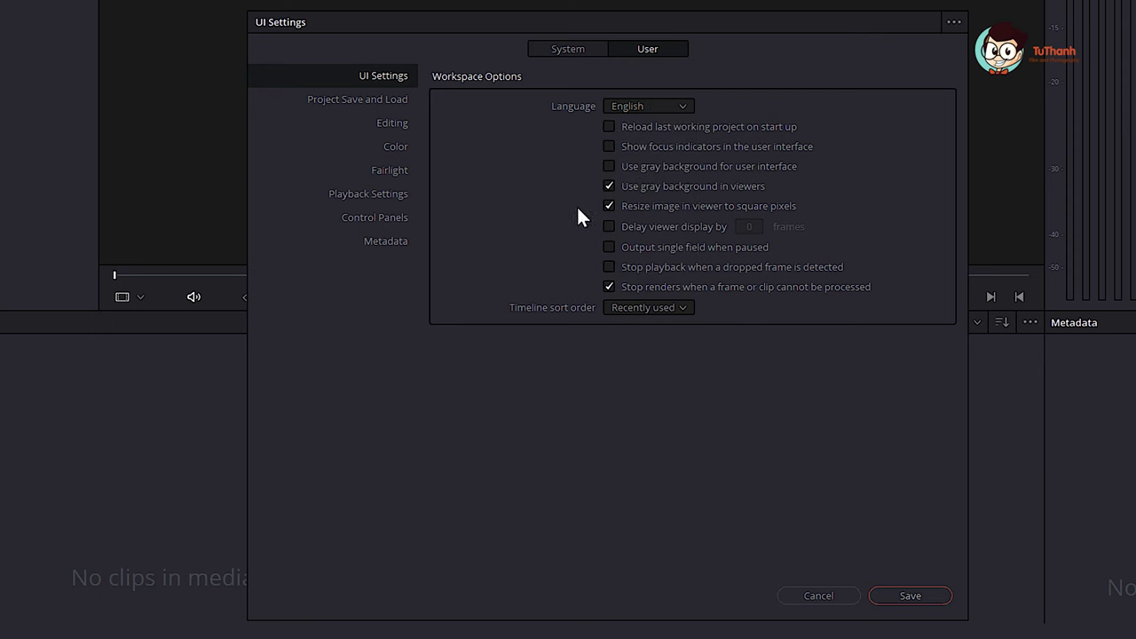
# In Project Save and Load, enable backups every 1 minute, leaving the backup location unchanged.
pyautogui.click(380, 101)
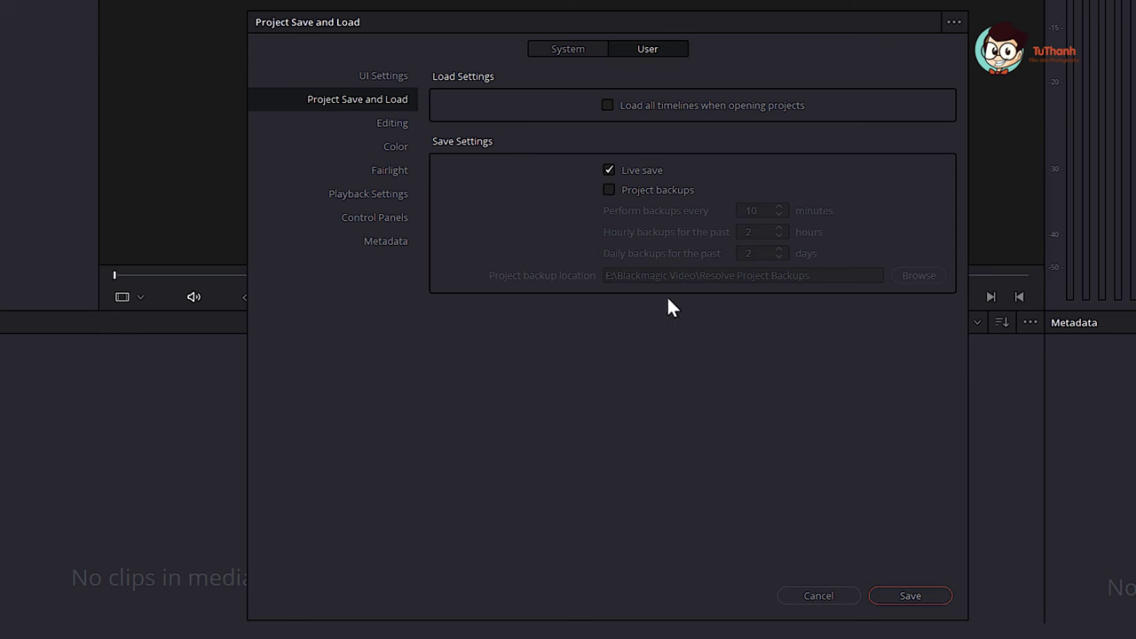
pyautogui.click(611, 190)
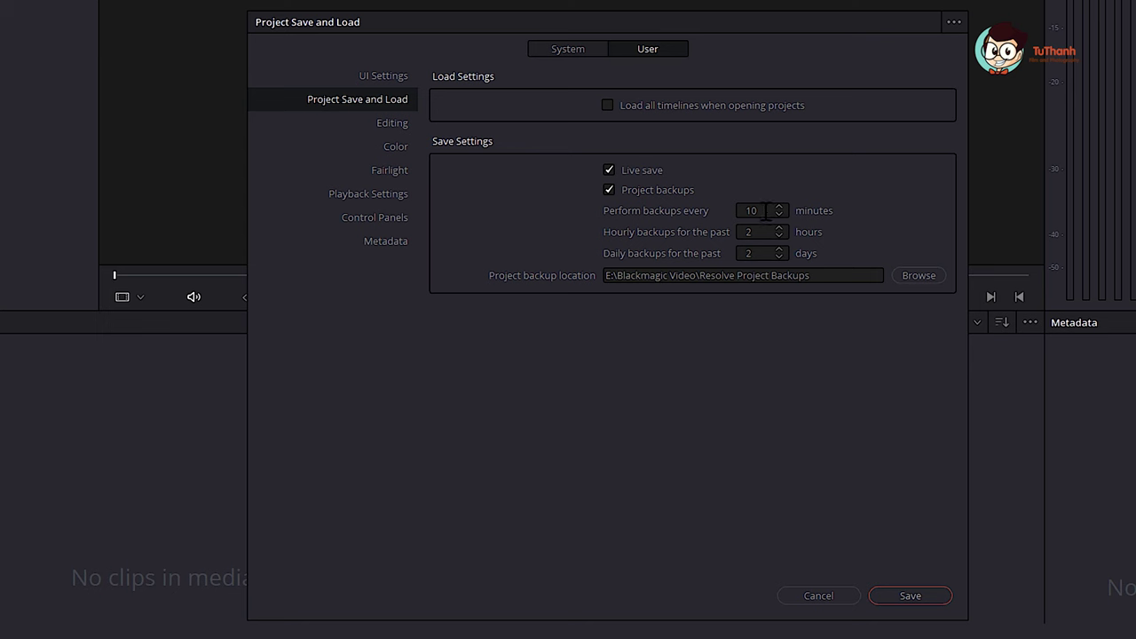
pyautogui.click(767, 213)
pyautogui.press('BackSpace')
pyautogui.click(888, 191)
pyautogui.click(681, 276)
pyautogui.click(816, 313)
# Save the preferences and browse Media Storage into the Hoc Davinci trong 60 phut Source folder.
pyautogui.click(911, 594)
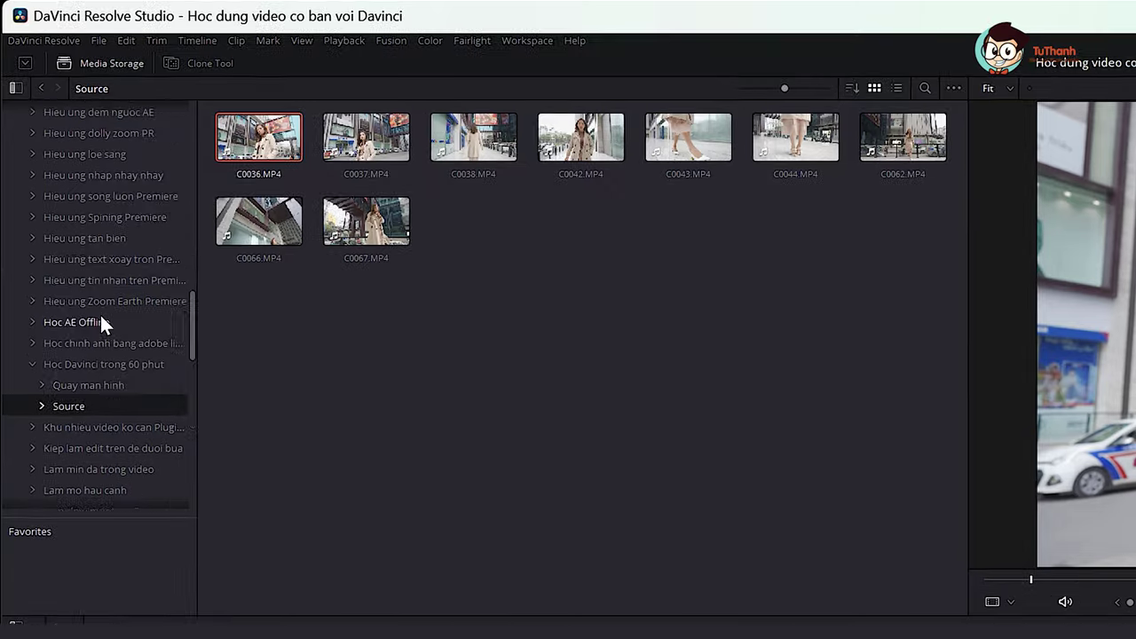
pyautogui.scroll(10, 50, 156)
pyautogui.scroll(6, 98, 312)
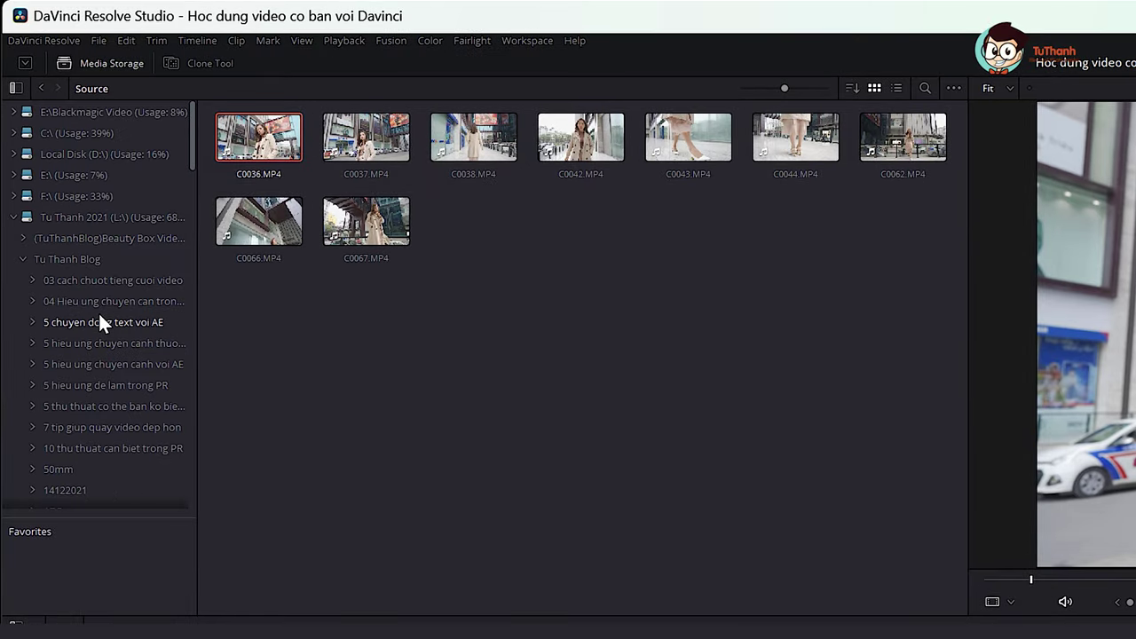
pyautogui.scroll(-2, 105, 213)
pyautogui.scroll(-4, 101, 213)
pyautogui.scroll(-4, 101, 214)
pyautogui.scroll(-4, 105, 203)
pyautogui.scroll(-3, 102, 201)
pyautogui.scroll(-4, 106, 203)
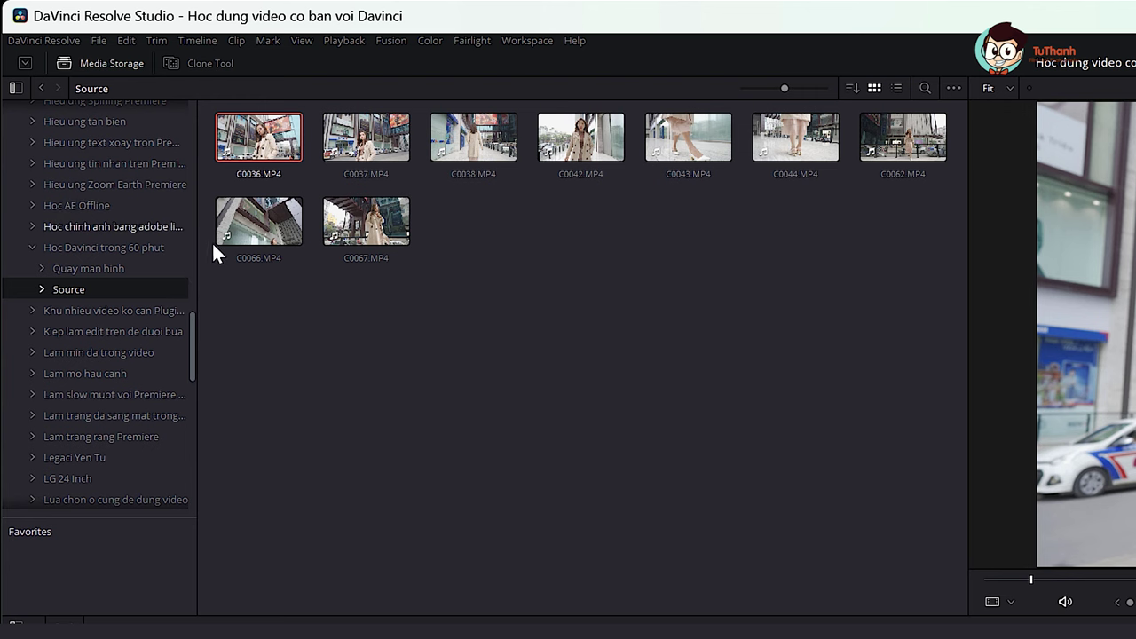
pyautogui.click(98, 246)
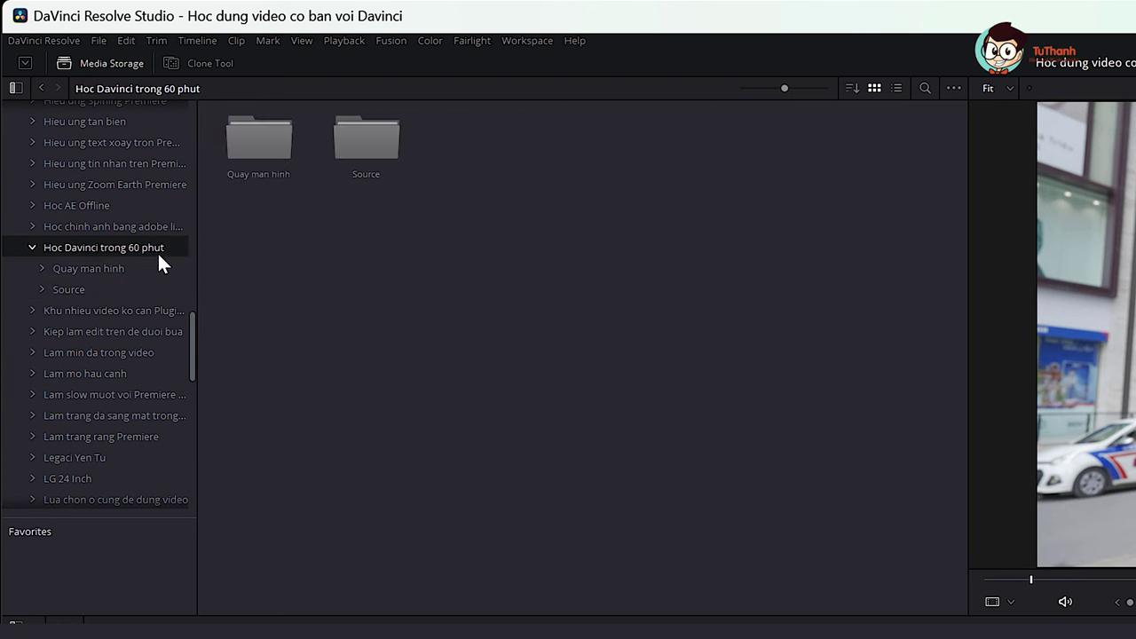
pyautogui.doubleClick(373, 147)
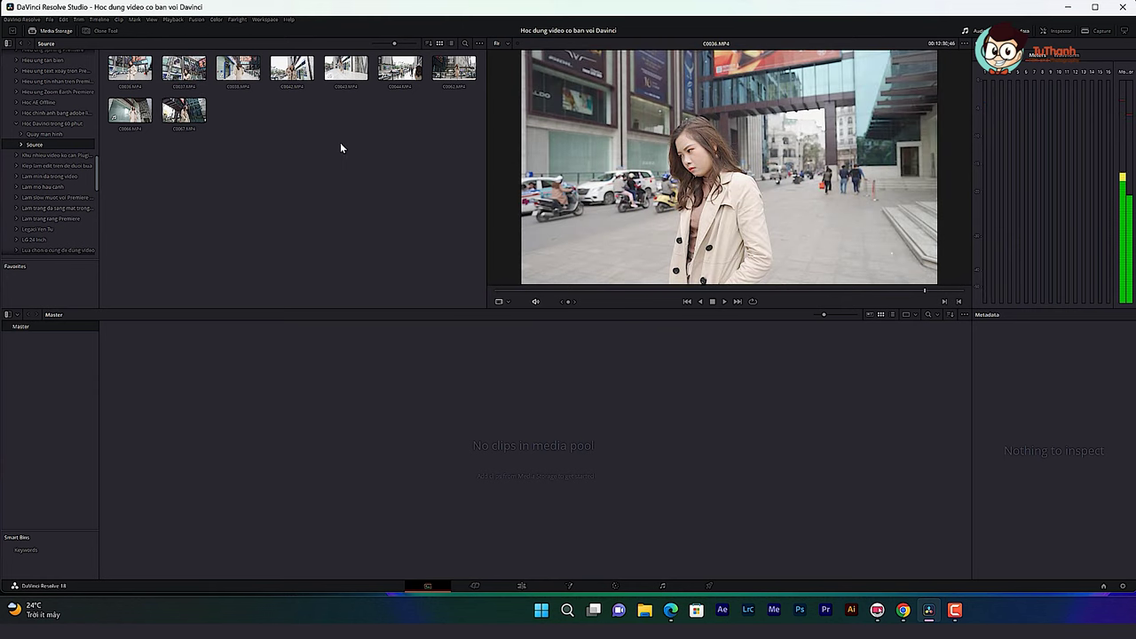
# Preview clip C0036 and drag it into the media pool.
pyautogui.click(129, 67)
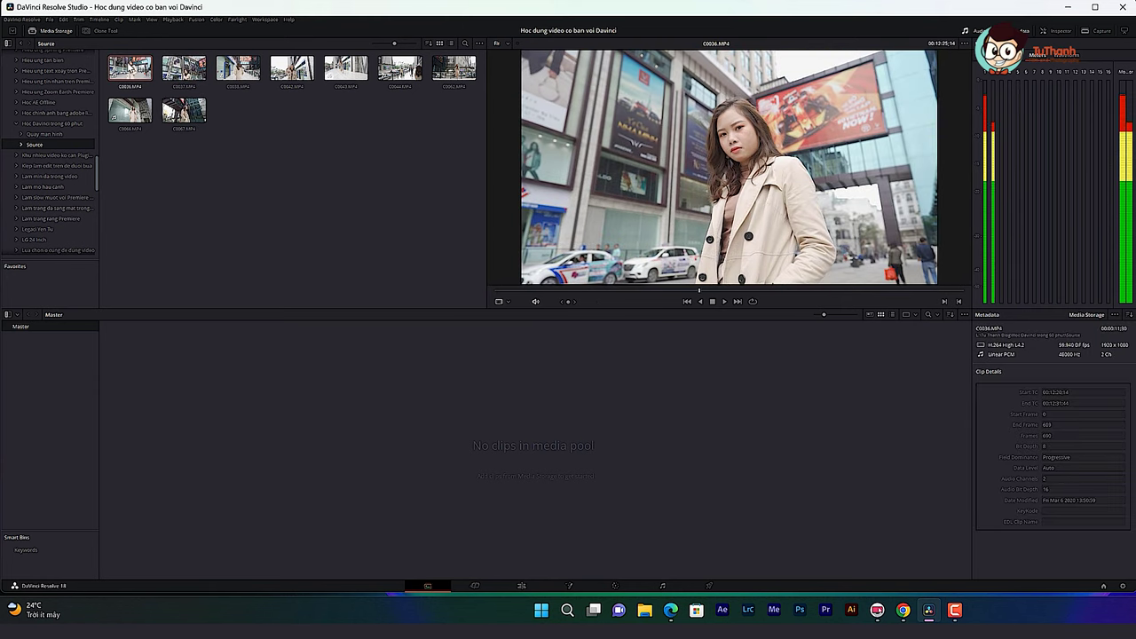
pyautogui.click(504, 291)
pyautogui.moveTo(520, 295); pyautogui.dragTo(897, 294)
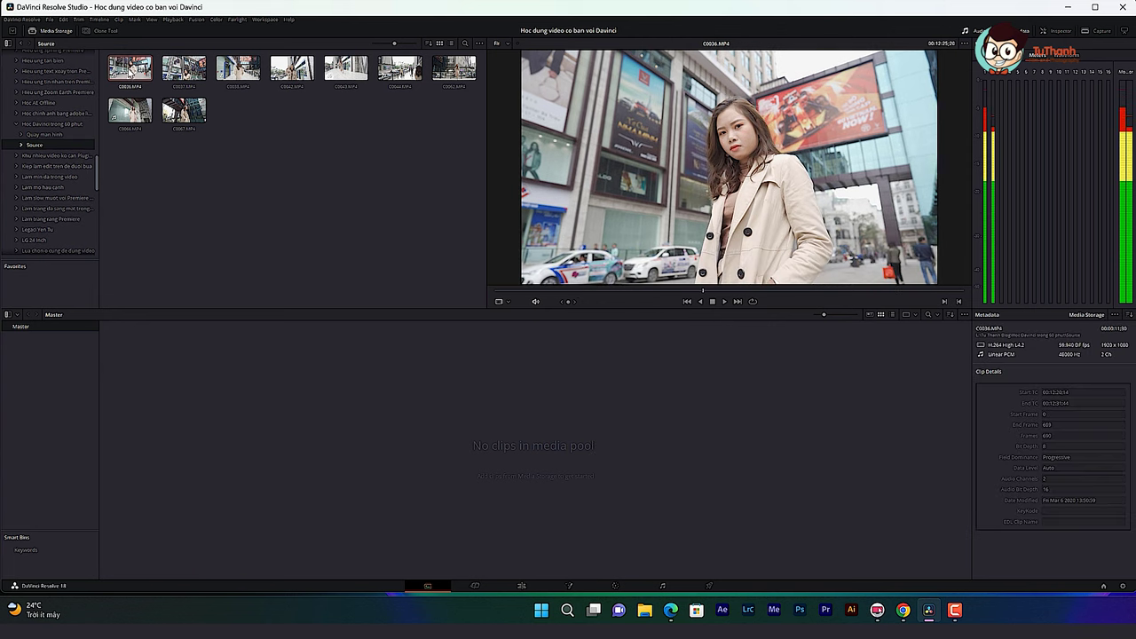
pyautogui.moveTo(130, 71); pyautogui.dragTo(222, 373)
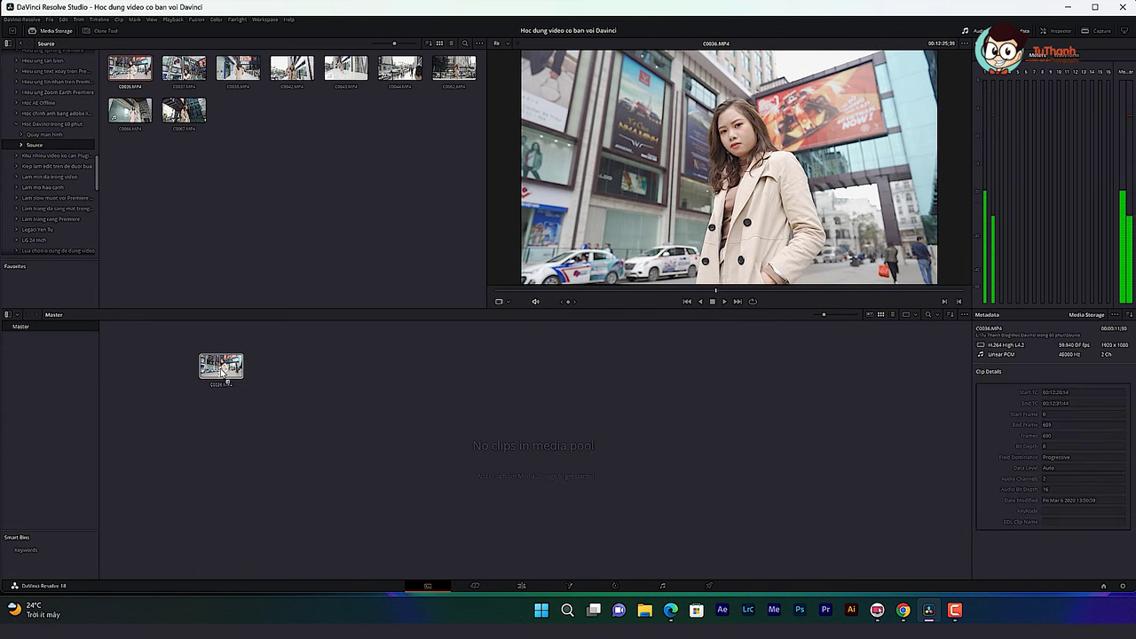
pyautogui.moveTo(222, 373); pyautogui.dragTo(222, 373)
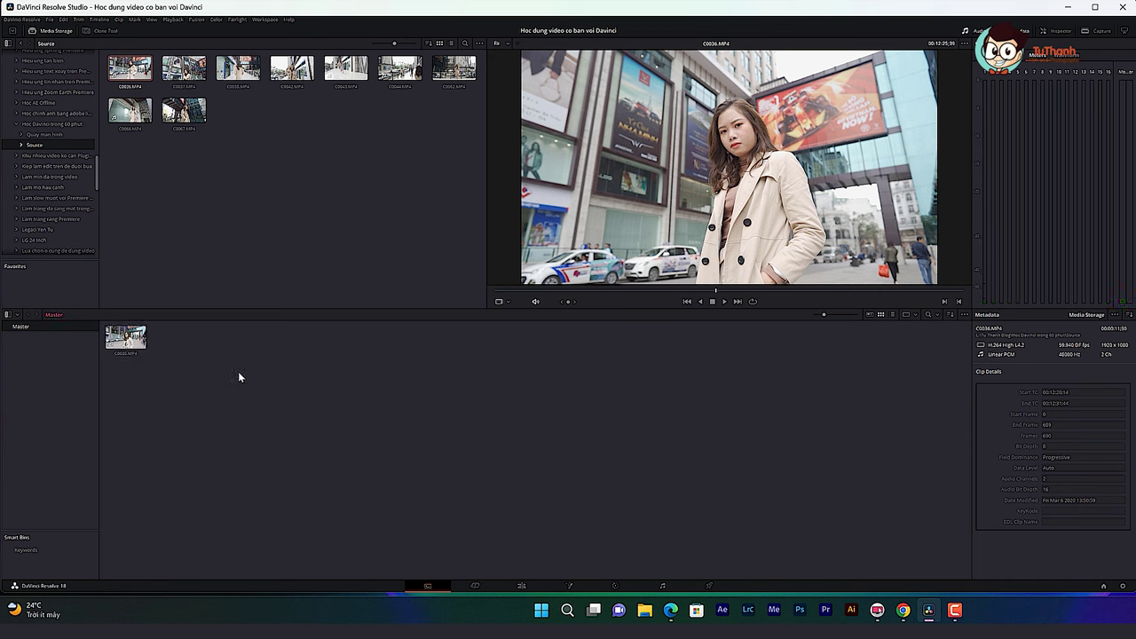
# Go up a folder and drag the whole Source folder in, importing all nine clips.
pyautogui.click(47, 124)
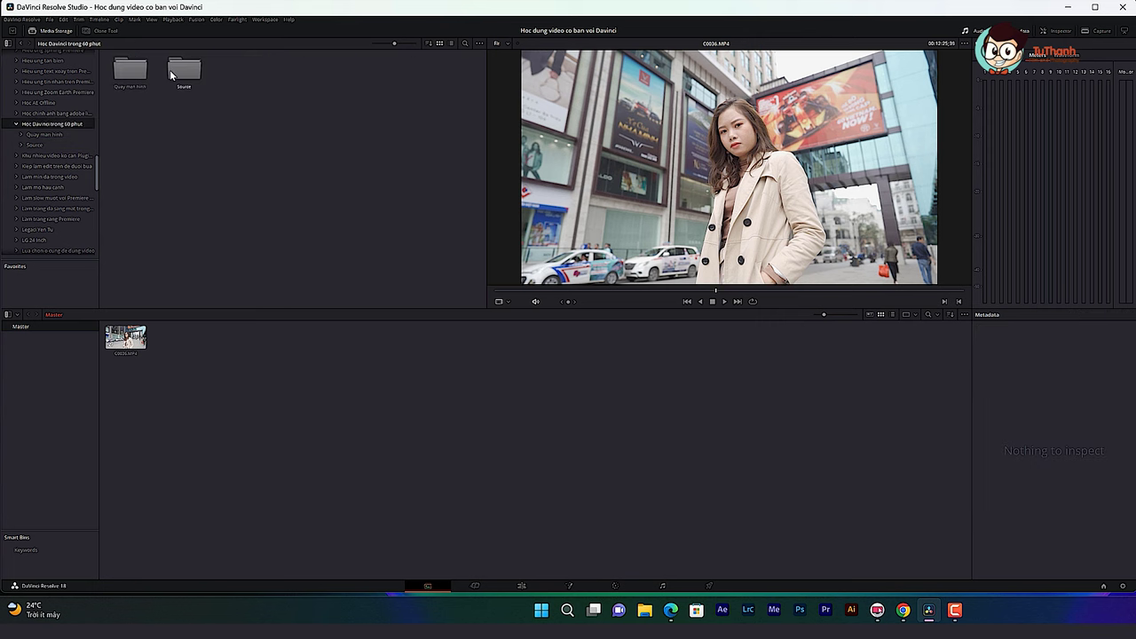
pyautogui.moveTo(183, 69)
pyautogui.mouseDown()
pyautogui.moveTo(262, 431)
pyautogui.moveTo(196, 217)
pyautogui.mouseUp()
pyautogui.moveTo(186, 76); pyautogui.dragTo(302, 431)
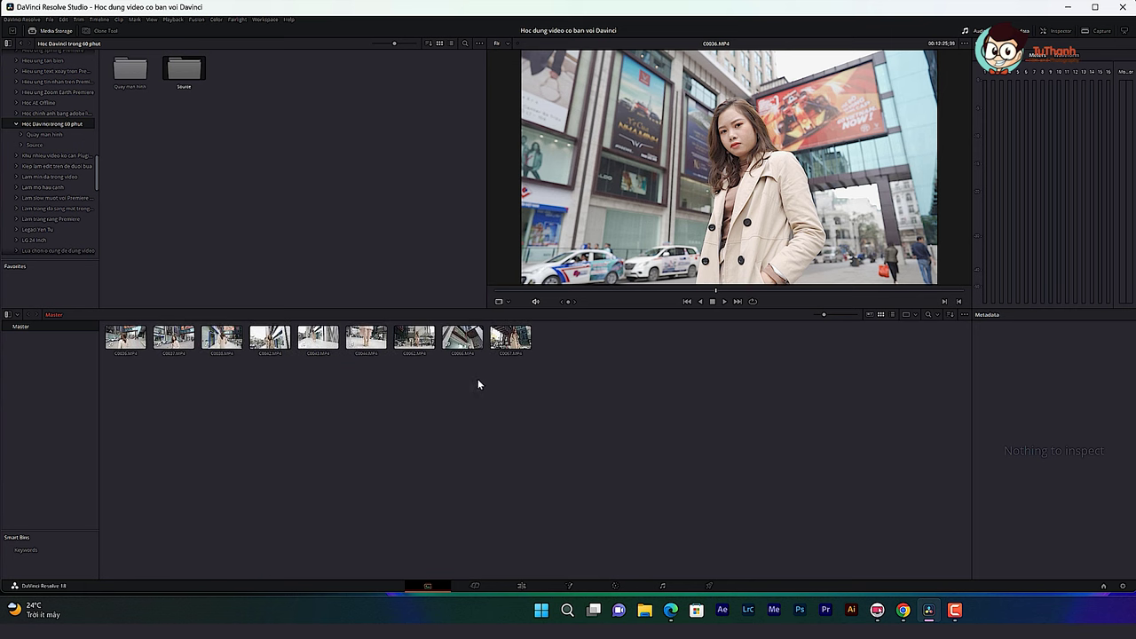
pyautogui.click(131, 358)
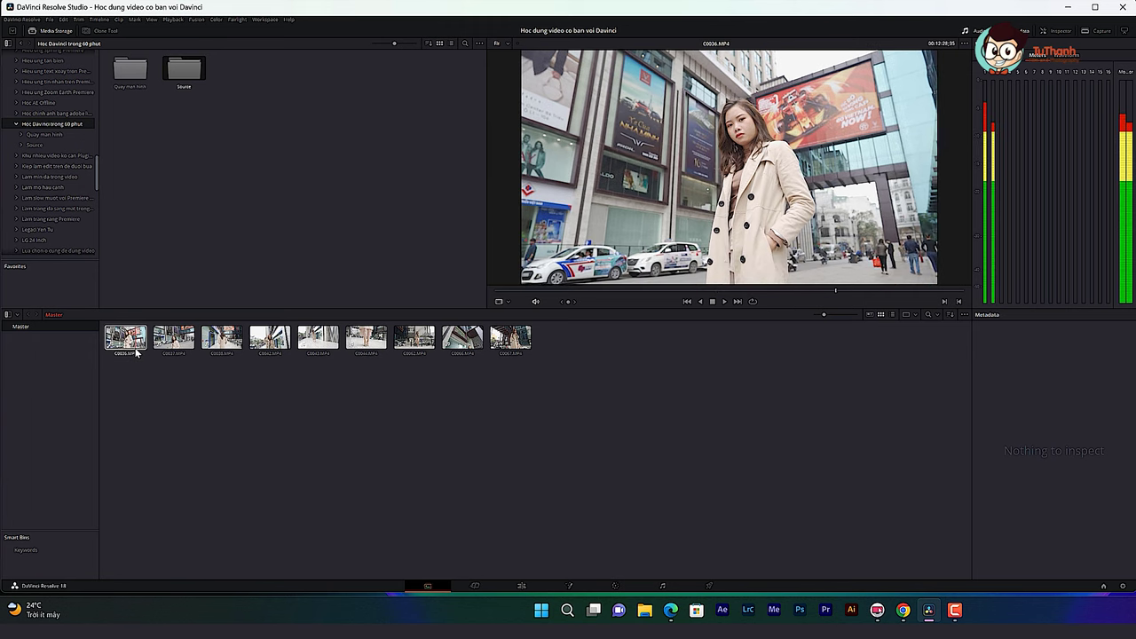
pyautogui.click(203, 416)
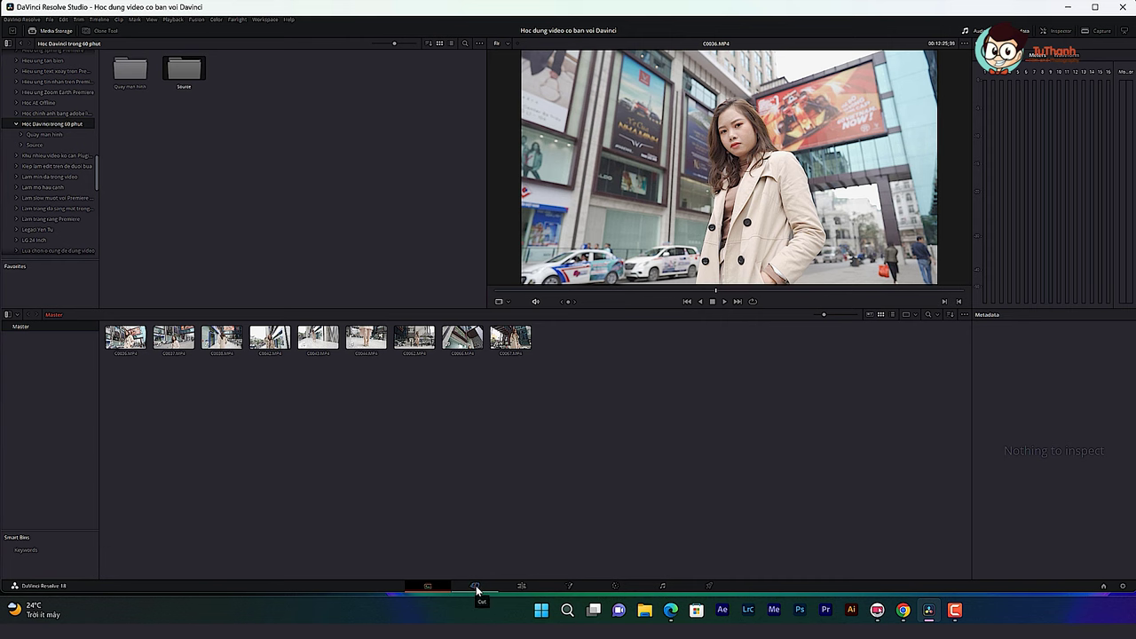
pyautogui.click(475, 587)
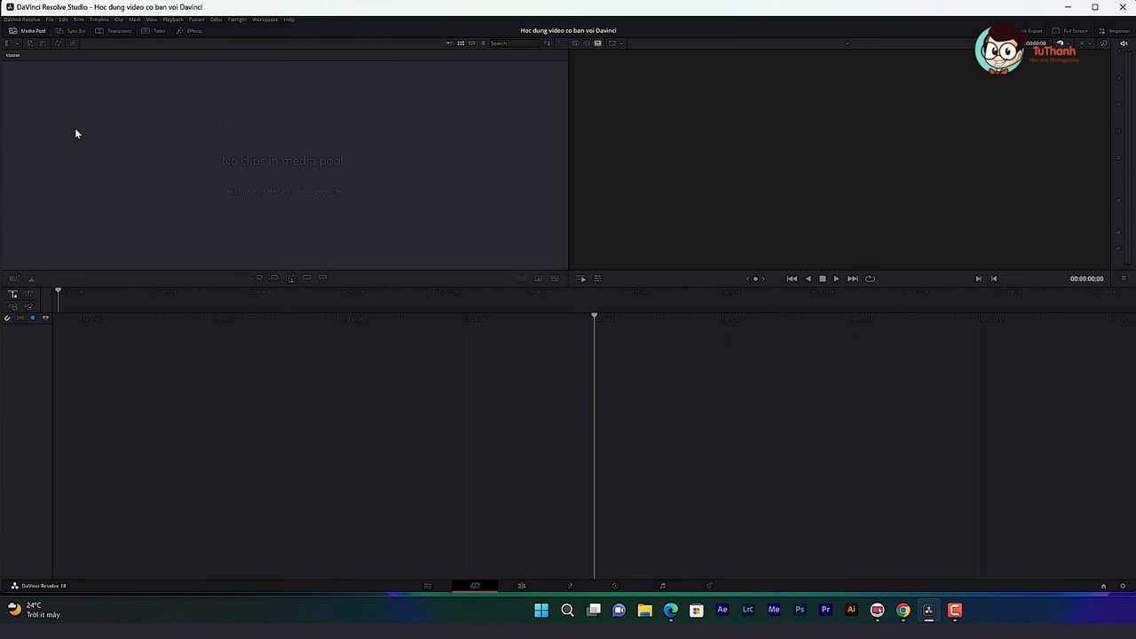
# Use Import Media to bring all nine clips from the Source folder into the media pool.
pyautogui.rightClick(159, 103)
pyautogui.click(214, 136)
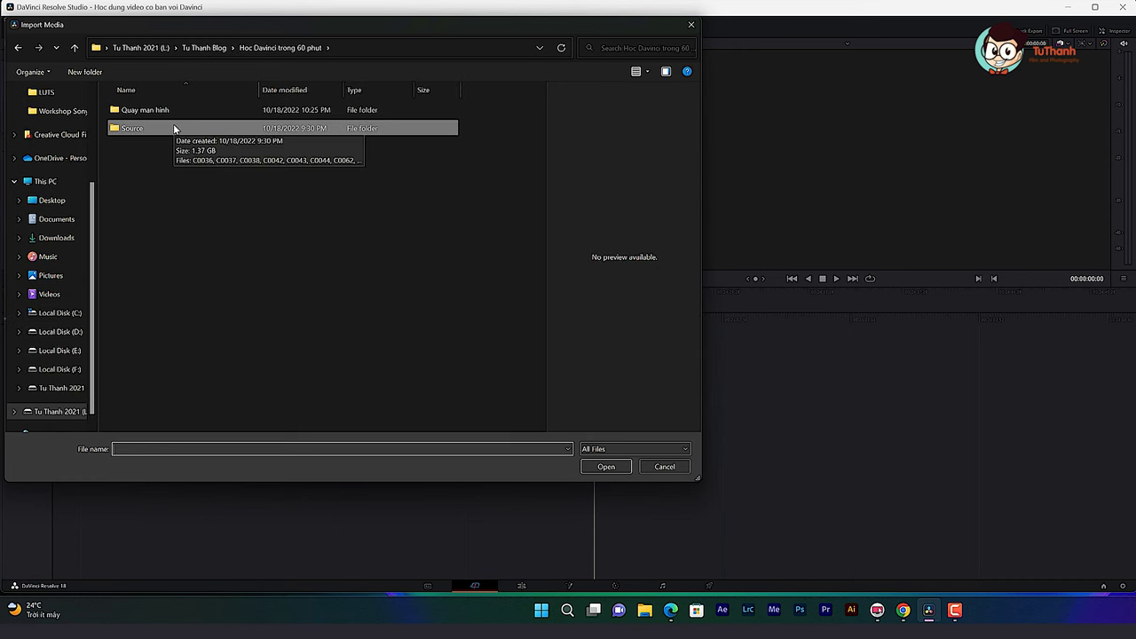
pyautogui.doubleClick(175, 129)
pyautogui.moveTo(142, 262); pyautogui.dragTo(568, 98)
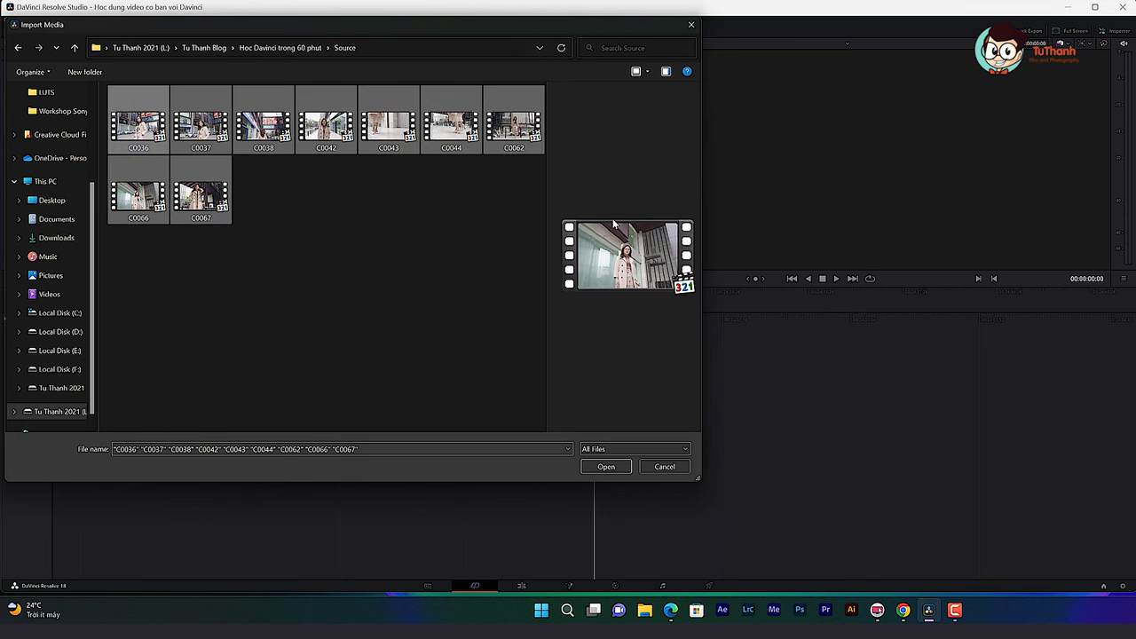
pyautogui.click(604, 467)
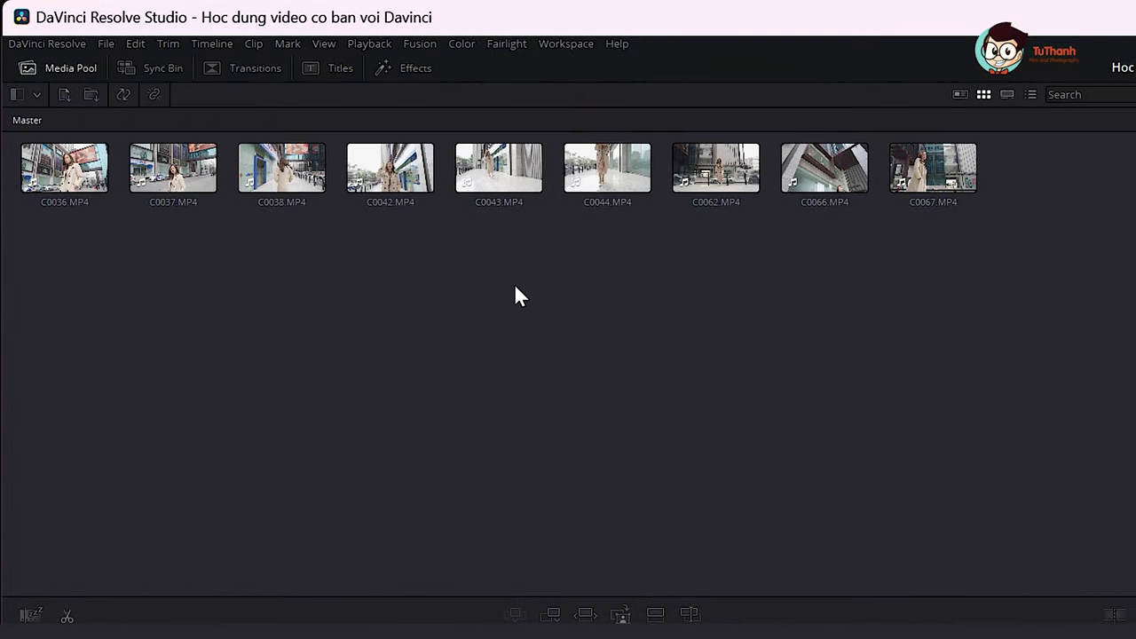
# Create an empty timeline 'Hoc dung video voi Davinci' with one video track and one Stereo audio track.
pyautogui.rightClick(522, 283)
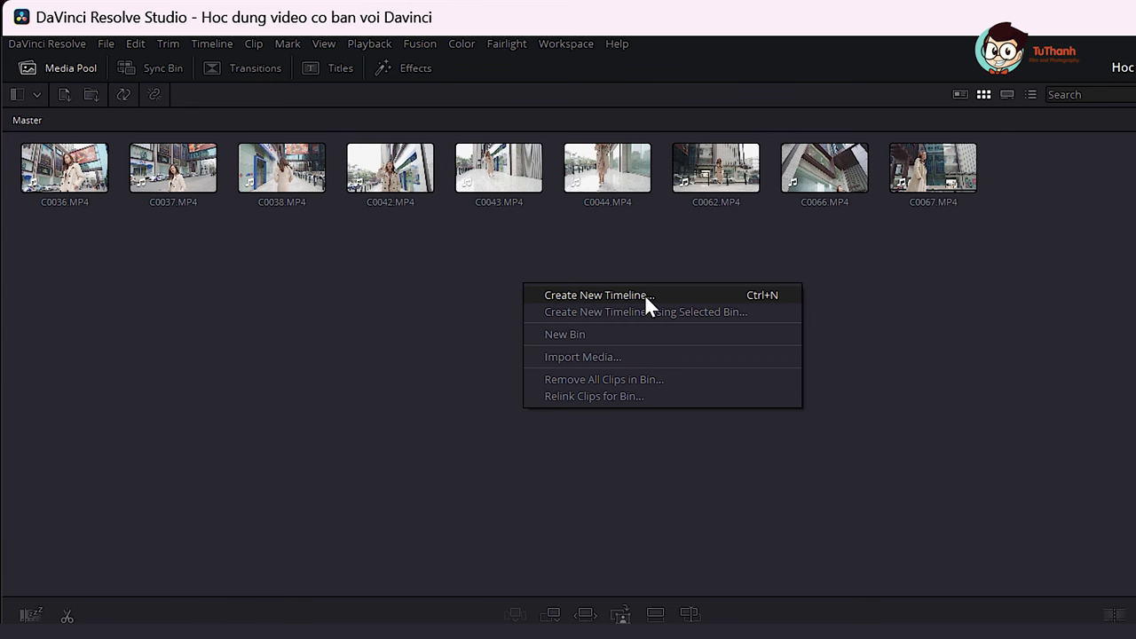
pyautogui.click(644, 296)
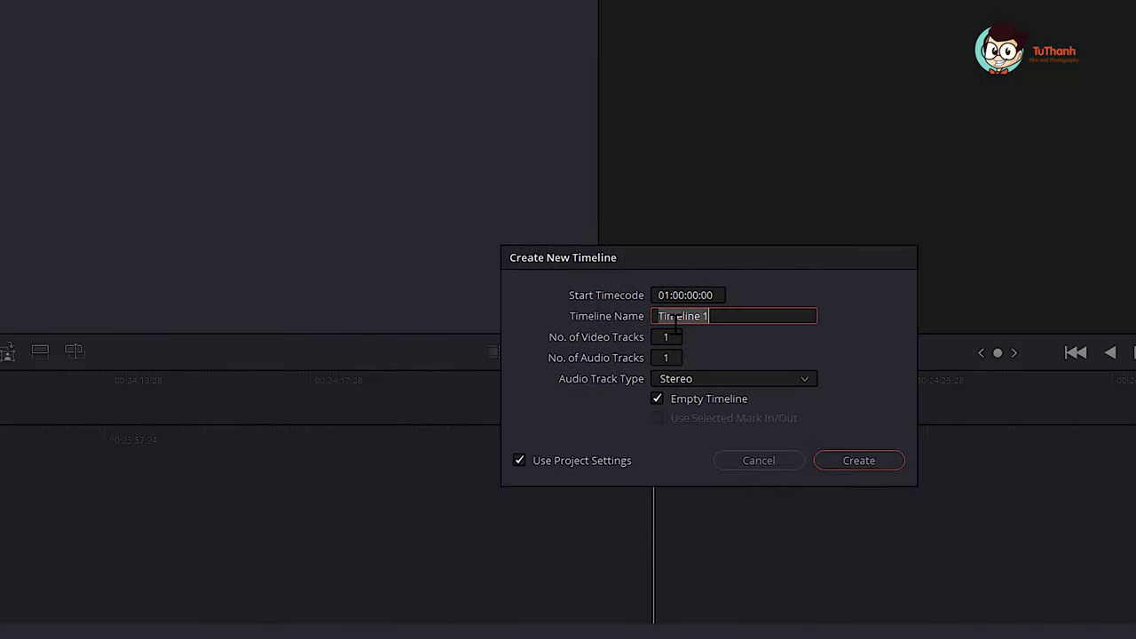
pyautogui.click(538, 238)
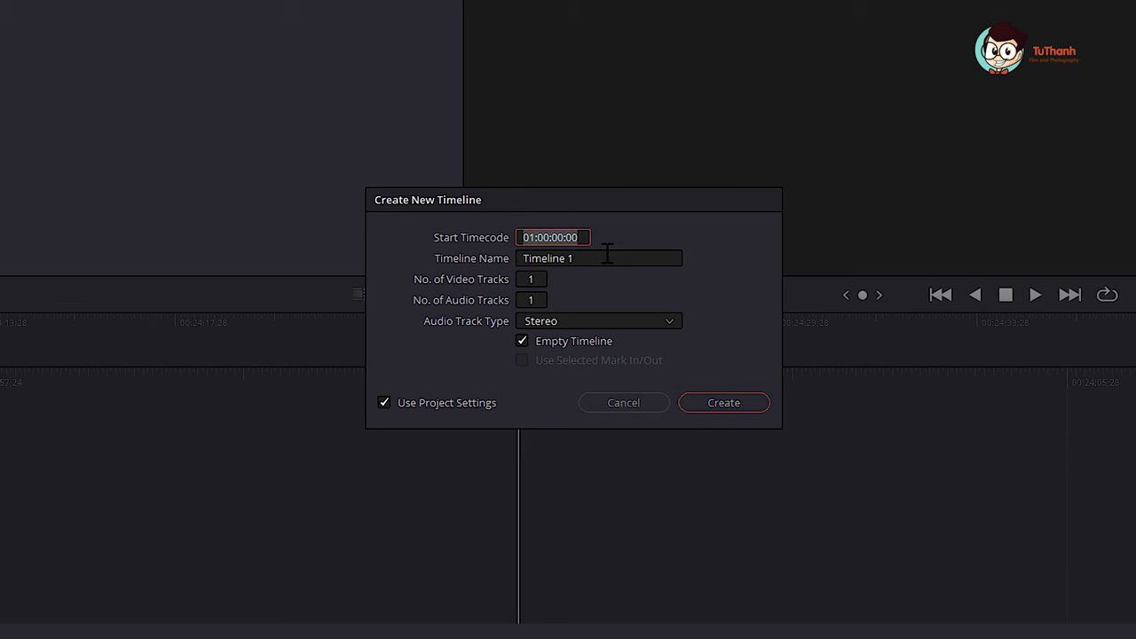
pyautogui.press('Tab')
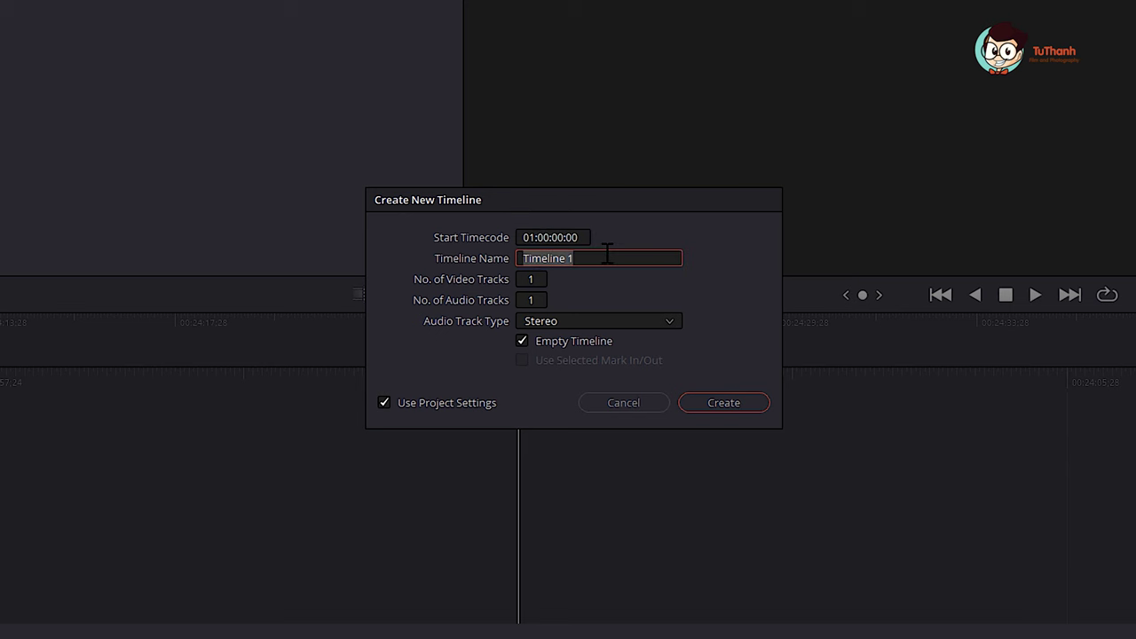
pyautogui.write('Hoc dung video voi Davinci')
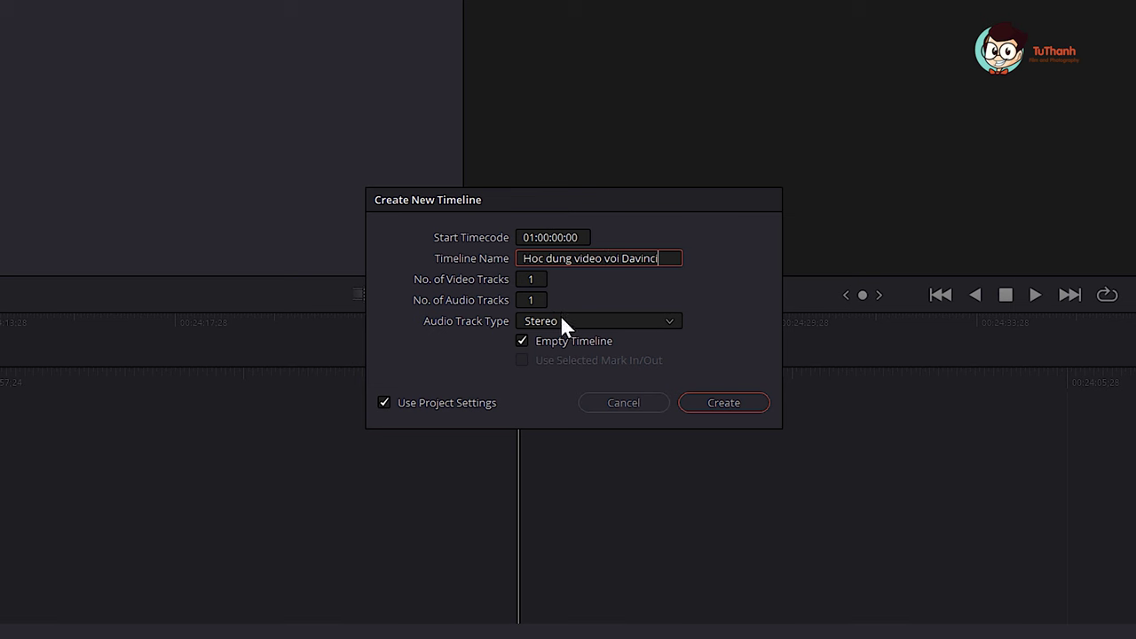
pyautogui.click(532, 279)
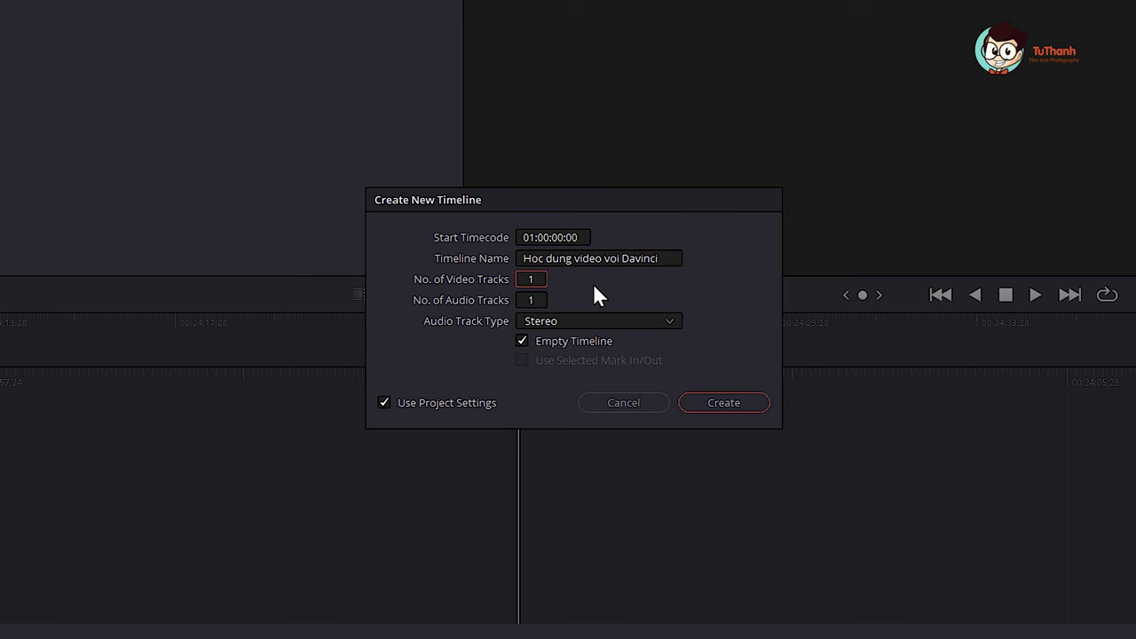
pyautogui.click(630, 321)
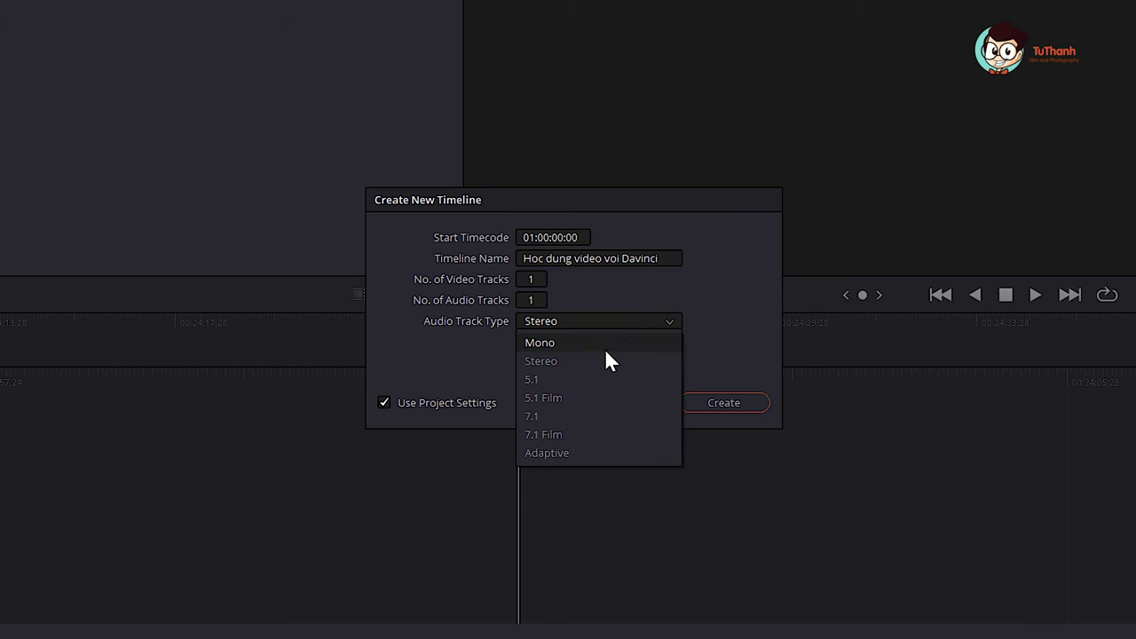
pyautogui.click(600, 359)
pyautogui.click(632, 323)
pyautogui.click(733, 310)
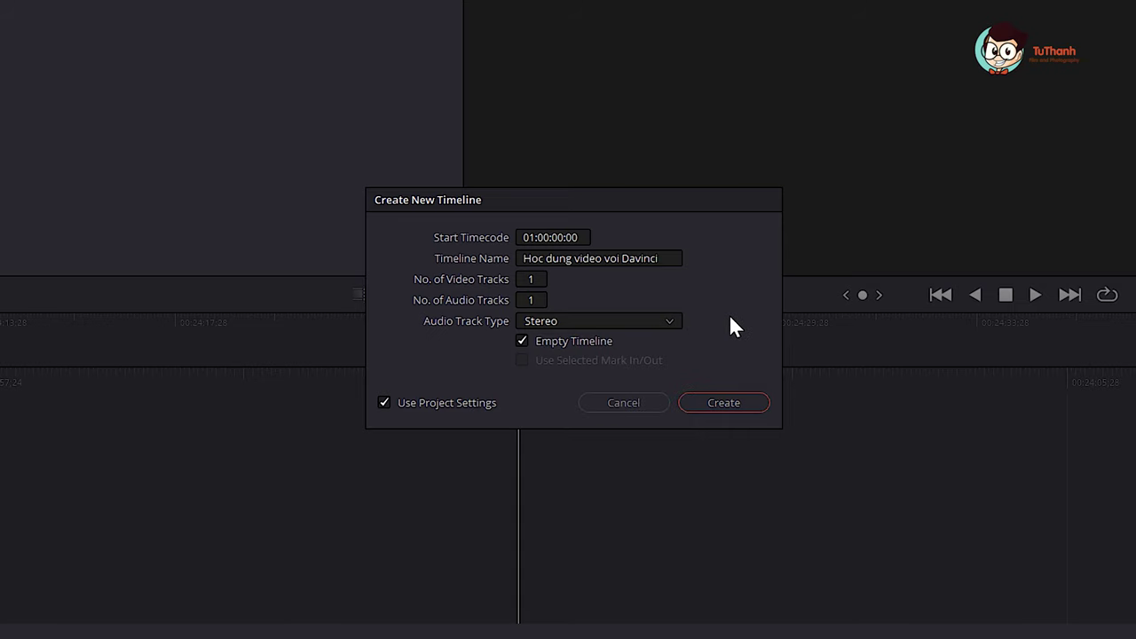
pyautogui.click(722, 404)
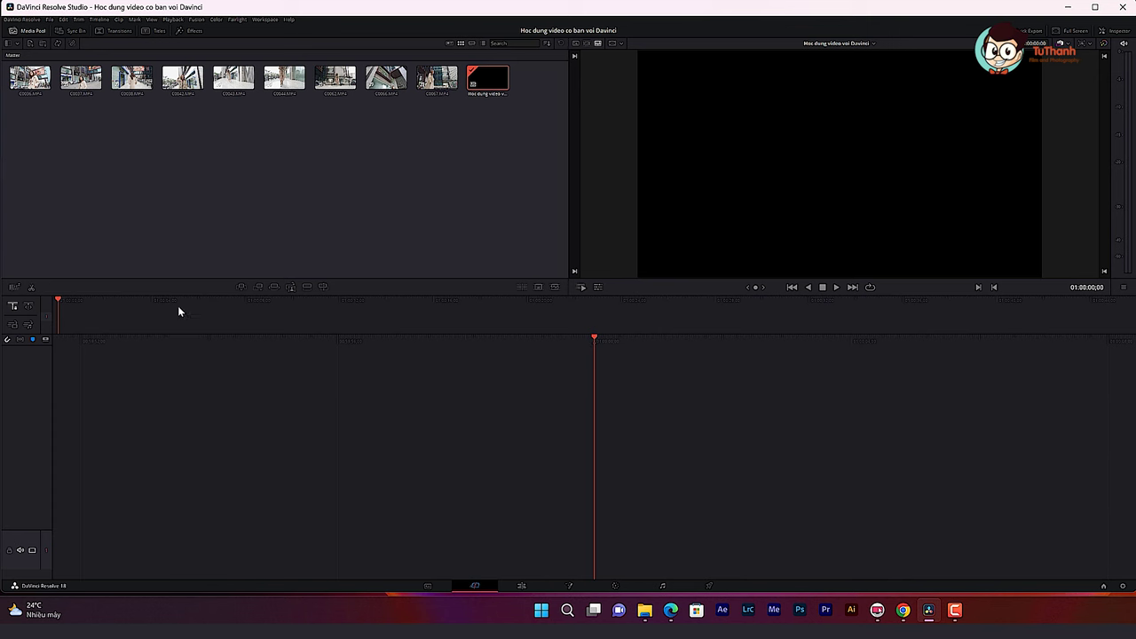
pyautogui.doubleClick(30, 78)
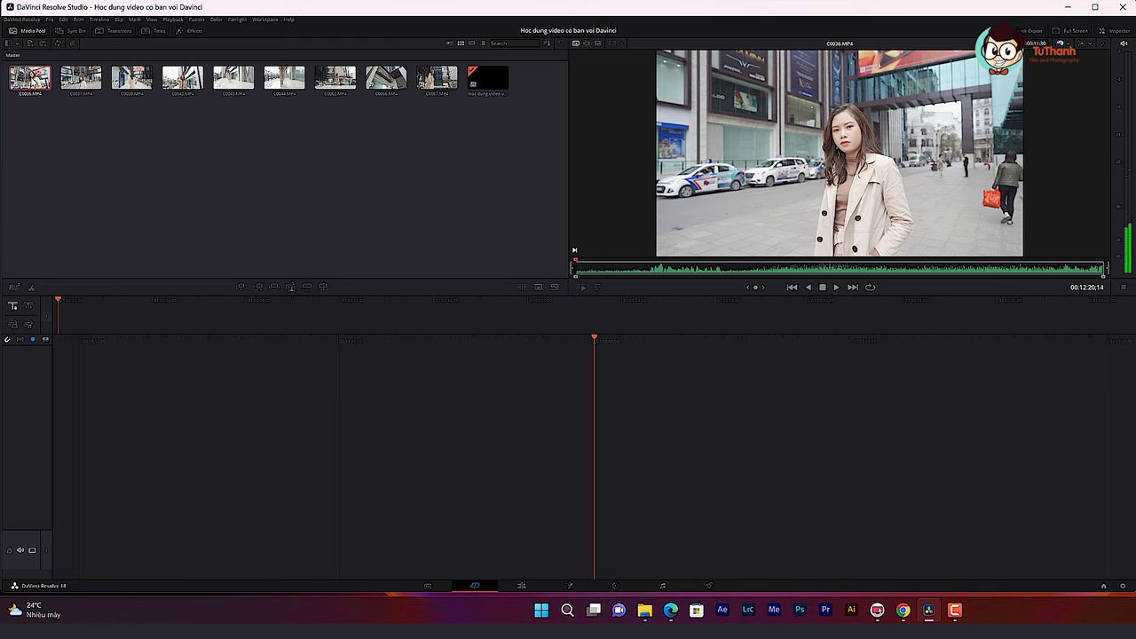
pyautogui.moveTo(30, 80); pyautogui.dragTo(129, 439)
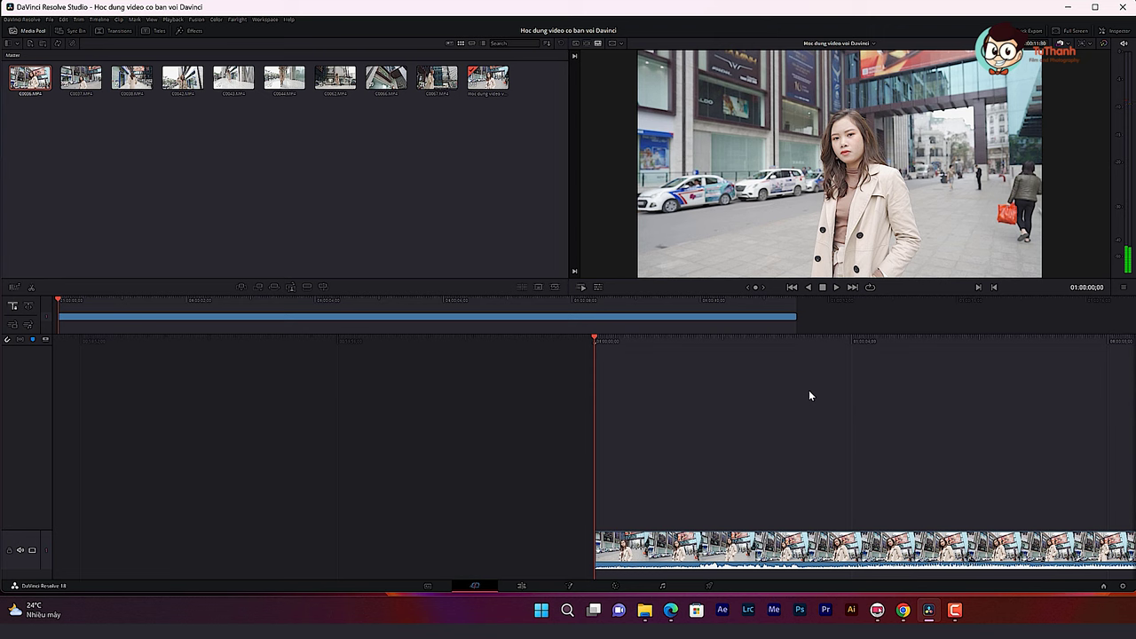
pyautogui.hotkey('ctrl', 'z')
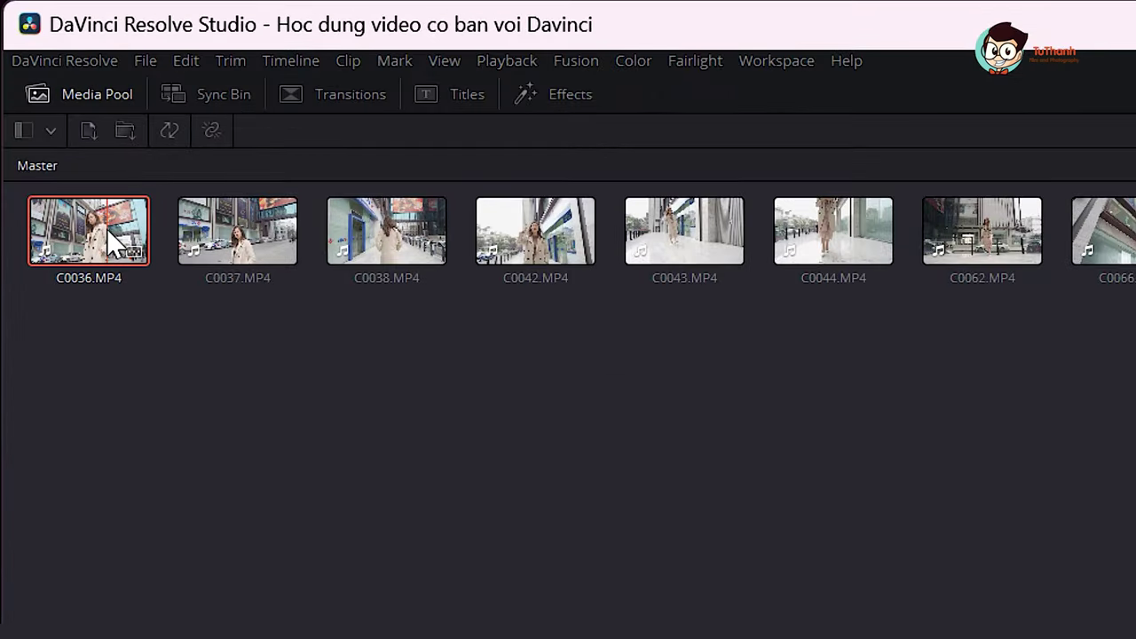
# Start a new timeline from clip C0036, naming it 'Hoc dung video voi Davinci 2'.
pyautogui.rightClick(42, 89)
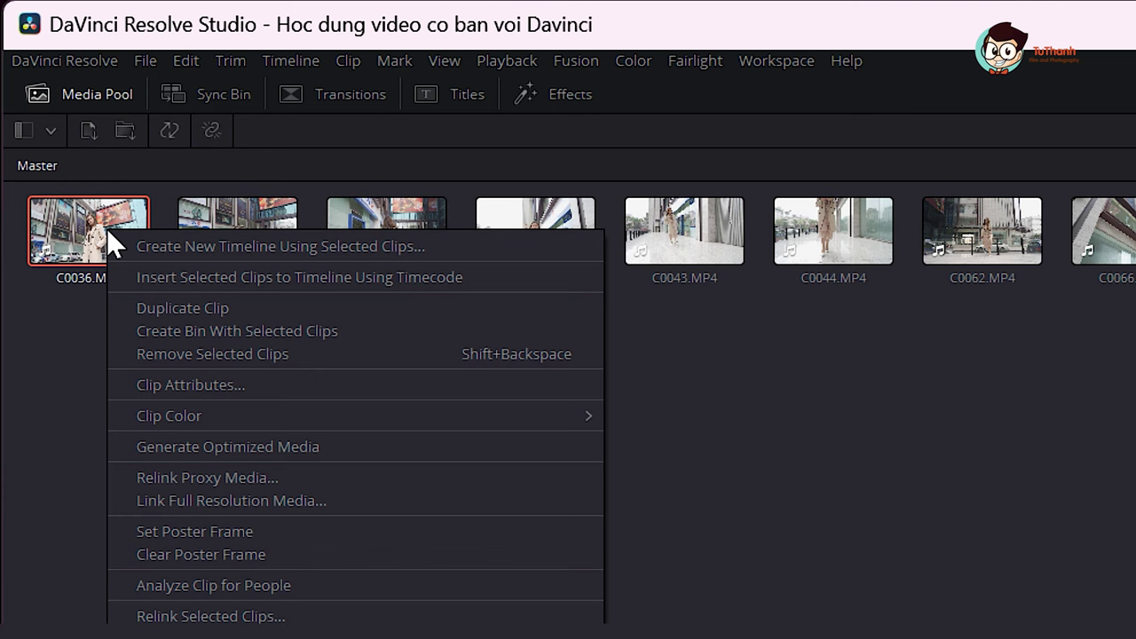
pyautogui.click(311, 249)
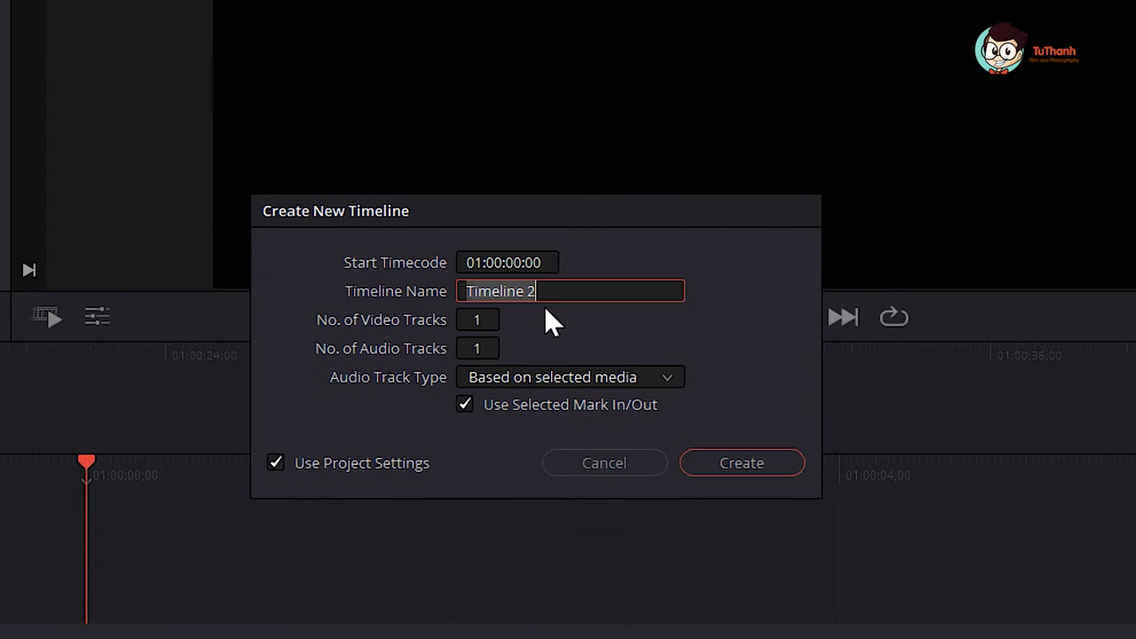
pyautogui.write('Hoc dung video voi dav')
pyautogui.press('BackSpace')
pyautogui.press('BackSpace')
pyautogui.press('BackSpace')
pyautogui.write('Davinci')
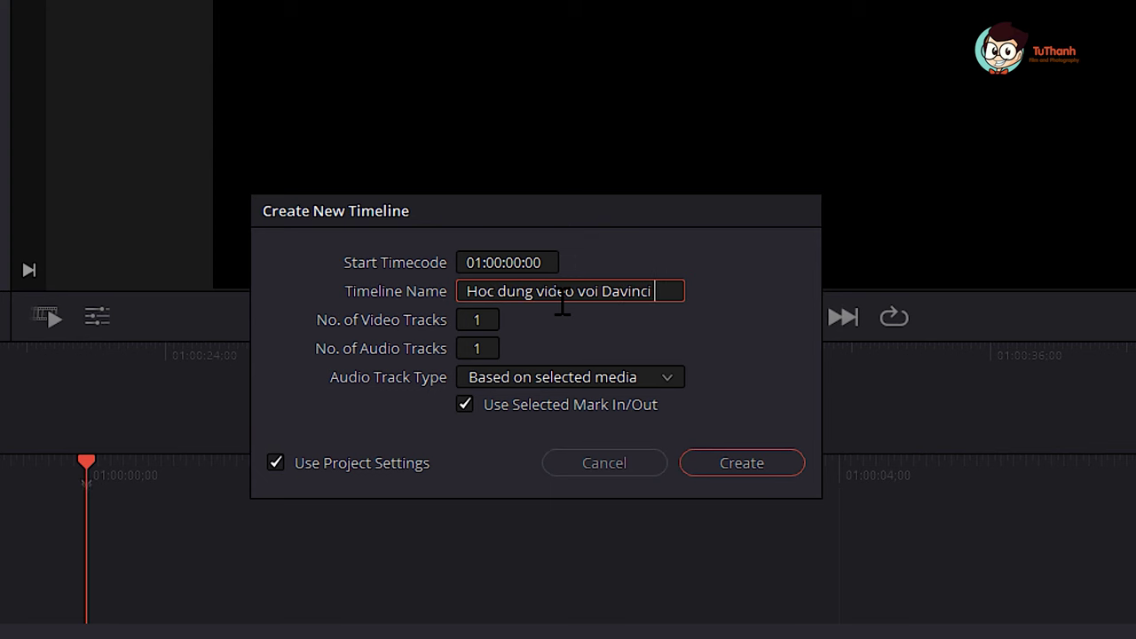
pyautogui.write(' 21')
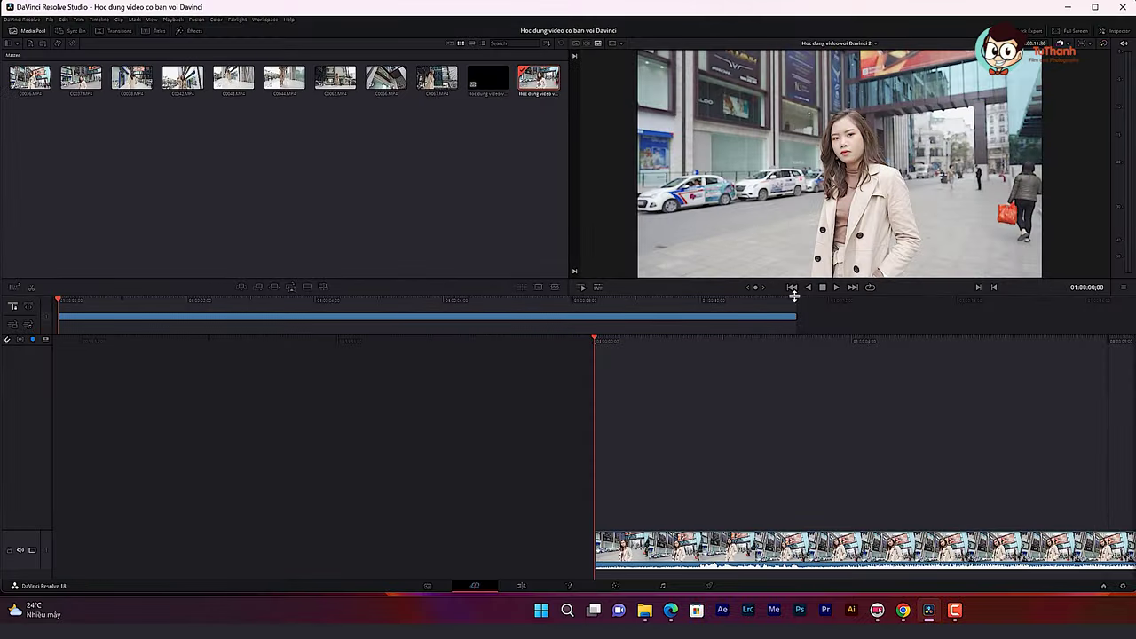
pyautogui.scroll(-10, 768, 436)
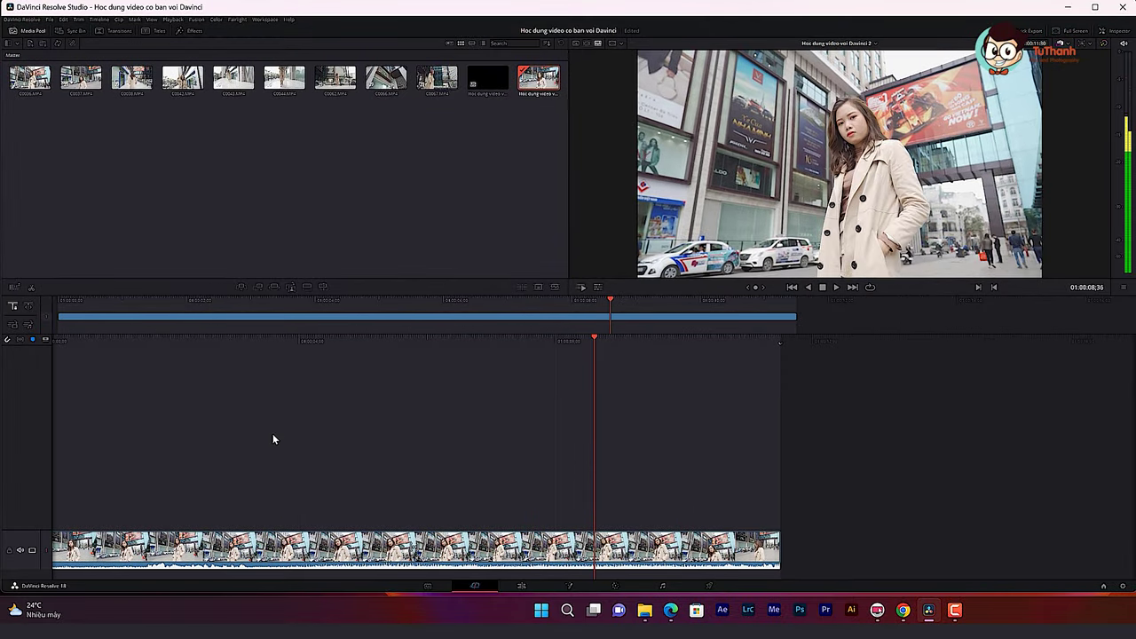
pyautogui.scroll(3, 273, 433)
pyautogui.scroll(2, 273, 433)
pyautogui.scroll(-4, 273, 436)
pyautogui.scroll(4, 273, 433)
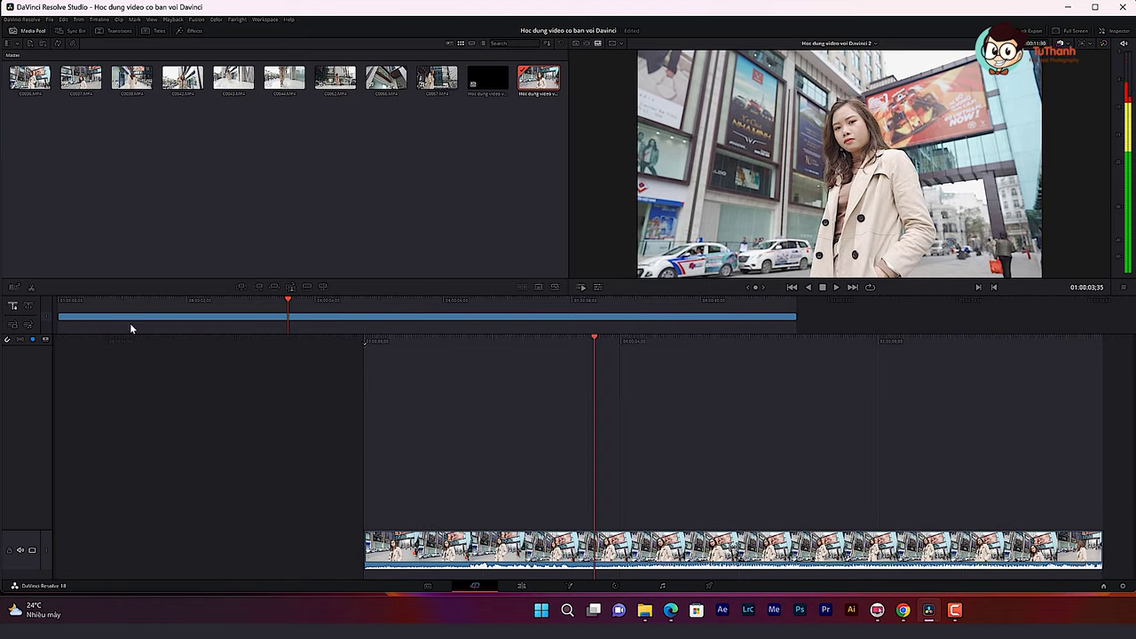
pyautogui.scroll(-6, 279, 403)
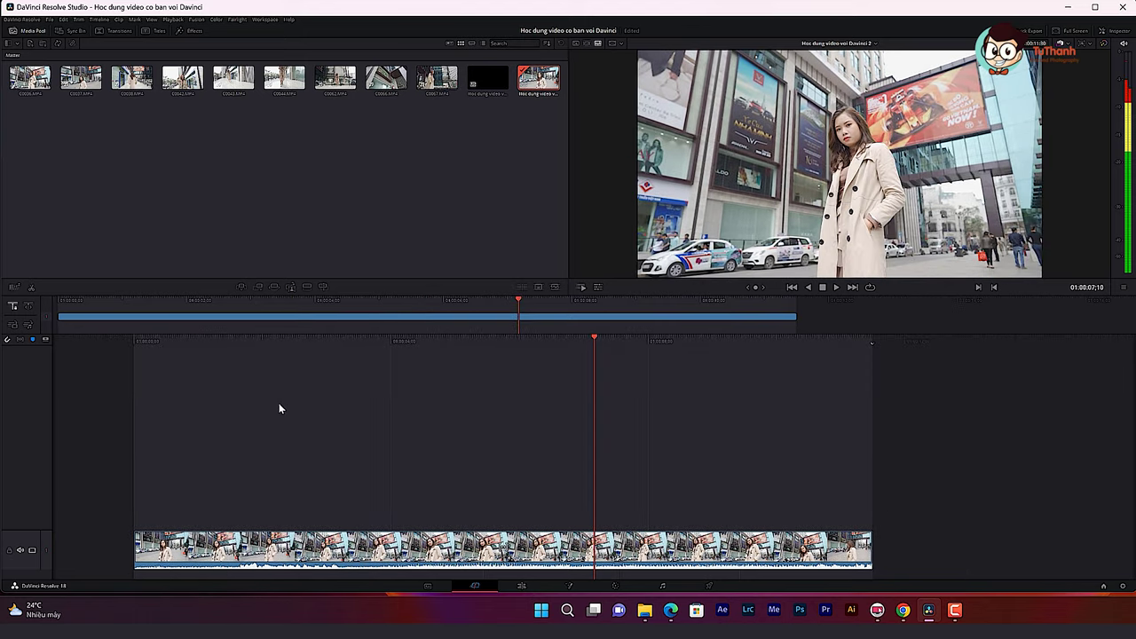
pyautogui.scroll(7, 279, 408)
pyautogui.scroll(-1, 278, 408)
pyautogui.scroll(1, 278, 408)
pyautogui.scroll(-6, 279, 408)
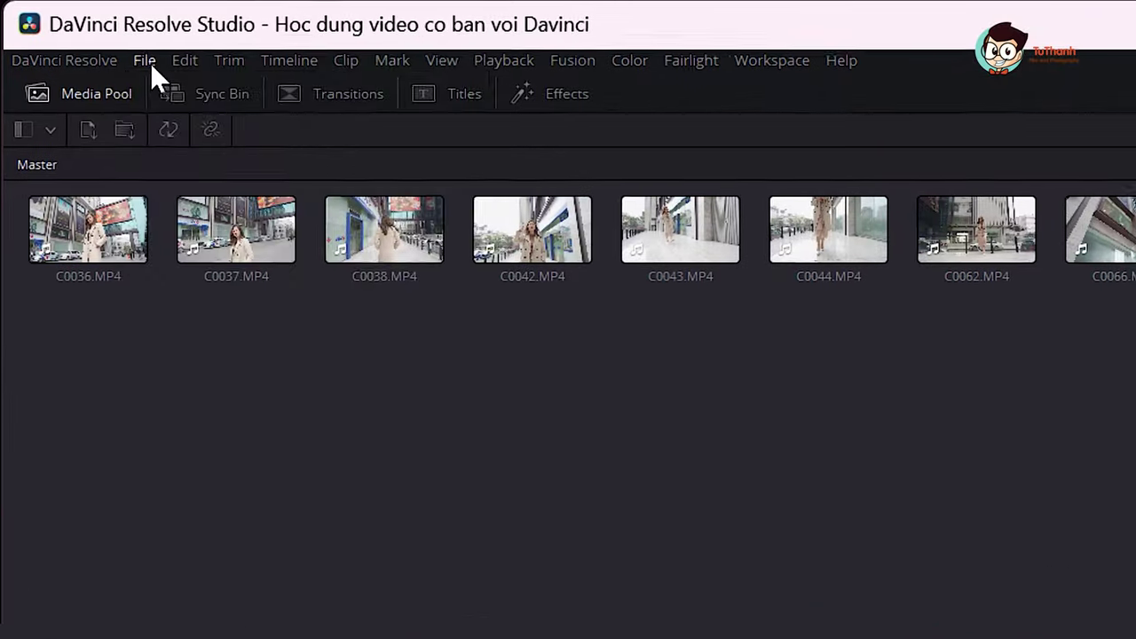
# Save Project Settings with timeline resolution kept at 1920 x 1080 HD, then remove the Davinci 2 timeline.
pyautogui.click(50, 18)
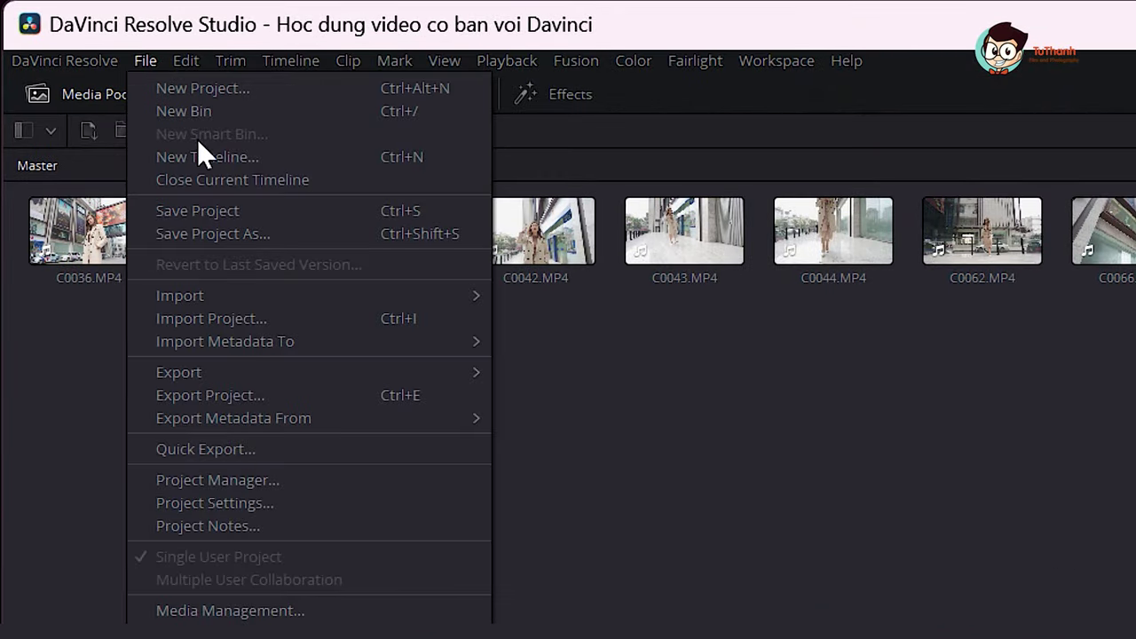
pyautogui.click(250, 506)
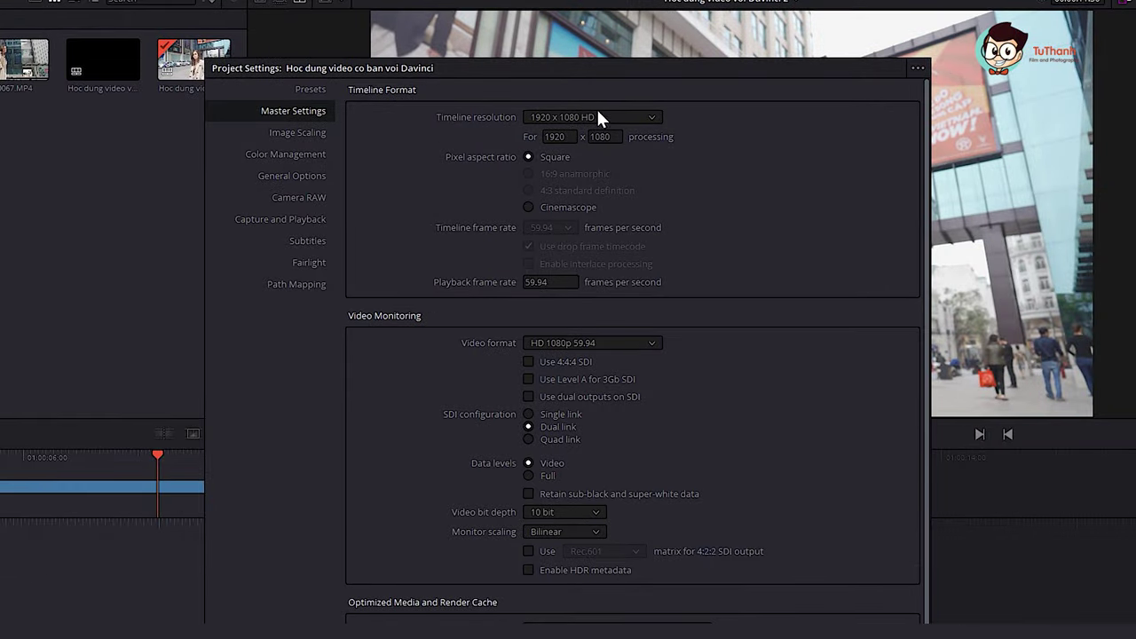
pyautogui.click(602, 116)
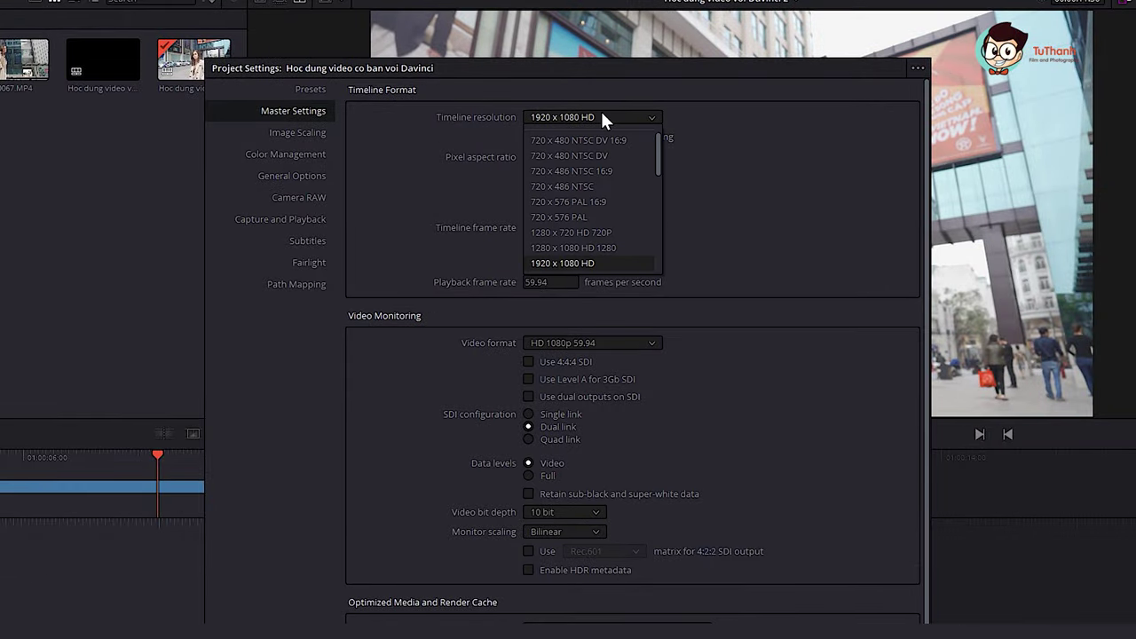
pyautogui.click(581, 264)
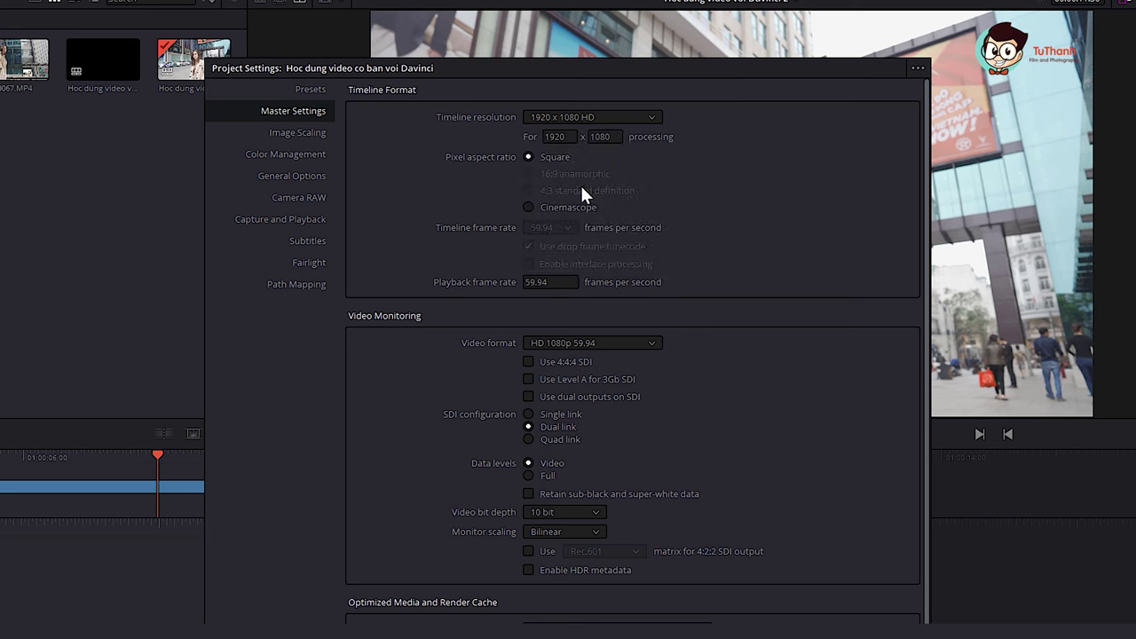
pyautogui.scroll(-3, 669, 569)
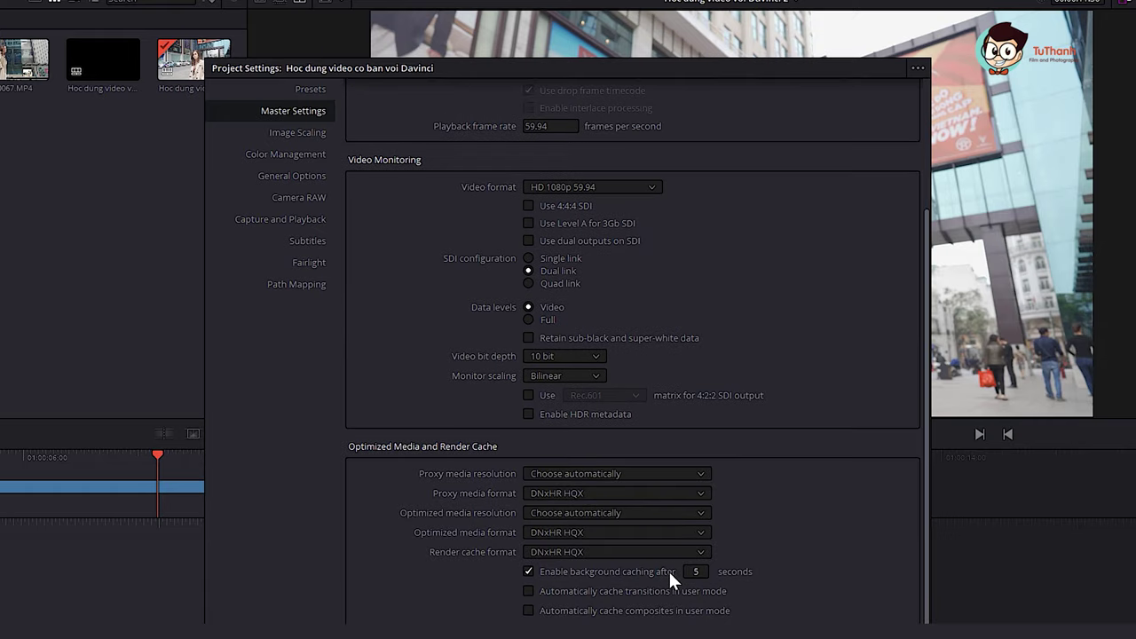
pyautogui.scroll(3, 668, 569)
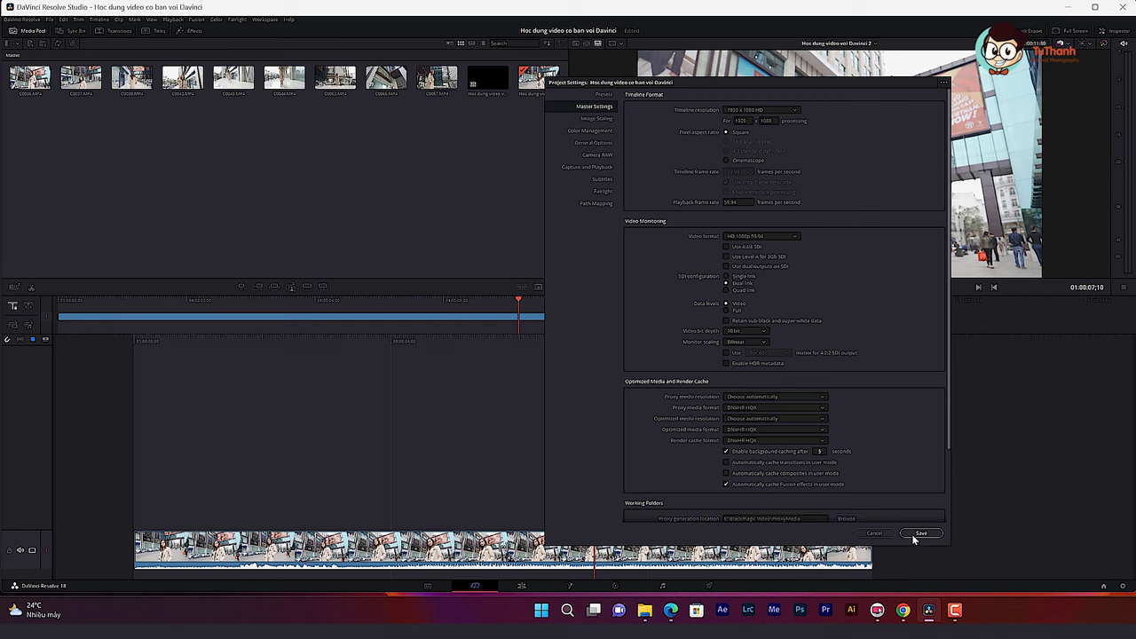
pyautogui.click(914, 533)
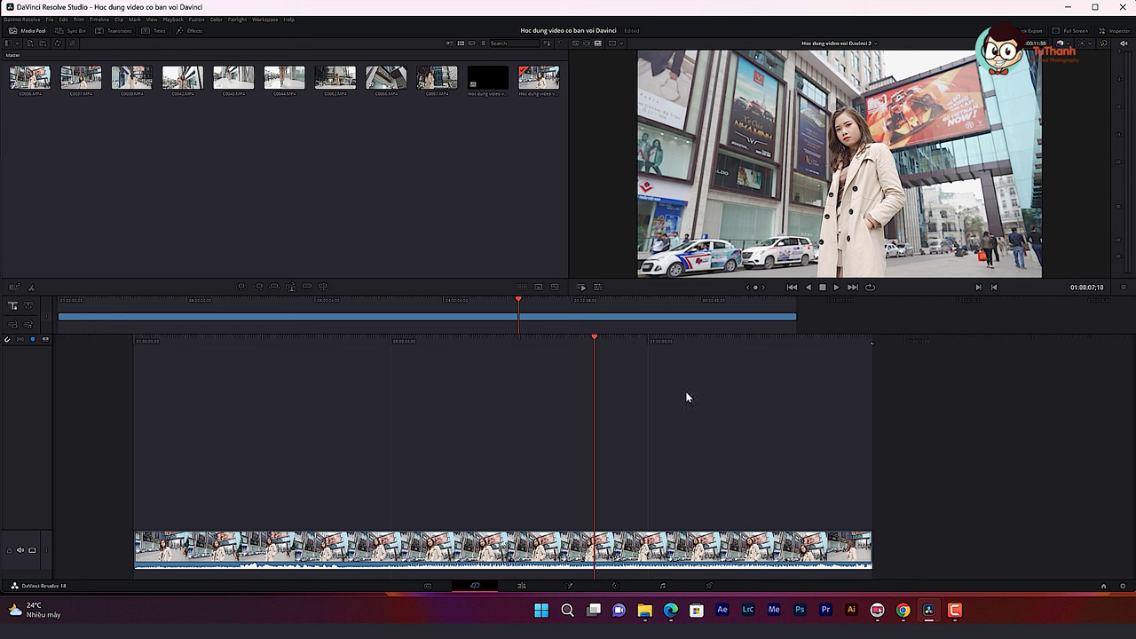
pyautogui.hotkey('ctrl', 'z')
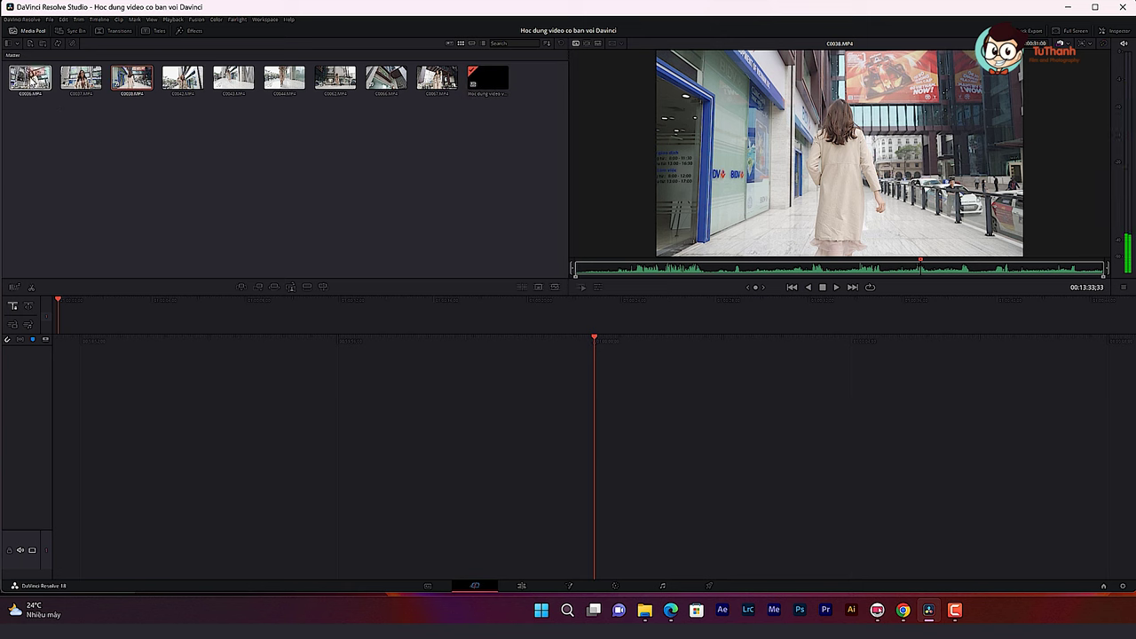
# Mark a short In/Out section of clip C0036 and Smart Insert it into the empty timeline.
pyautogui.click(29, 77)
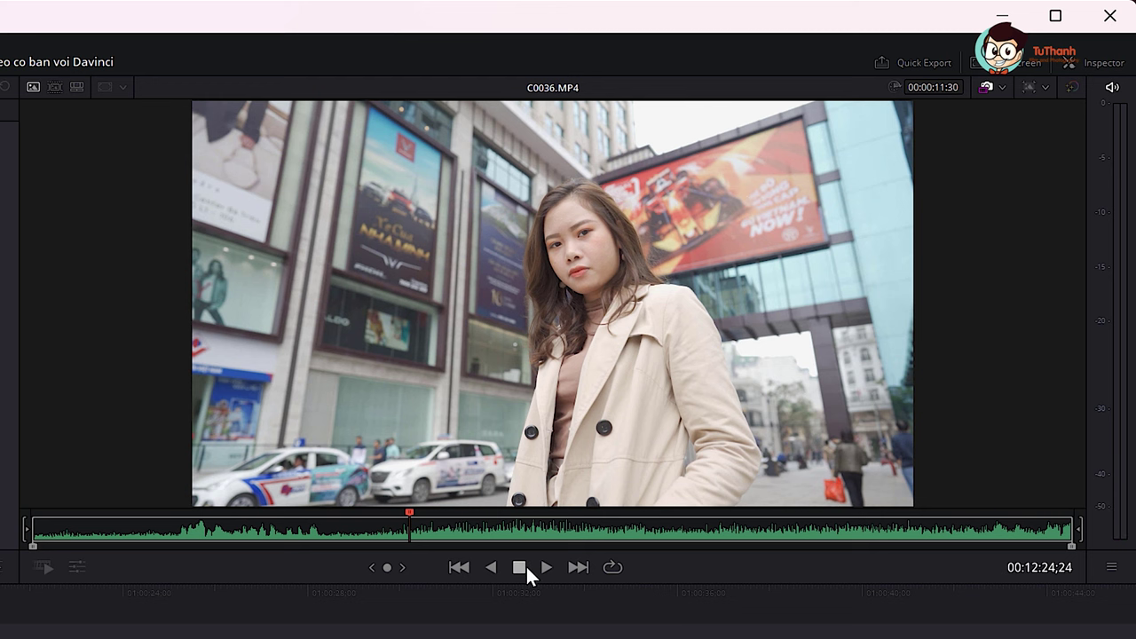
pyautogui.press('space')
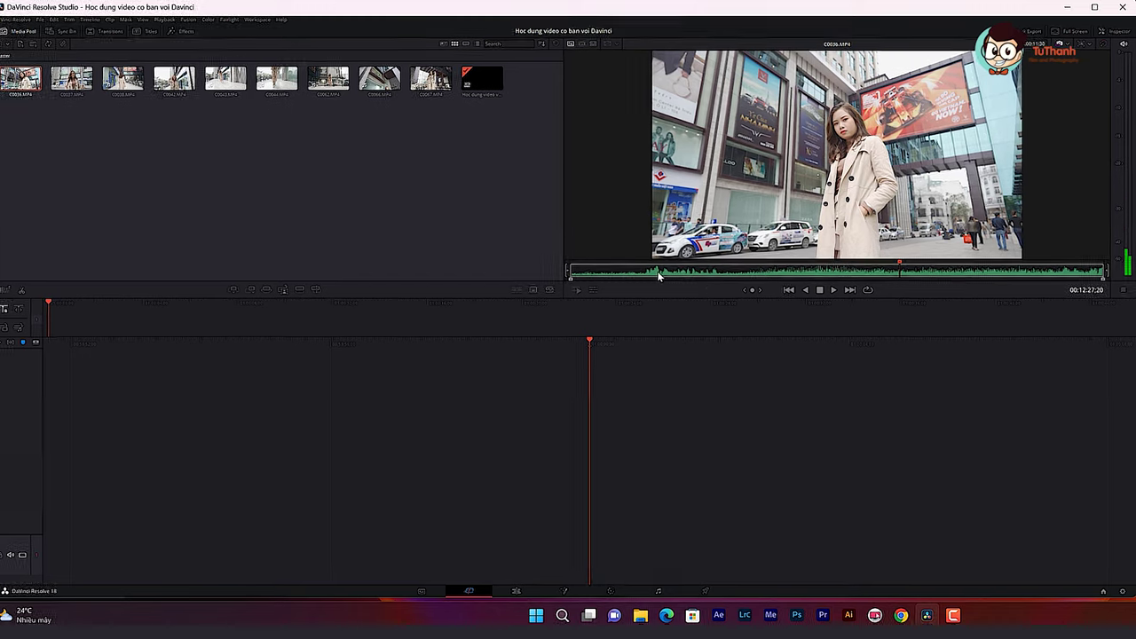
pyautogui.moveTo(656, 273)
pyautogui.mouseDown()
pyautogui.moveTo(645, 570)
pyautogui.moveTo(759, 559)
pyautogui.mouseUp()
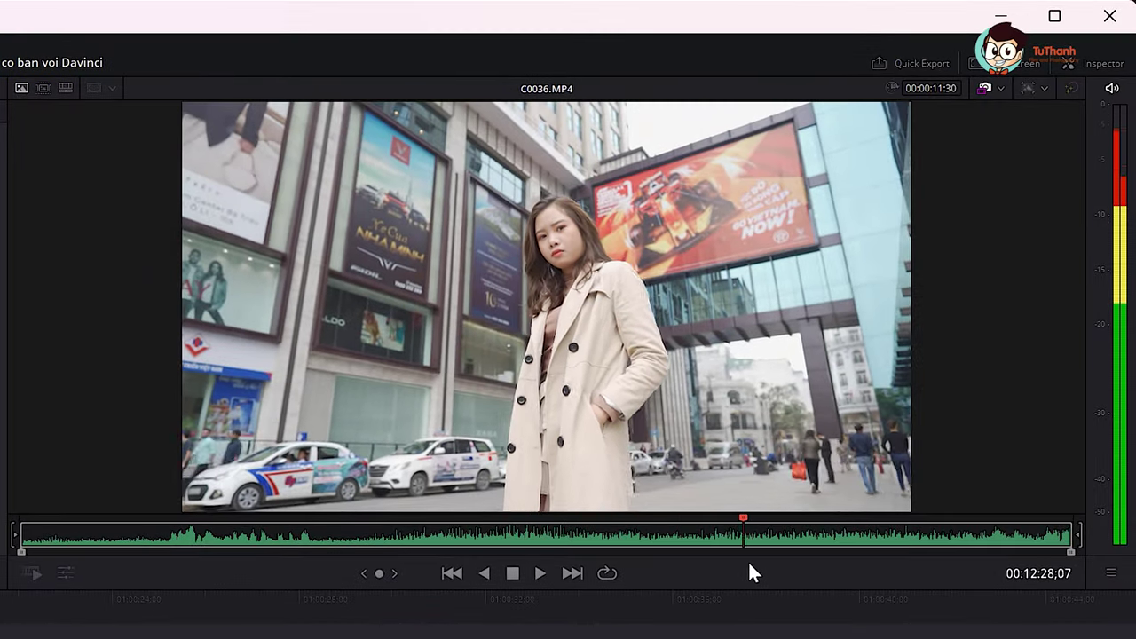
pyautogui.moveTo(758, 559); pyautogui.dragTo(759, 557)
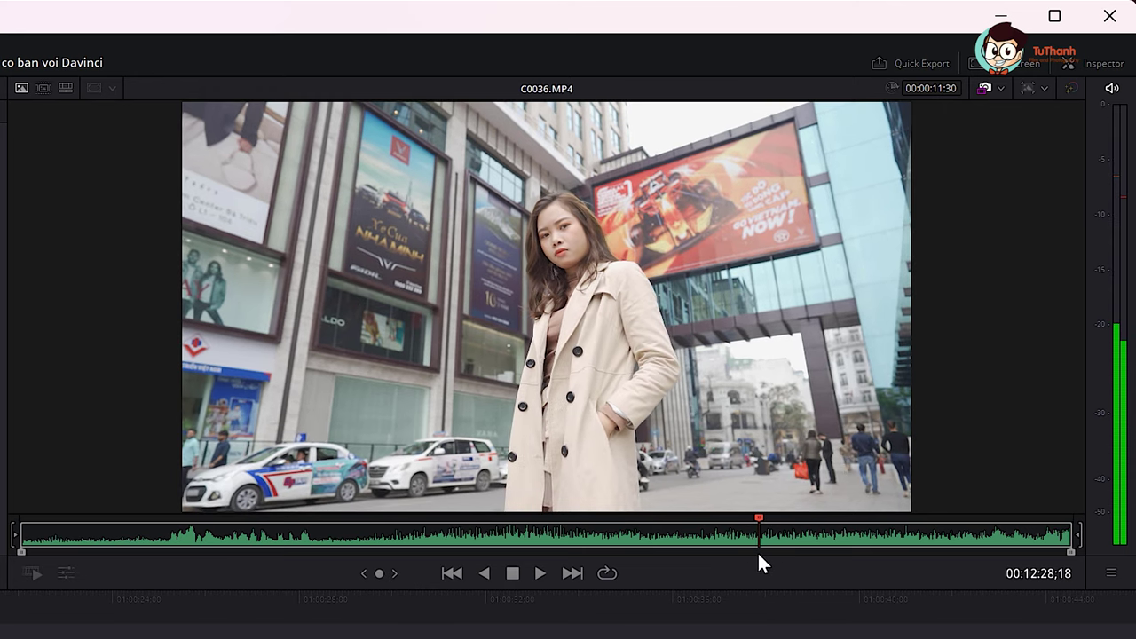
pyautogui.moveTo(757, 551)
pyautogui.mouseDown()
pyautogui.moveTo(753, 532)
pyautogui.moveTo(748, 541)
pyautogui.moveTo(773, 540)
pyautogui.mouseUp()
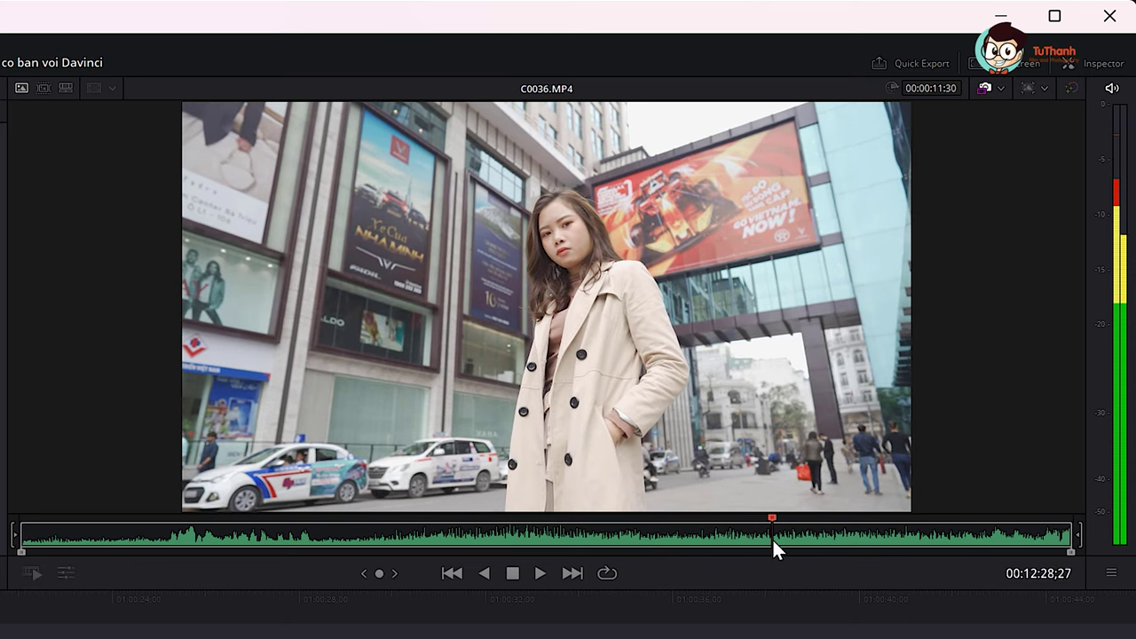
pyautogui.press('i')
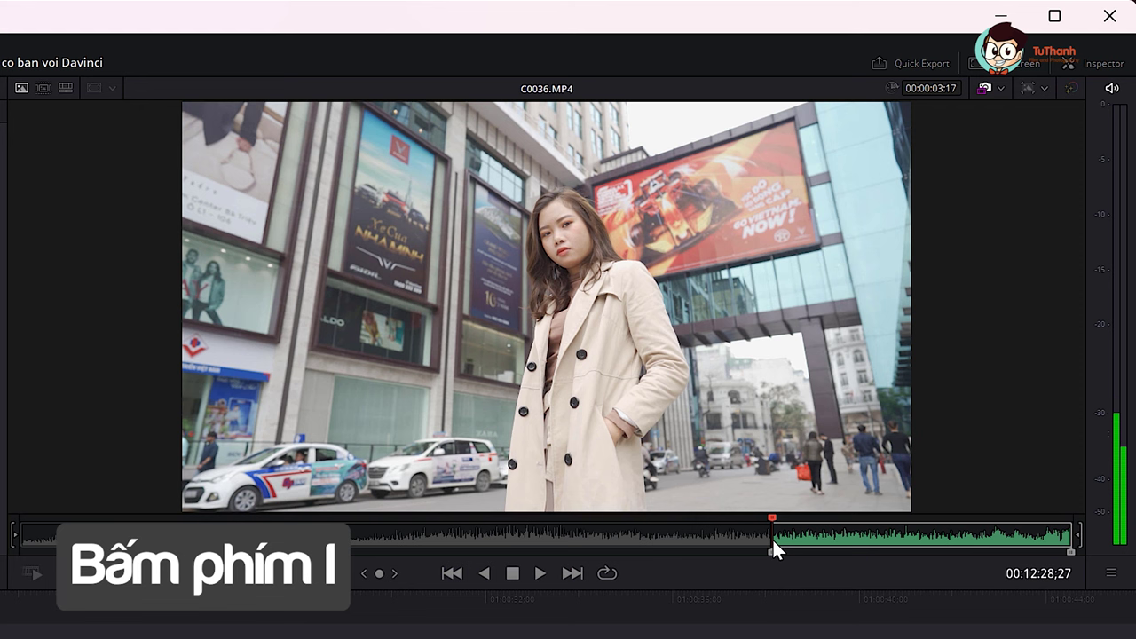
pyautogui.moveTo(777, 536)
pyautogui.mouseDown()
pyautogui.moveTo(920, 534)
pyautogui.moveTo(845, 533)
pyautogui.moveTo(859, 536)
pyautogui.mouseUp()
pyautogui.press('o')
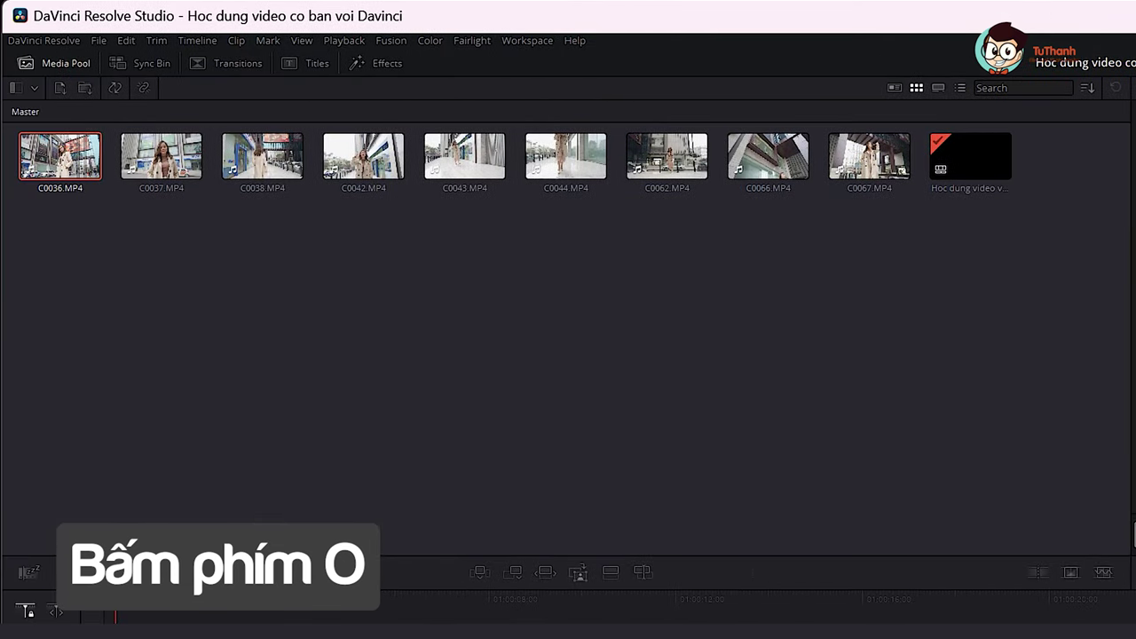
pyautogui.click(477, 572)
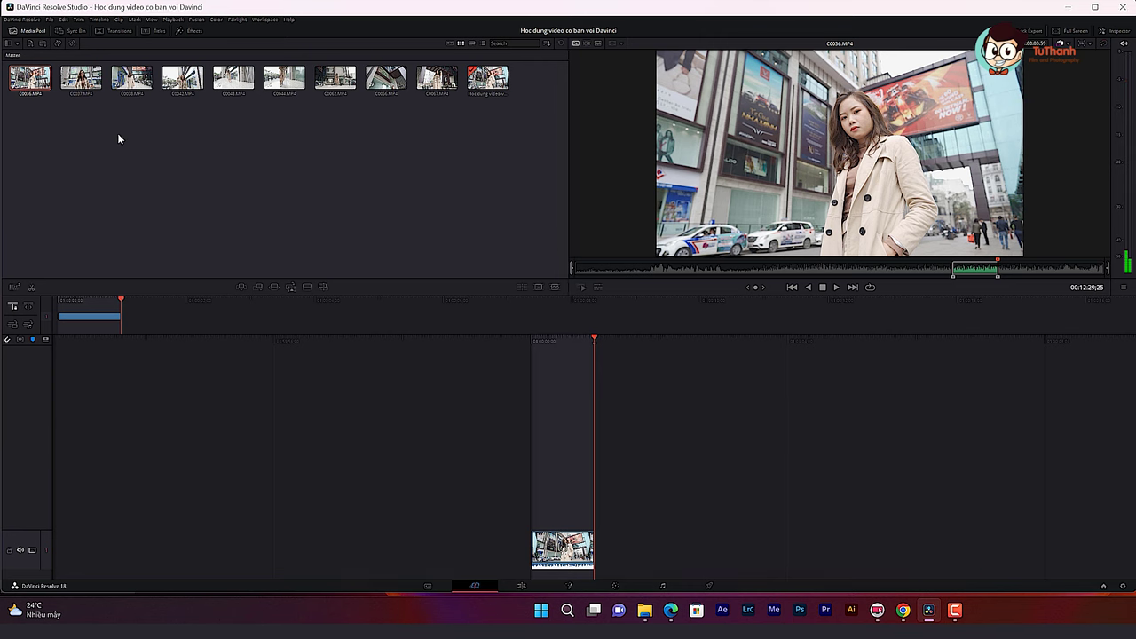
# Mark an In/Out section of C0037, insert it after the existing footage, and play it back.
pyautogui.click(81, 78)
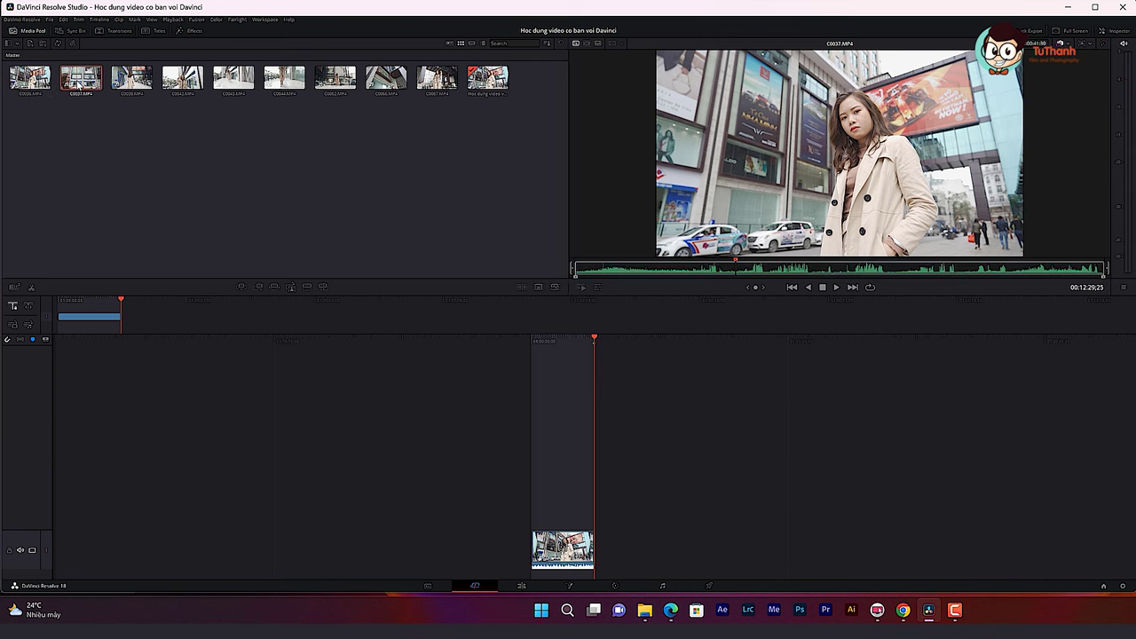
pyautogui.moveTo(778, 269); pyautogui.dragTo(929, 281)
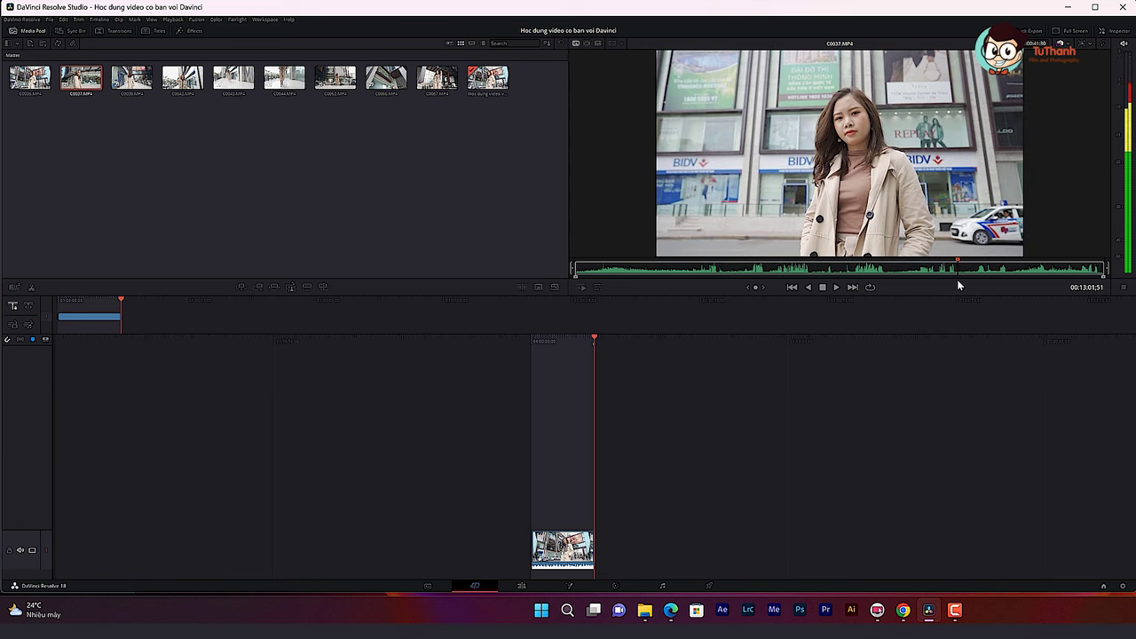
pyautogui.press('i')
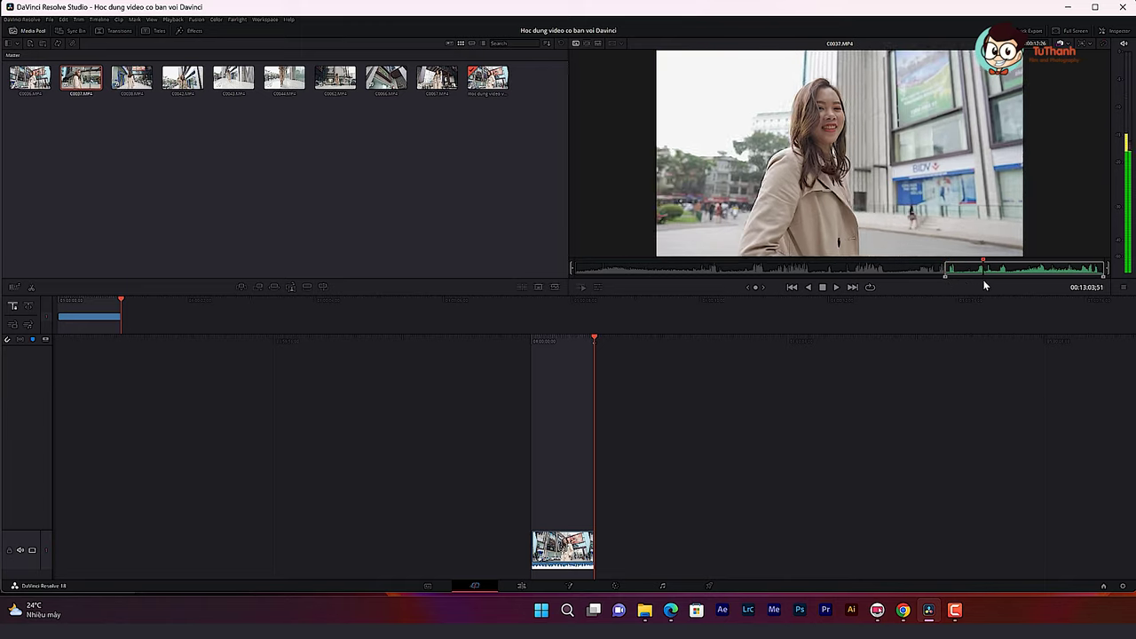
pyautogui.moveTo(981, 278); pyautogui.dragTo(984, 275)
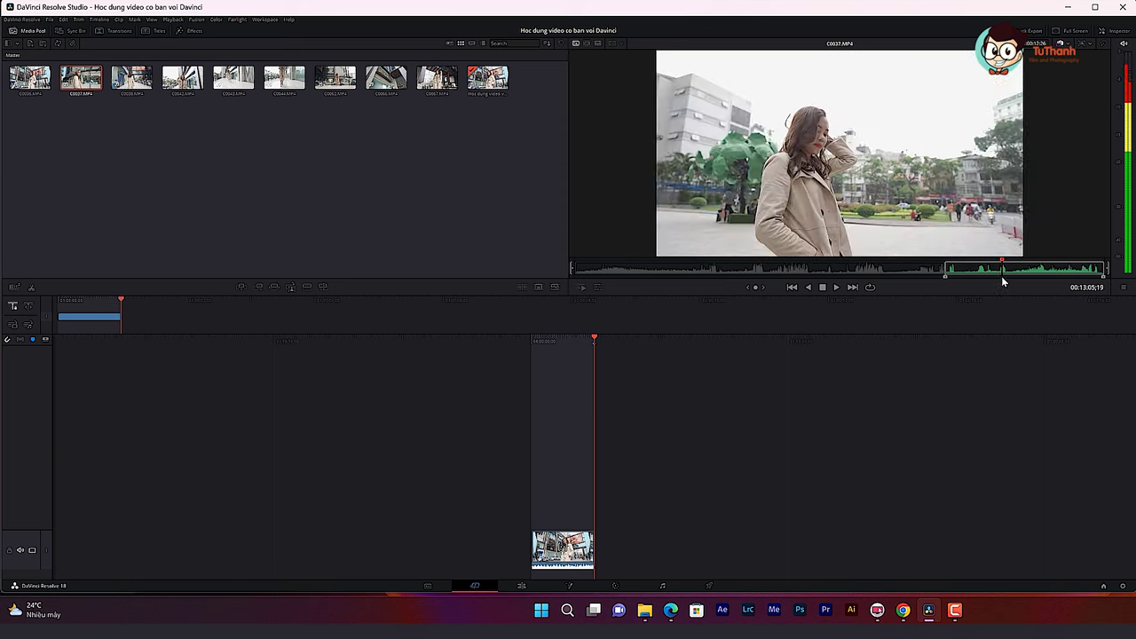
pyautogui.moveTo(985, 280)
pyautogui.mouseDown()
pyautogui.moveTo(934, 275)
pyautogui.moveTo(983, 273)
pyautogui.mouseUp()
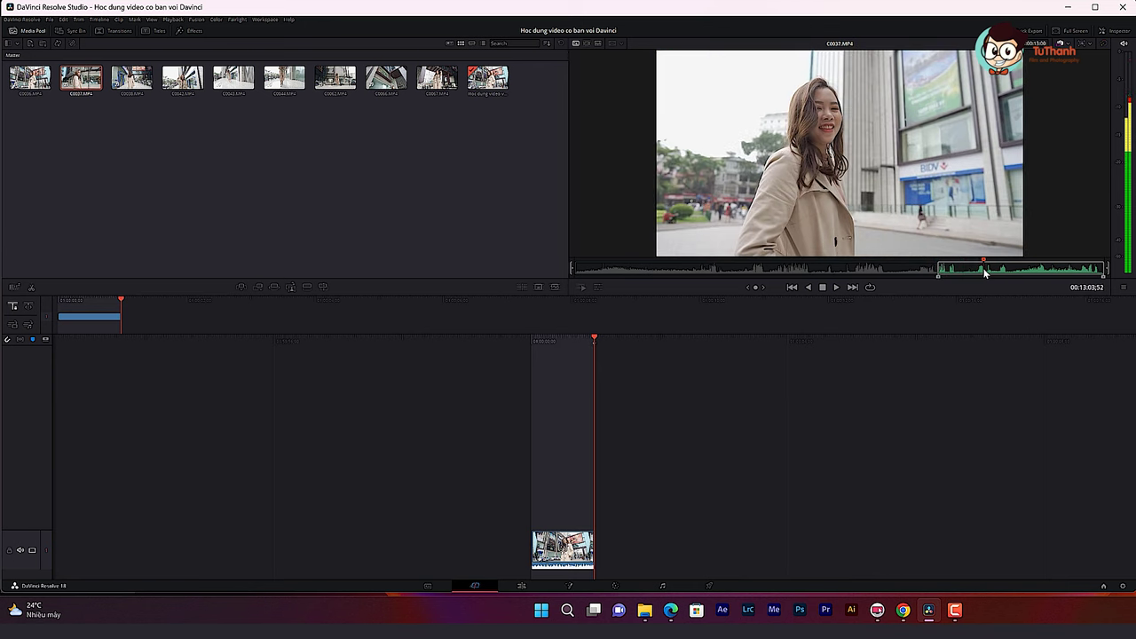
pyautogui.press('o')
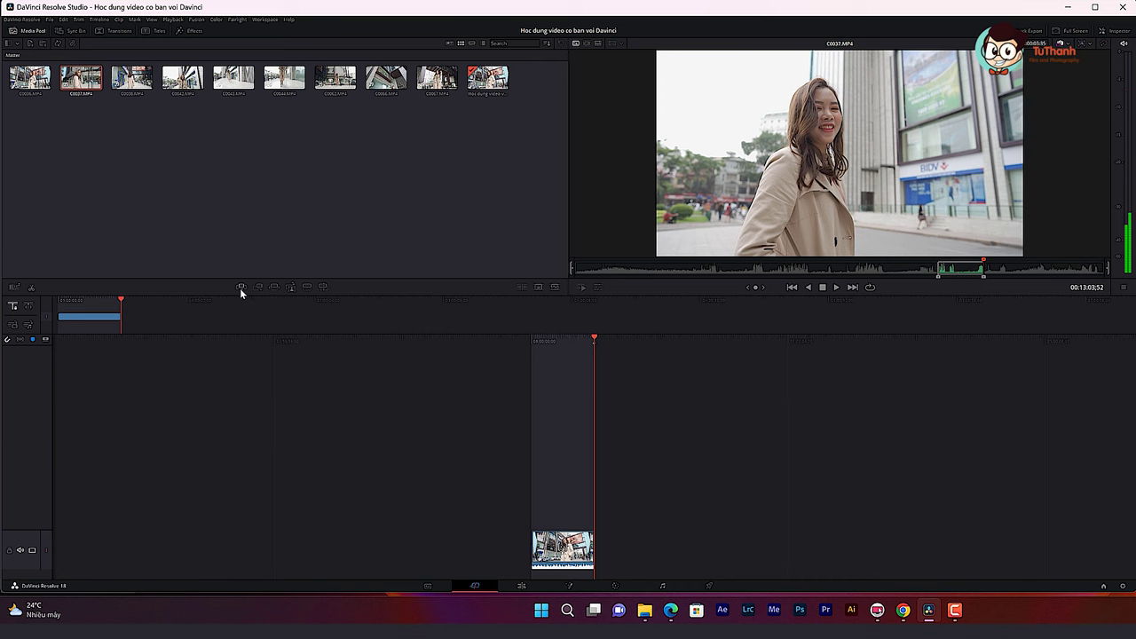
pyautogui.click(240, 288)
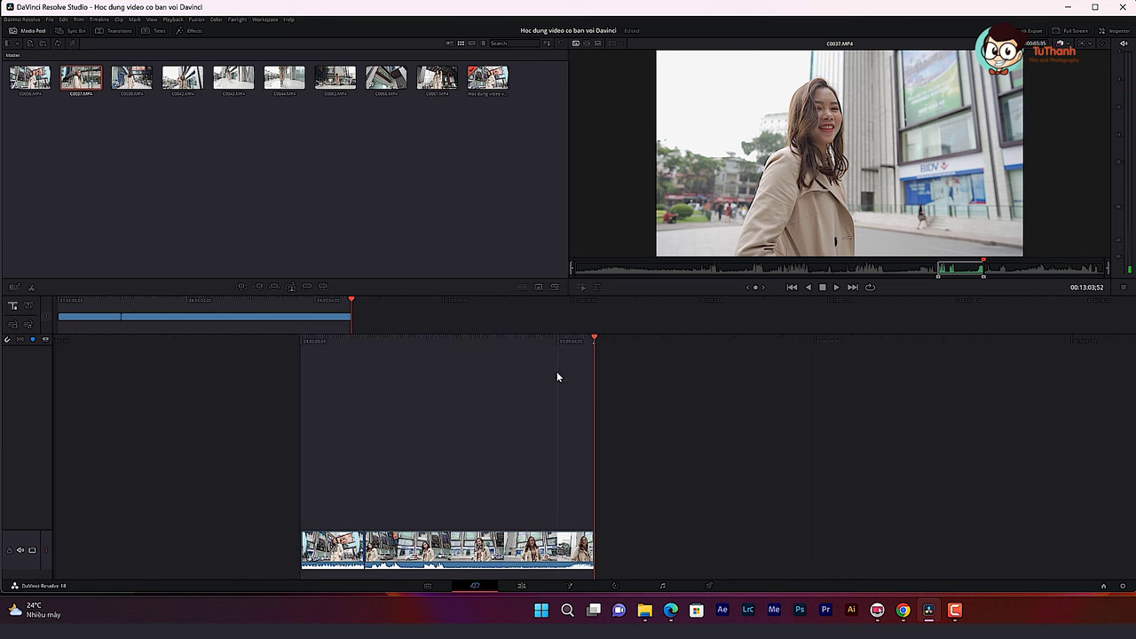
pyautogui.press('space')
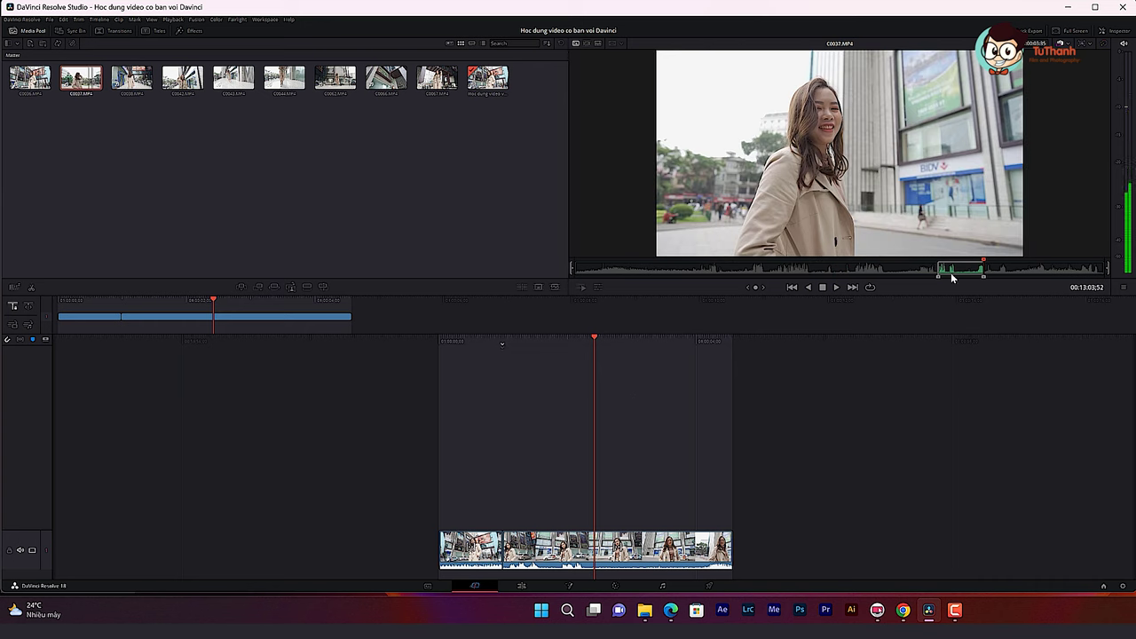
pyautogui.press('x')
pyautogui.press('x')
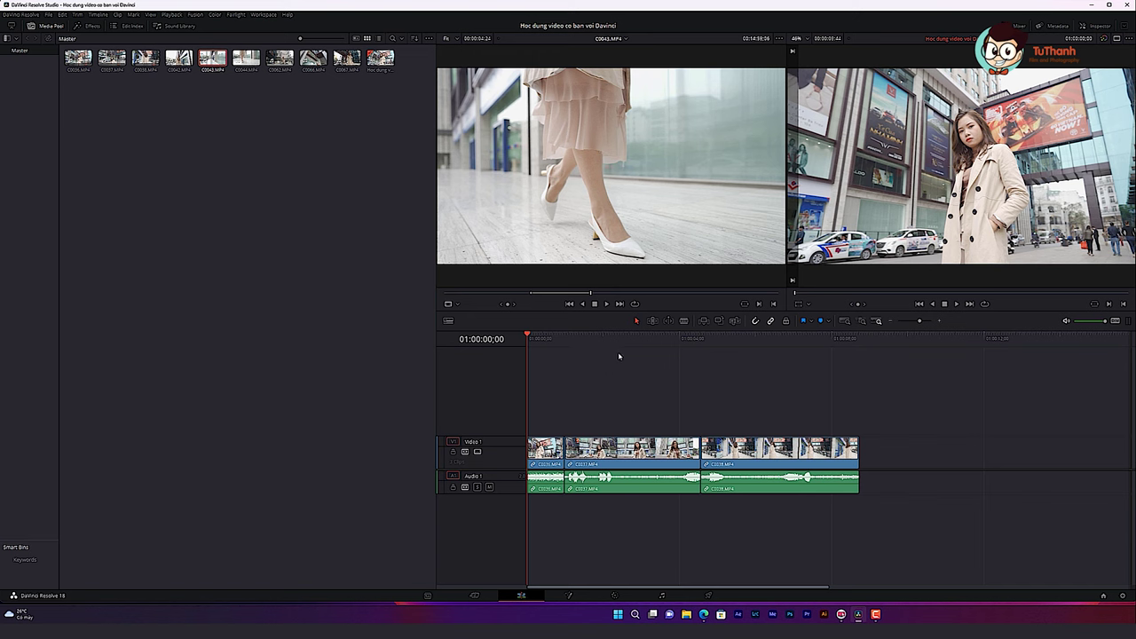
# Scrub through the C0036, C0037 and C0038 timeline and return the playhead to the start.
pyautogui.click(539, 336)
pyautogui.moveTo(539, 336)
pyautogui.mouseDown()
pyautogui.moveTo(633, 338)
pyautogui.moveTo(849, 383)
pyautogui.mouseUp()
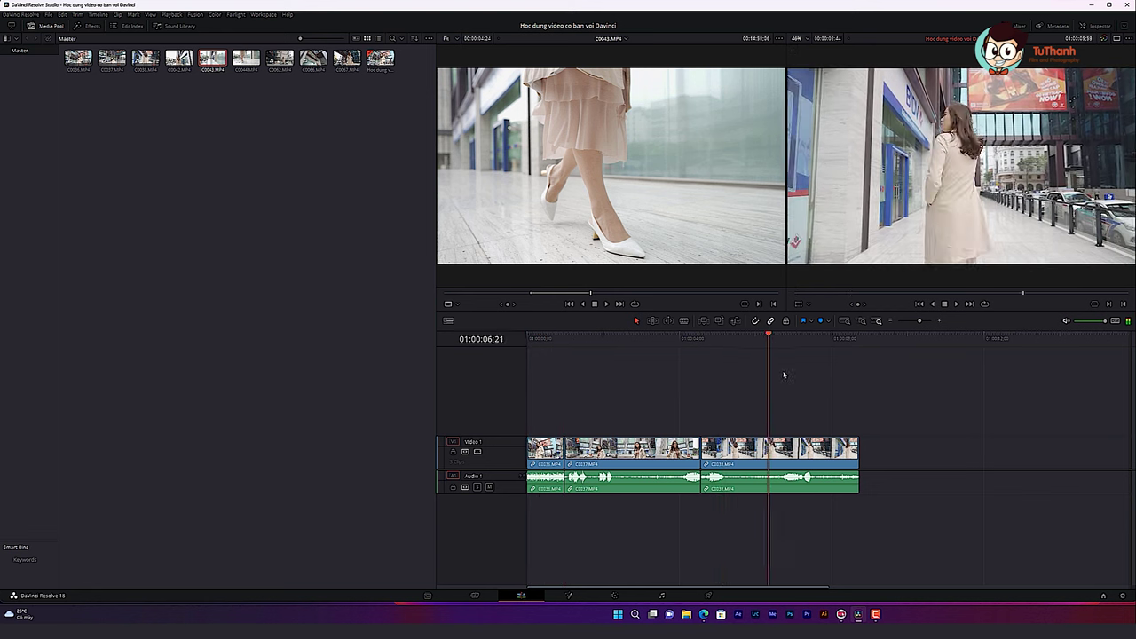
pyautogui.moveTo(848, 384); pyautogui.dragTo(510, 382)
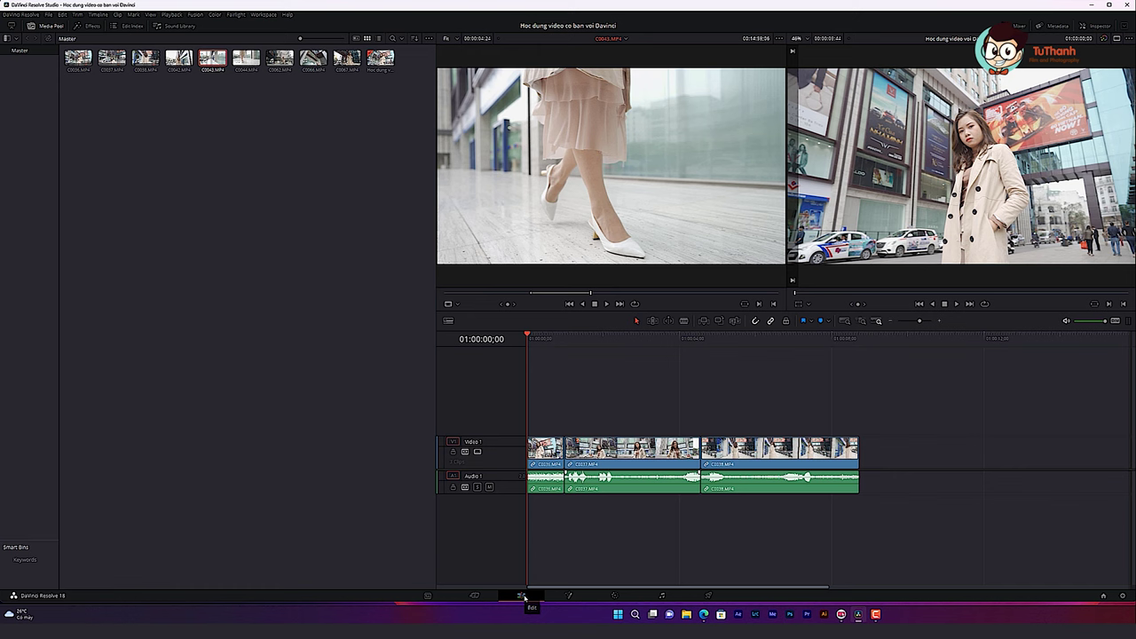
pyautogui.moveTo(623, 173)
pyautogui.moveTo(566, 160)
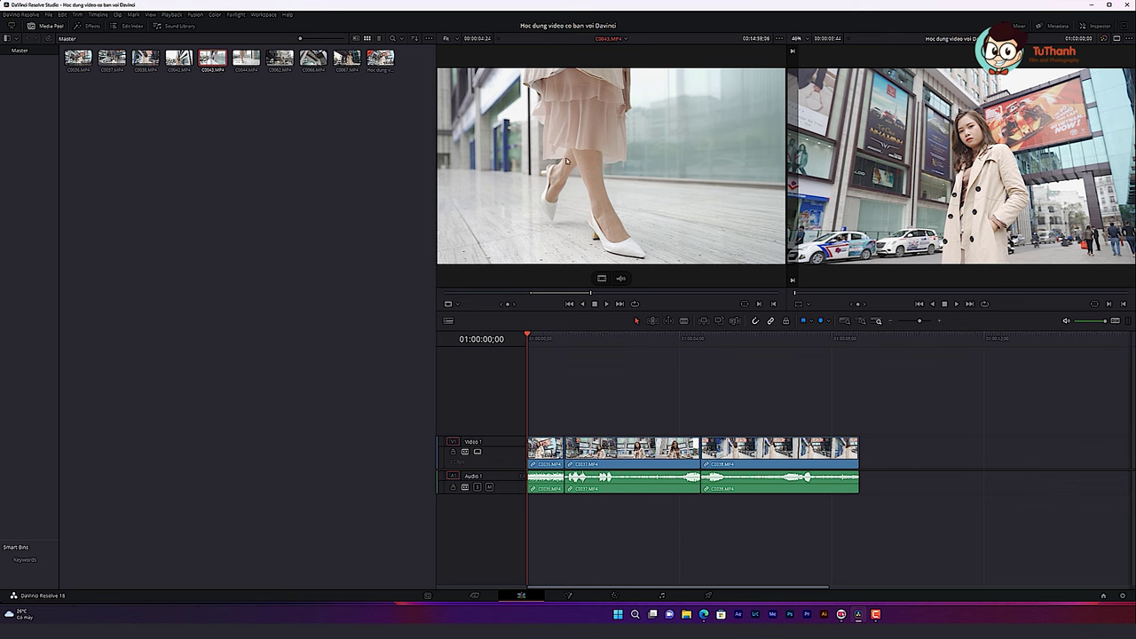
# Select clip C0062 in the Media Pool and play back the timeline to review the existing clips.
pyautogui.click(246, 61)
pyautogui.click(280, 59)
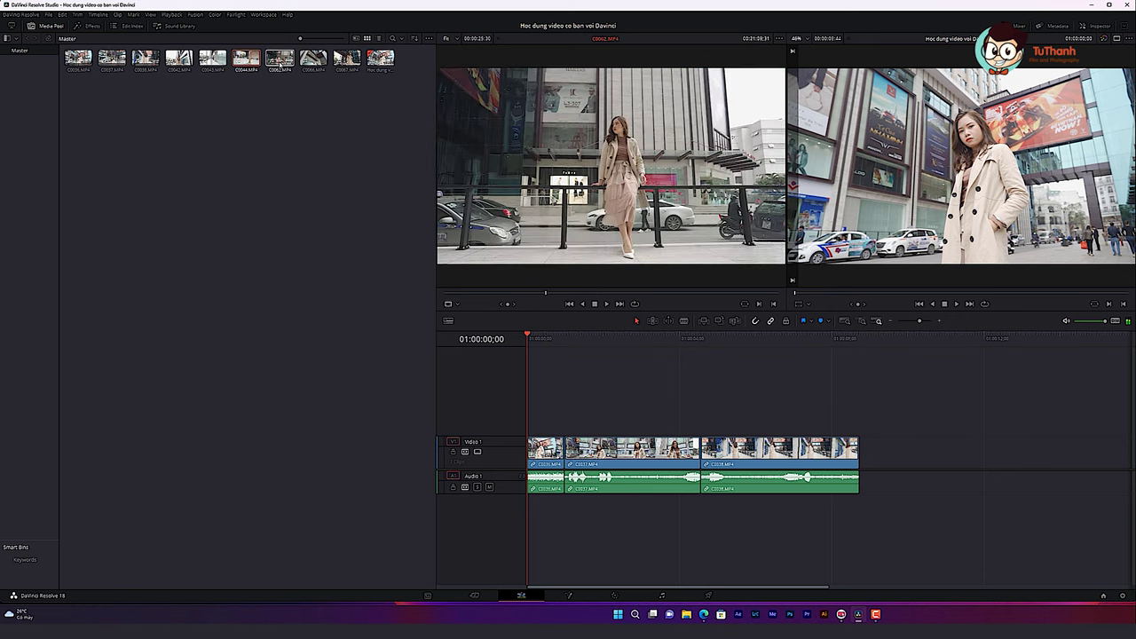
pyautogui.moveTo(570, 130)
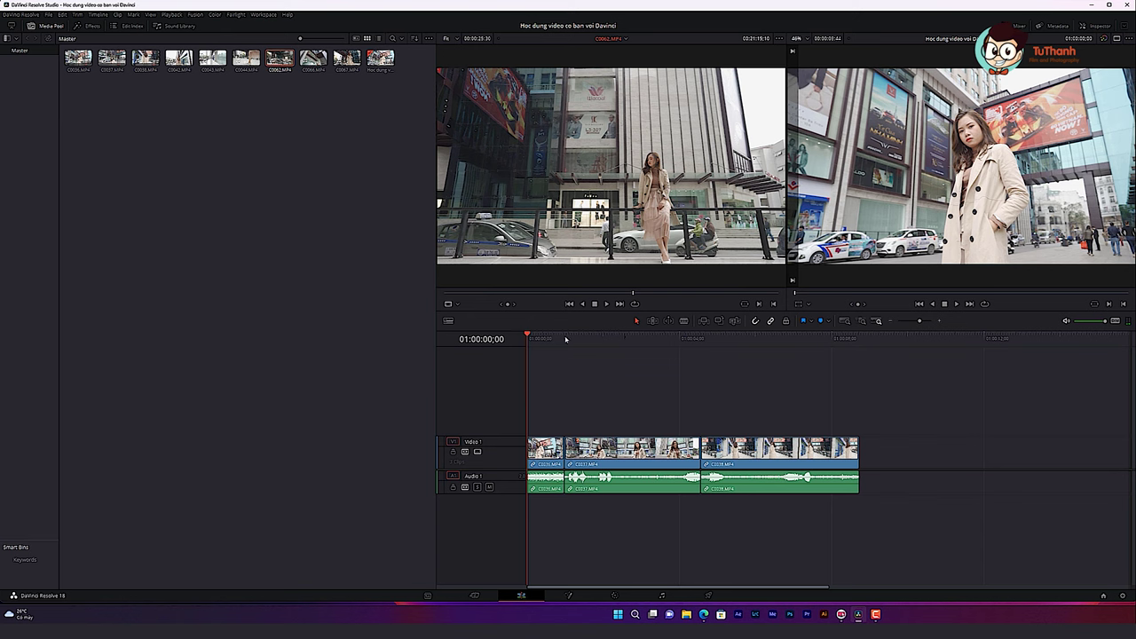
pyautogui.click(529, 335)
pyautogui.press('space')
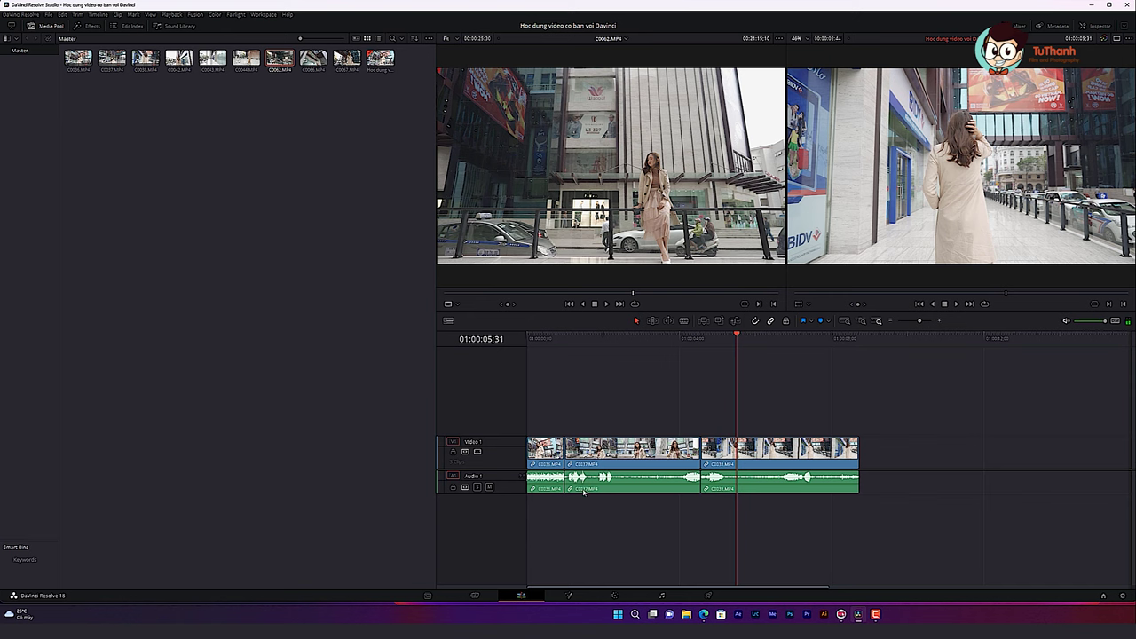
pyautogui.moveTo(557, 339)
pyautogui.mouseDown()
pyautogui.moveTo(715, 369)
pyautogui.moveTo(714, 398)
pyautogui.moveTo(651, 398)
pyautogui.mouseUp()
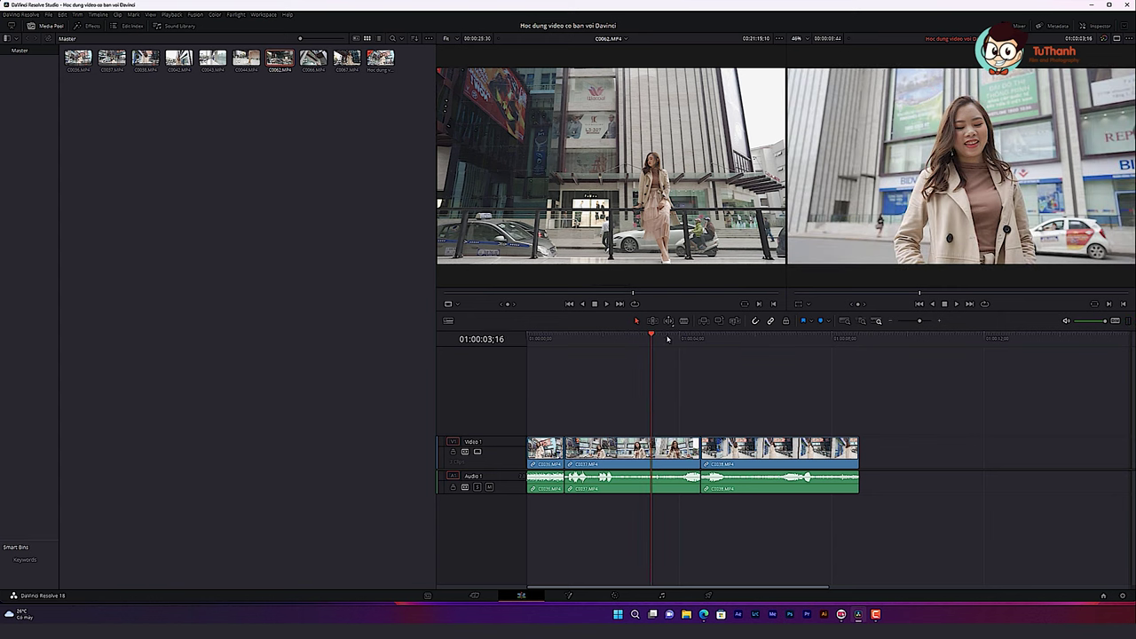
pyautogui.moveTo(652, 335); pyautogui.dragTo(829, 338)
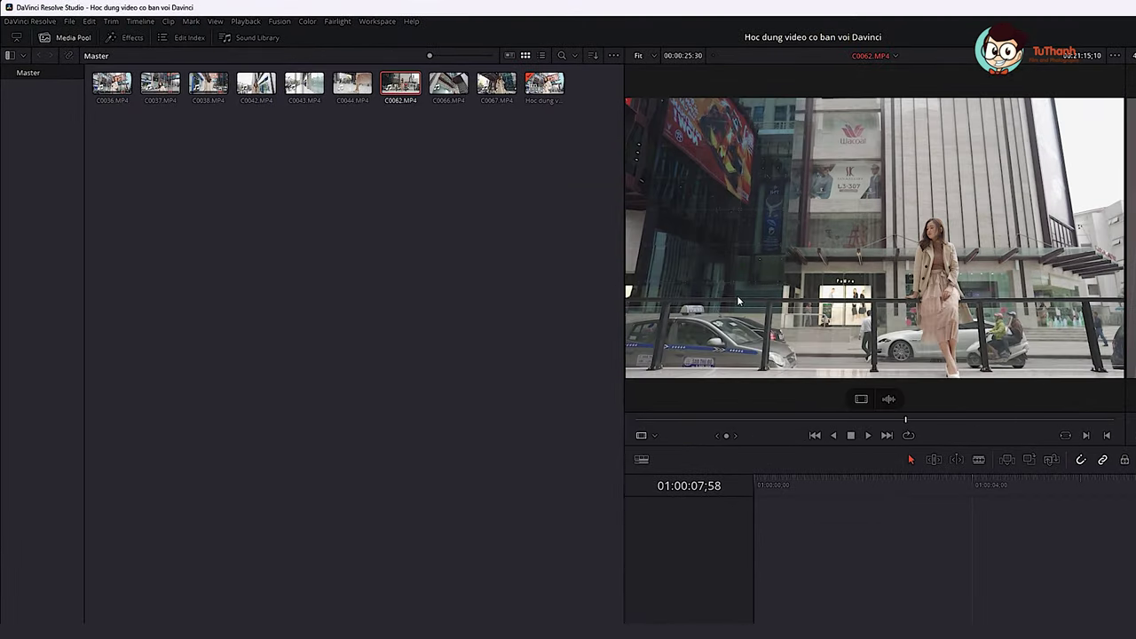
# Mark an In/Out section of C0062 and insert it with F9 after C0038 at the timeline end.
pyautogui.moveTo(646, 421); pyautogui.dragTo(1043, 435)
pyautogui.press('i')
pyautogui.press('o')
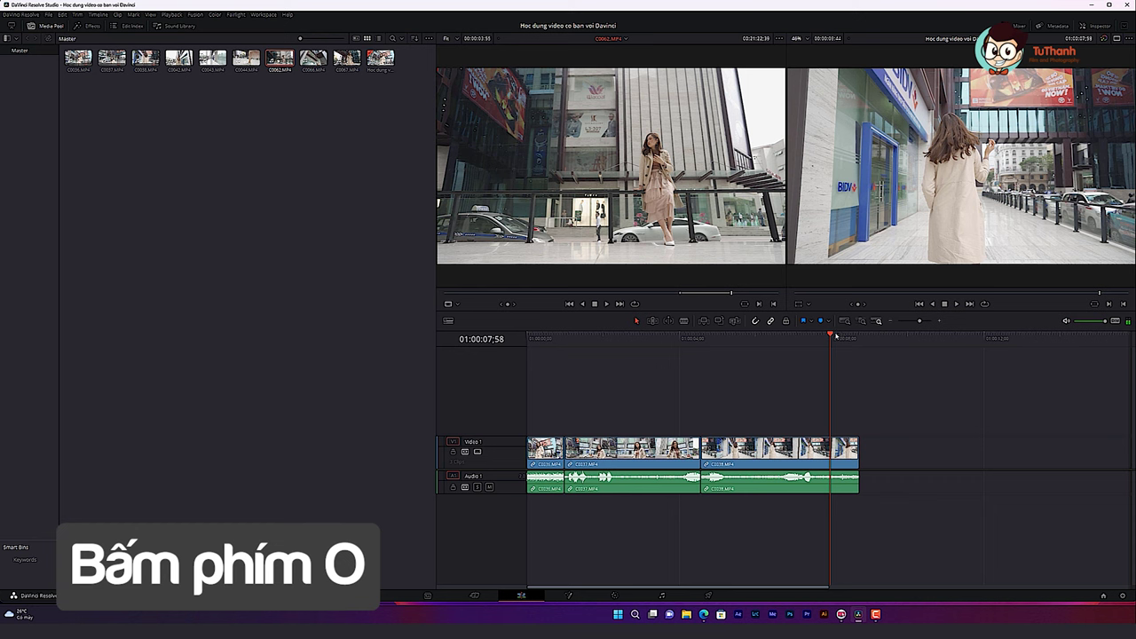
pyautogui.moveTo(835, 336); pyautogui.dragTo(855, 337)
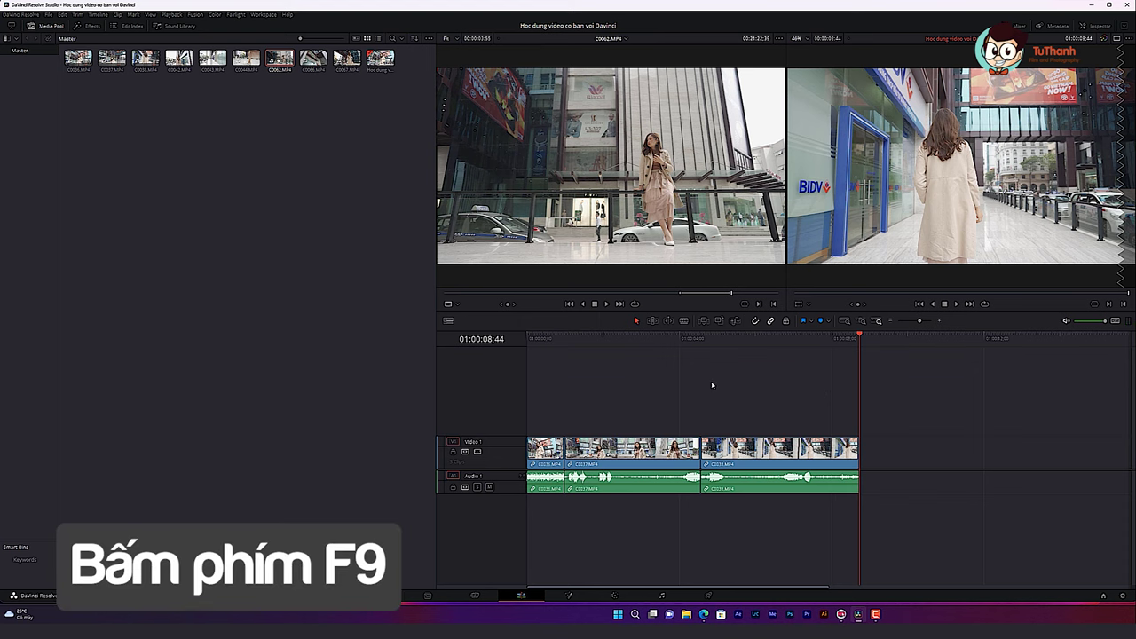
pyautogui.press('F9')
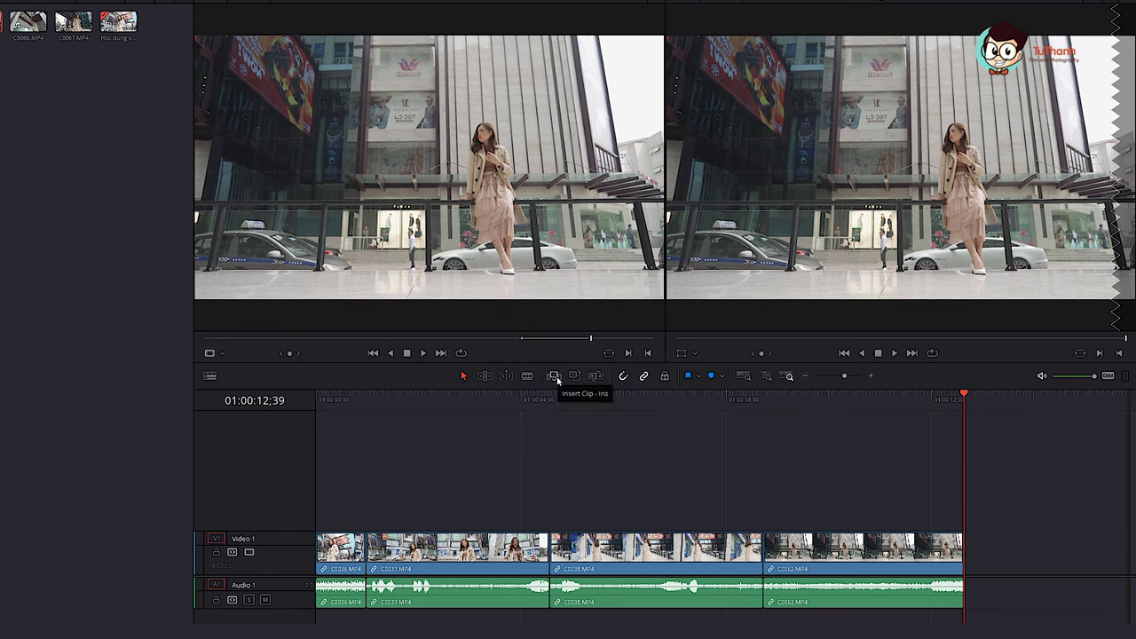
# Review the timeline and try moving C0037 onto upper tracks and back into its gap.
pyautogui.moveTo(772, 403)
pyautogui.mouseDown()
pyautogui.moveTo(921, 414)
pyautogui.moveTo(883, 479)
pyautogui.mouseUp()
pyautogui.click(405, 472)
pyautogui.moveTo(405, 477)
pyautogui.mouseDown()
pyautogui.moveTo(485, 512)
pyautogui.moveTo(409, 530)
pyautogui.mouseUp()
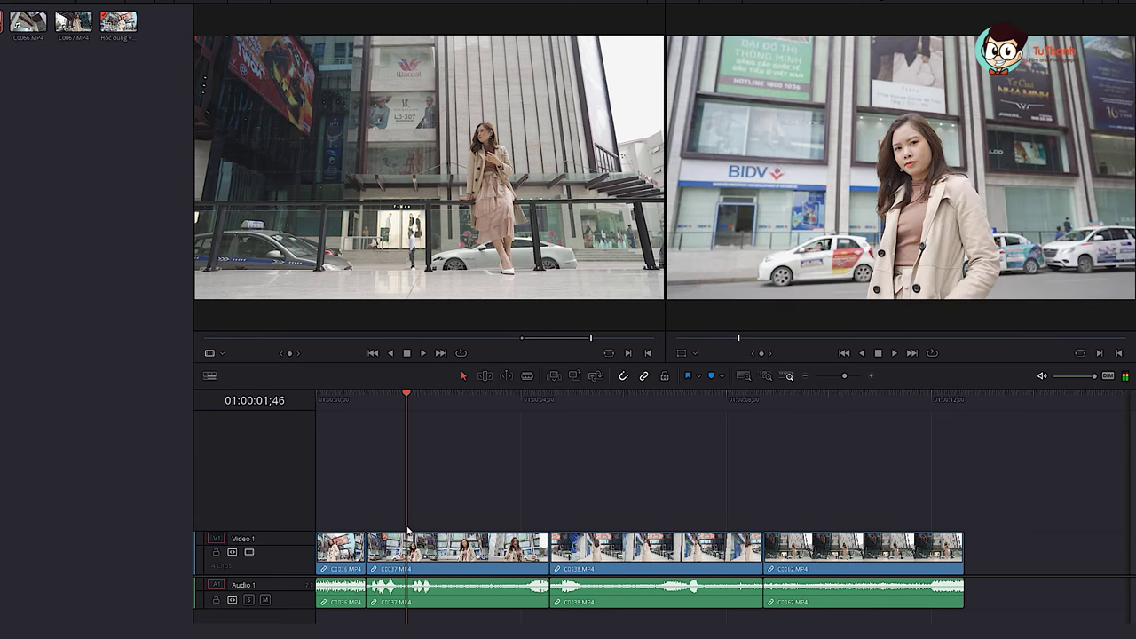
pyautogui.click(479, 552)
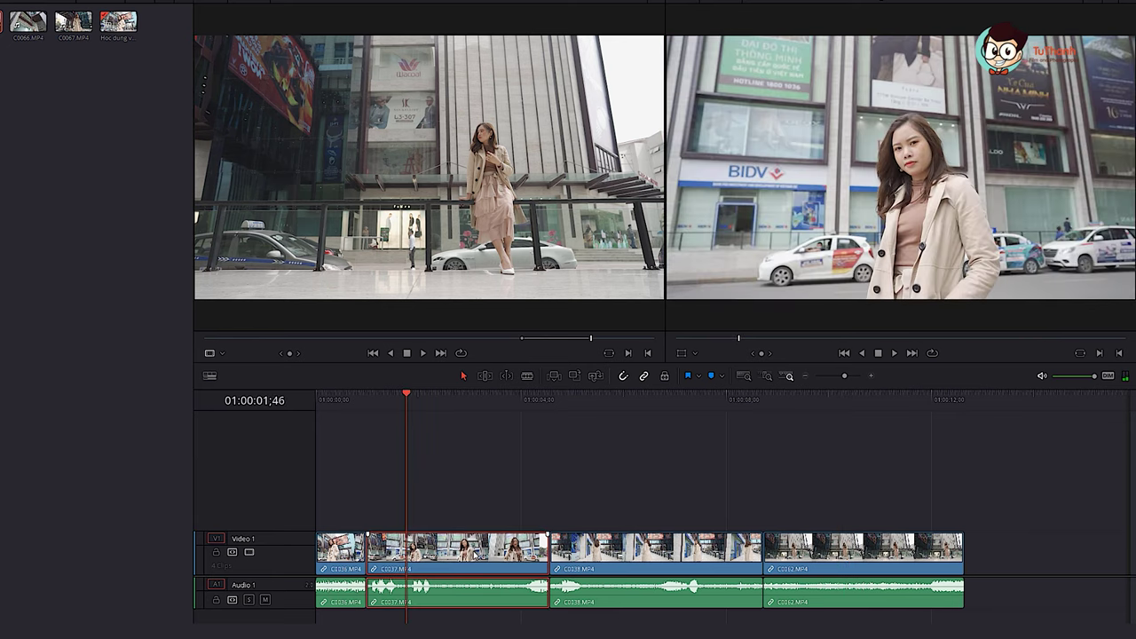
pyautogui.moveTo(468, 546); pyautogui.dragTo(457, 545)
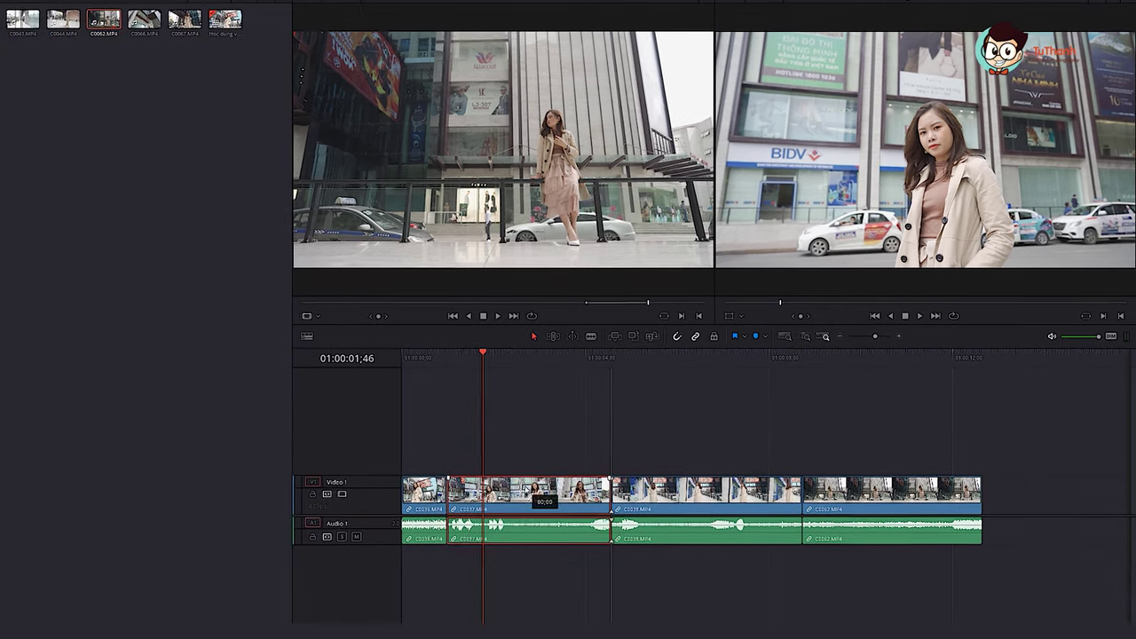
pyautogui.moveTo(530, 490)
pyautogui.mouseDown()
pyautogui.moveTo(1050, 472)
pyautogui.moveTo(1033, 495)
pyautogui.moveTo(485, 483)
pyautogui.mouseUp()
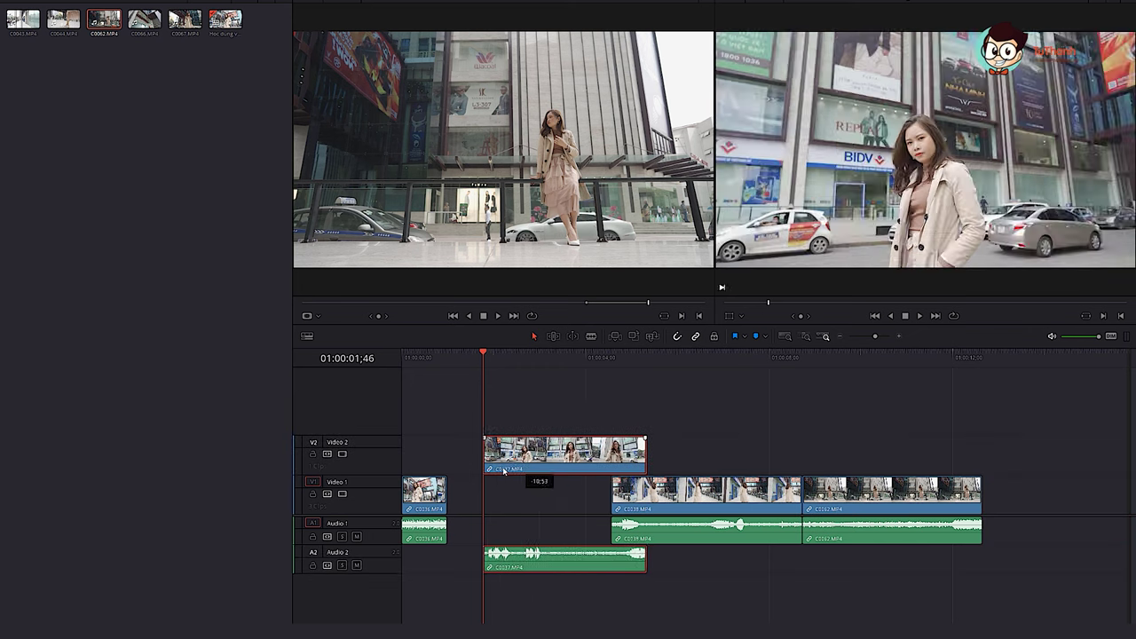
pyautogui.moveTo(484, 483); pyautogui.dragTo(487, 499)
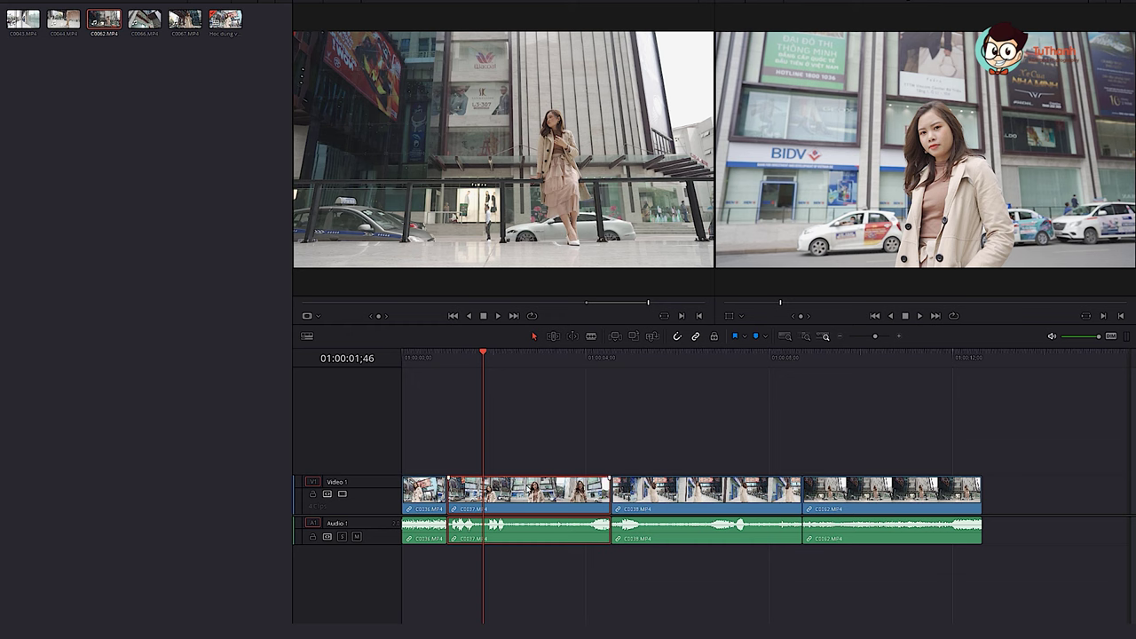
pyautogui.moveTo(526, 506); pyautogui.dragTo(691, 466)
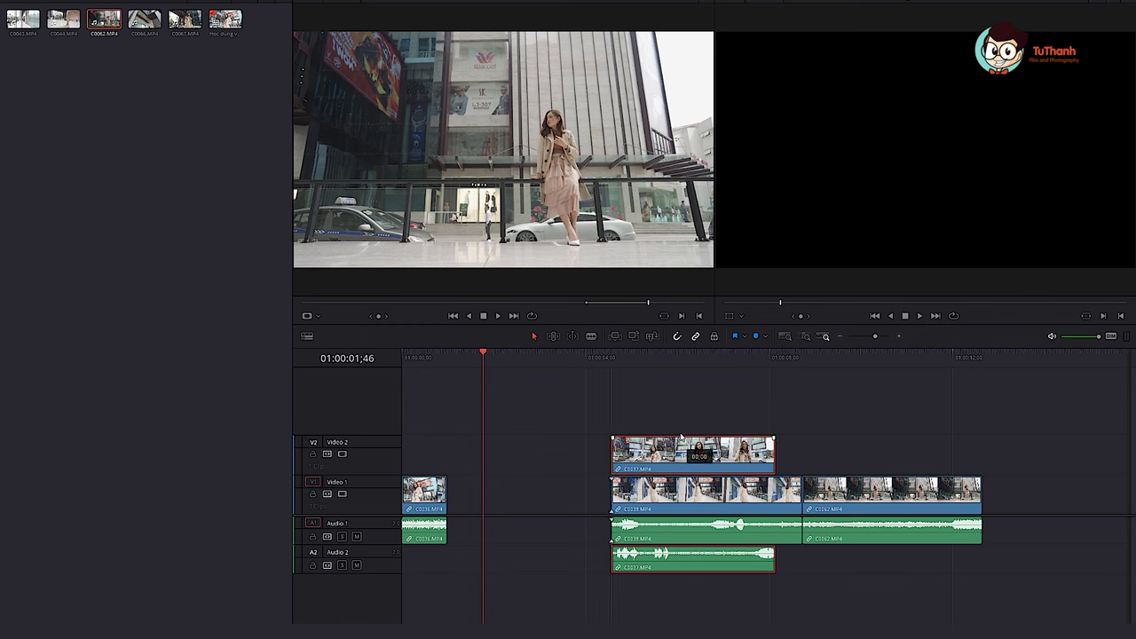
pyautogui.moveTo(683, 450); pyautogui.dragTo(520, 493)
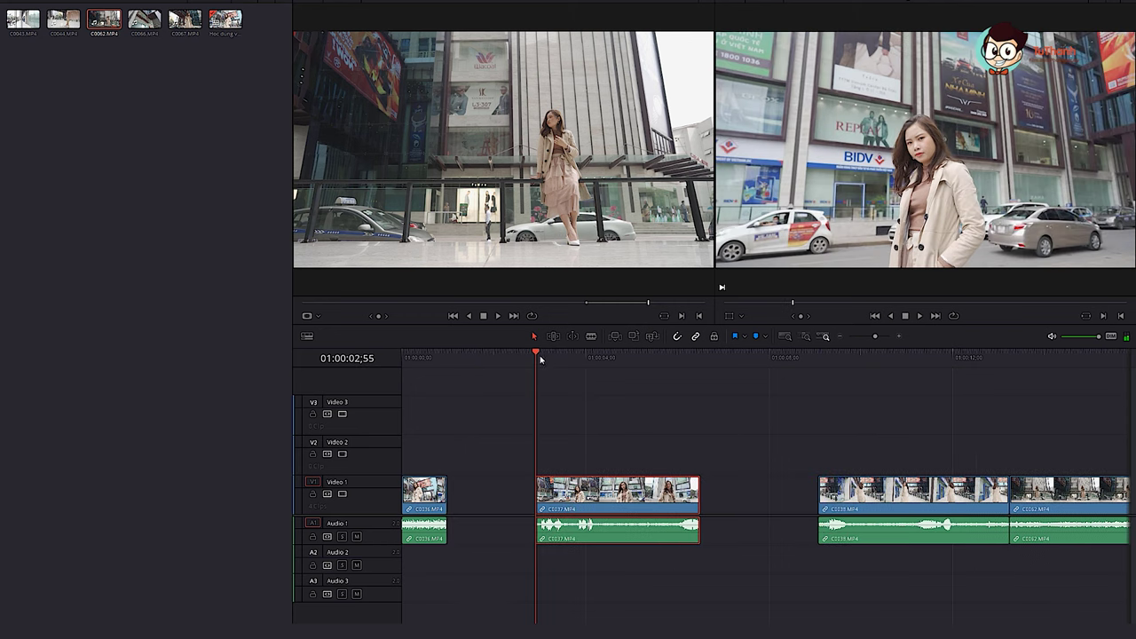
# Trim C0037's start to the playhead near 01:00:03;28 and shorten its end.
pyautogui.moveTo(543, 355); pyautogui.dragTo(552, 364)
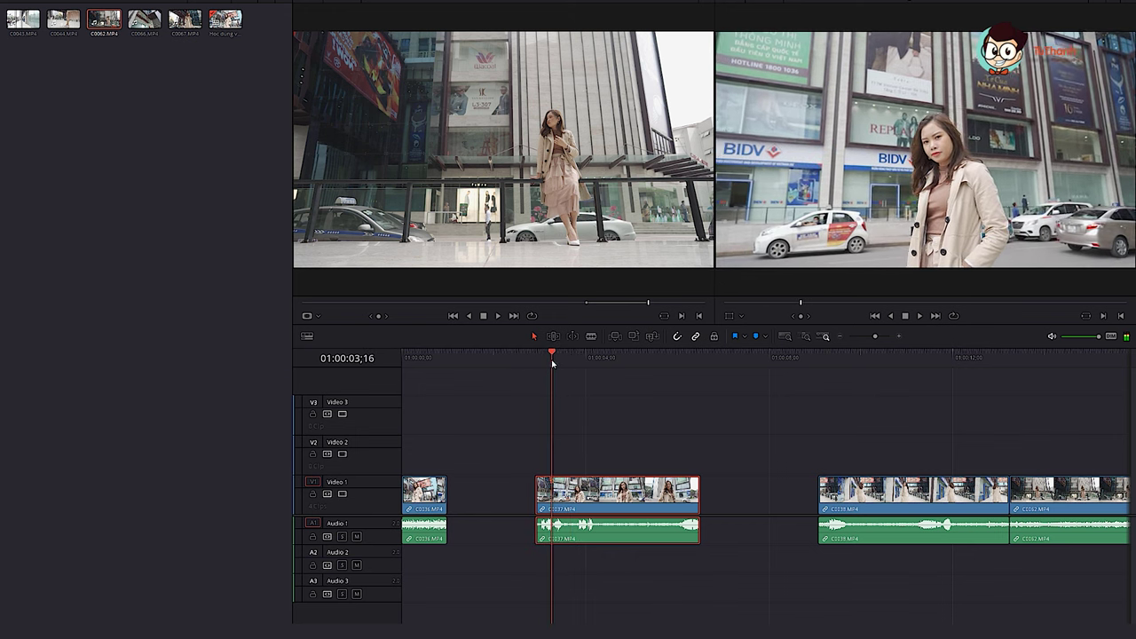
pyautogui.moveTo(552, 364); pyautogui.dragTo(546, 363)
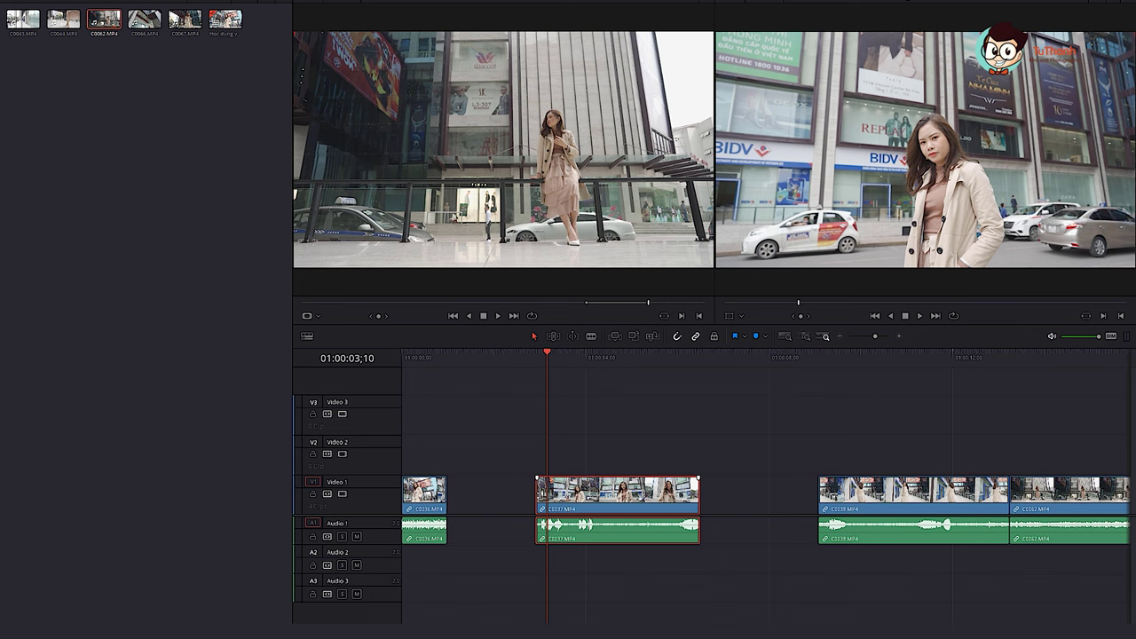
pyautogui.moveTo(538, 488); pyautogui.dragTo(549, 488)
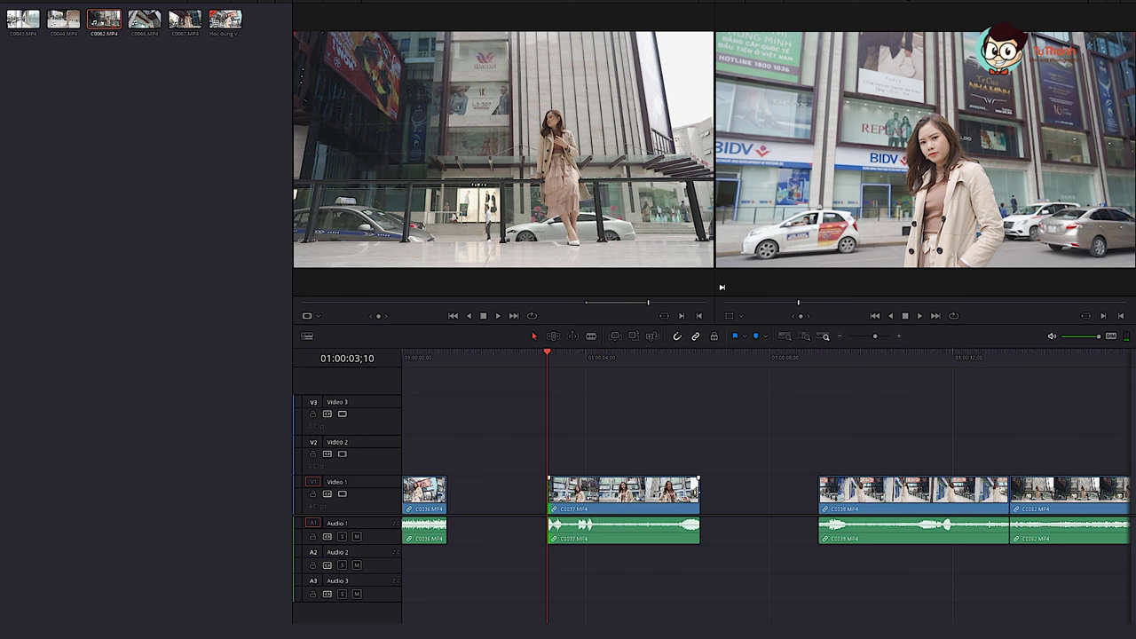
pyautogui.moveTo(699, 493); pyautogui.dragTo(686, 492)
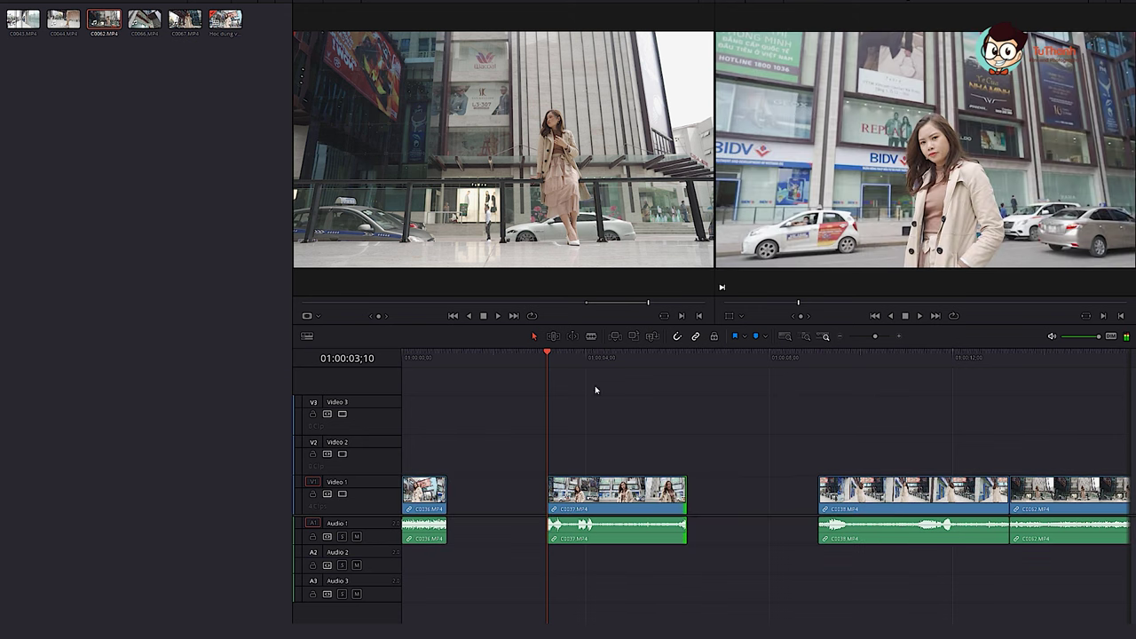
pyautogui.moveTo(549, 359)
pyautogui.mouseDown()
pyautogui.moveTo(592, 391)
pyautogui.moveTo(676, 396)
pyautogui.mouseUp()
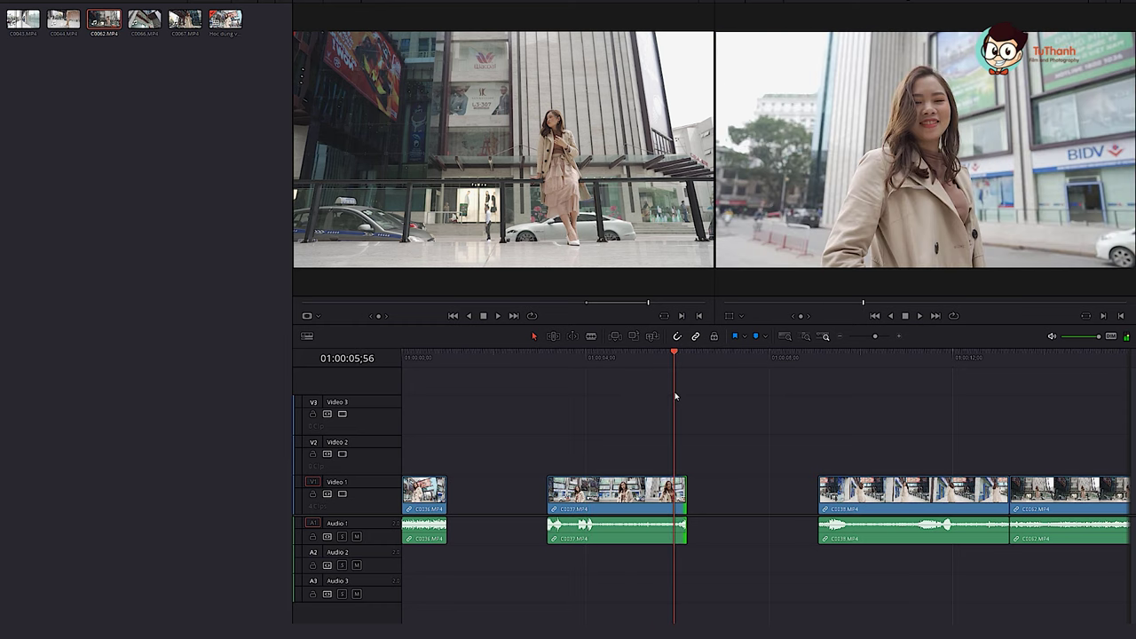
# Try sliding C0037 against C0036 and rolling their cut, then undo back to the gapped layout.
pyautogui.moveTo(592, 508); pyautogui.dragTo(491, 509)
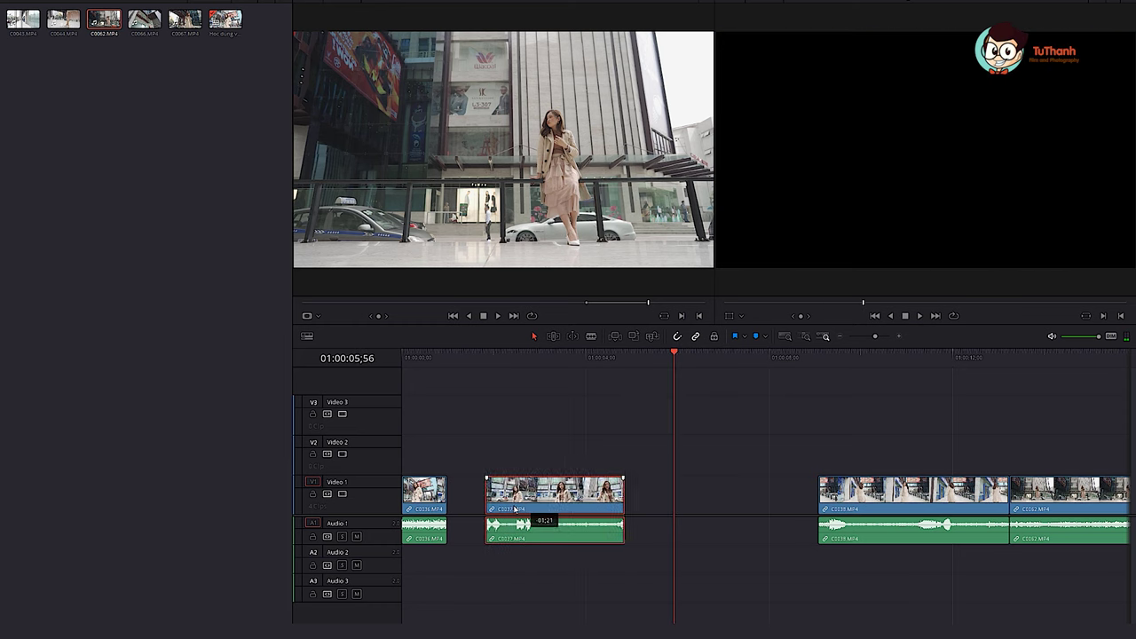
pyautogui.click(448, 375)
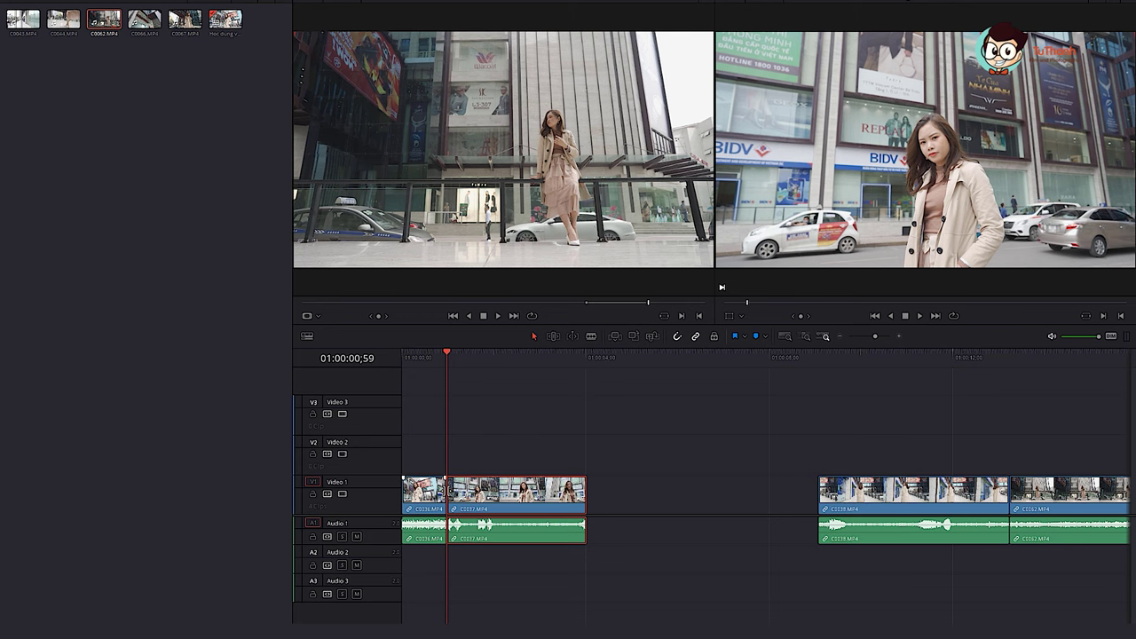
pyautogui.moveTo(446, 490); pyautogui.dragTo(467, 493)
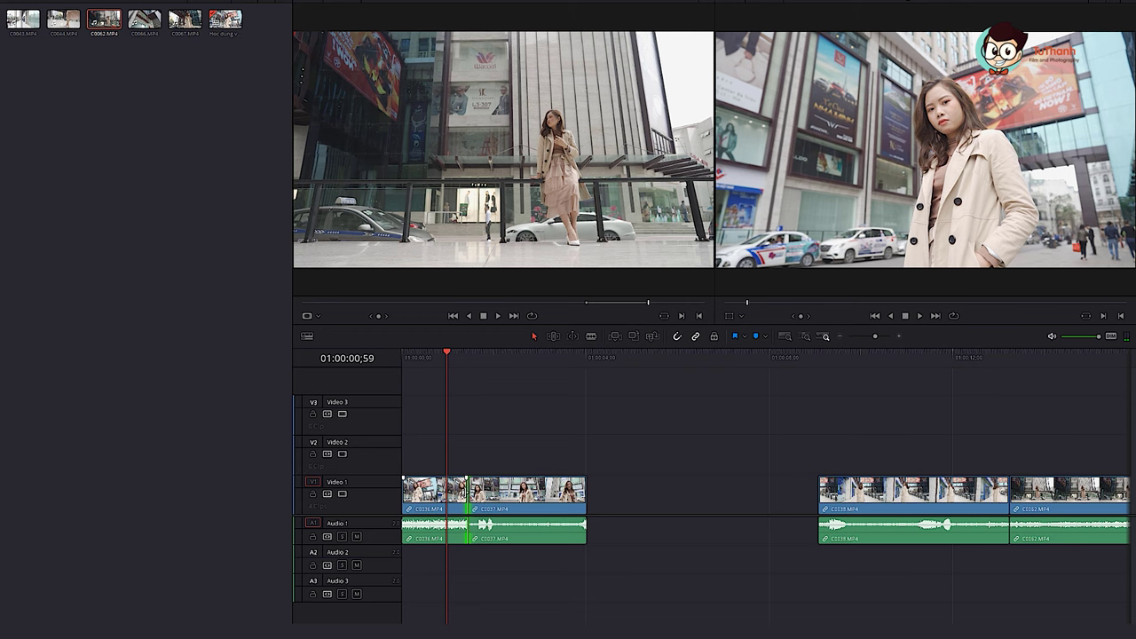
pyautogui.moveTo(468, 492); pyautogui.dragTo(432, 495)
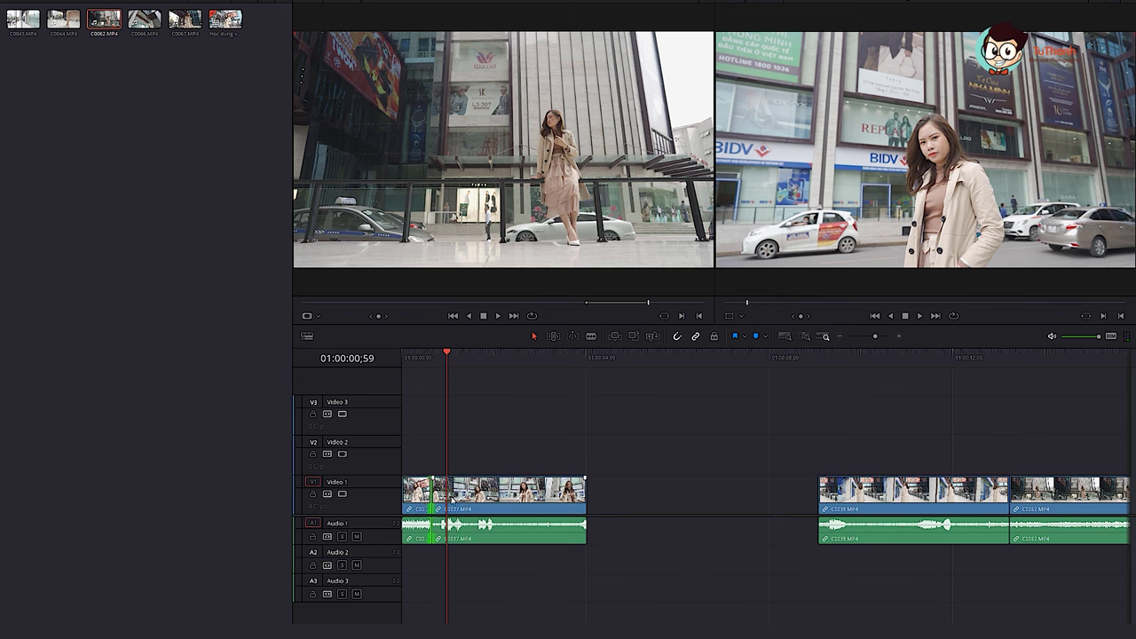
pyautogui.hotkey('ctrl', 'z')
pyautogui.hotkey('ctrl', 'z')
pyautogui.moveTo(548, 355)
pyautogui.mouseDown()
pyautogui.moveTo(682, 389)
pyautogui.moveTo(557, 403)
pyautogui.mouseUp()
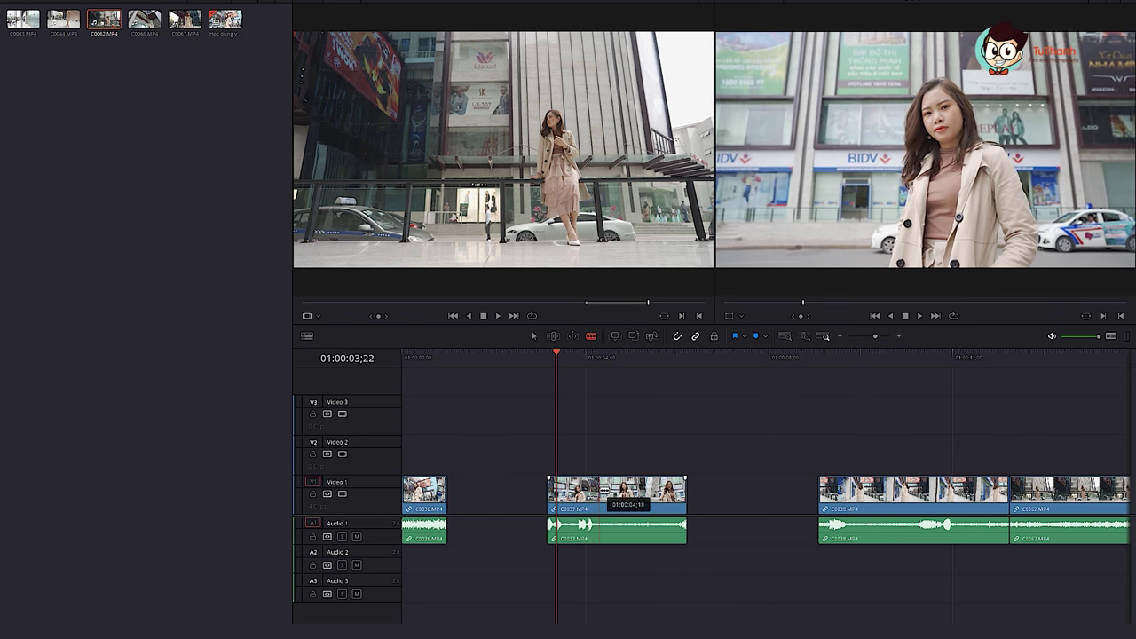
# Blade clip C0037 into several short pieces.
pyautogui.click(596, 493)
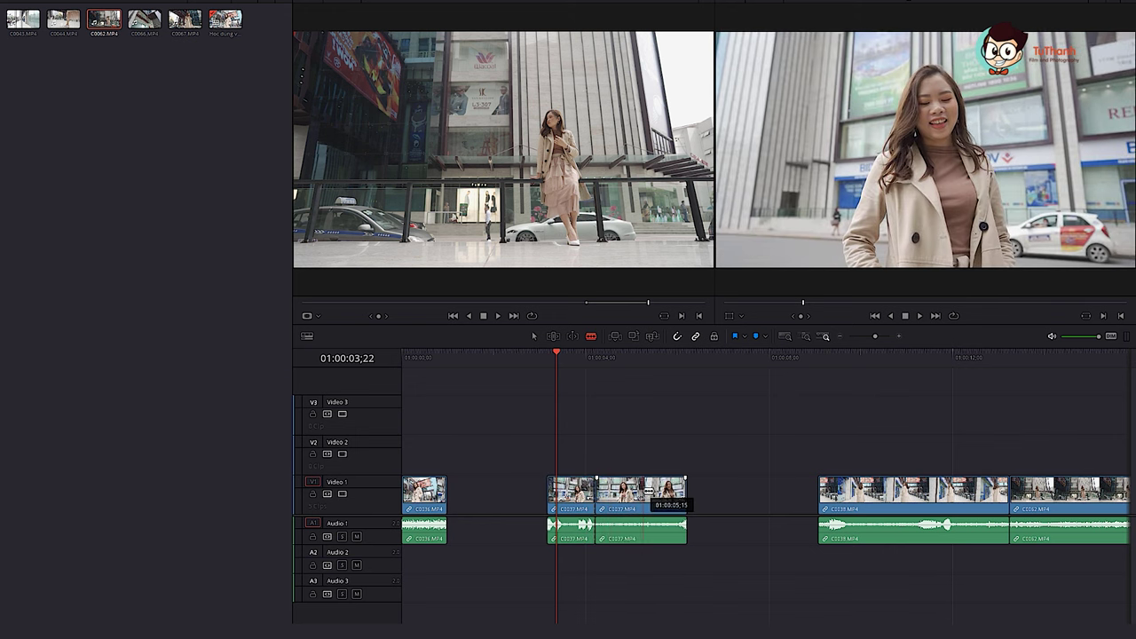
pyautogui.click(645, 492)
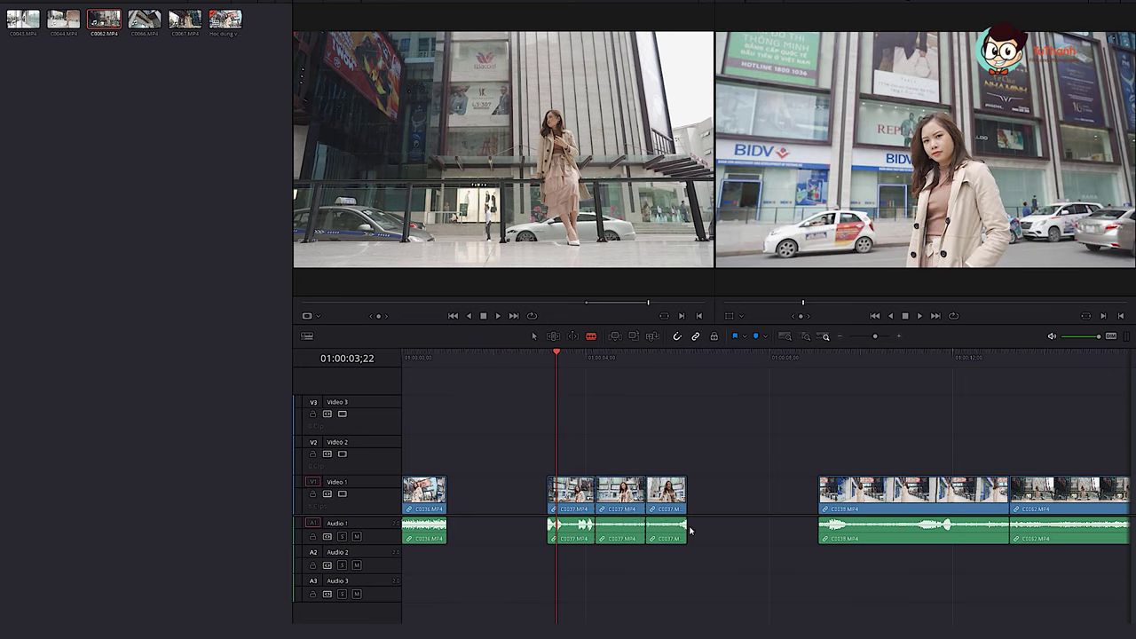
pyautogui.click(616, 521)
pyautogui.click(629, 522)
pyautogui.click(659, 521)
pyautogui.click(667, 518)
pyautogui.click(678, 506)
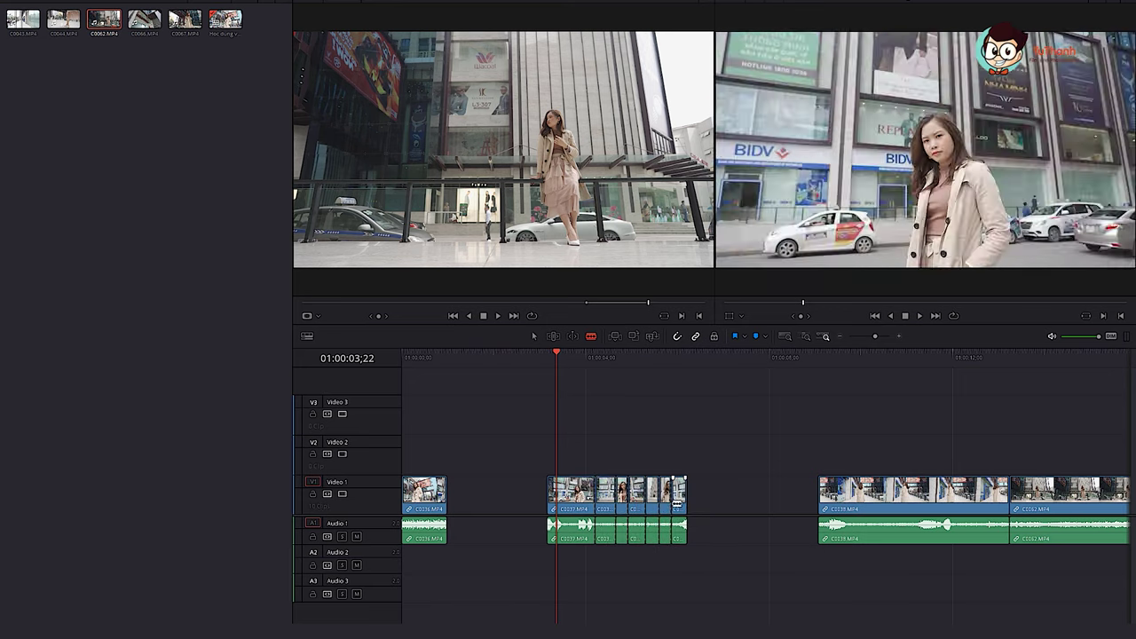
pyautogui.click(572, 497)
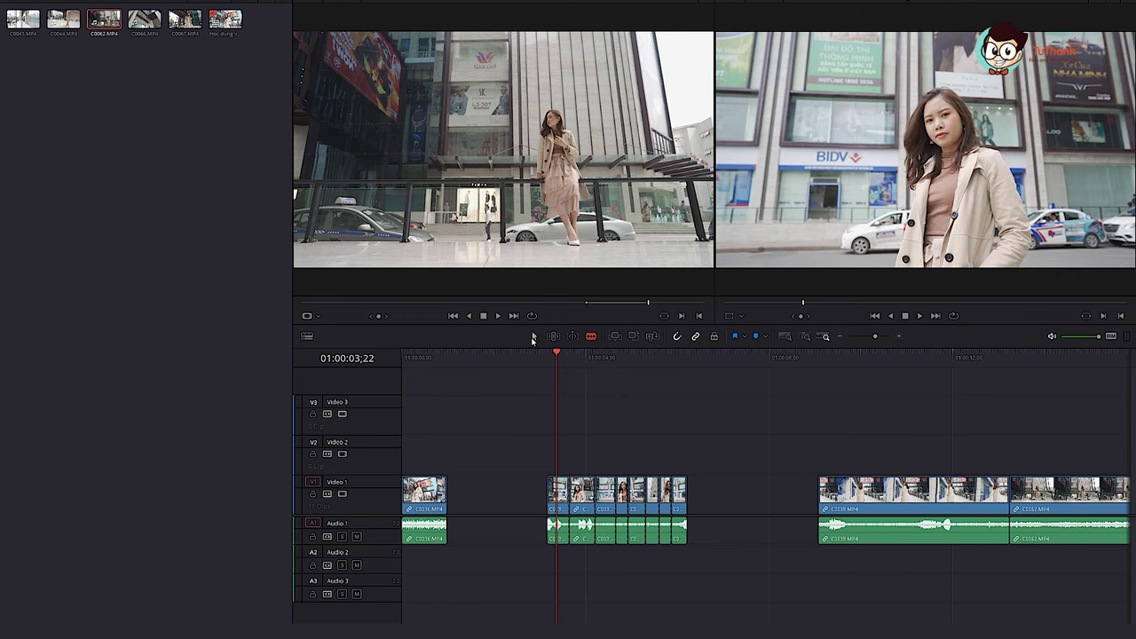
# Drag one piece out of line, preview it, then undo so C0037 is whole again.
pyautogui.click(533, 337)
pyautogui.moveTo(608, 502); pyautogui.dragTo(724, 507)
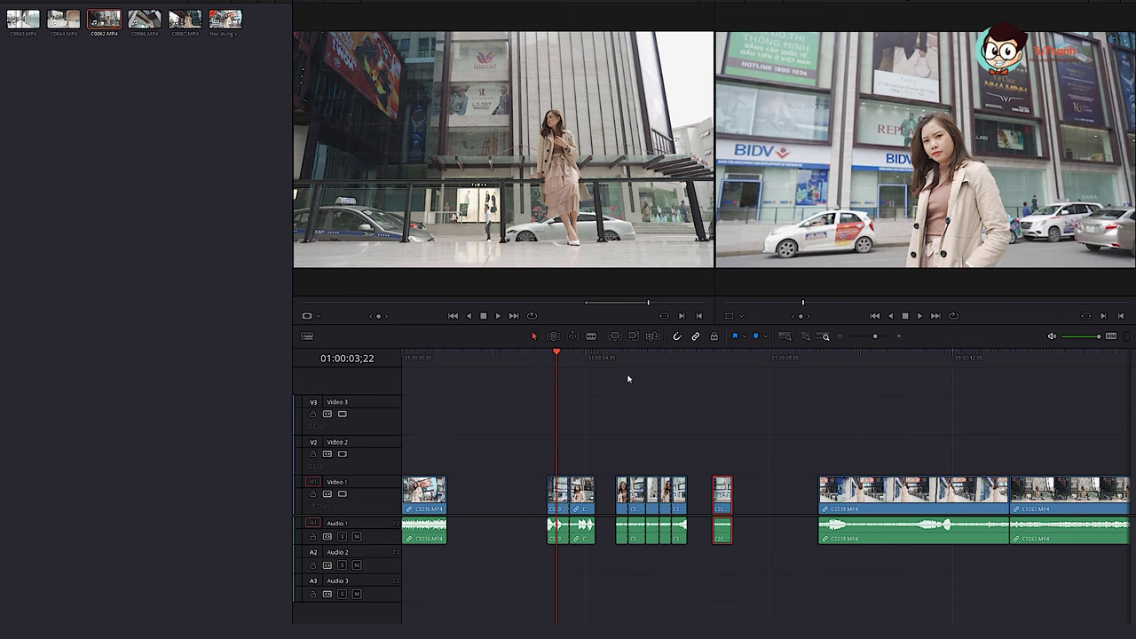
pyautogui.moveTo(558, 354)
pyautogui.mouseDown()
pyautogui.moveTo(705, 392)
pyautogui.moveTo(636, 398)
pyautogui.mouseUp()
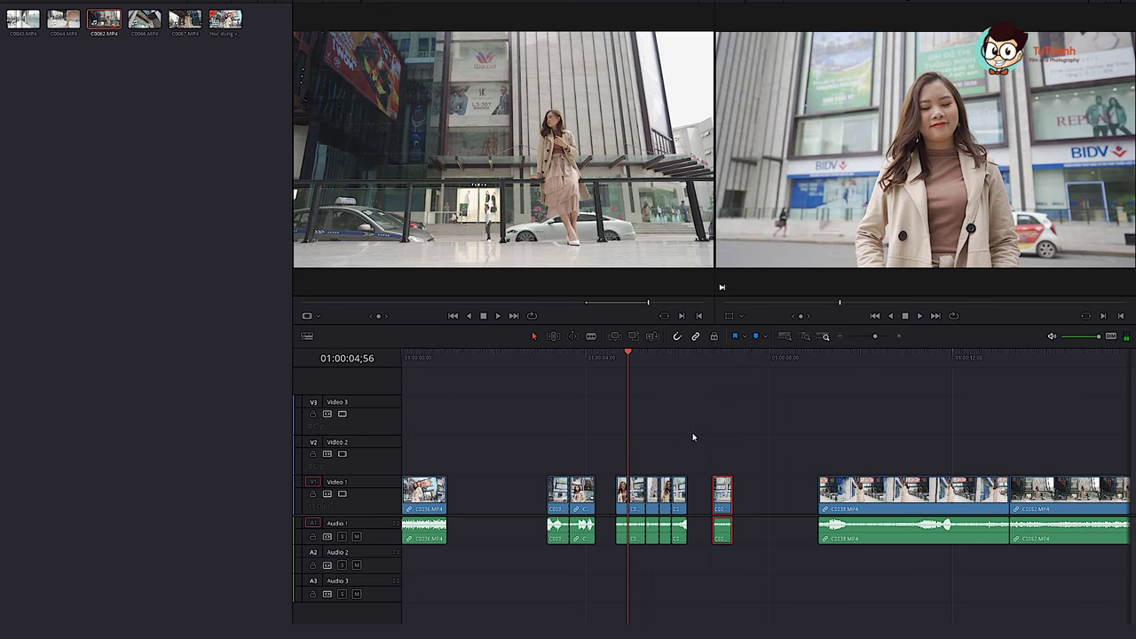
pyautogui.hotkey('ctrl', 'z')
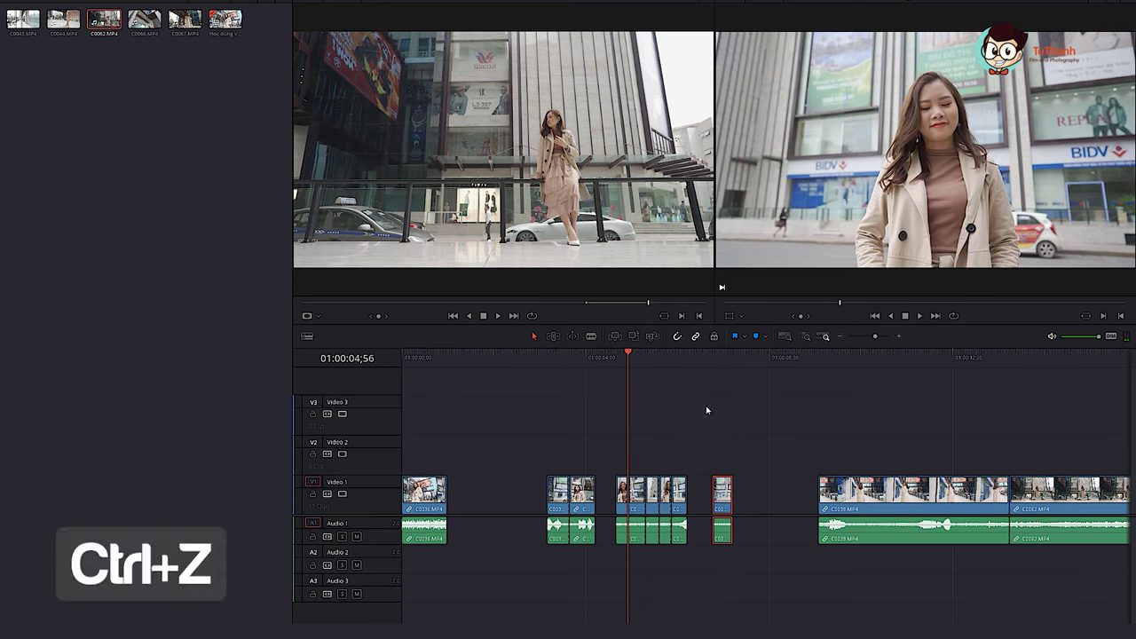
pyautogui.hotkey('ctrl', 'z')
pyautogui.hotkey('ctrl', 'z')
pyautogui.hotkey('ctrl', 'z')
pyautogui.hotkey('ctrl', 'z')
pyautogui.hotkey('ctrl', 'z')
pyautogui.hotkey('ctrl', 'z')
pyautogui.hotkey('ctrl', 'z')
pyautogui.hotkey('ctrl', 'z')
# Slide C0037 left against C0036, then select C0038 and C0062 together and close their gap.
pyautogui.moveTo(565, 363); pyautogui.dragTo(604, 363)
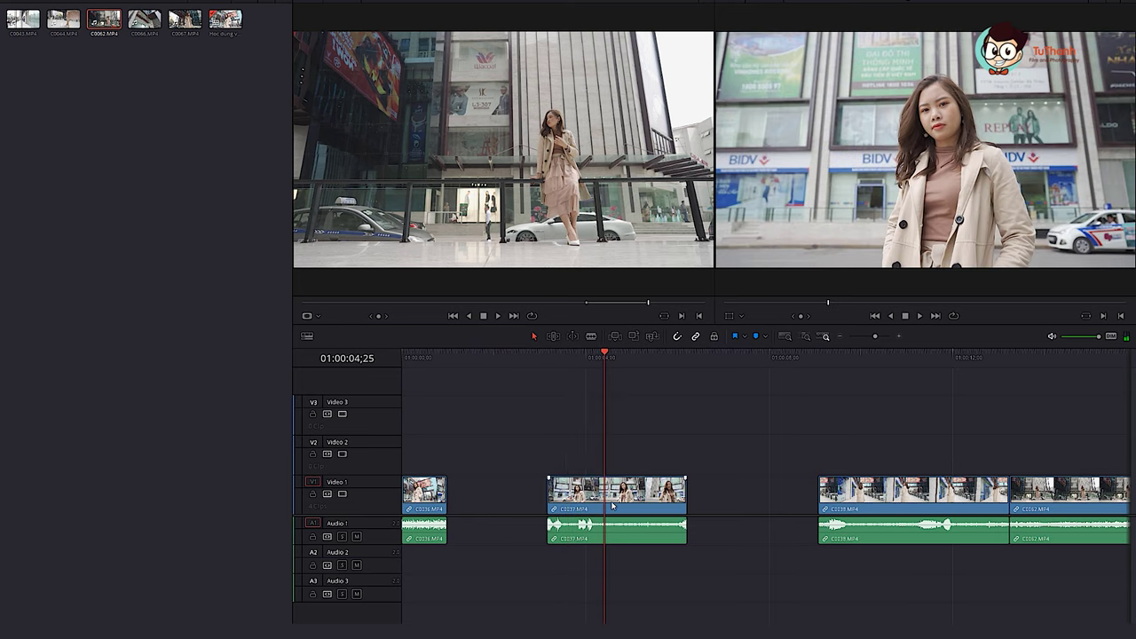
pyautogui.moveTo(608, 506); pyautogui.dragTo(511, 506)
pyautogui.moveTo(776, 427); pyautogui.dragTo(1092, 582)
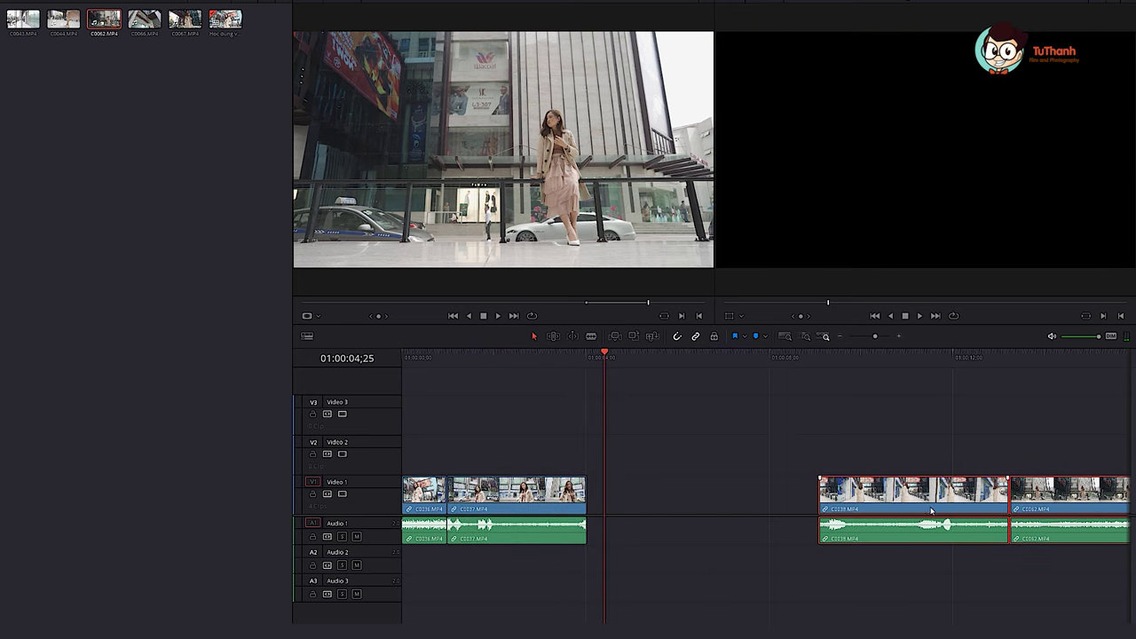
pyautogui.moveTo(944, 519); pyautogui.dragTo(713, 523)
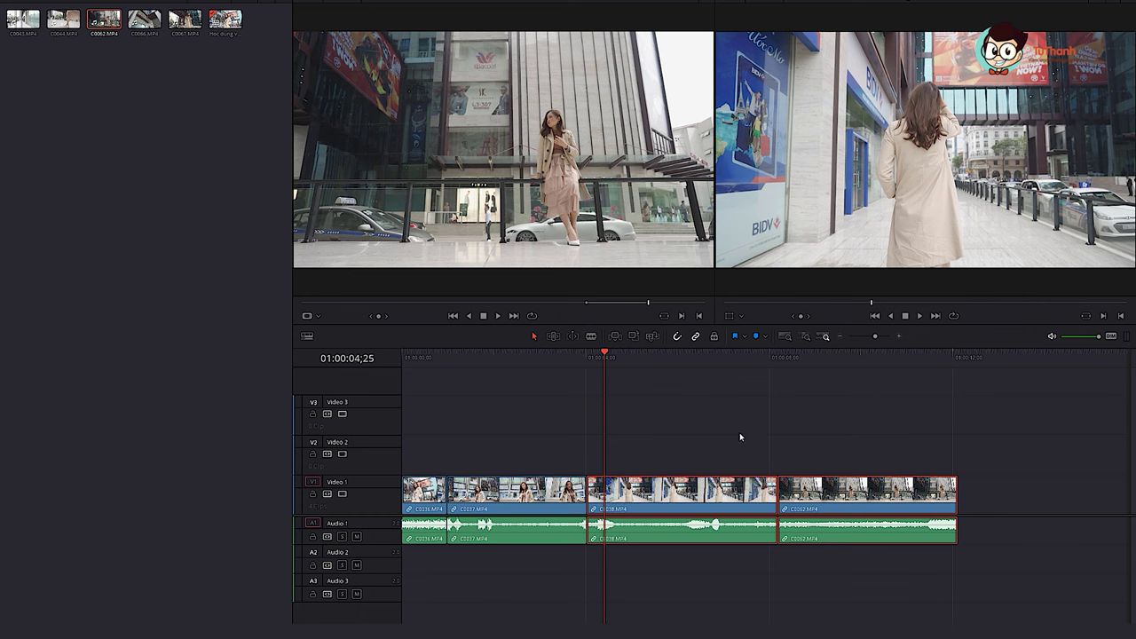
# Adjust the timeline zoom and scrub through the back-to-back clips from the start.
pyautogui.press('End')
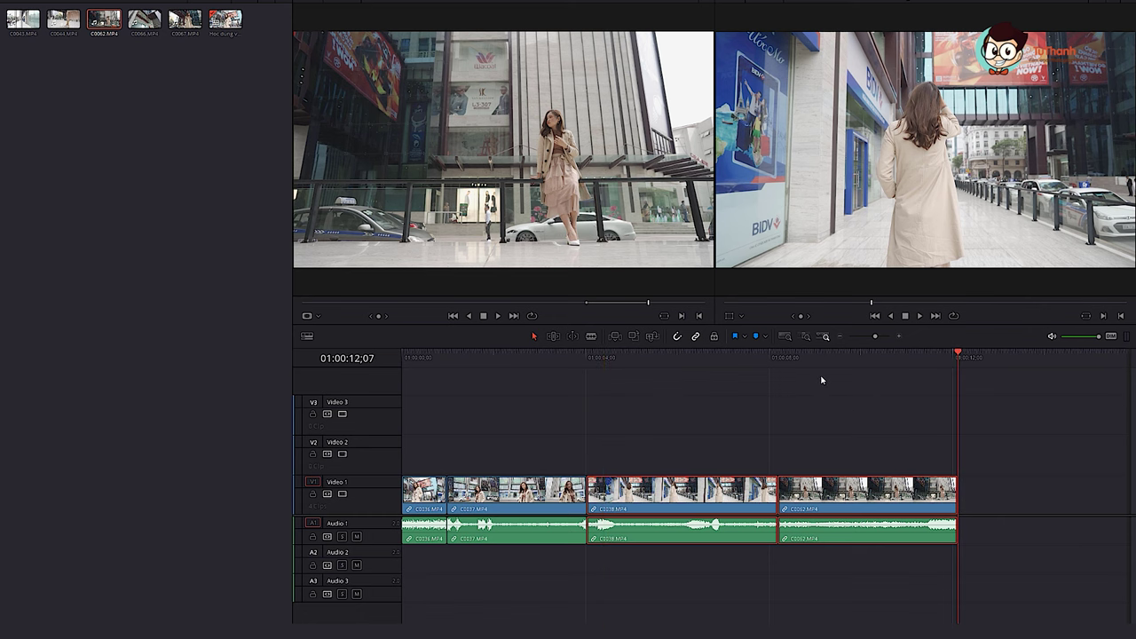
pyautogui.hotkey('ctrl', '-')
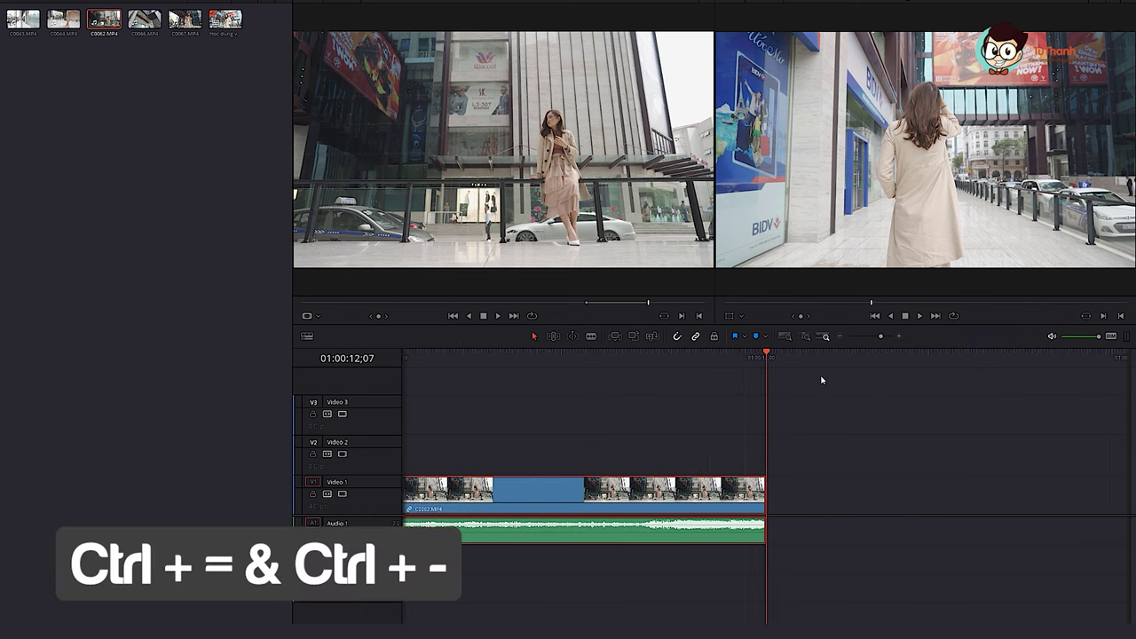
pyautogui.hotkey('ctrl', '-')
pyautogui.hotkey('ctrl', '-')
pyautogui.hotkey('ctrl', '=')
pyautogui.hotkey('ctrl', '=')
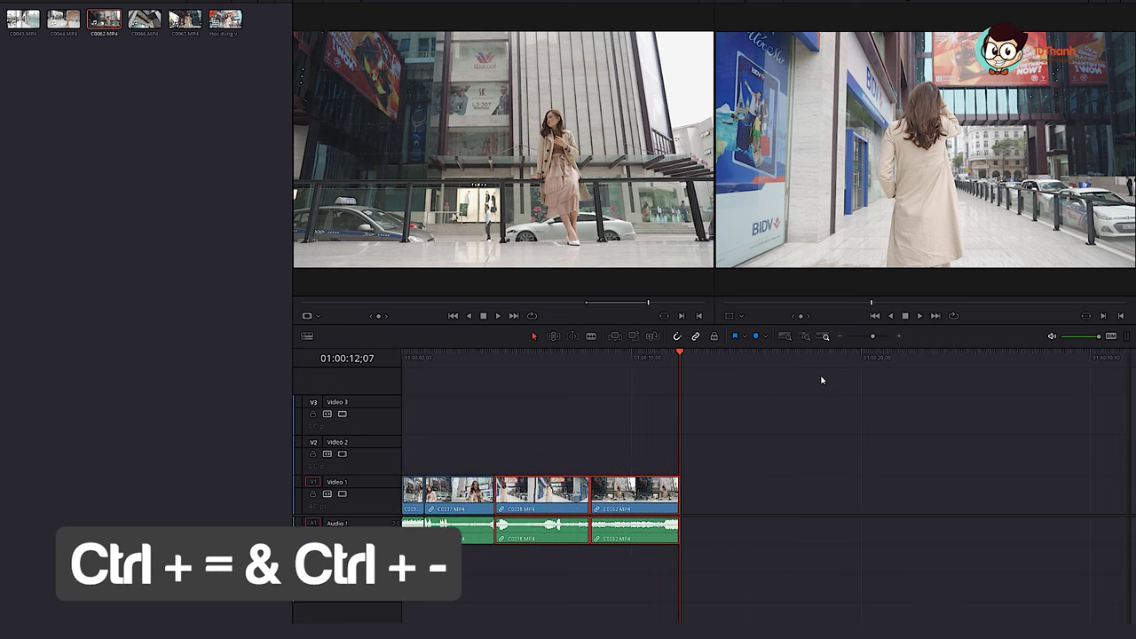
pyautogui.hotkey('ctrl', '=')
pyautogui.hotkey('ctrl', '-')
pyautogui.moveTo(495, 366); pyautogui.dragTo(541, 366)
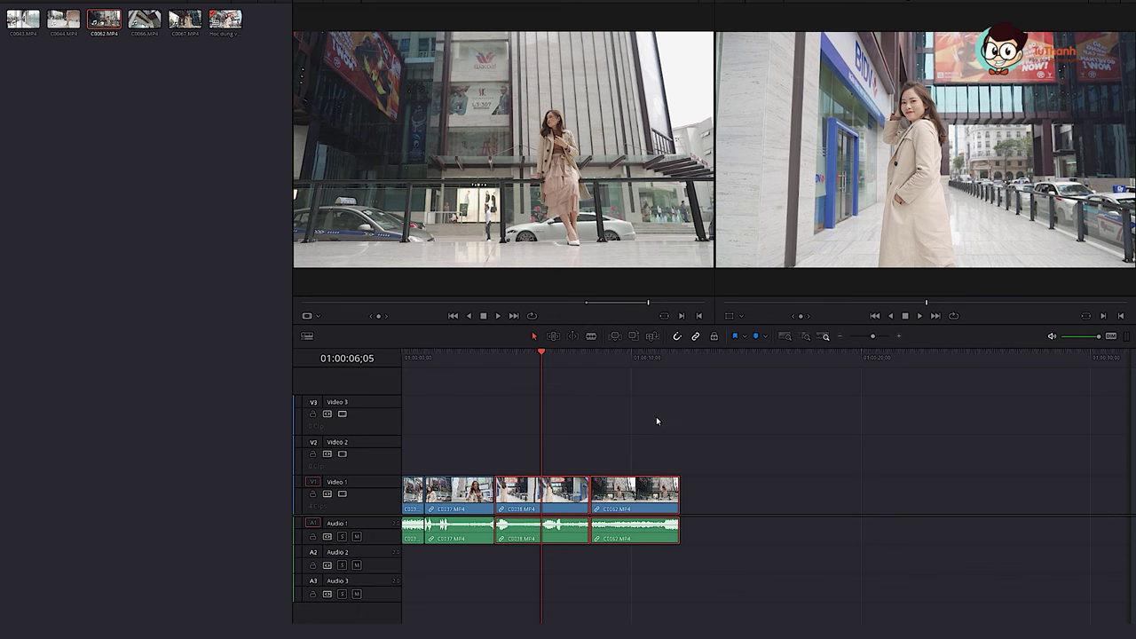
pyautogui.click(435, 355)
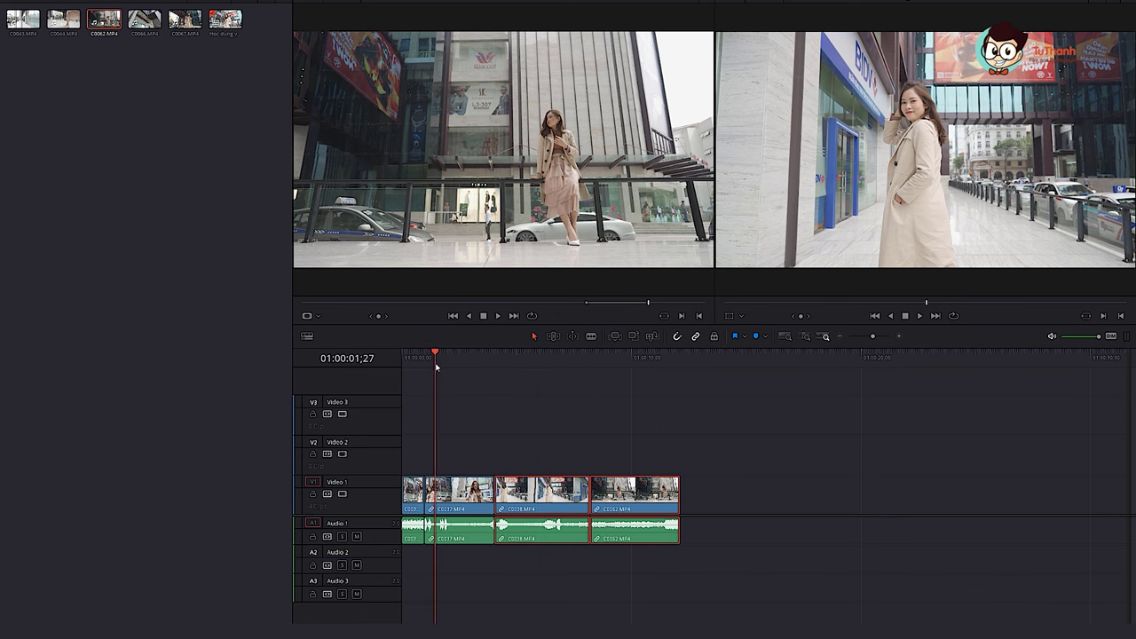
pyautogui.moveTo(436, 355); pyautogui.dragTo(606, 406)
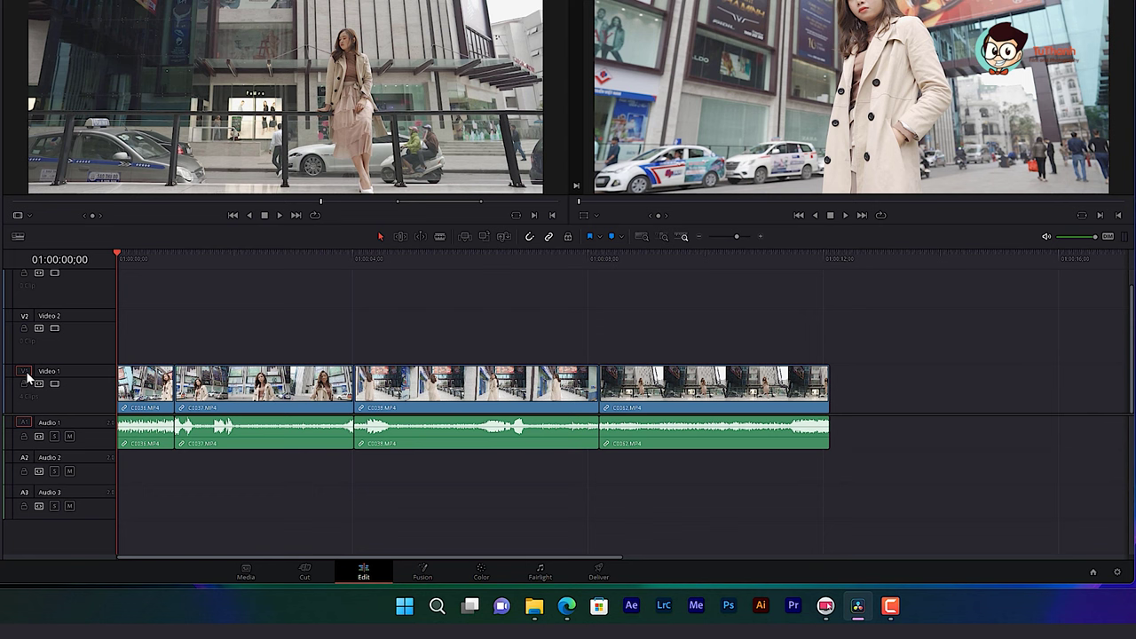
# Lift clip C0037 from Video 1 through Video 2 onto Video 3, its audio landing on Audio 3.
pyautogui.click(137, 398)
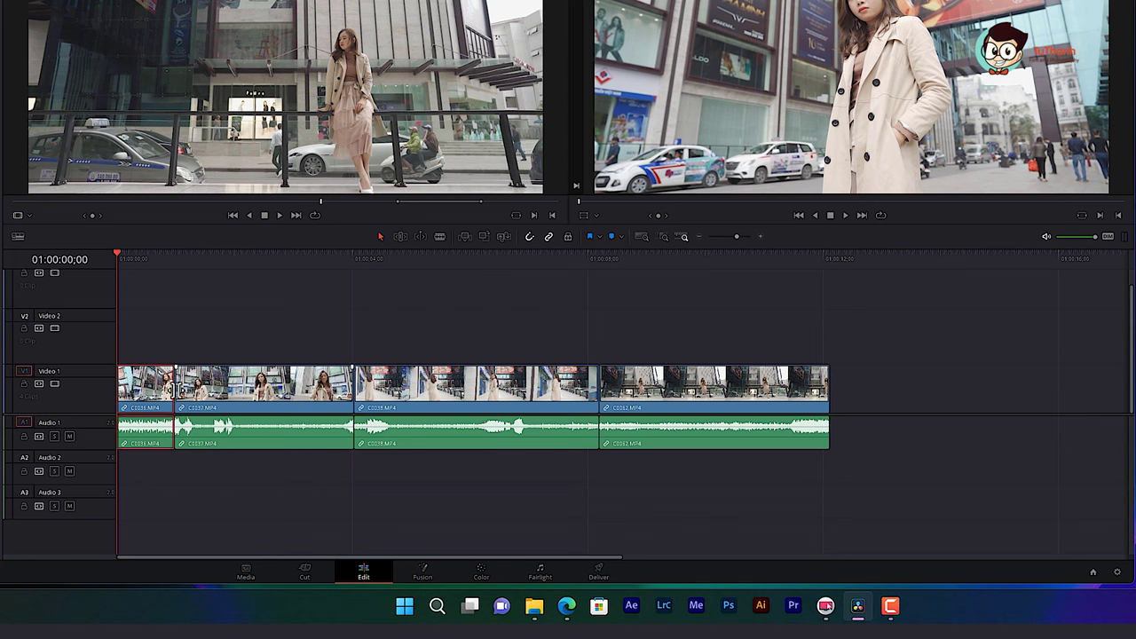
pyautogui.click(240, 397)
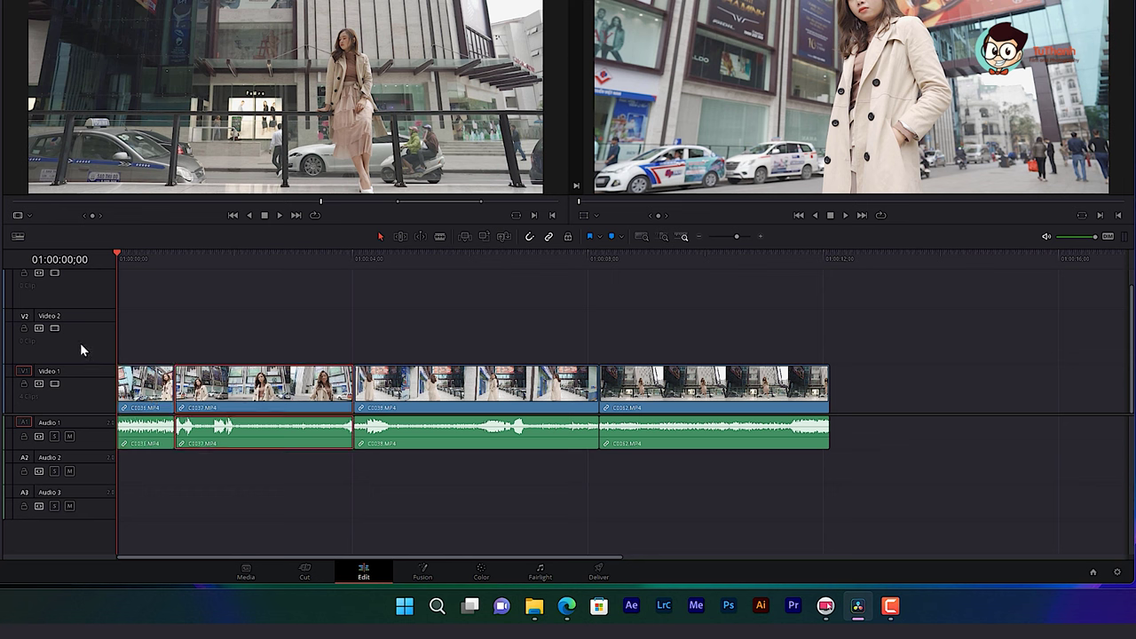
pyautogui.scroll(-1, 76, 329)
pyautogui.scroll(-1, 76, 328)
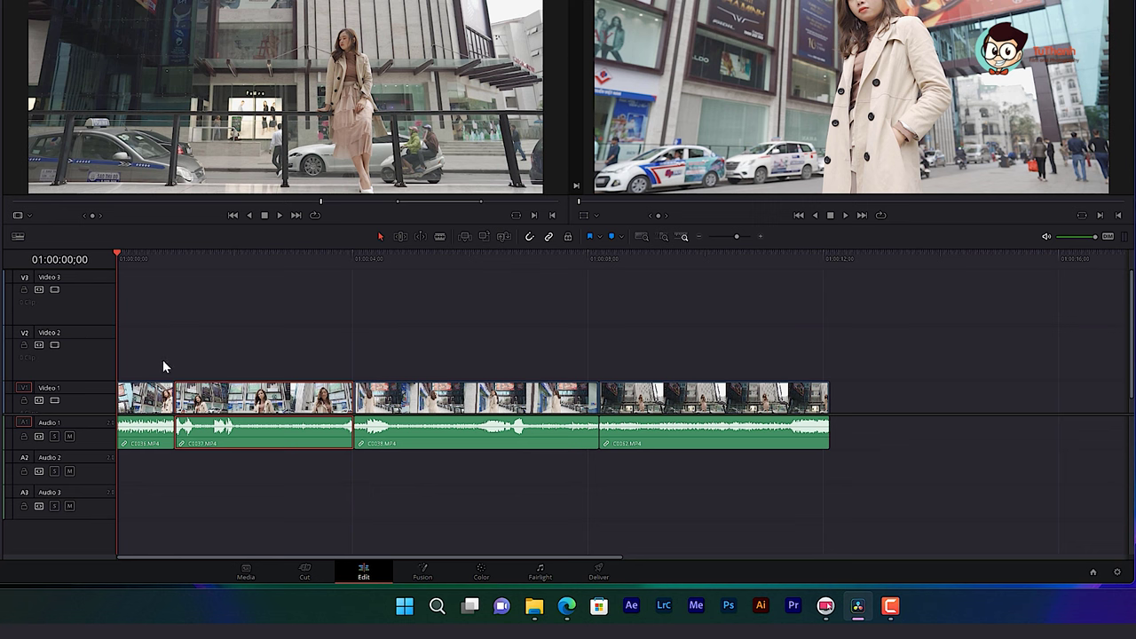
pyautogui.moveTo(241, 398); pyautogui.dragTo(242, 371)
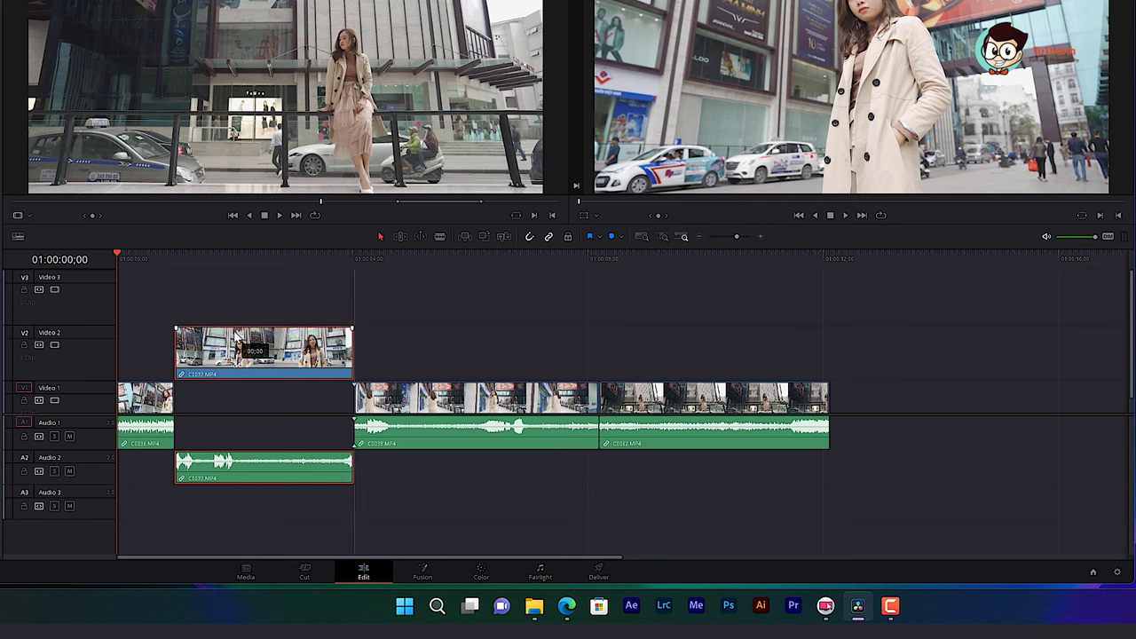
pyautogui.moveTo(242, 360); pyautogui.dragTo(240, 319)
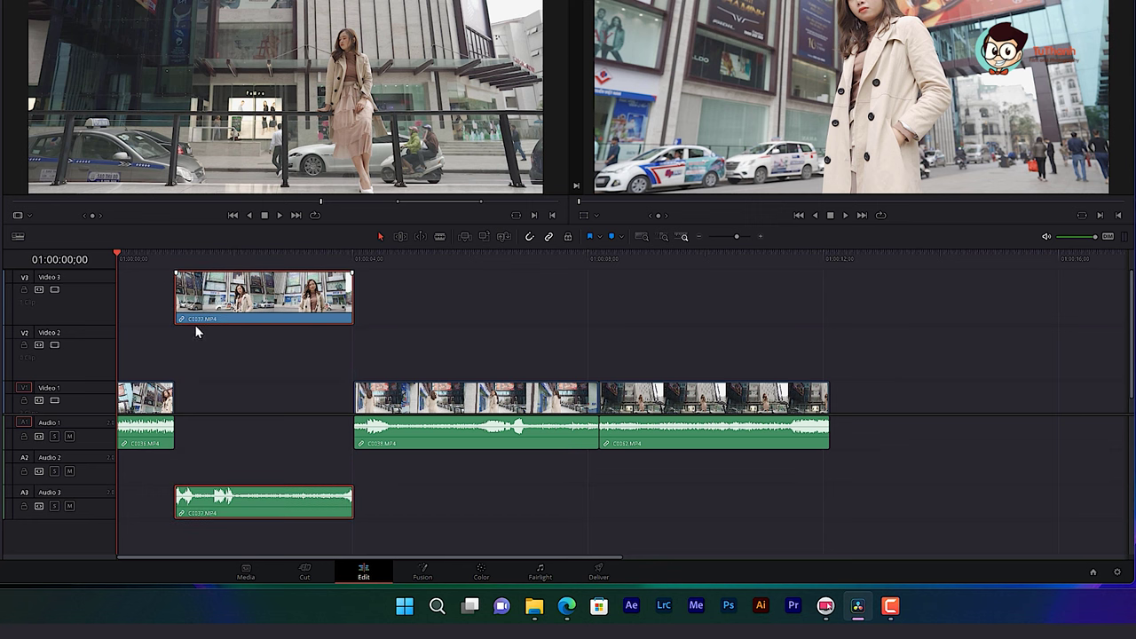
pyautogui.rightClick(95, 300)
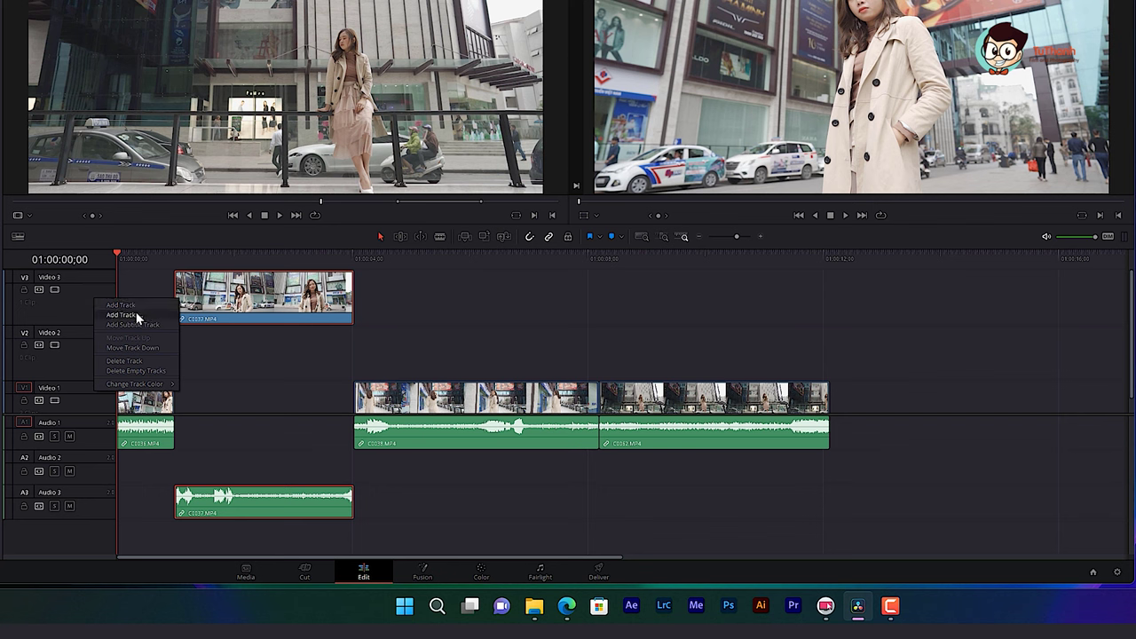
# Add one new video track and one new audio track to the timeline.
pyautogui.click(122, 316)
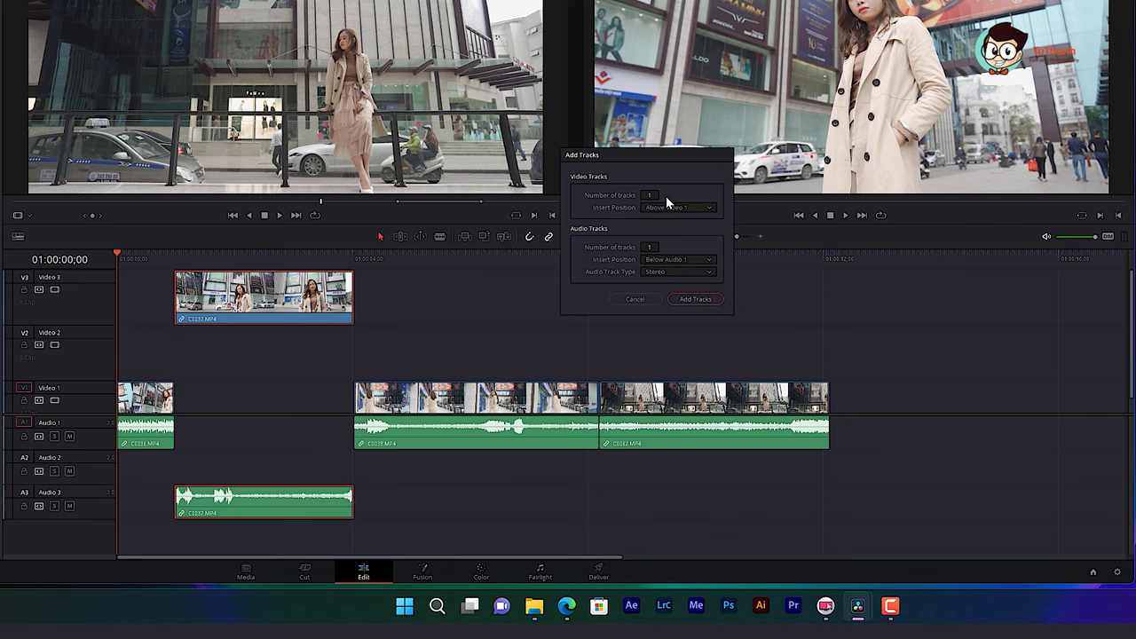
pyautogui.moveTo(623, 154); pyautogui.dragTo(534, 205)
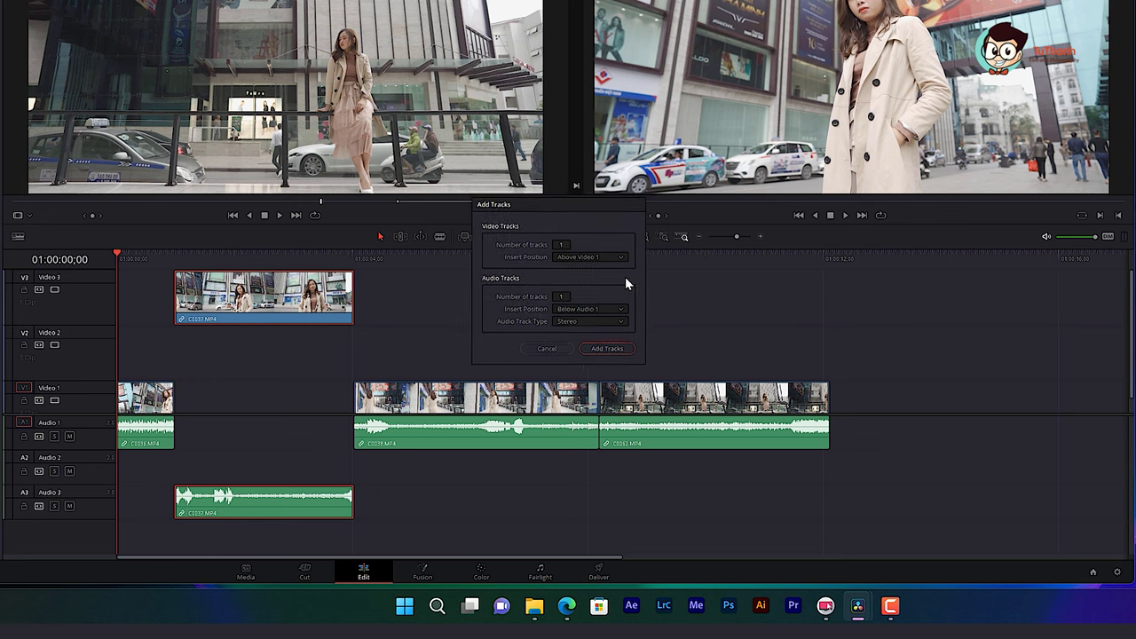
pyautogui.click(609, 349)
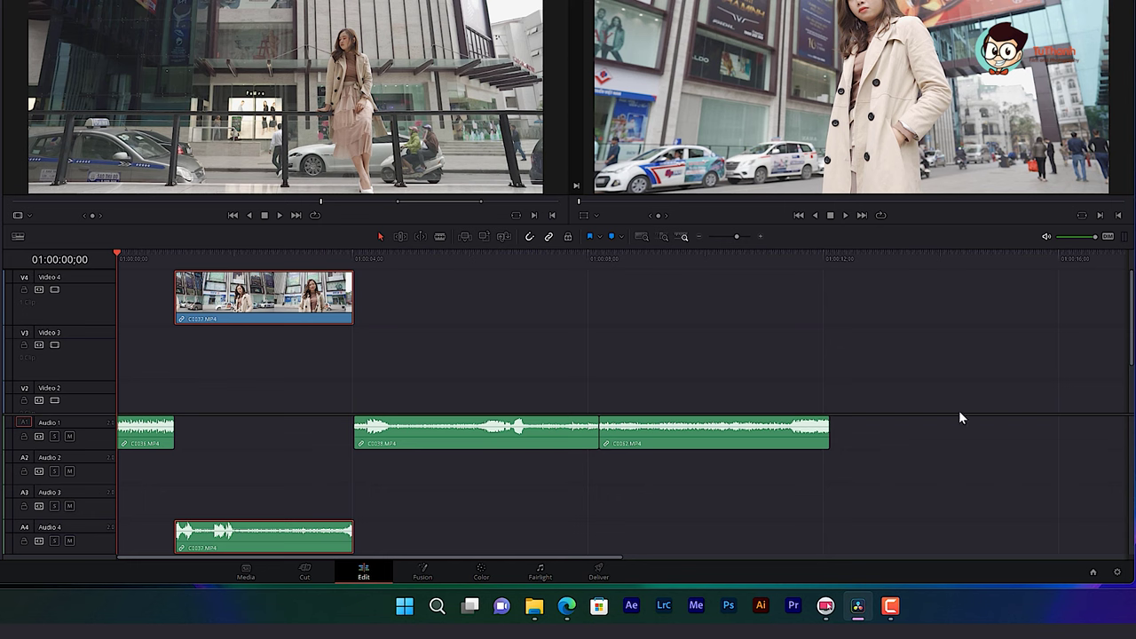
# Drag clip C0037 back down onto Video 2, with its audio on Audio 2.
pyautogui.moveTo(1131, 298)
pyautogui.mouseDown()
pyautogui.moveTo(1123, 375)
pyautogui.moveTo(1127, 284)
pyautogui.mouseUp()
pyautogui.moveTo(1131, 278)
pyautogui.mouseDown()
pyautogui.moveTo(1131, 355)
pyautogui.moveTo(1130, 276)
pyautogui.moveTo(1124, 331)
pyautogui.moveTo(1113, 271)
pyautogui.mouseUp()
pyautogui.scroll(-2, 1106, 276)
pyautogui.moveTo(223, 279); pyautogui.dragTo(233, 387)
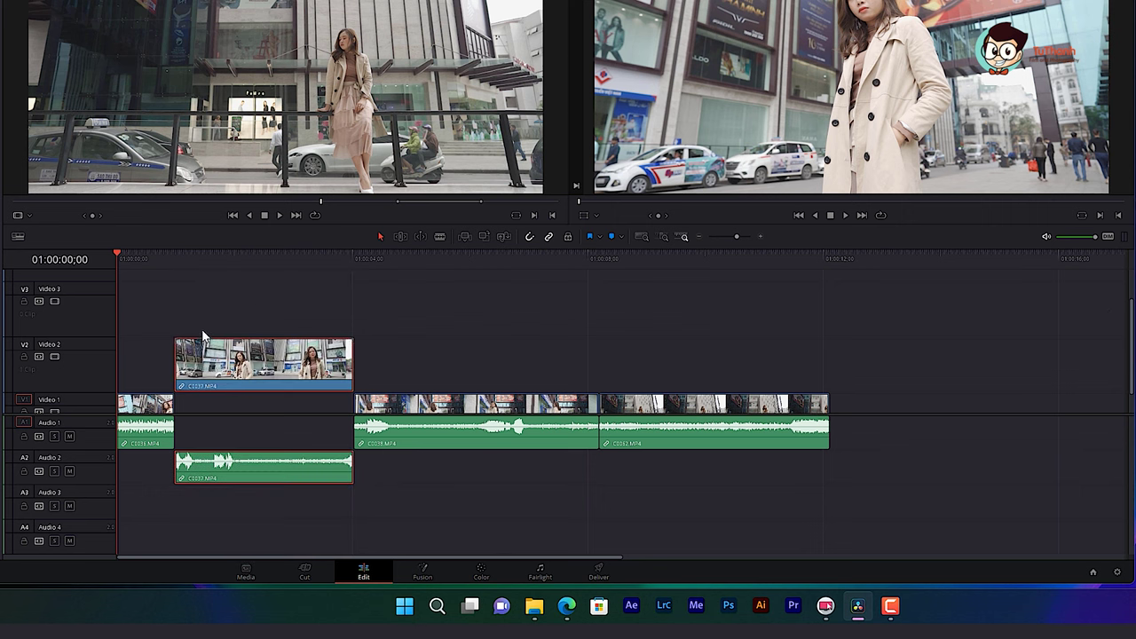
pyautogui.moveTo(1131, 325); pyautogui.dragTo(1132, 351)
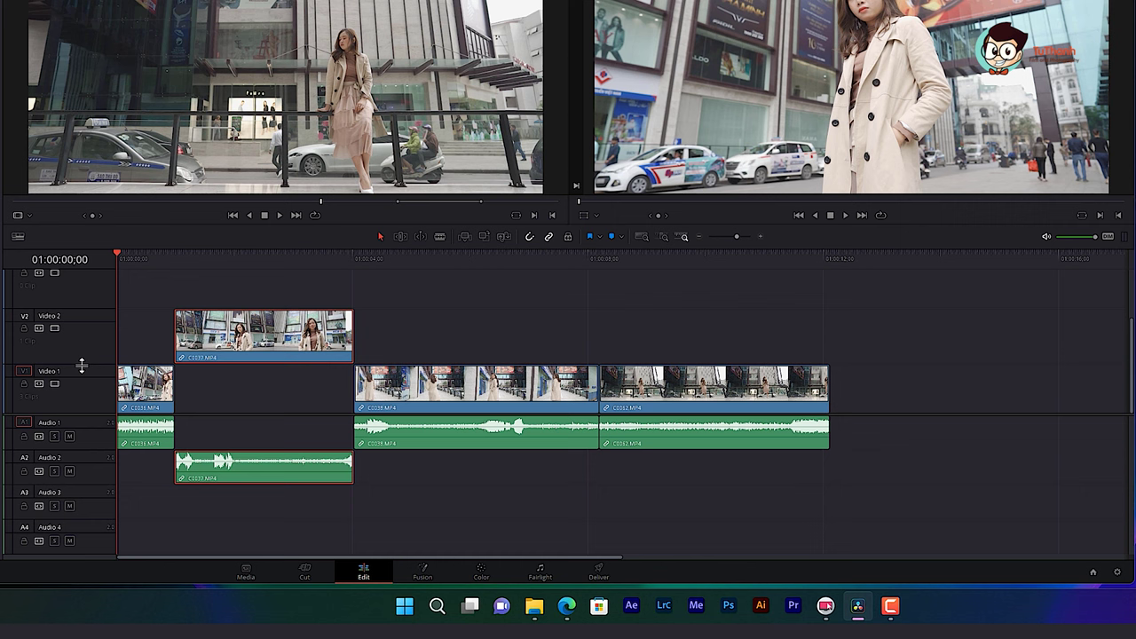
# Resize Video 1 to thumbnail height and make Audio 1 taller to enlarge its waveform.
pyautogui.moveTo(81, 365); pyautogui.dragTo(79, 402)
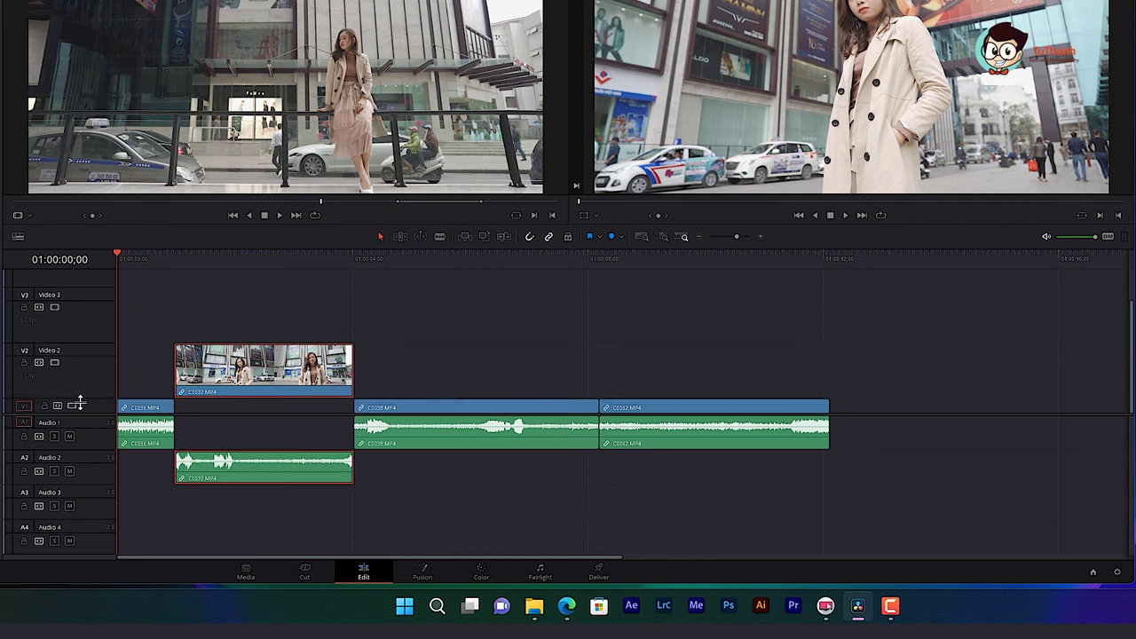
pyautogui.moveTo(79, 403)
pyautogui.mouseDown()
pyautogui.moveTo(88, 295)
pyautogui.moveTo(94, 389)
pyautogui.mouseUp()
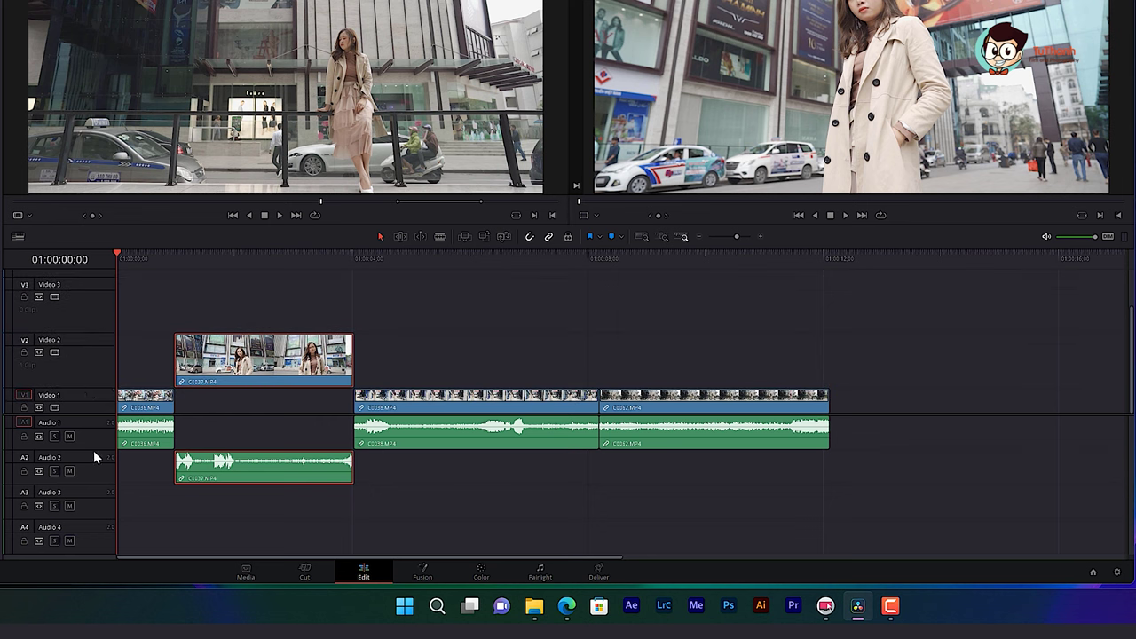
pyautogui.moveTo(94, 450)
pyautogui.mouseDown()
pyautogui.moveTo(89, 504)
pyautogui.moveTo(94, 490)
pyautogui.mouseUp()
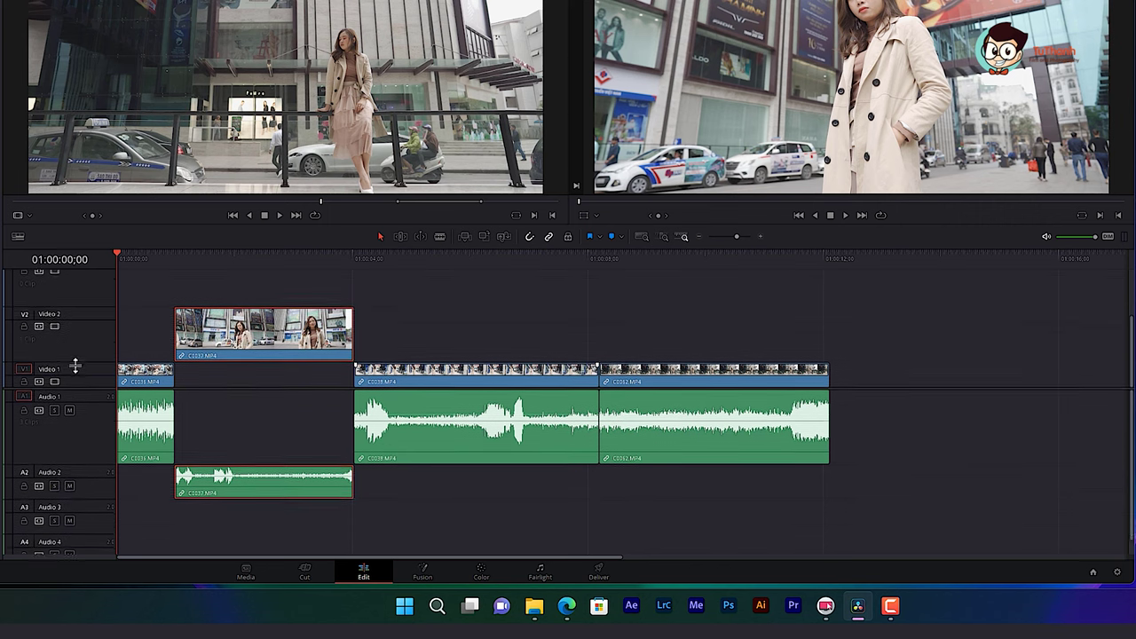
# Shift clip C0037 on Video 2 slightly later on the timeline.
pyautogui.scroll(2, 74, 408)
pyautogui.scroll(-3, 80, 372)
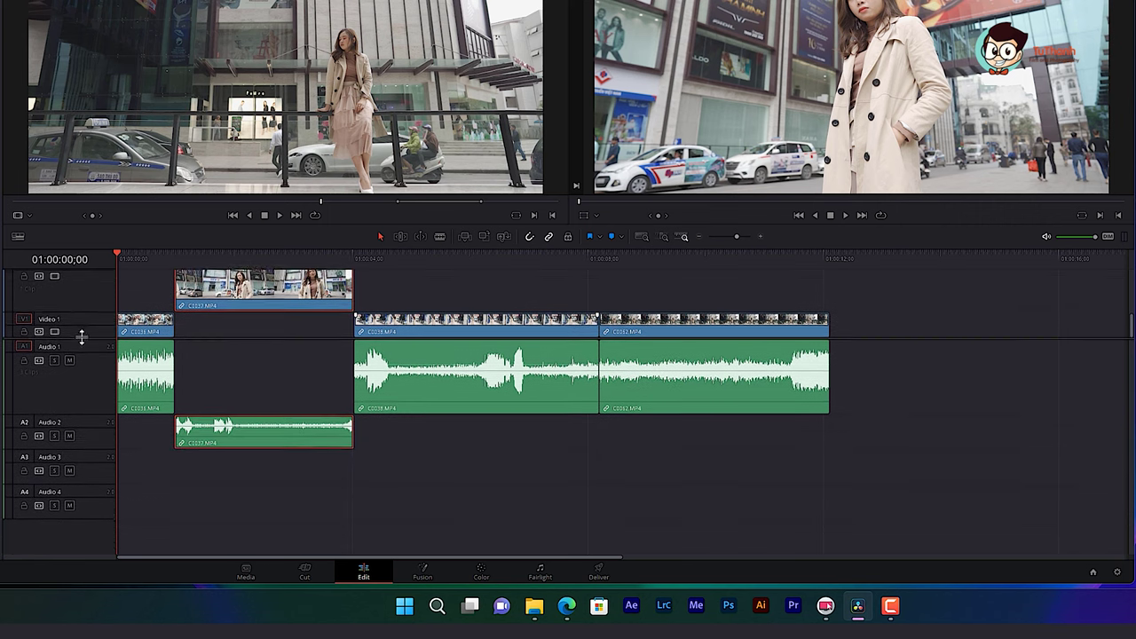
pyautogui.scroll(1, 83, 354)
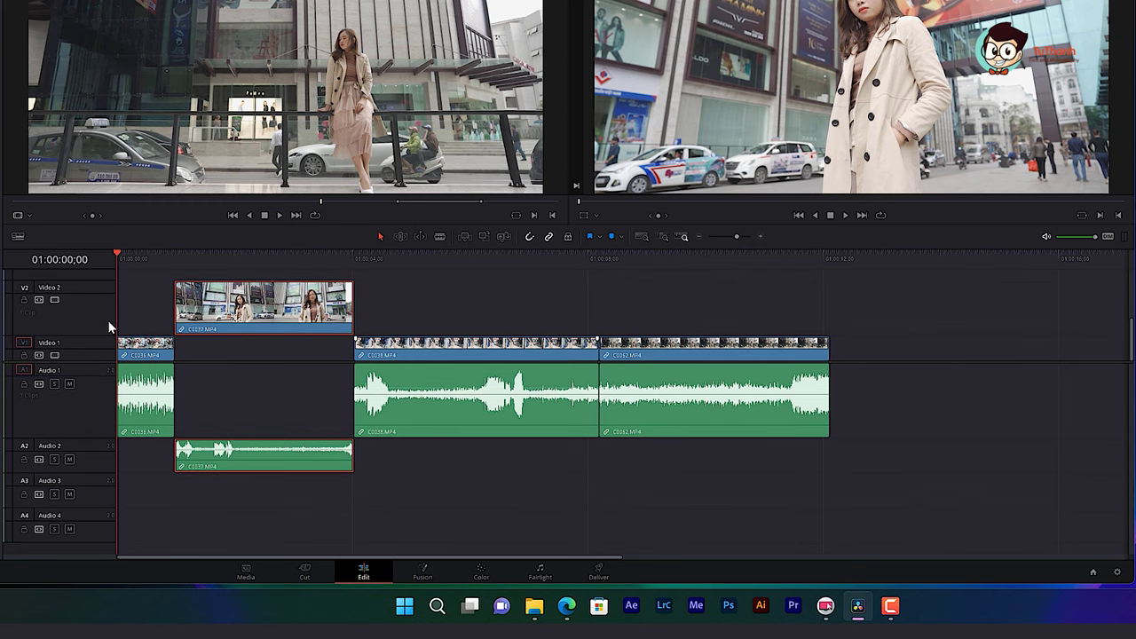
pyautogui.moveTo(221, 313)
pyautogui.mouseDown()
pyautogui.moveTo(317, 309)
pyautogui.moveTo(256, 309)
pyautogui.mouseUp()
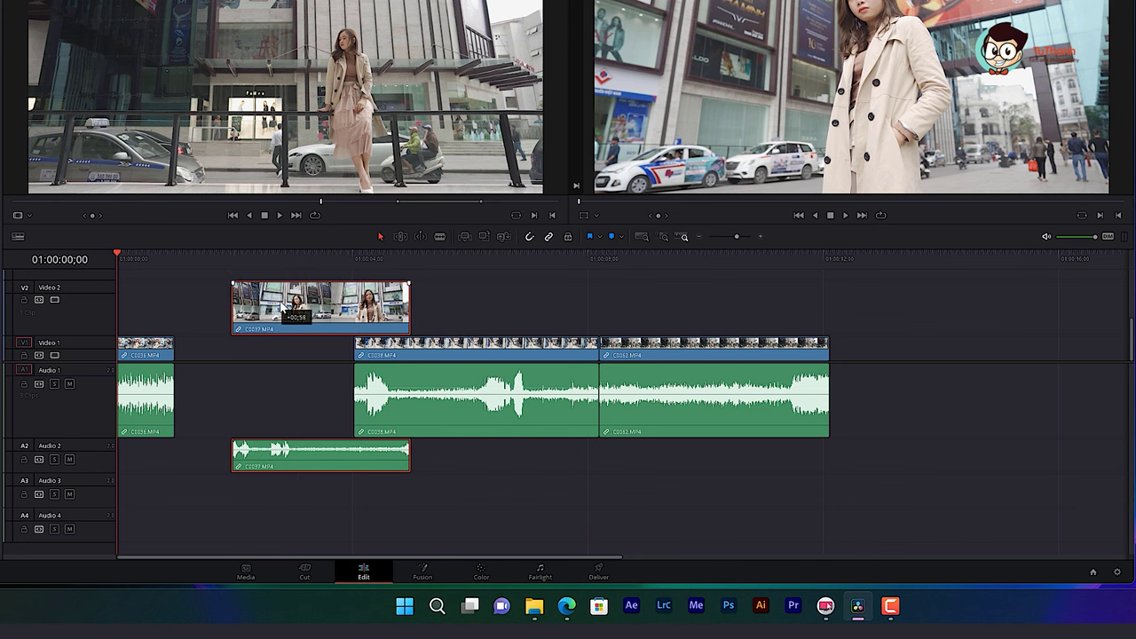
pyautogui.moveTo(356, 259)
pyautogui.mouseDown()
pyautogui.moveTo(402, 277)
pyautogui.moveTo(333, 284)
pyautogui.mouseUp()
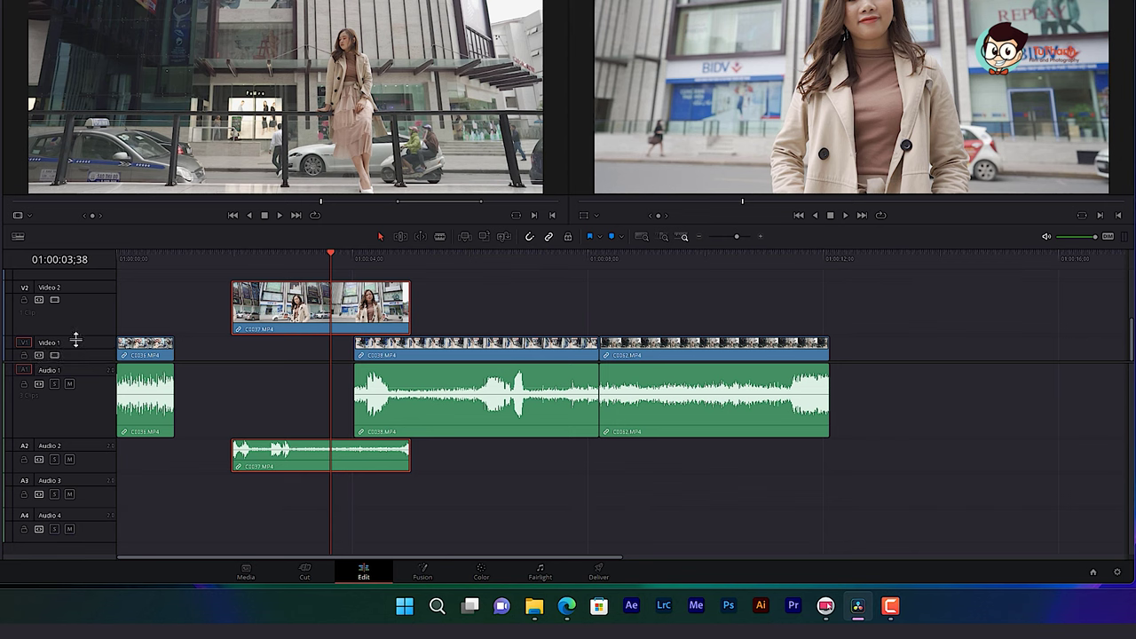
pyautogui.click(24, 355)
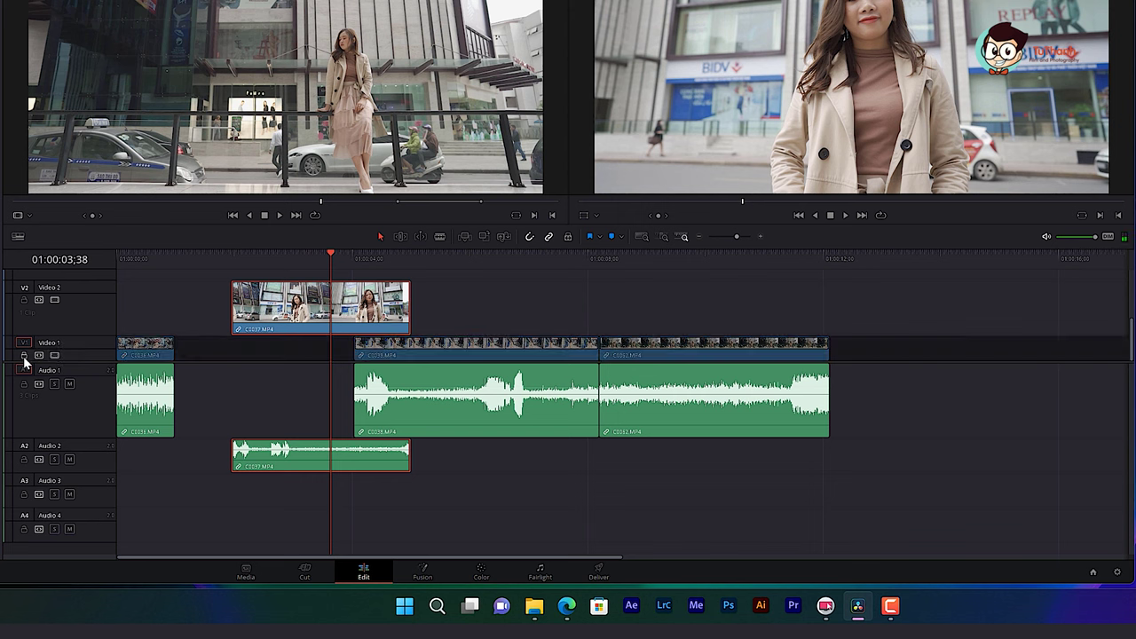
pyautogui.click(24, 356)
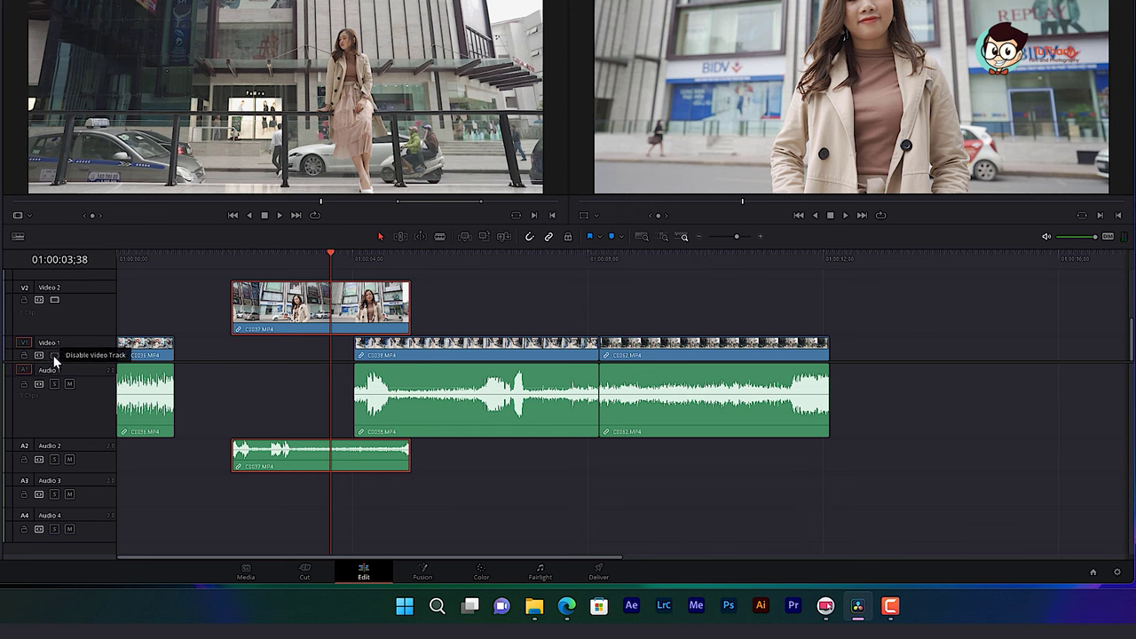
pyautogui.click(54, 355)
pyautogui.moveTo(331, 262)
pyautogui.mouseDown()
pyautogui.moveTo(397, 269)
pyautogui.moveTo(331, 263)
pyautogui.mouseUp()
pyautogui.click(54, 355)
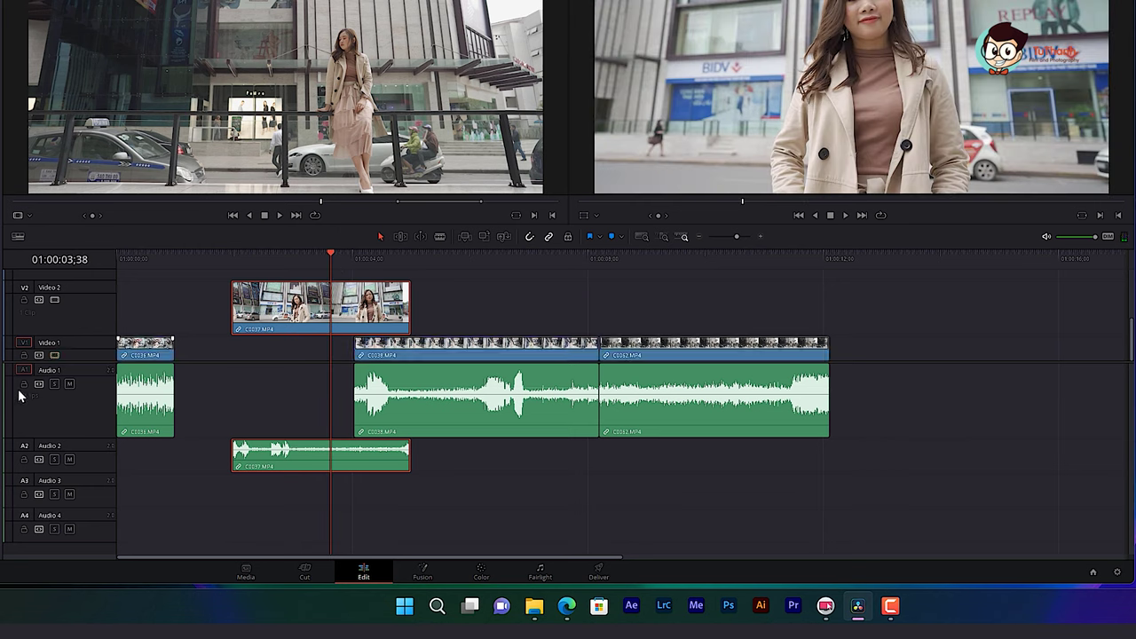
pyautogui.click(24, 385)
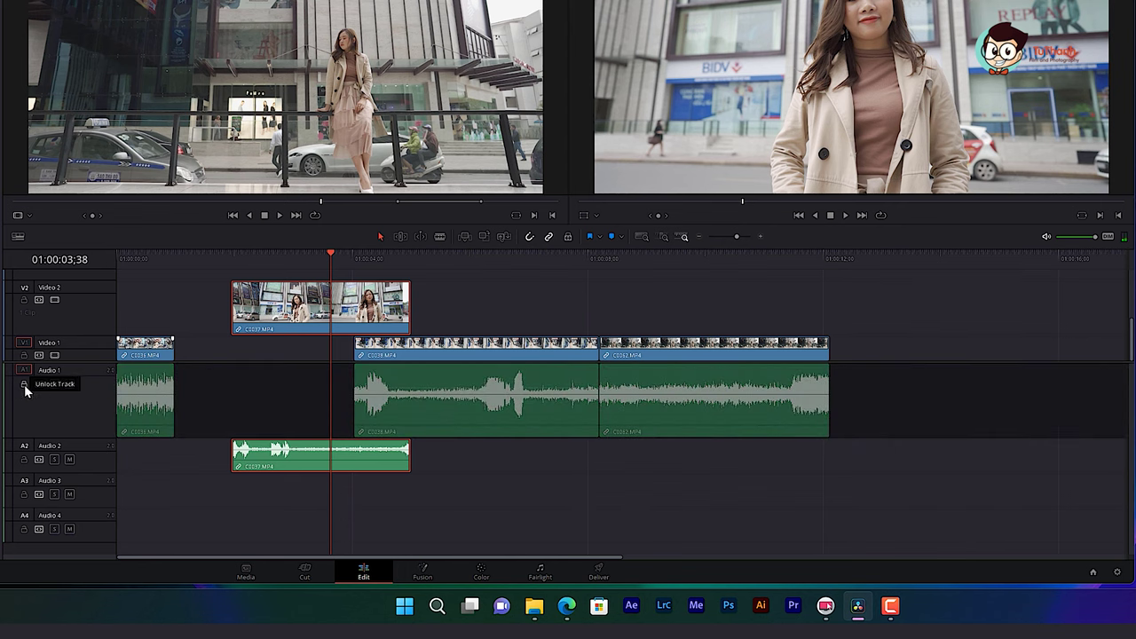
pyautogui.click(24, 385)
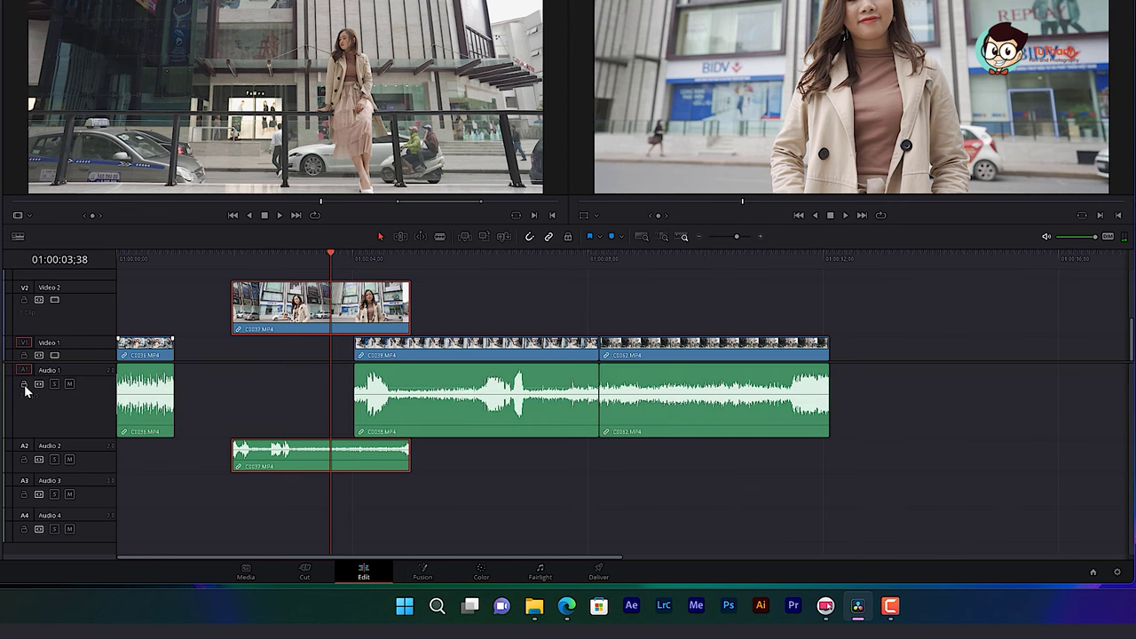
pyautogui.click(70, 384)
pyautogui.moveTo(331, 256)
pyautogui.mouseDown()
pyautogui.moveTo(369, 263)
pyautogui.moveTo(302, 286)
pyautogui.mouseUp()
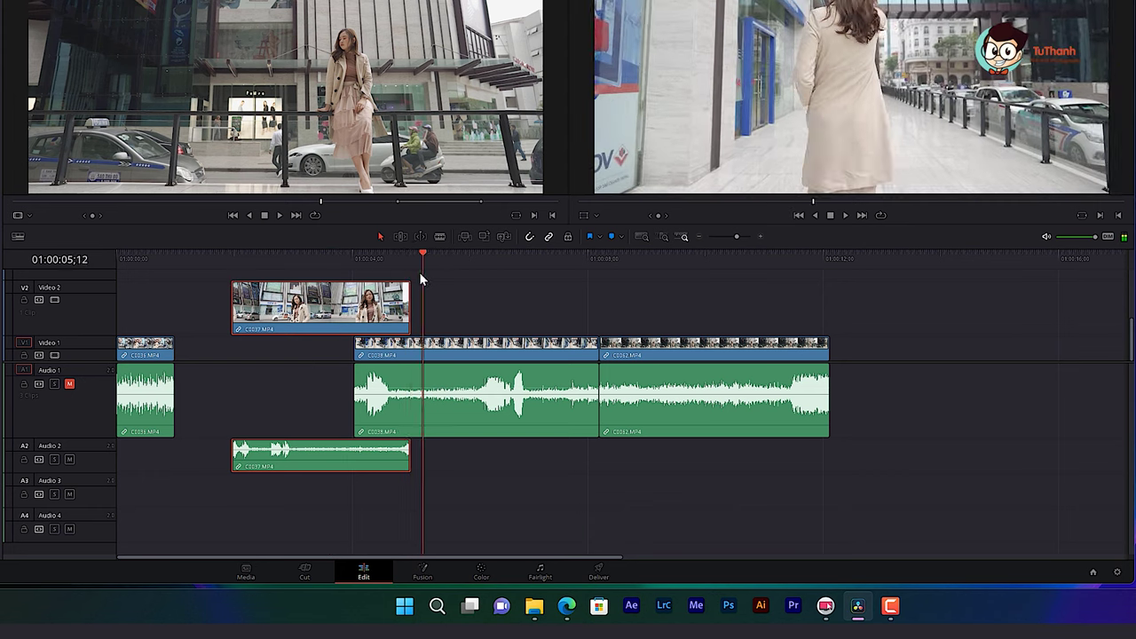
pyautogui.click(69, 383)
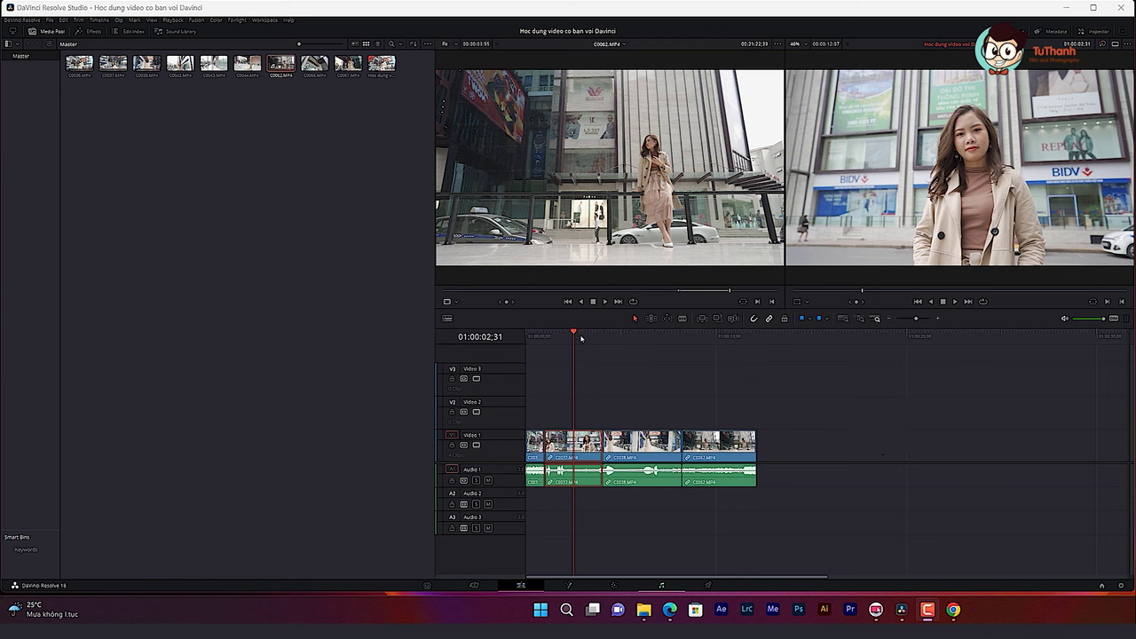
# Ripple-delete clip C0037 with Backspace, then undo the removal with F9.
pyautogui.moveTo(574, 332); pyautogui.dragTo(571, 332)
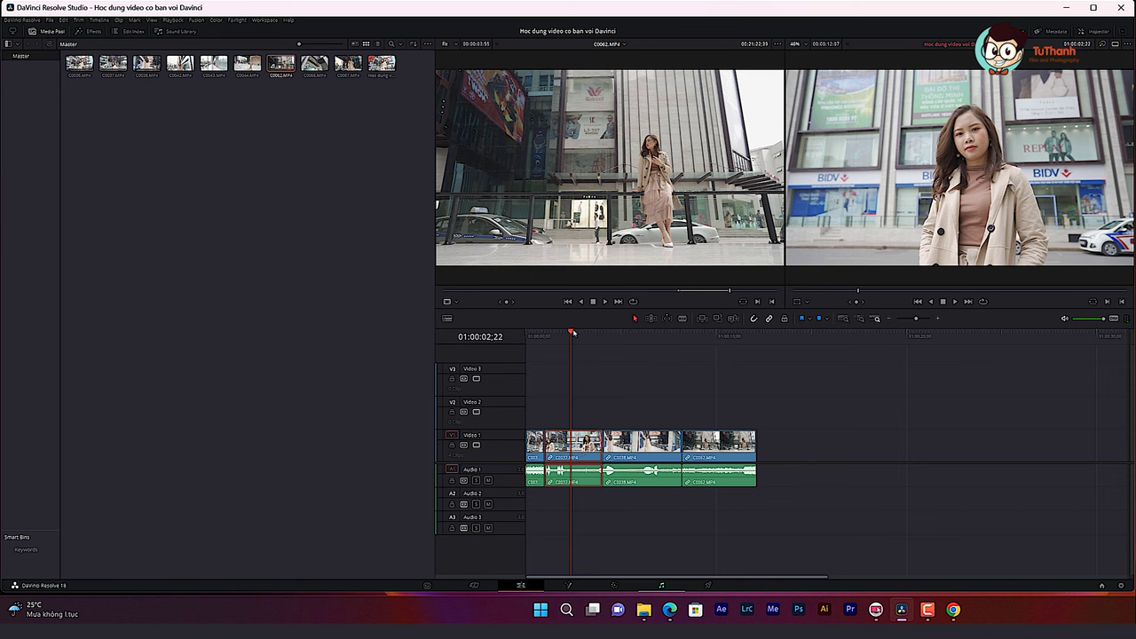
pyautogui.moveTo(572, 332); pyautogui.dragTo(559, 353)
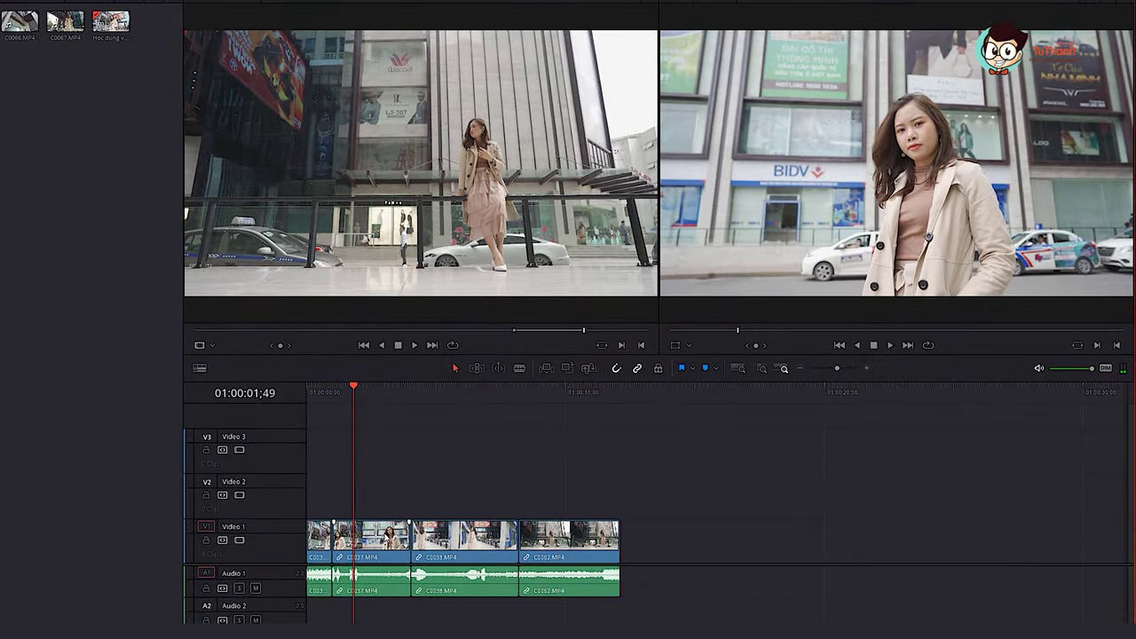
pyautogui.click(387, 536)
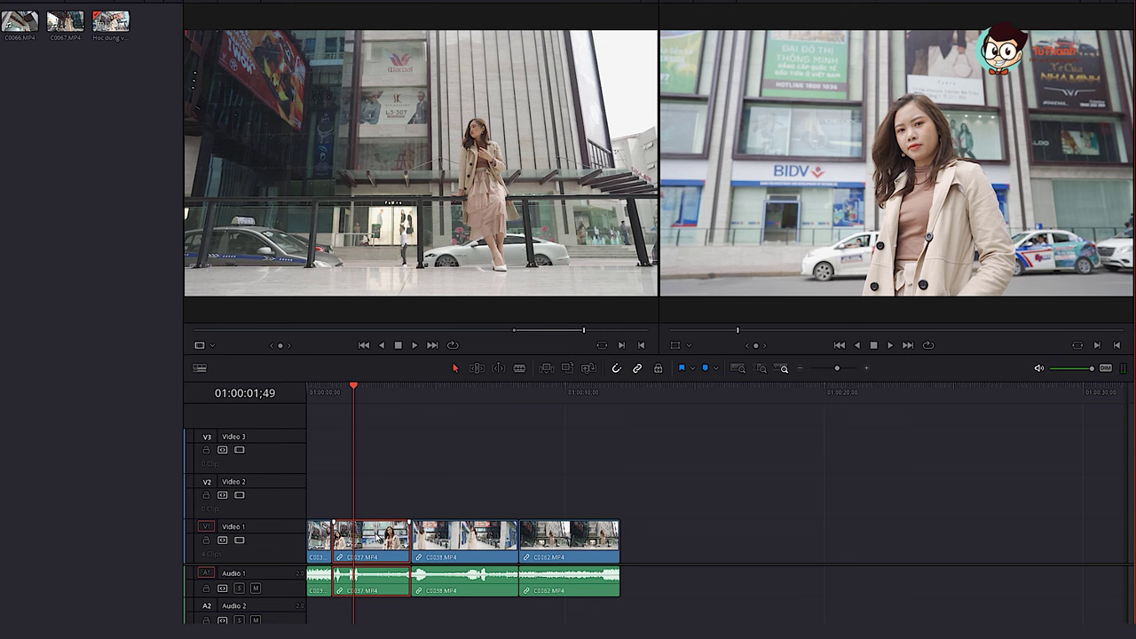
pyautogui.press('BackSpace')
pyautogui.click(376, 538)
pyautogui.press('BackSpace')
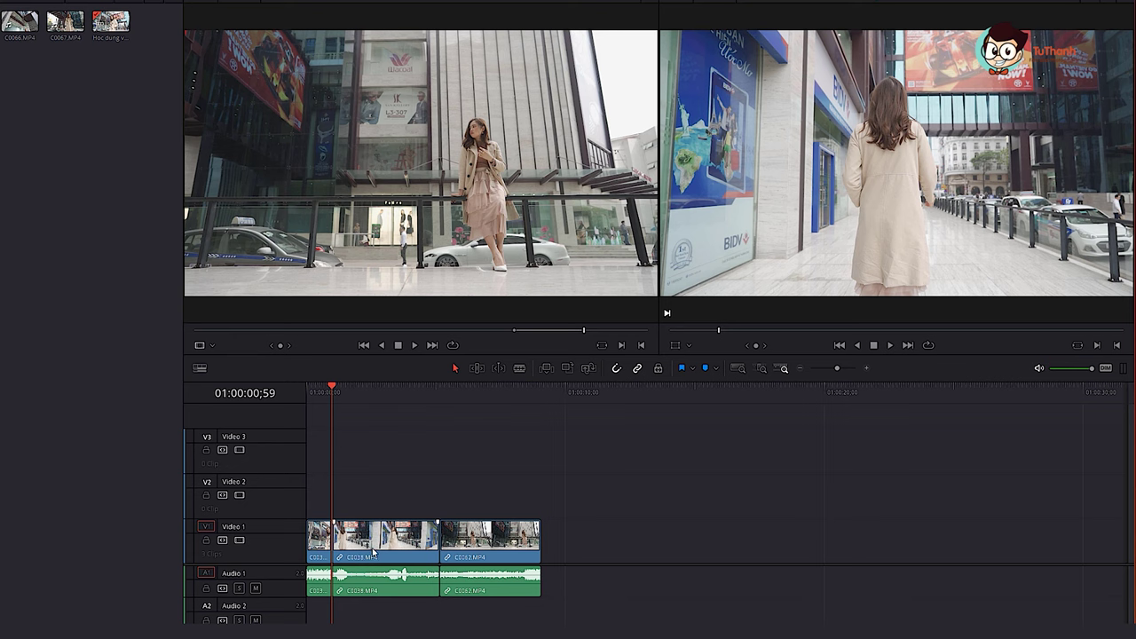
pyautogui.press('F9')
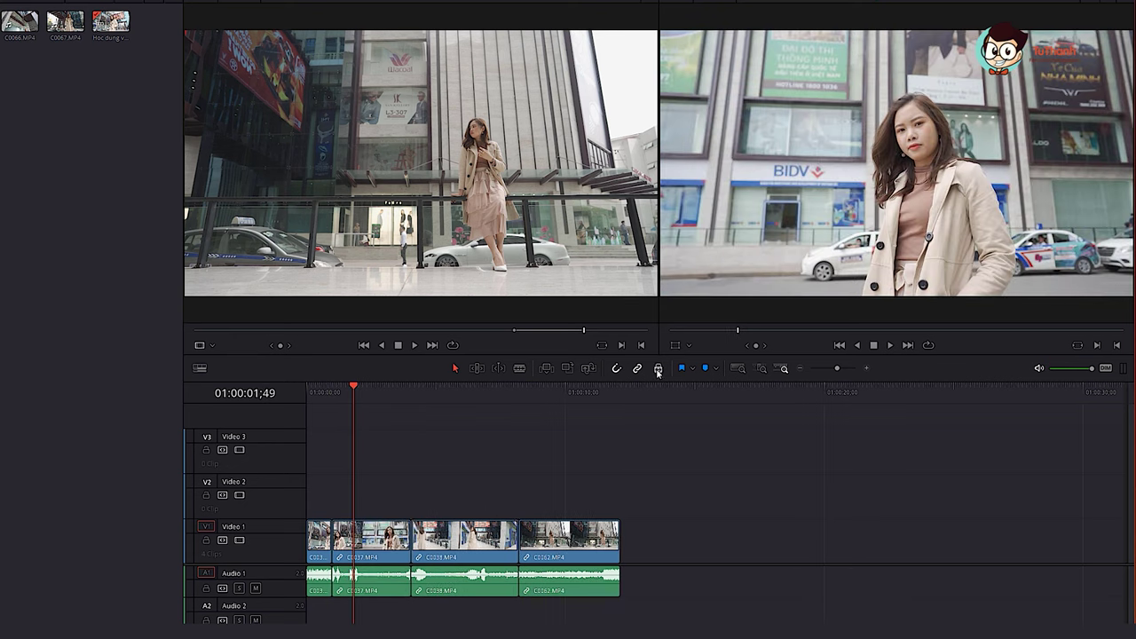
# Delete C0037 leaving a gap on Video 1, then delete the gap so C0038 and C0062 close up.
pyautogui.click(659, 370)
pyautogui.click(373, 541)
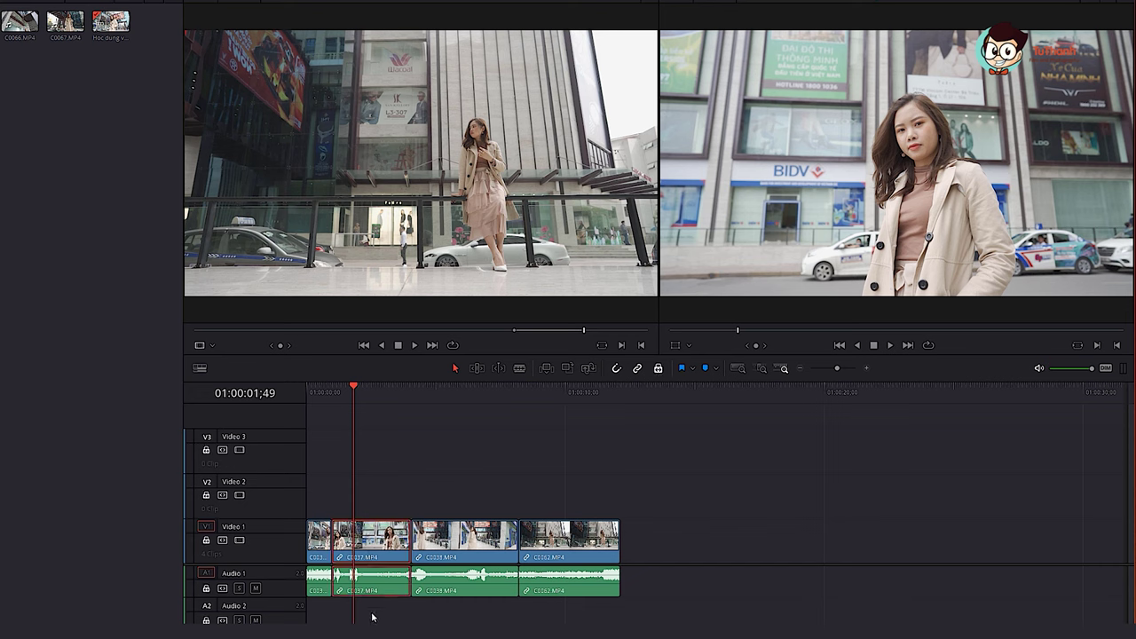
pyautogui.press('Delete')
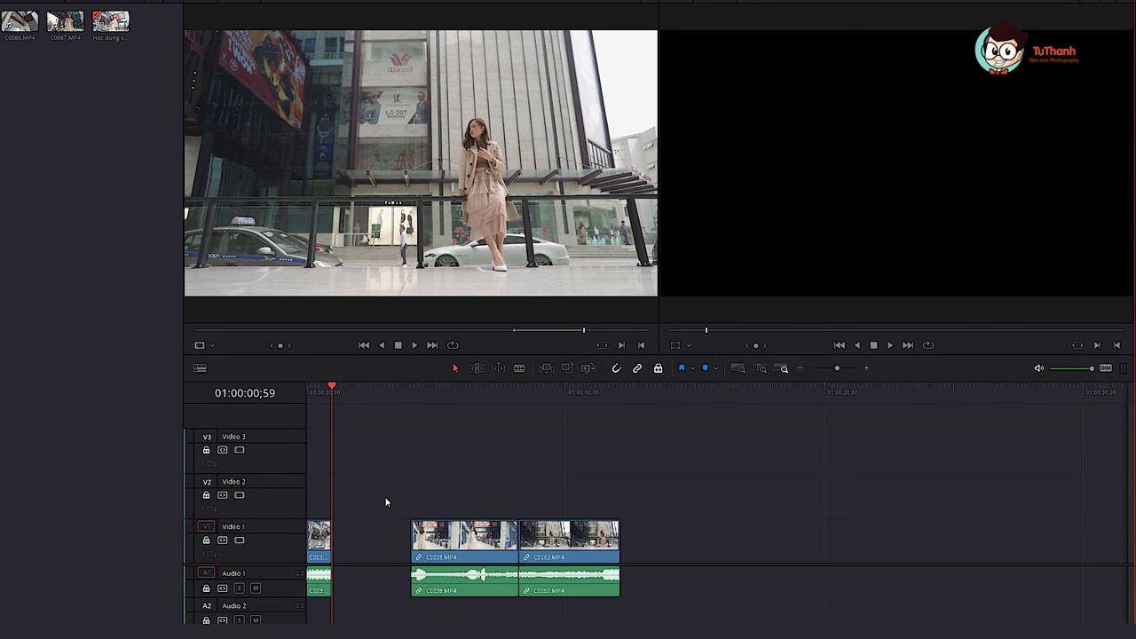
pyautogui.click(358, 534)
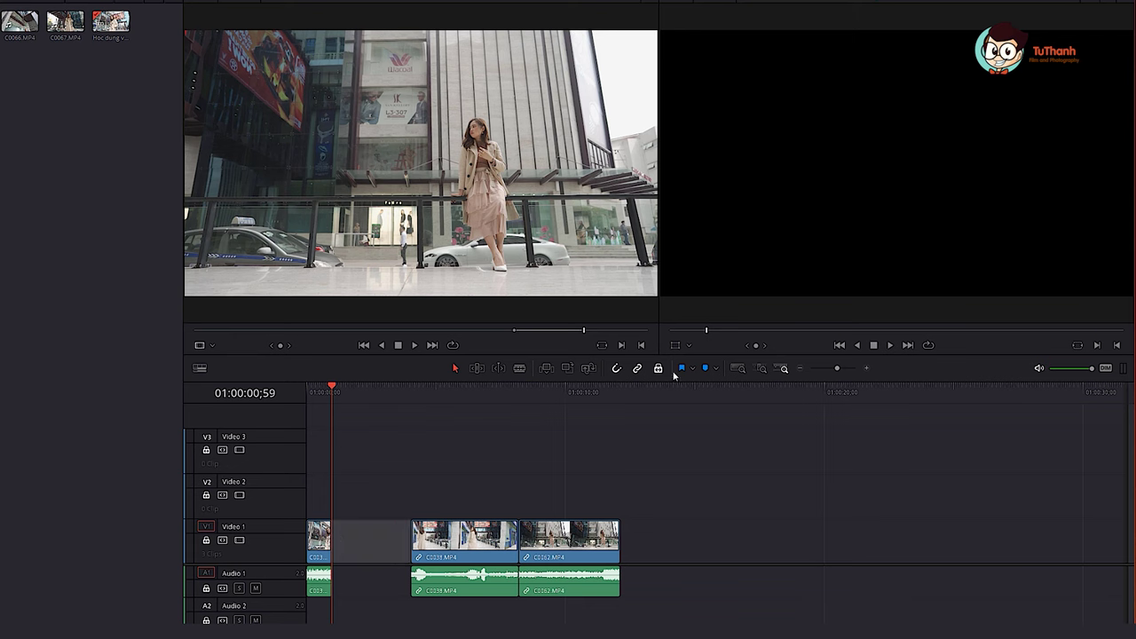
pyautogui.click(375, 545)
pyautogui.press('Delete')
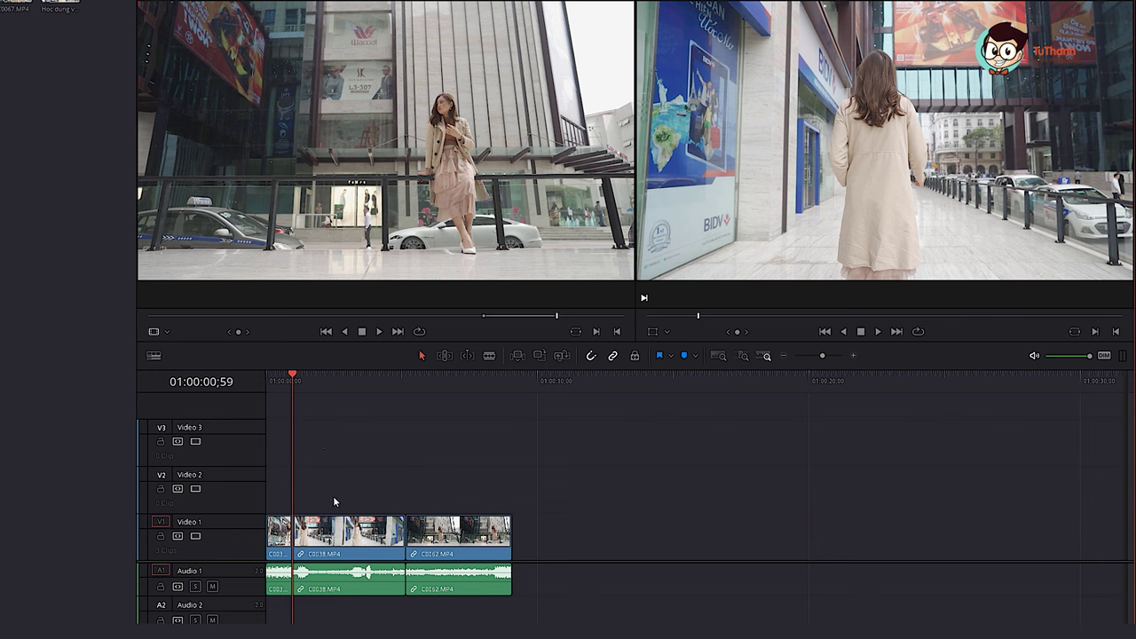
# Turn off Linked Selection and delete only C0038's audio clip, keeping its video.
pyautogui.moveTo(373, 427); pyautogui.dragTo(349, 508)
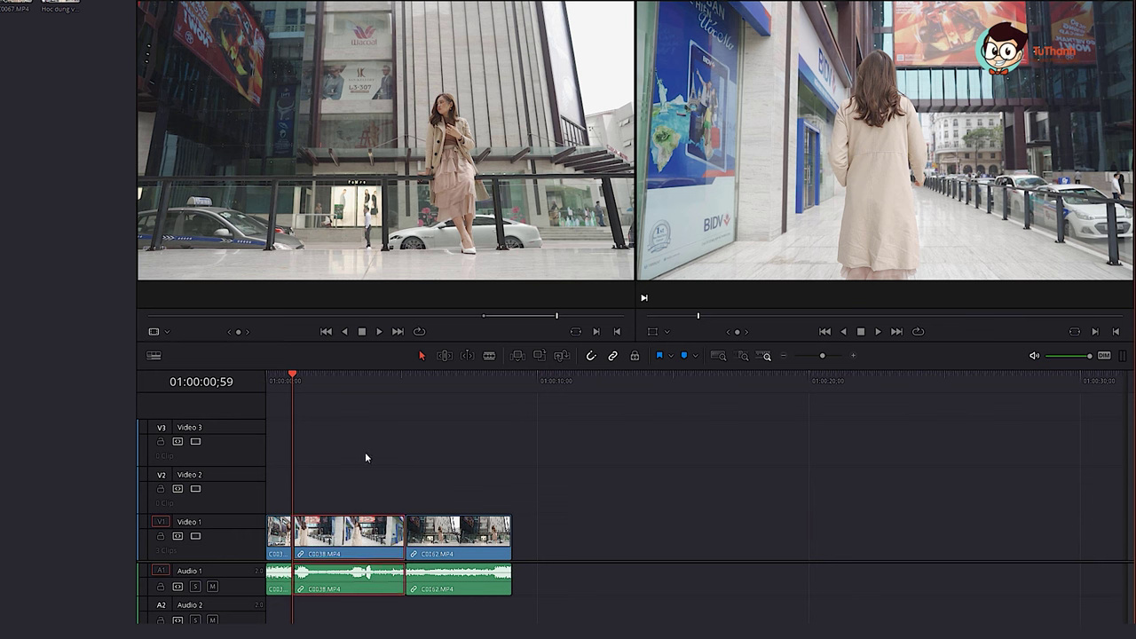
pyautogui.click(344, 469)
pyautogui.click(351, 538)
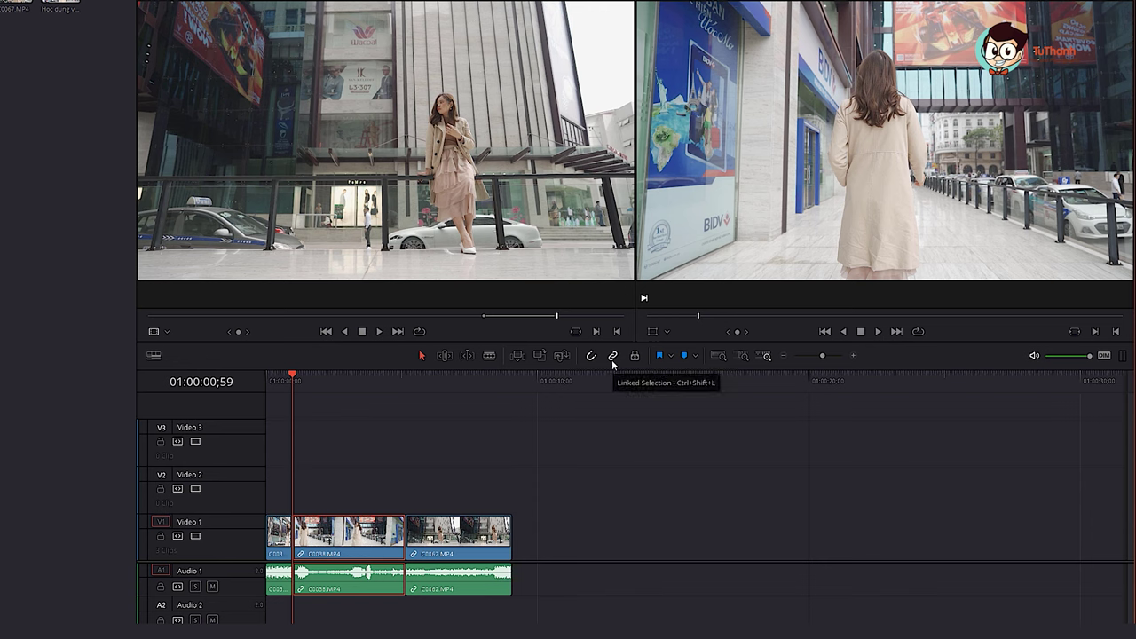
pyautogui.click(612, 356)
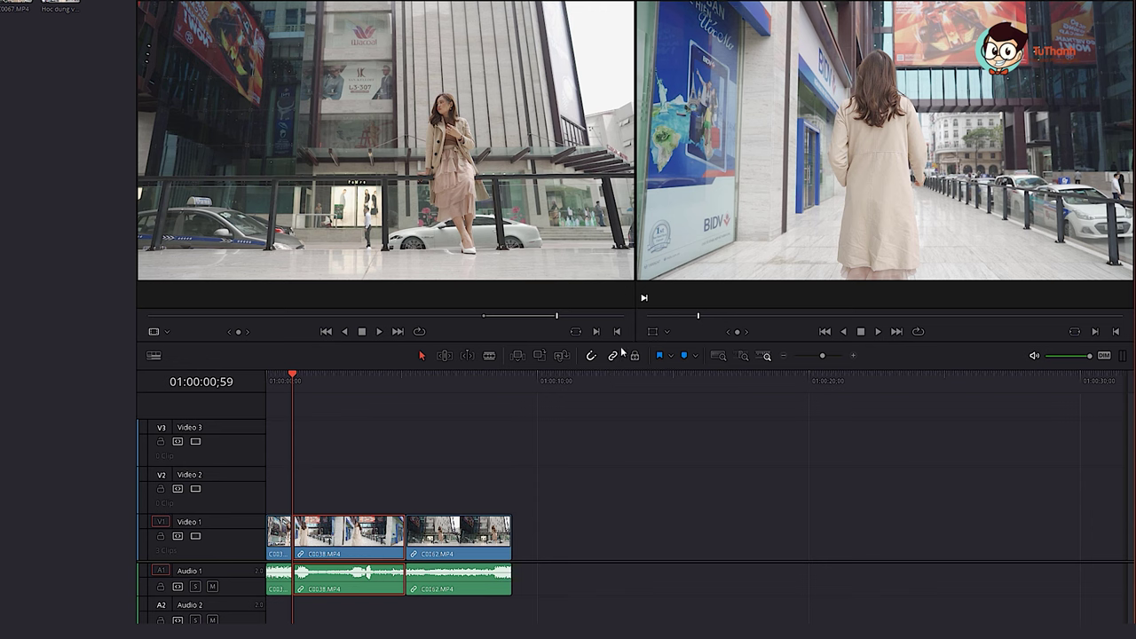
pyautogui.click(381, 526)
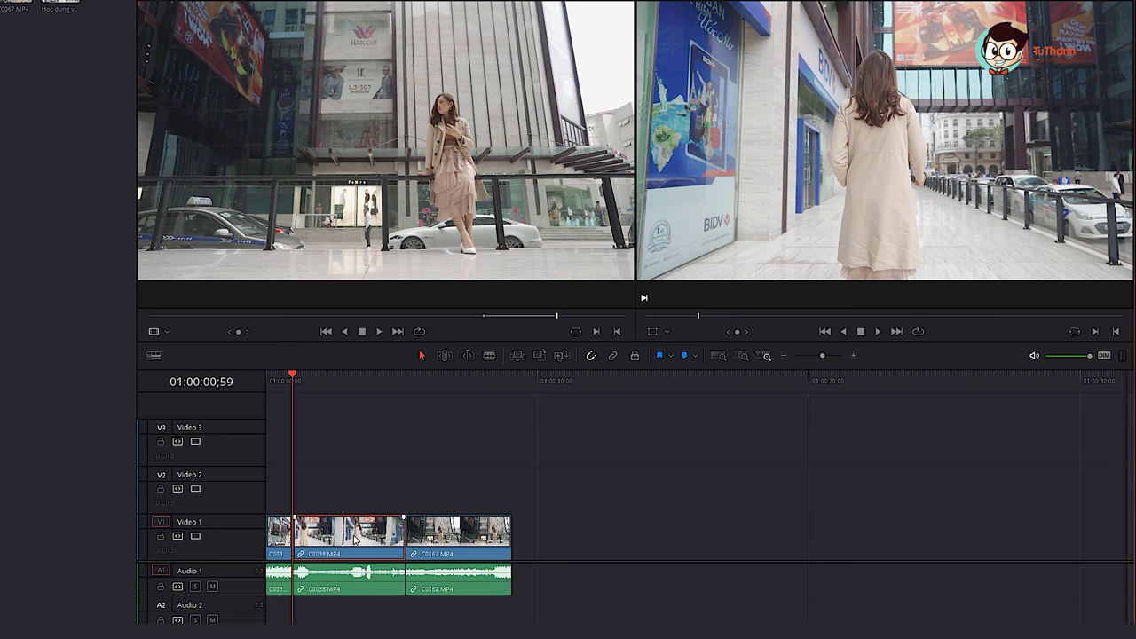
pyautogui.click(351, 587)
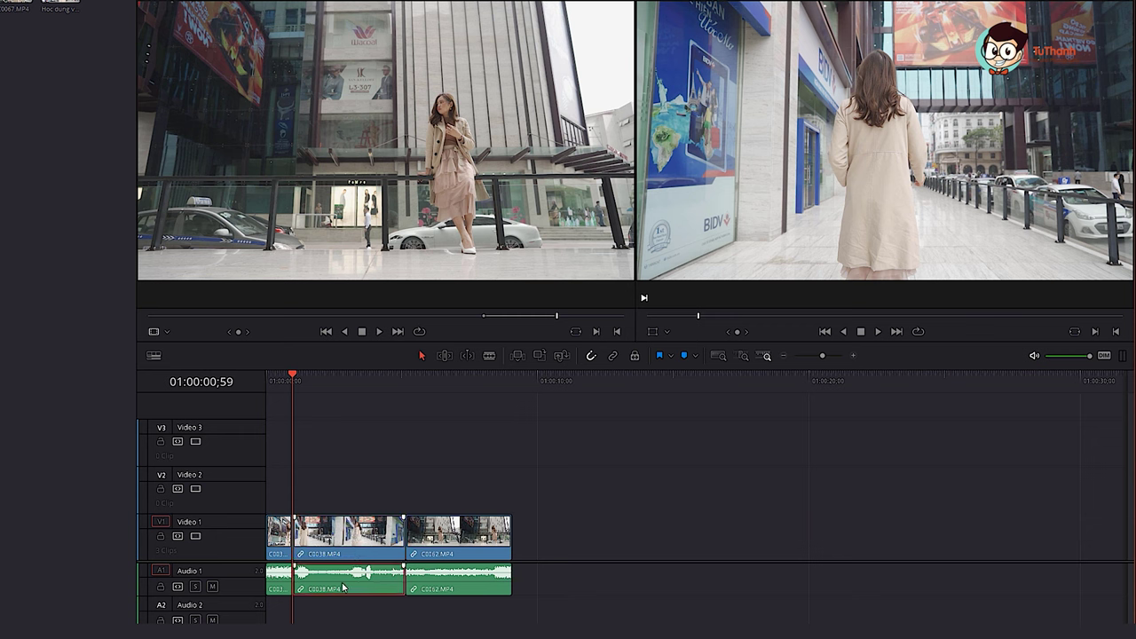
pyautogui.rightClick(342, 585)
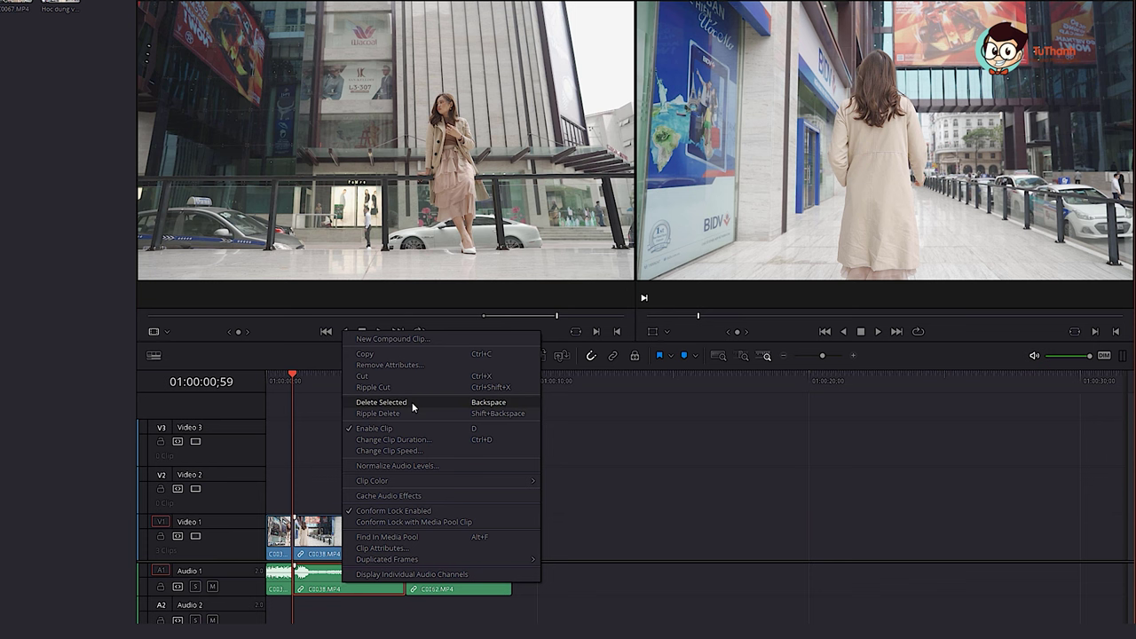
pyautogui.click(382, 402)
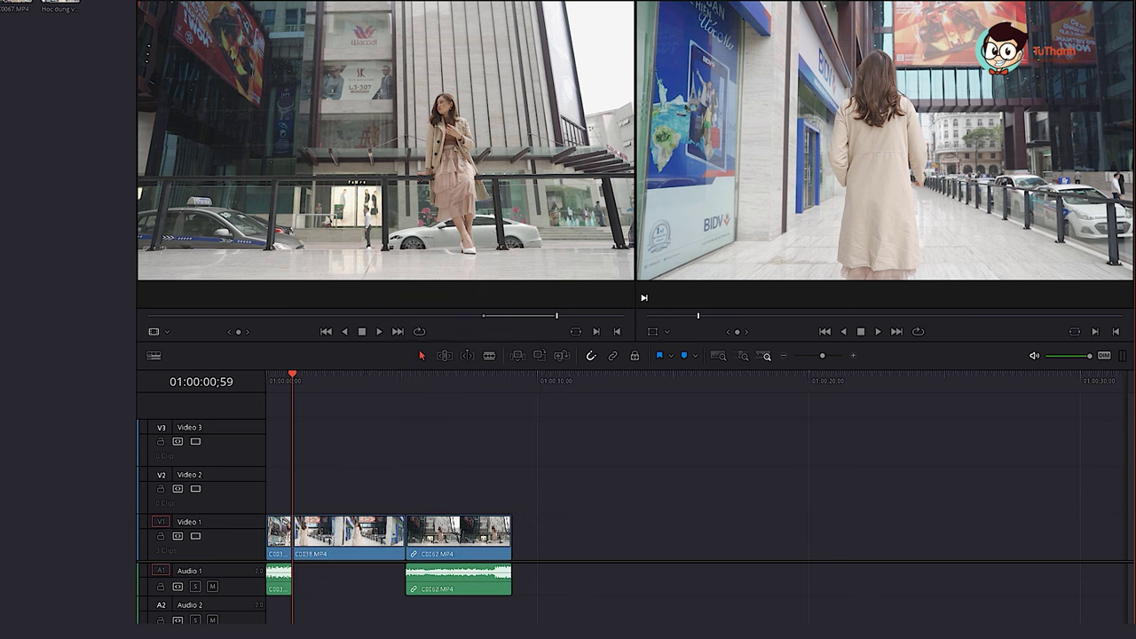
pyautogui.moveTo(302, 376)
pyautogui.mouseDown()
pyautogui.moveTo(363, 376)
pyautogui.moveTo(359, 410)
pyautogui.mouseUp()
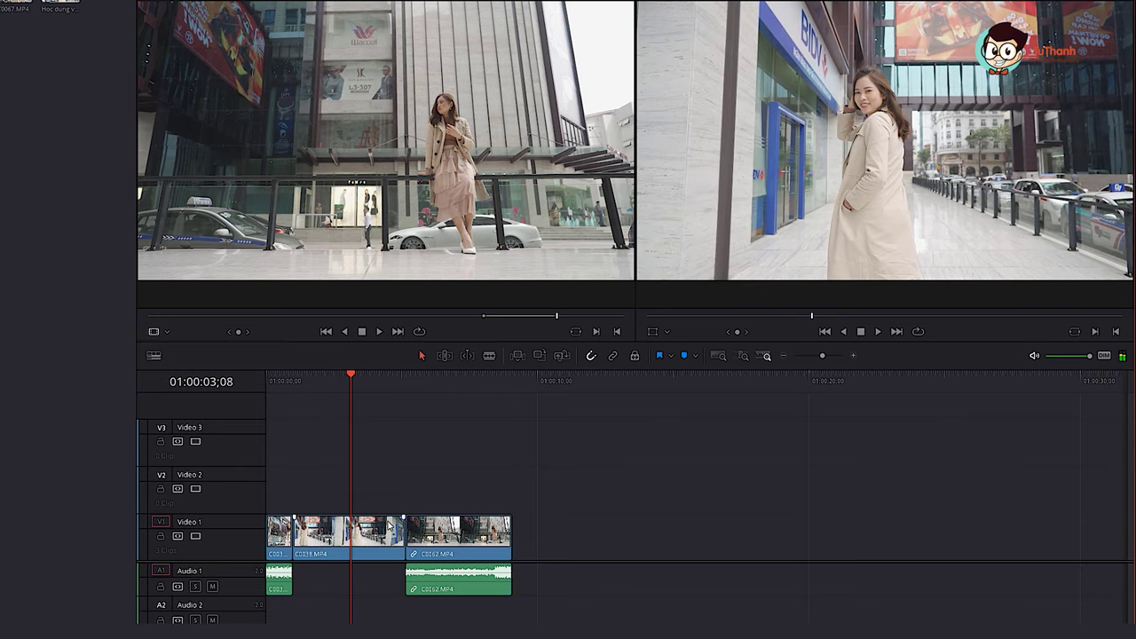
# With Video 1 locked, delete the C0062 audio clip, then unlock Video 1 and scrub the playhead.
pyautogui.moveTo(350, 373); pyautogui.dragTo(406, 377)
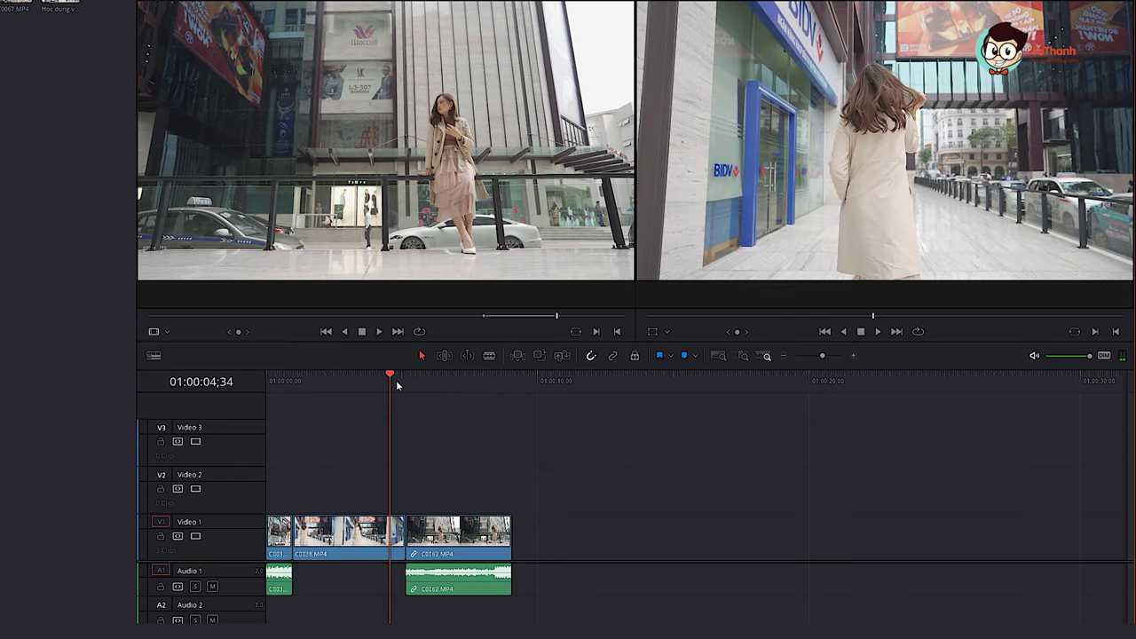
pyautogui.click(161, 536)
pyautogui.click(457, 569)
pyautogui.press('space')
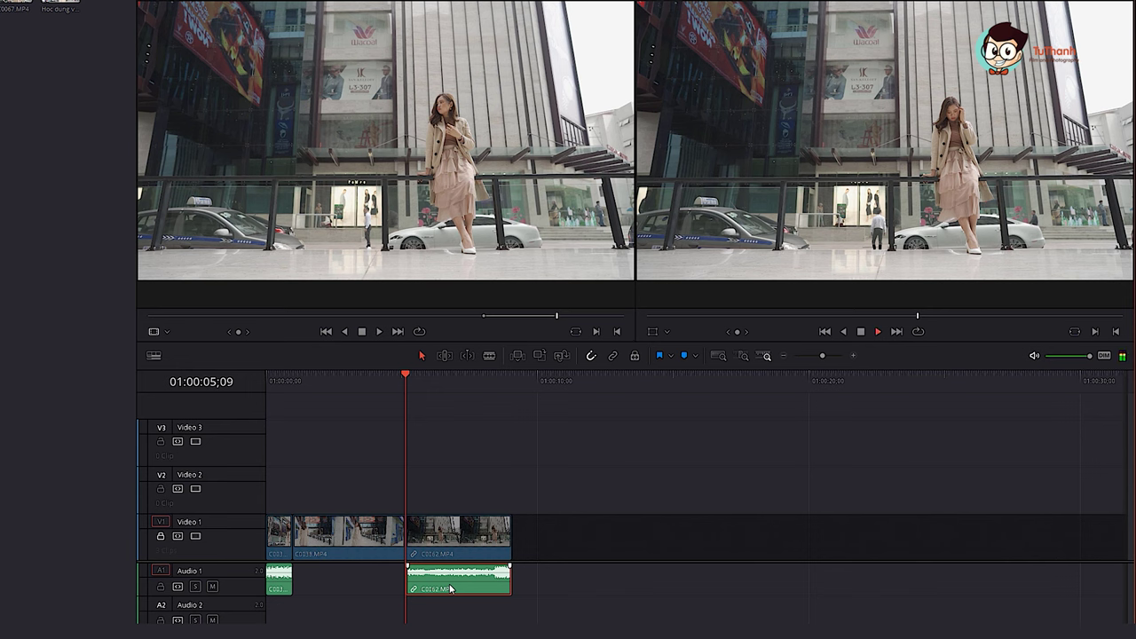
pyautogui.press('Delete')
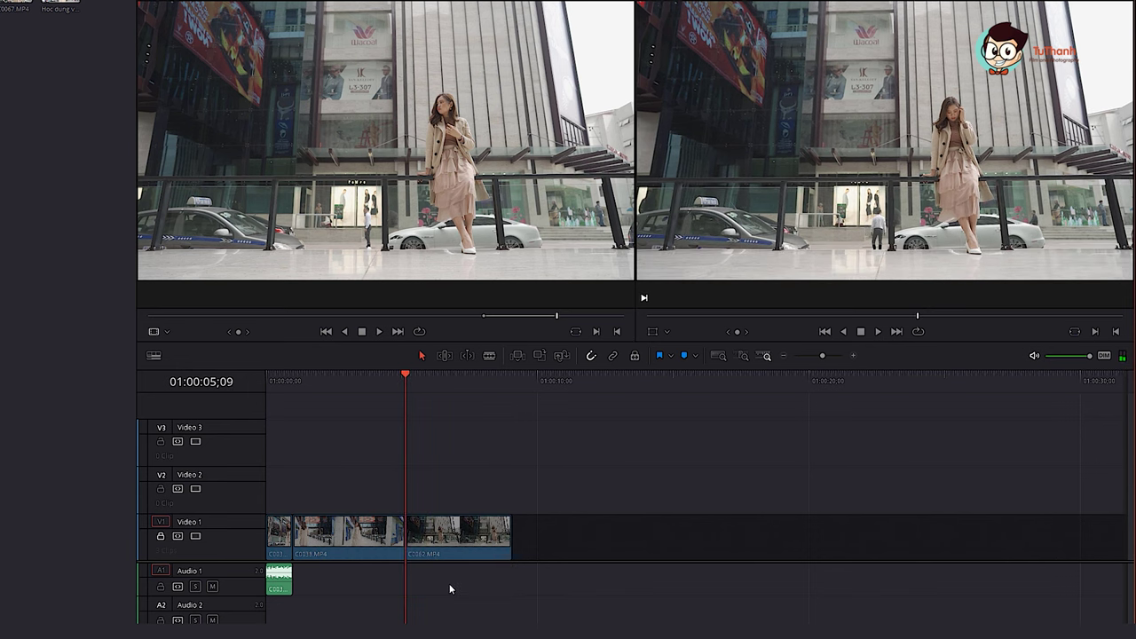
pyautogui.click(161, 539)
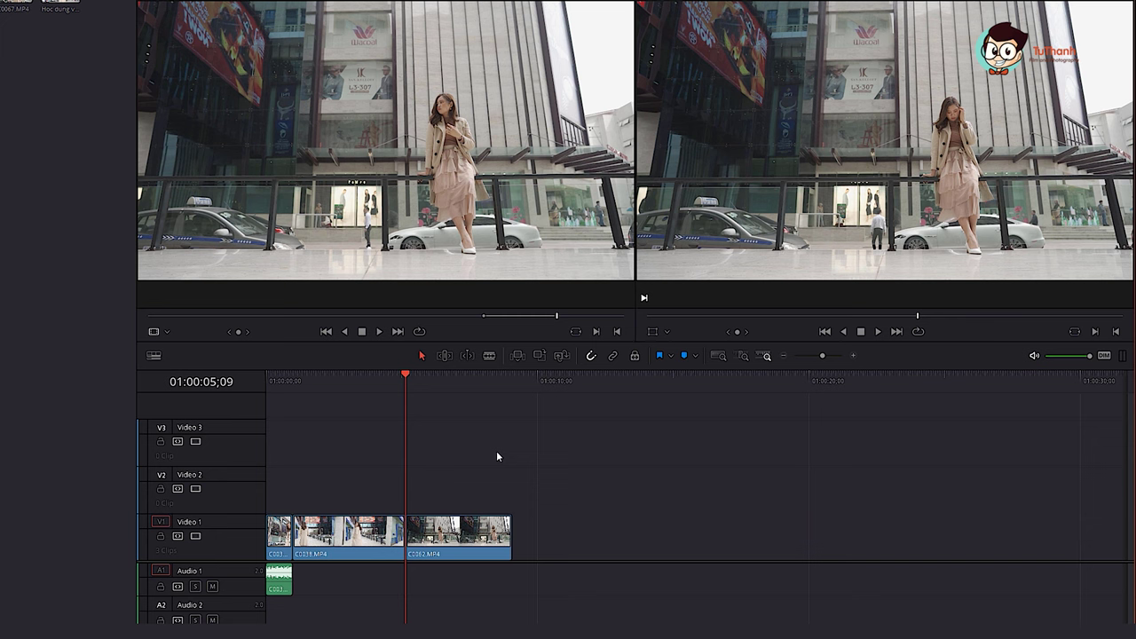
pyautogui.moveTo(350, 379); pyautogui.dragTo(356, 382)
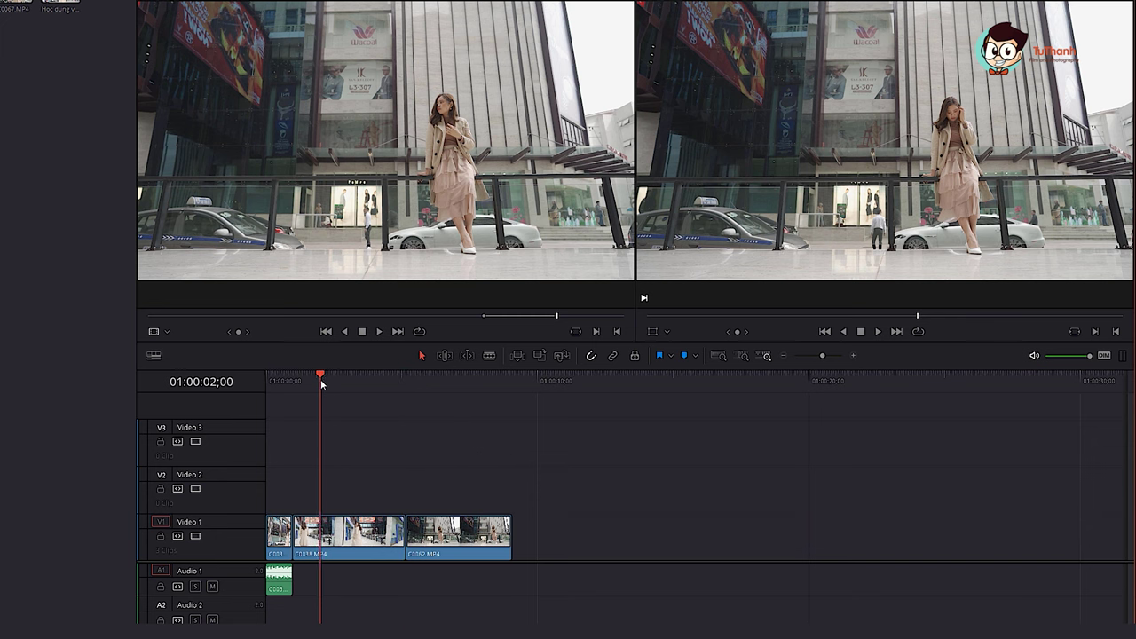
pyautogui.moveTo(362, 385); pyautogui.dragTo(419, 382)
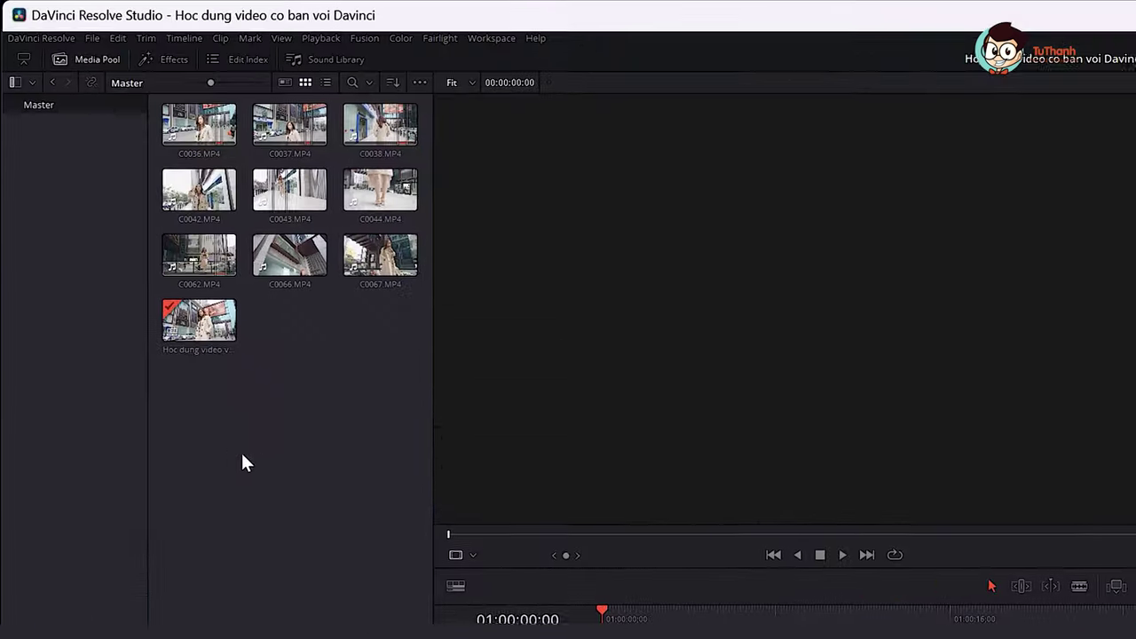
# Import the music file ES_Something Different - CLNGR.mp3 into the Media Pool.
pyautogui.rightClick(264, 359)
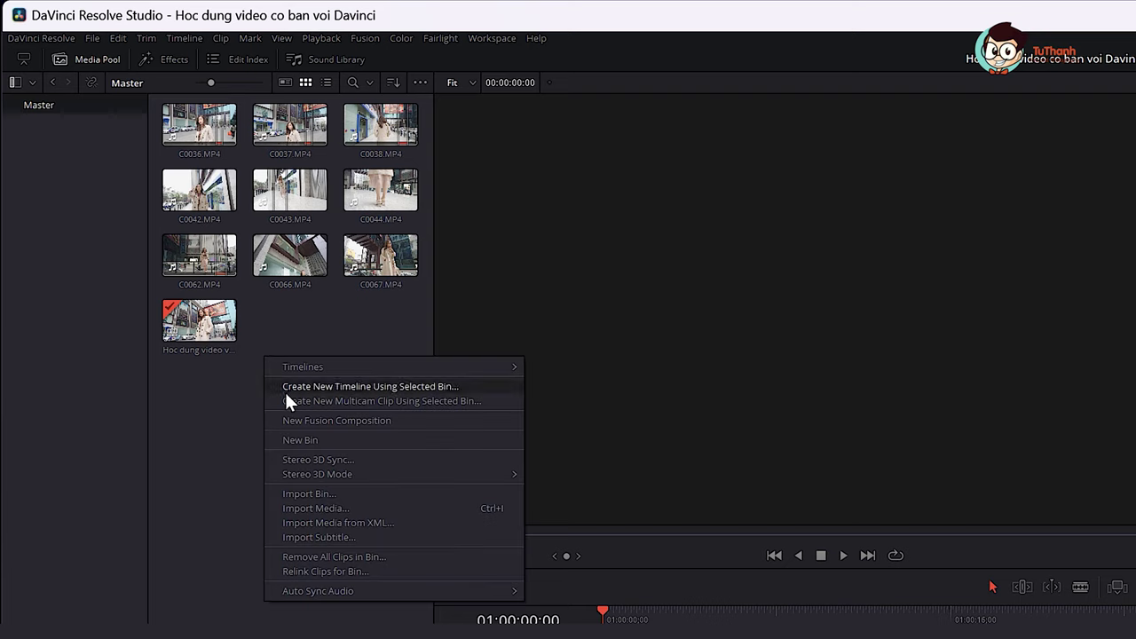
pyautogui.click(388, 507)
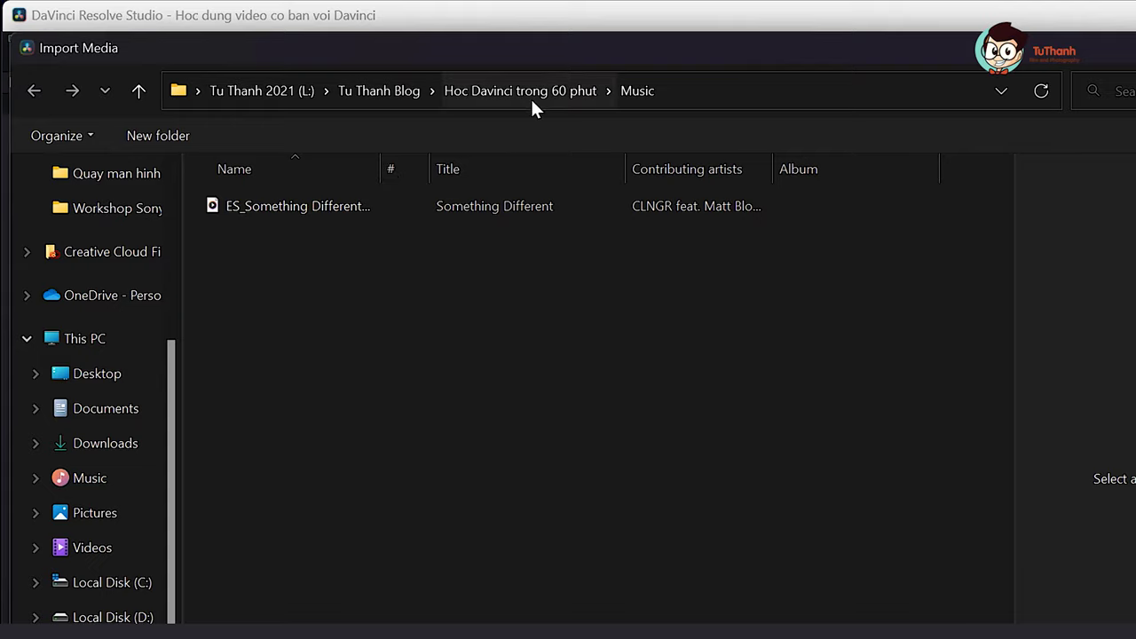
pyautogui.click(296, 204)
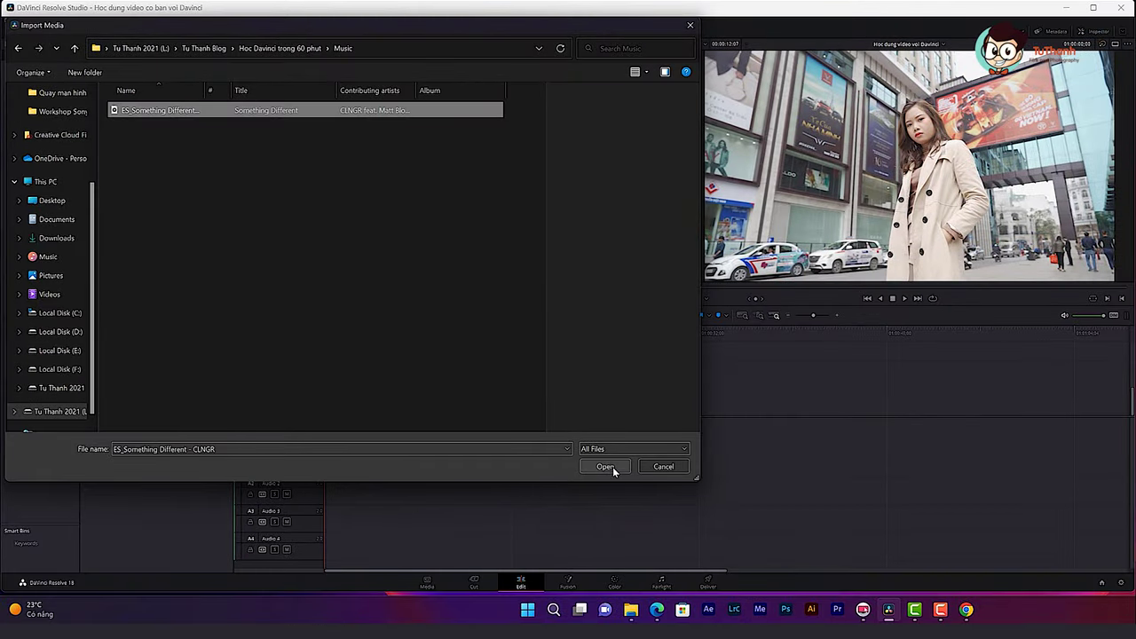
pyautogui.click(606, 466)
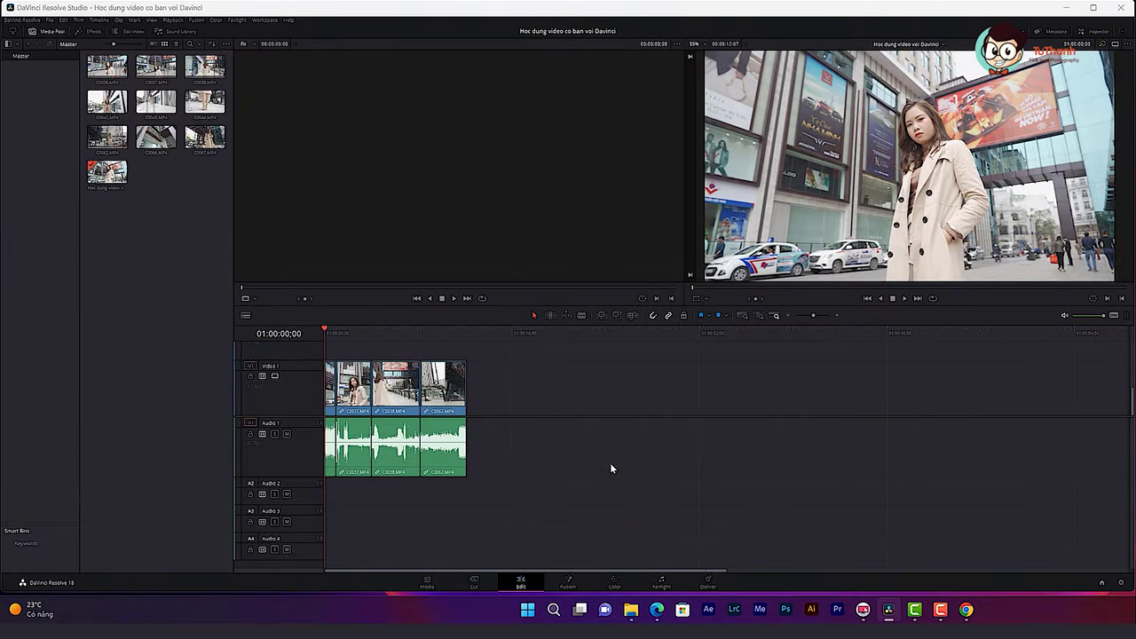
# Mark the music from about 00:00:24:37 to 00:00:47:46 and place it on Audio 2.
pyautogui.click(102, 176)
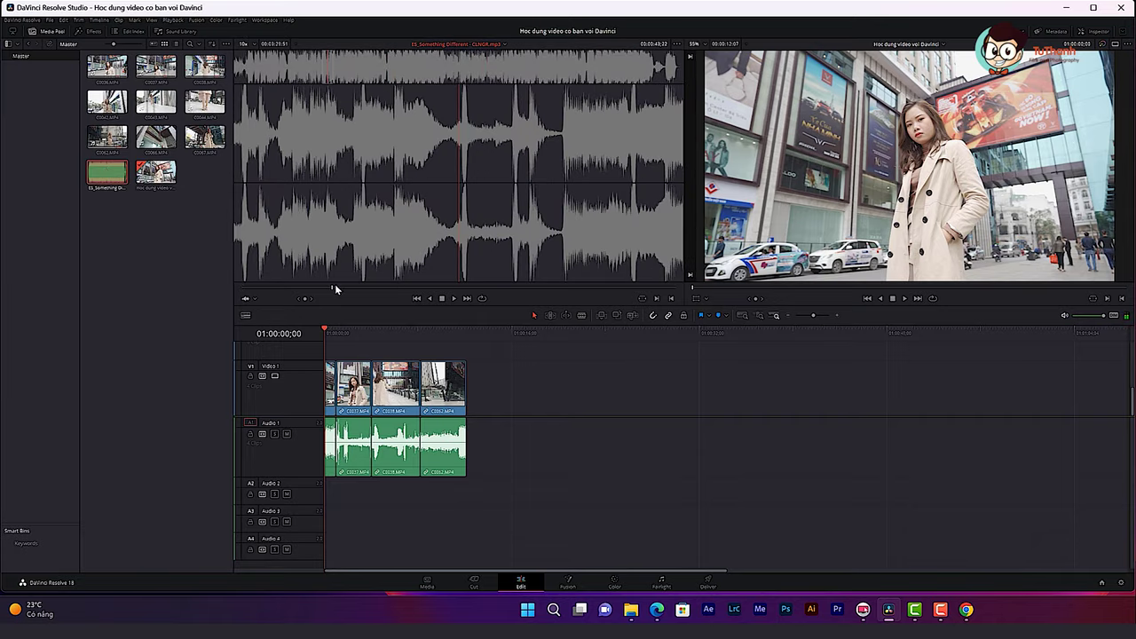
pyautogui.moveTo(330, 288); pyautogui.dragTo(205, 288)
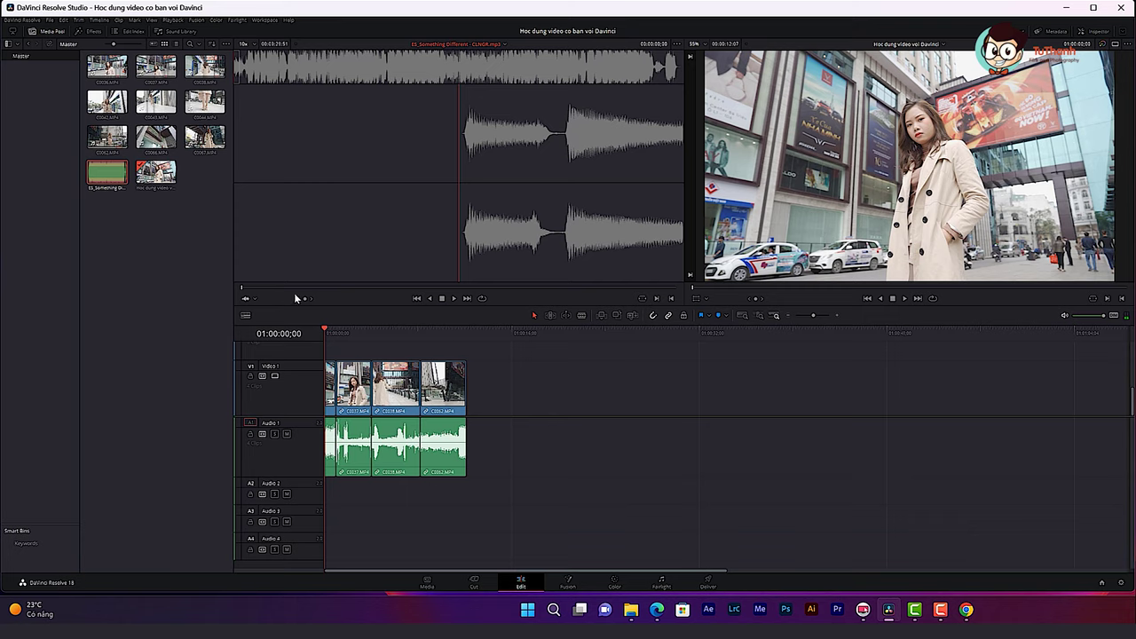
pyautogui.moveTo(244, 287); pyautogui.dragTo(253, 286)
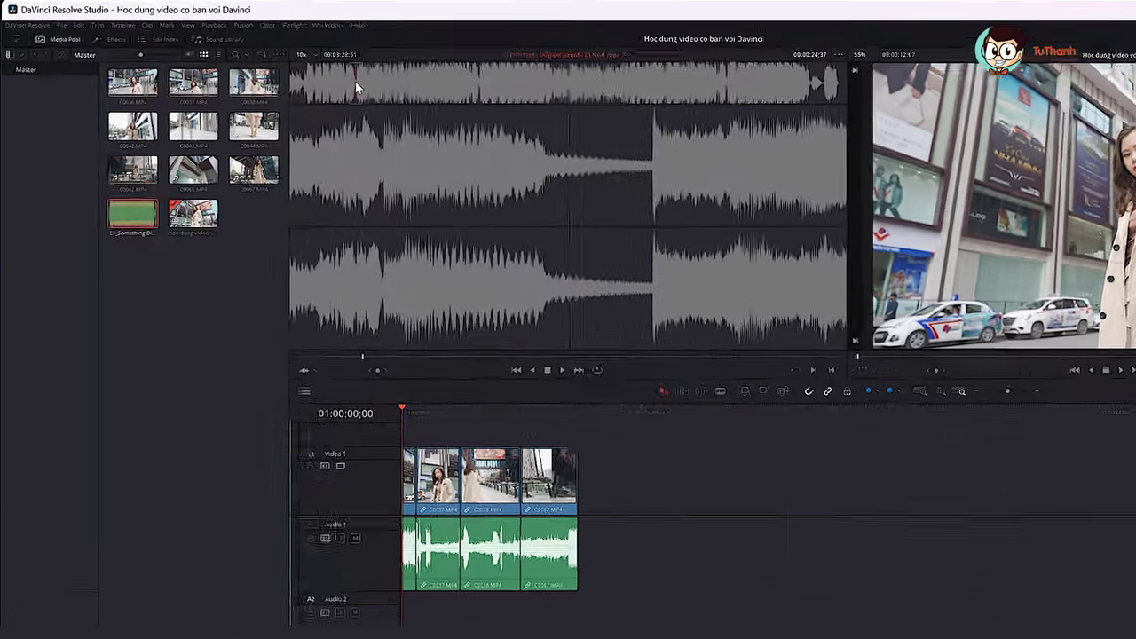
pyautogui.click(288, 70)
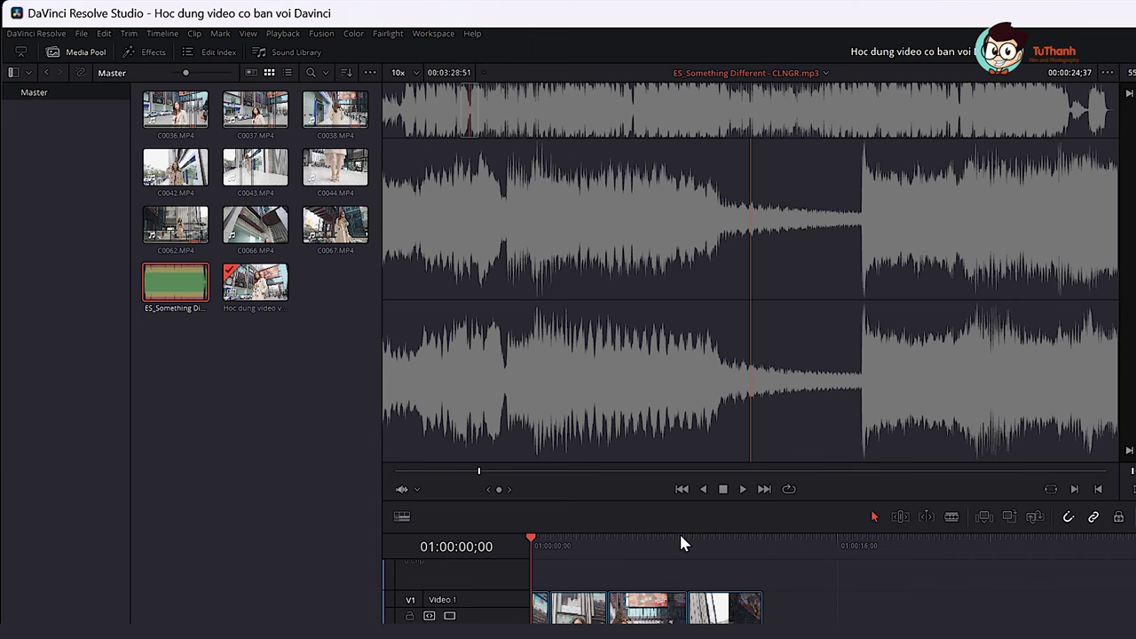
pyautogui.press('i')
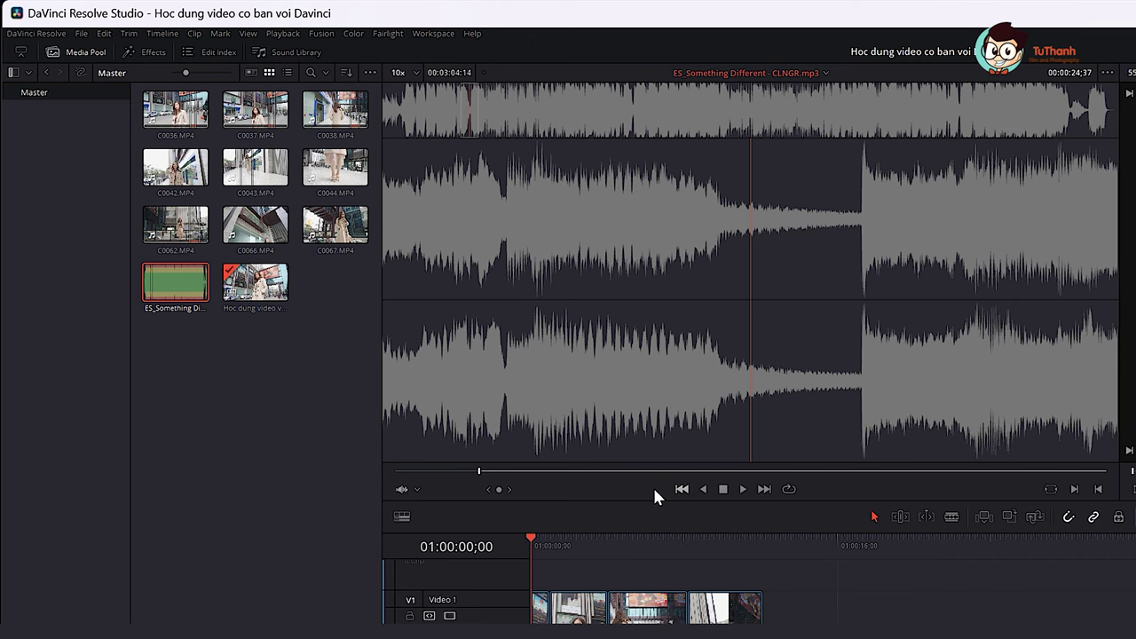
pyautogui.click(479, 110)
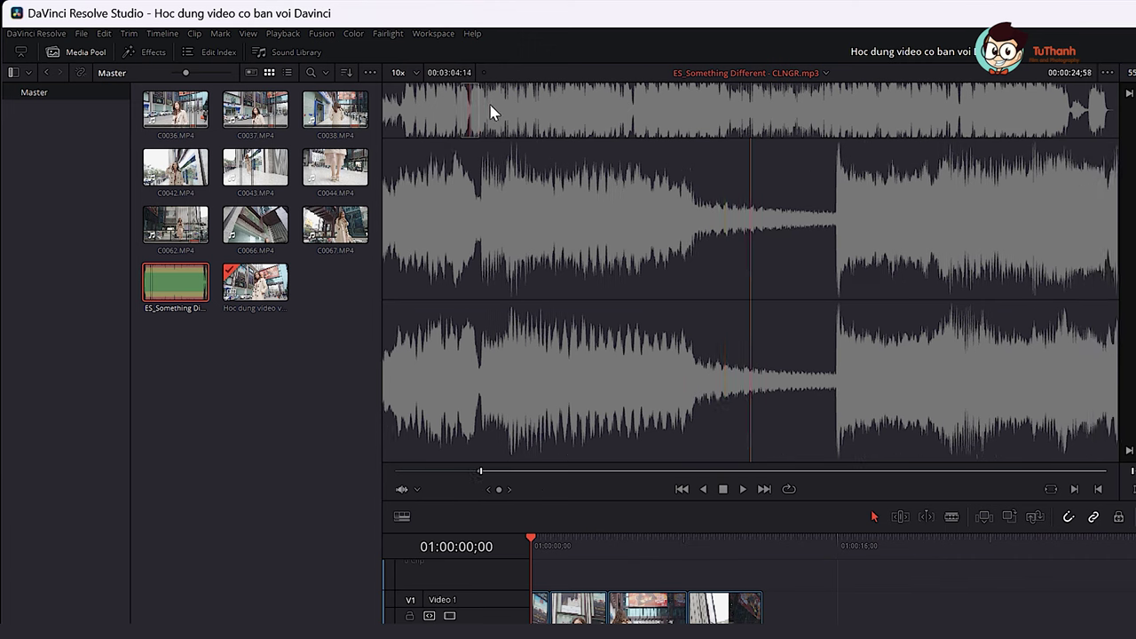
pyautogui.moveTo(477, 110); pyautogui.dragTo(552, 123)
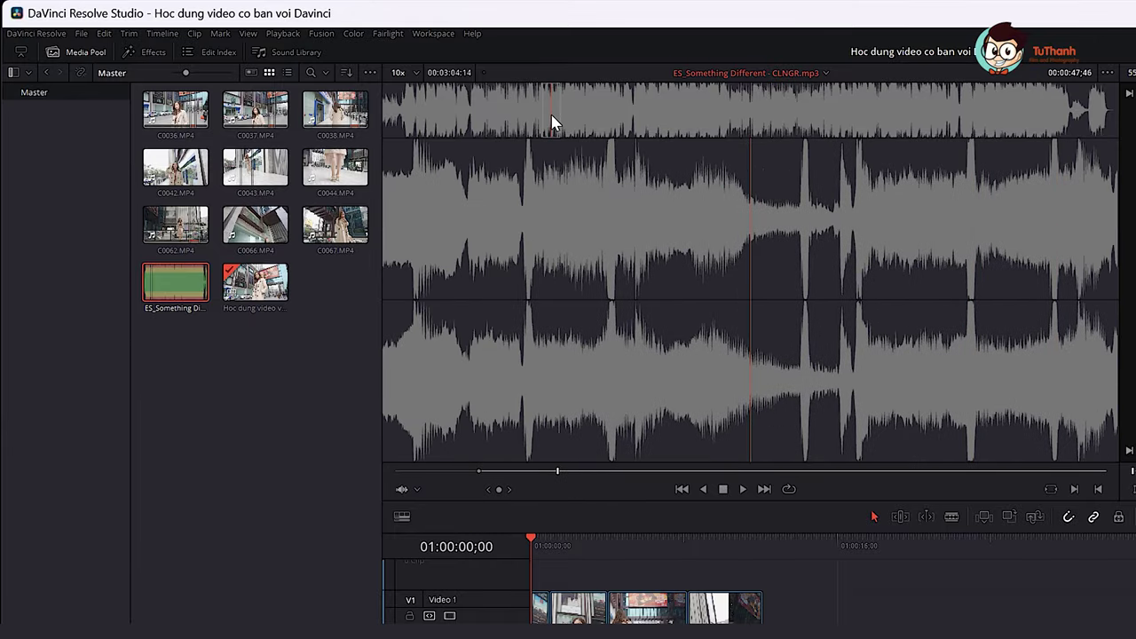
pyautogui.press('o')
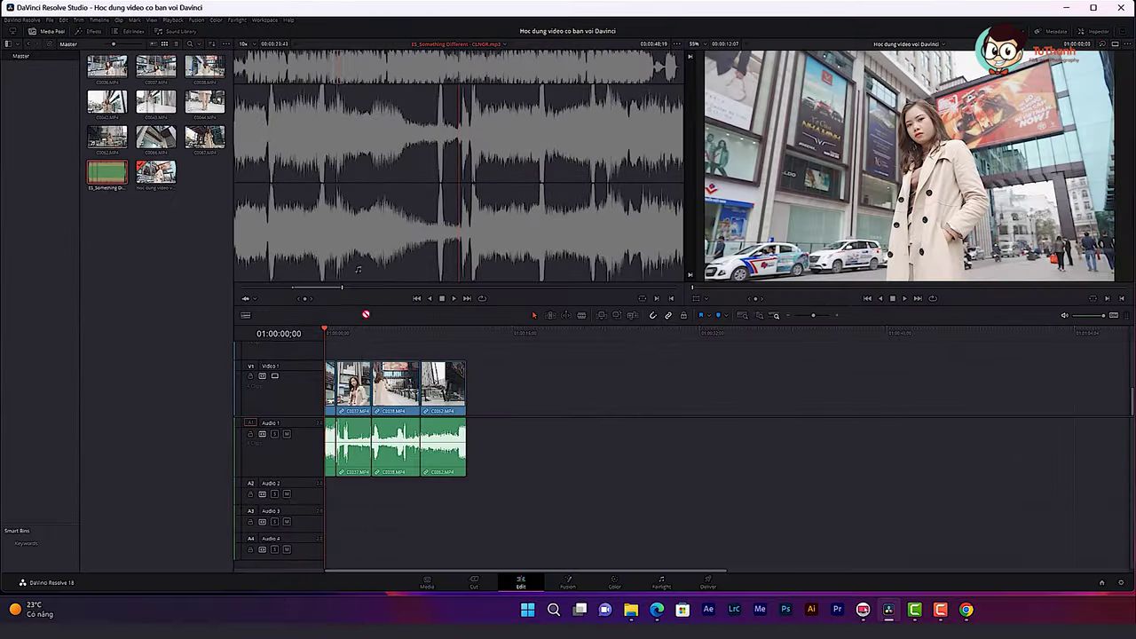
pyautogui.moveTo(625, 233)
pyautogui.mouseDown()
pyautogui.moveTo(346, 506)
pyautogui.moveTo(325, 496)
pyautogui.mouseUp()
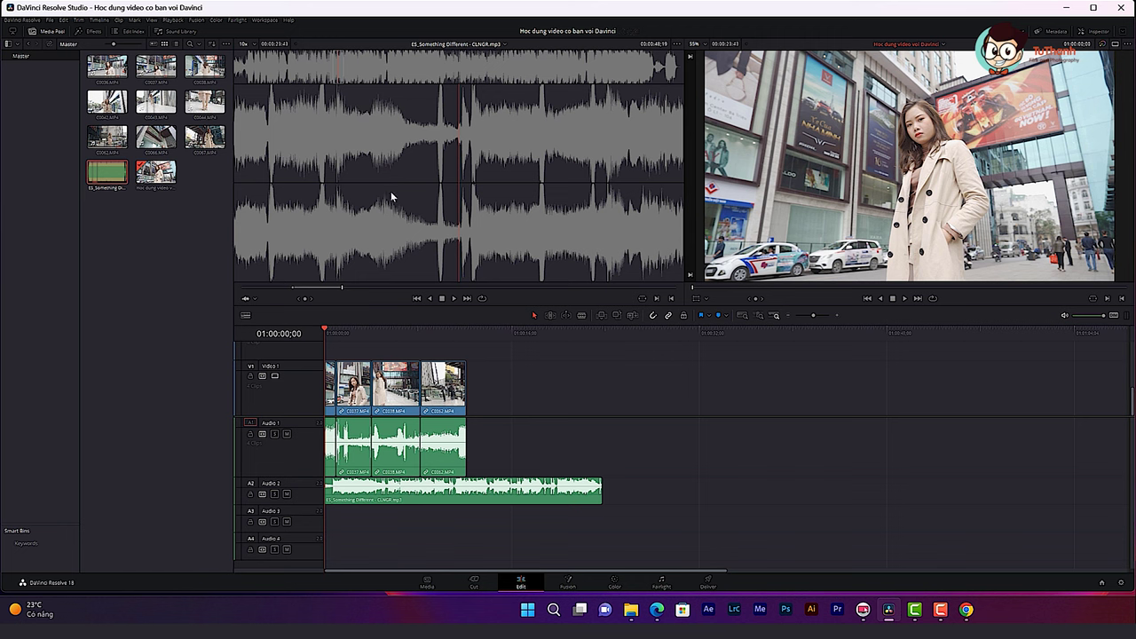
# Select the music clip on Audio 2 and scrub the timeline to preview the edit.
pyautogui.click(380, 238)
pyautogui.click(421, 486)
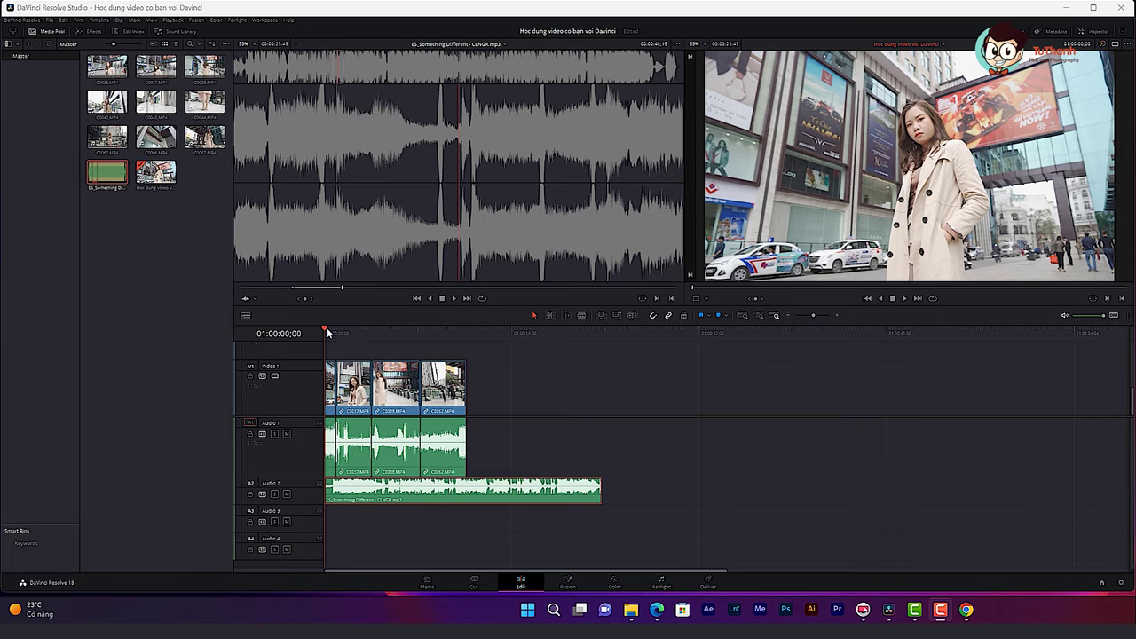
pyautogui.moveTo(329, 332); pyautogui.dragTo(480, 332)
pyautogui.press('j')
pyautogui.press('j')
pyautogui.press('j')
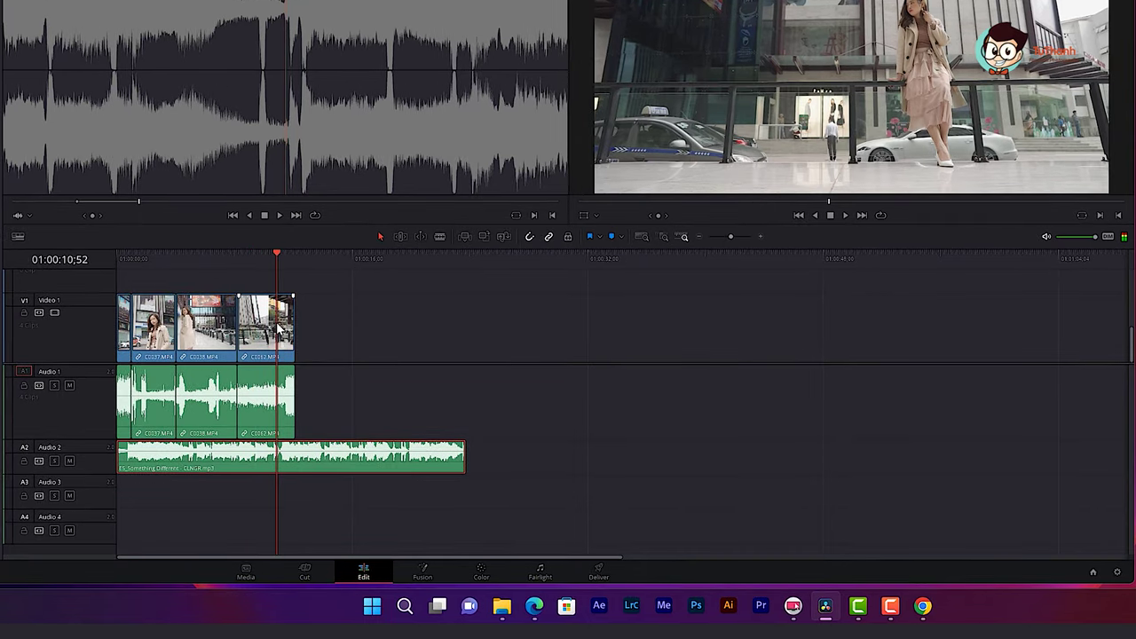
# Trim the music clip's beginning and slide it to the start of the timeline.
pyautogui.scroll(3, 365, 430)
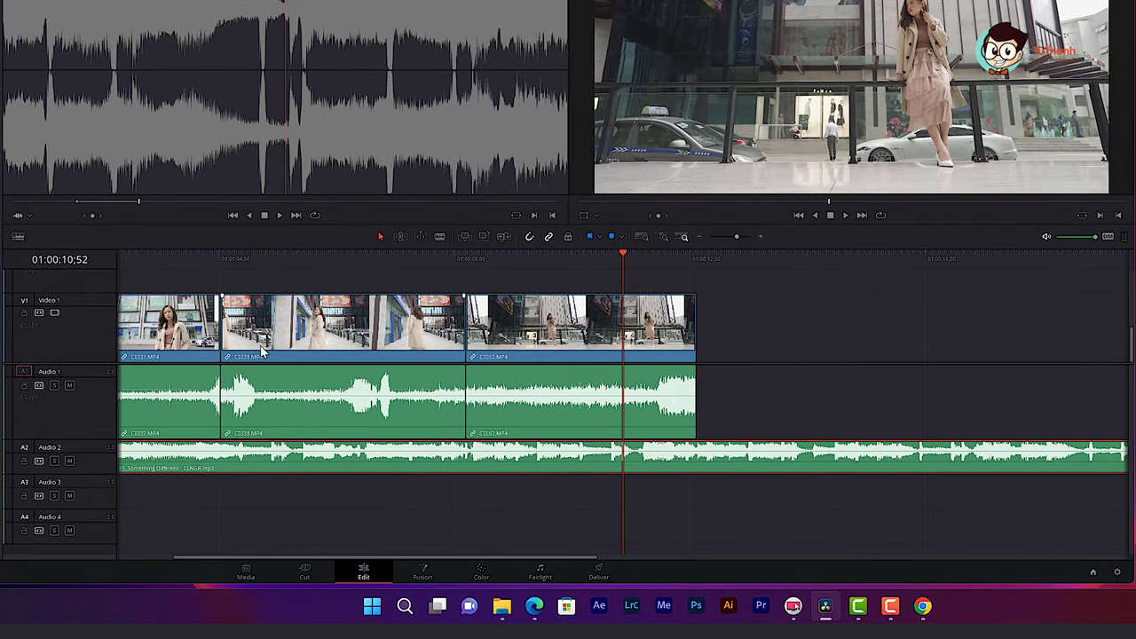
pyautogui.hscroll(-3, 313, 365)
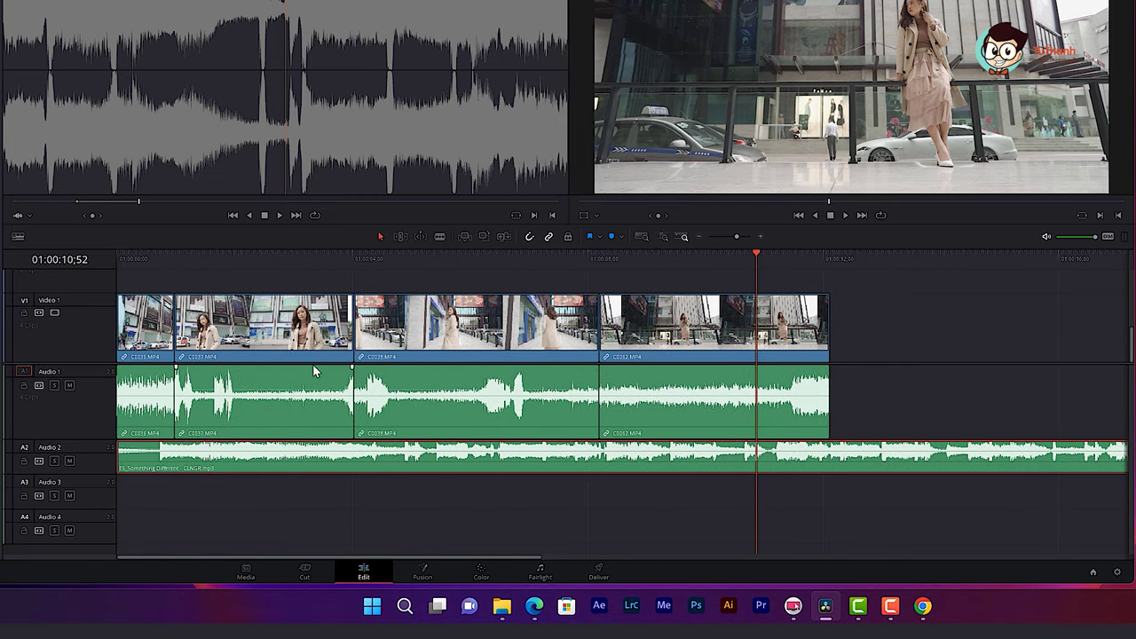
pyautogui.moveTo(119, 457); pyautogui.dragTo(142, 457)
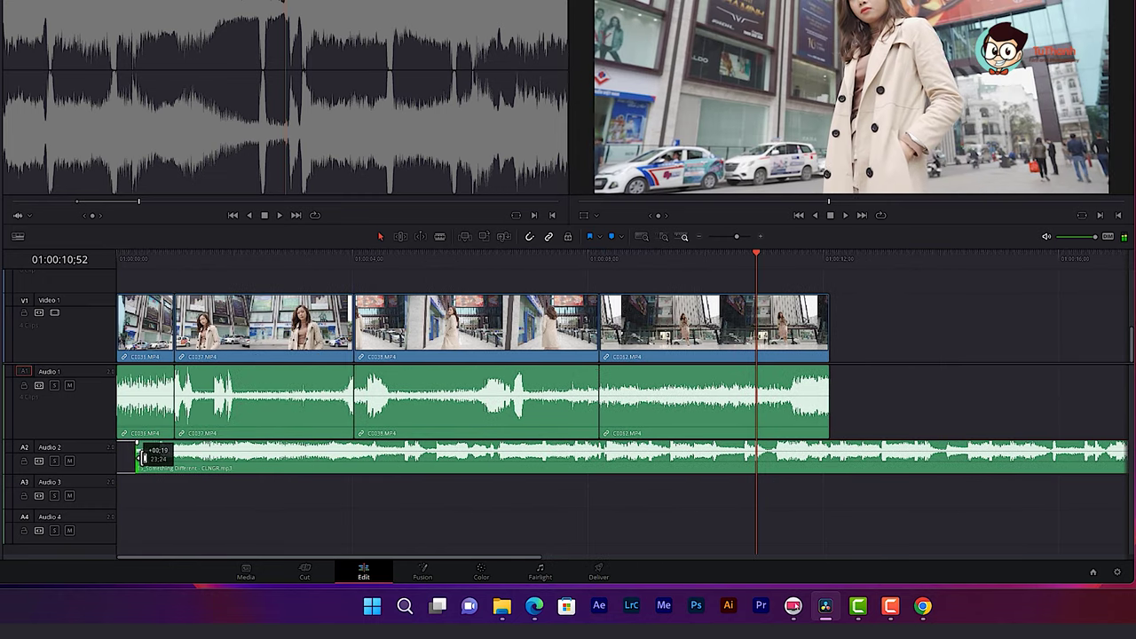
pyautogui.moveTo(142, 457); pyautogui.dragTo(153, 457)
pyautogui.moveTo(205, 457); pyautogui.dragTo(171, 457)
# Trim the music clip's end to line up exactly with the end of the video clips.
pyautogui.hscroll(2, 924, 385)
pyautogui.hscroll(6, 924, 385)
pyautogui.hscroll(3, 924, 385)
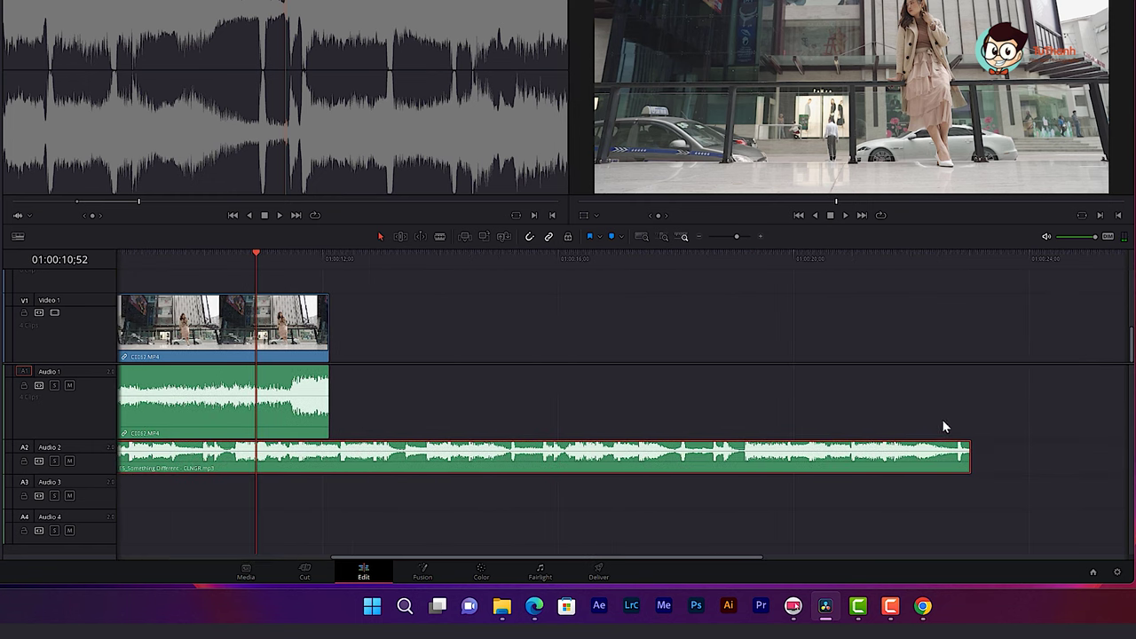
pyautogui.moveTo(970, 457)
pyautogui.mouseDown()
pyautogui.moveTo(694, 473)
pyautogui.moveTo(328, 473)
pyautogui.mouseUp()
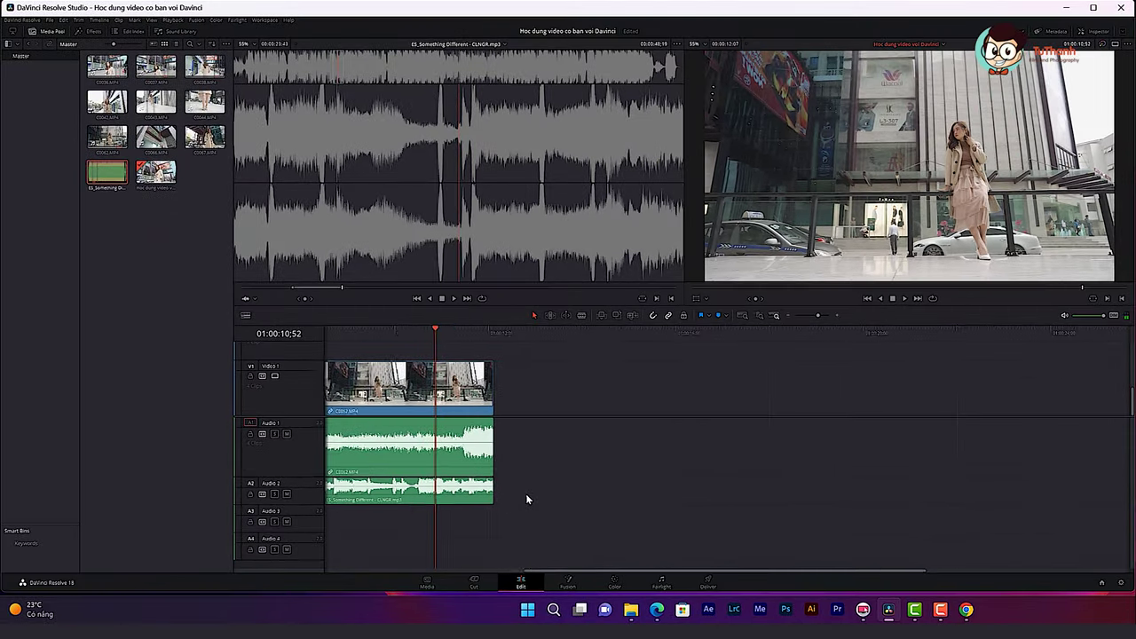
pyautogui.hscroll(-2, 471, 451)
pyautogui.hscroll(1, 473, 460)
pyautogui.scroll(-1, 473, 459)
pyautogui.scroll(2, 465, 452)
pyautogui.scroll(-2, 466, 452)
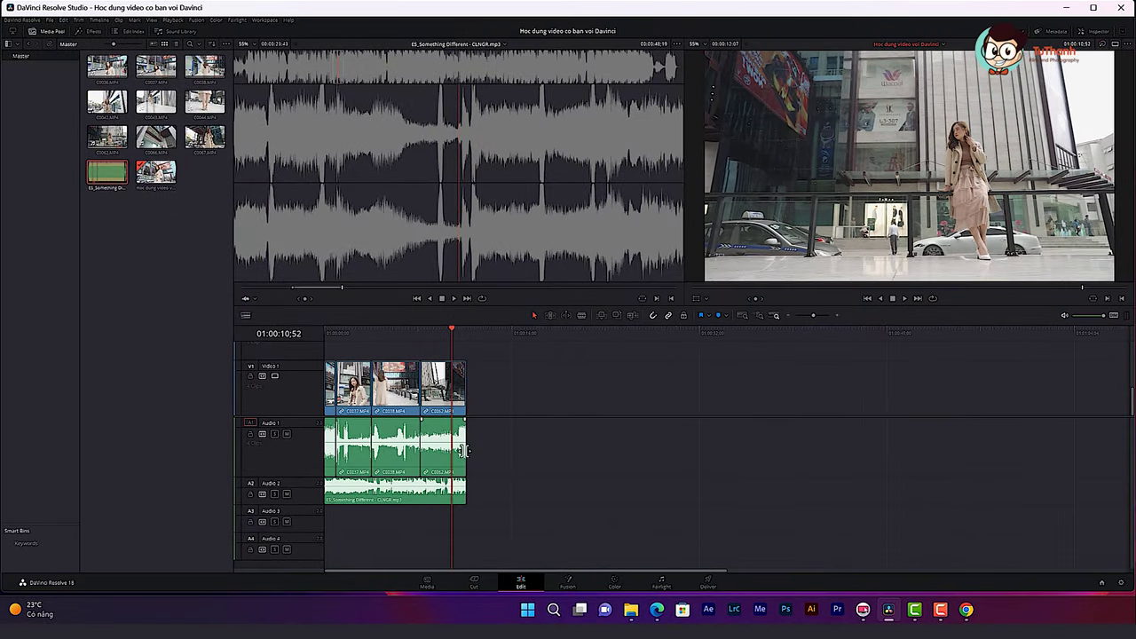
pyautogui.moveTo(353, 335); pyautogui.dragTo(384, 335)
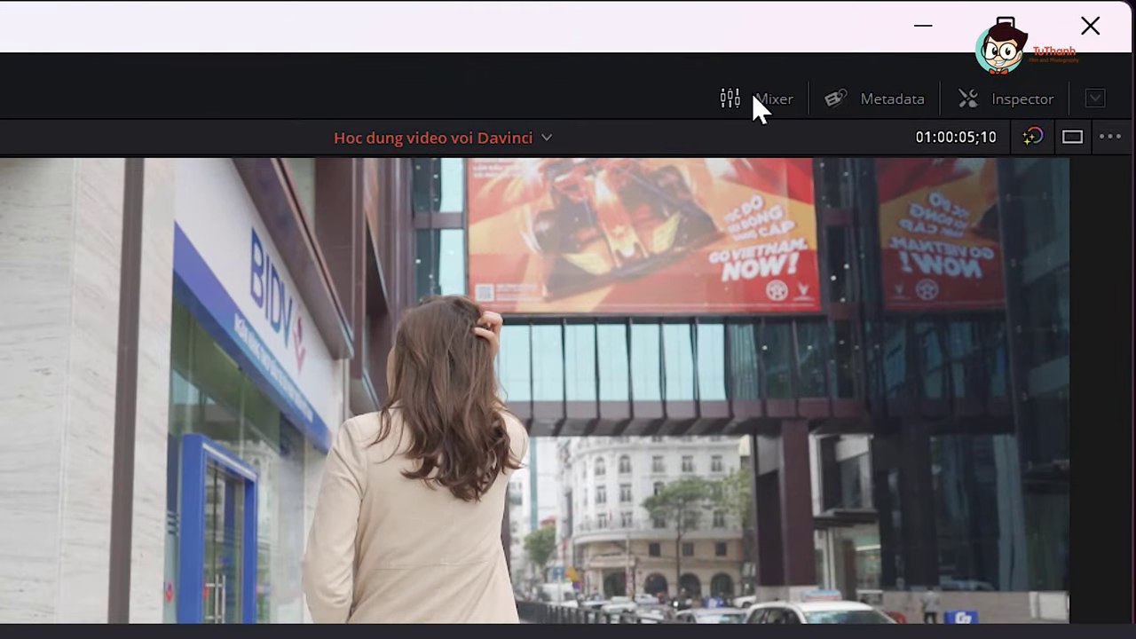
# In the Mixer, test the Audio 2 fader from +8 dB to -10 dB during playback, settling near 0 dB.
pyautogui.click(753, 96)
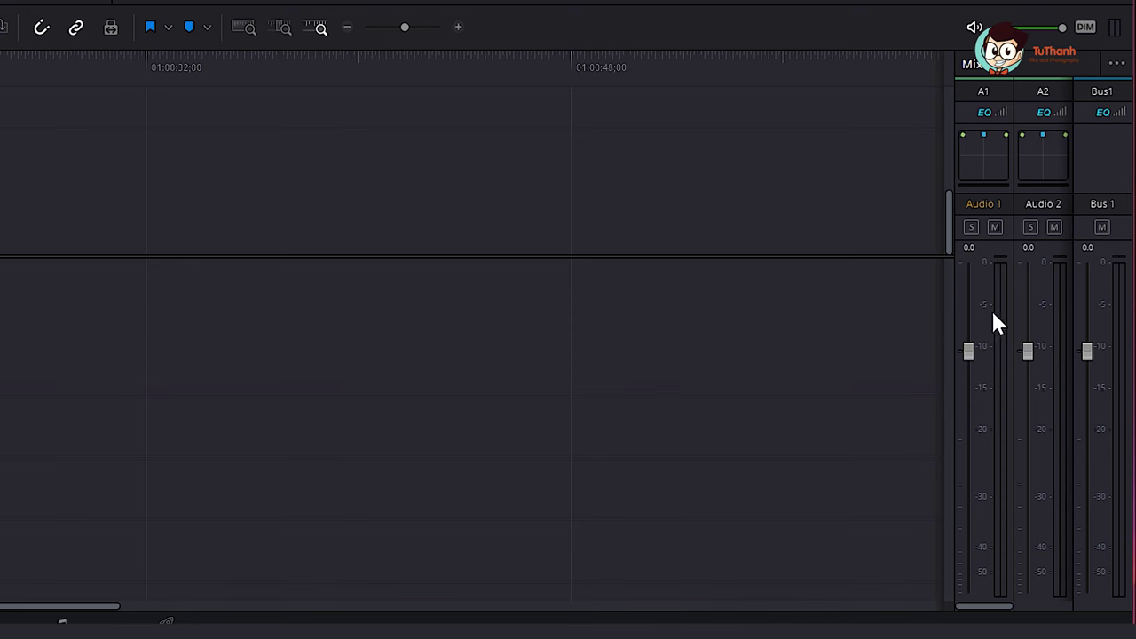
pyautogui.moveTo(1027, 359); pyautogui.dragTo(1034, 335)
pyautogui.moveTo(1035, 296); pyautogui.dragTo(1033, 310)
pyautogui.press('space')
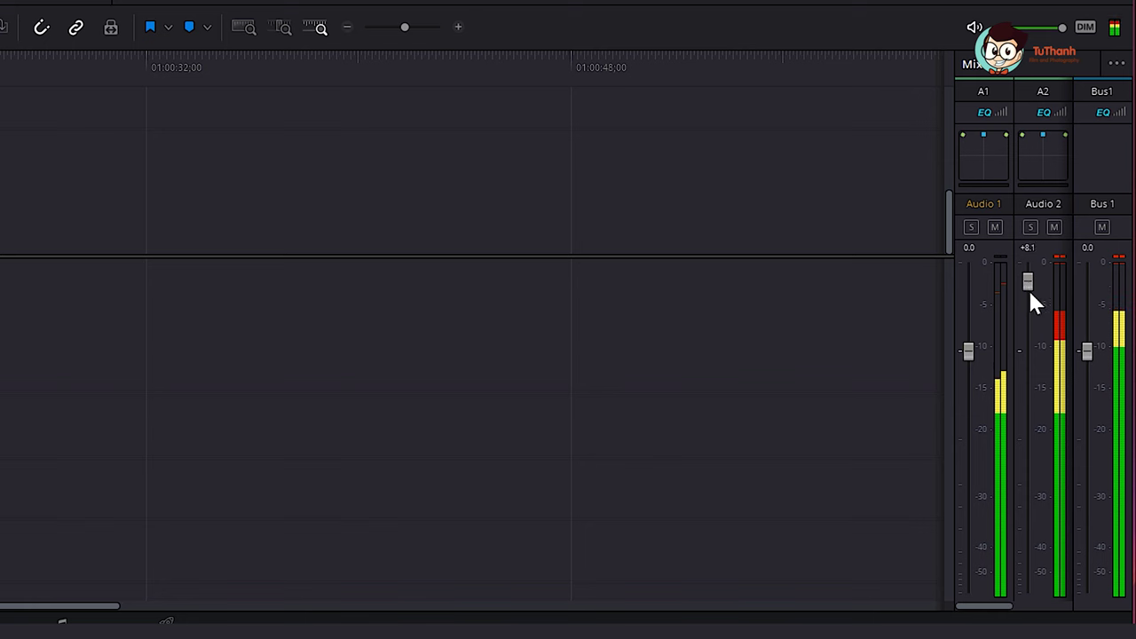
pyautogui.moveTo(1027, 284); pyautogui.dragTo(1029, 447)
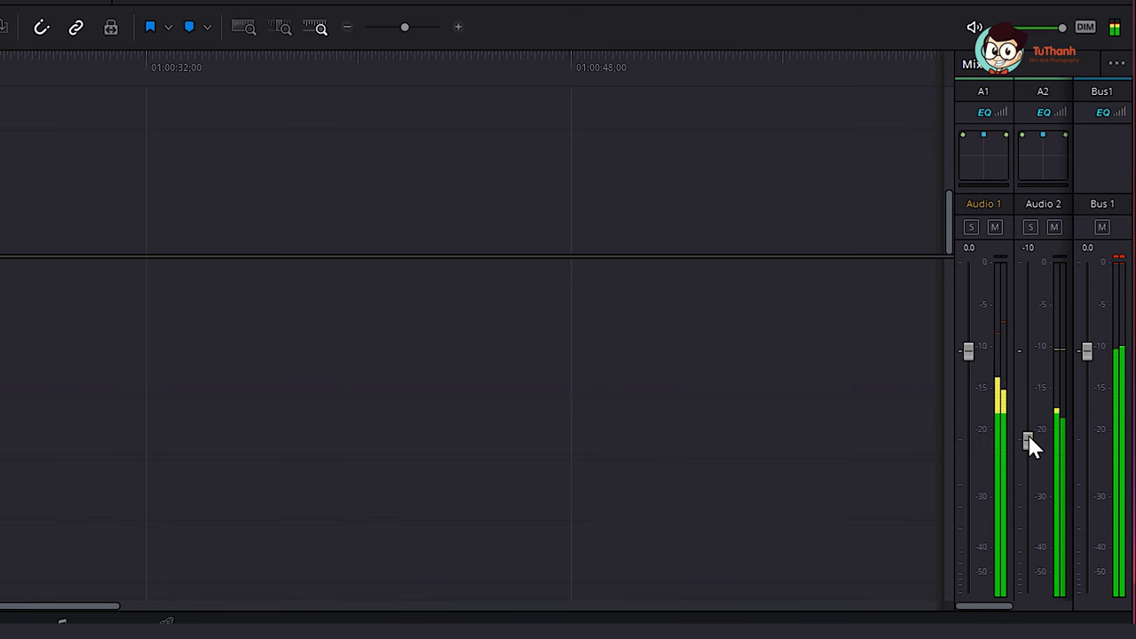
pyautogui.moveTo(1026, 440); pyautogui.dragTo(1028, 349)
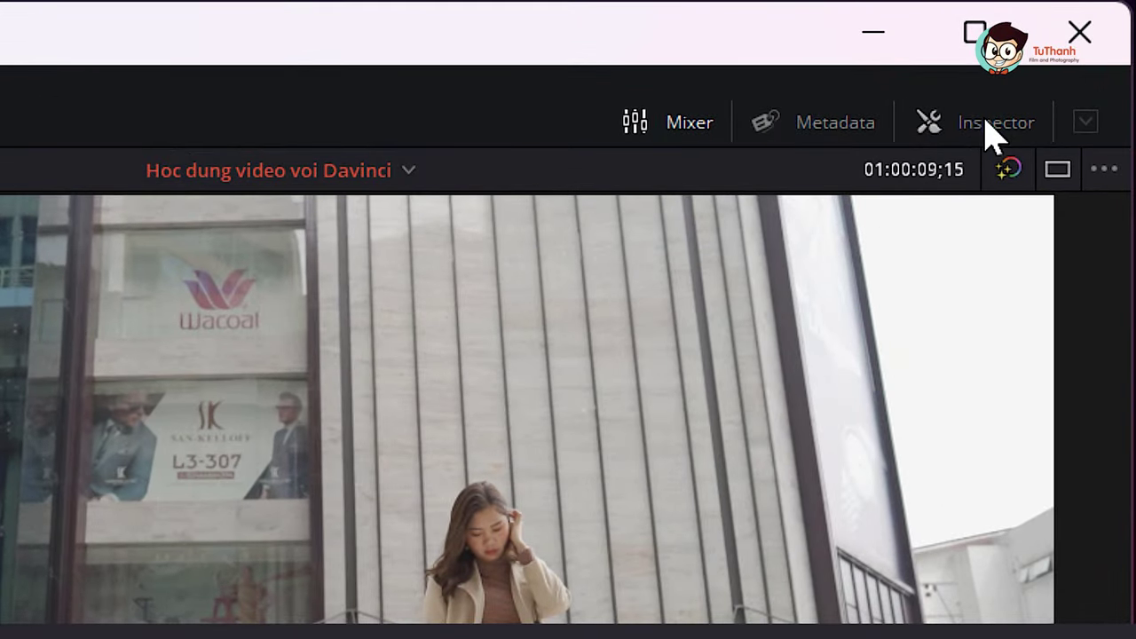
pyautogui.click(985, 122)
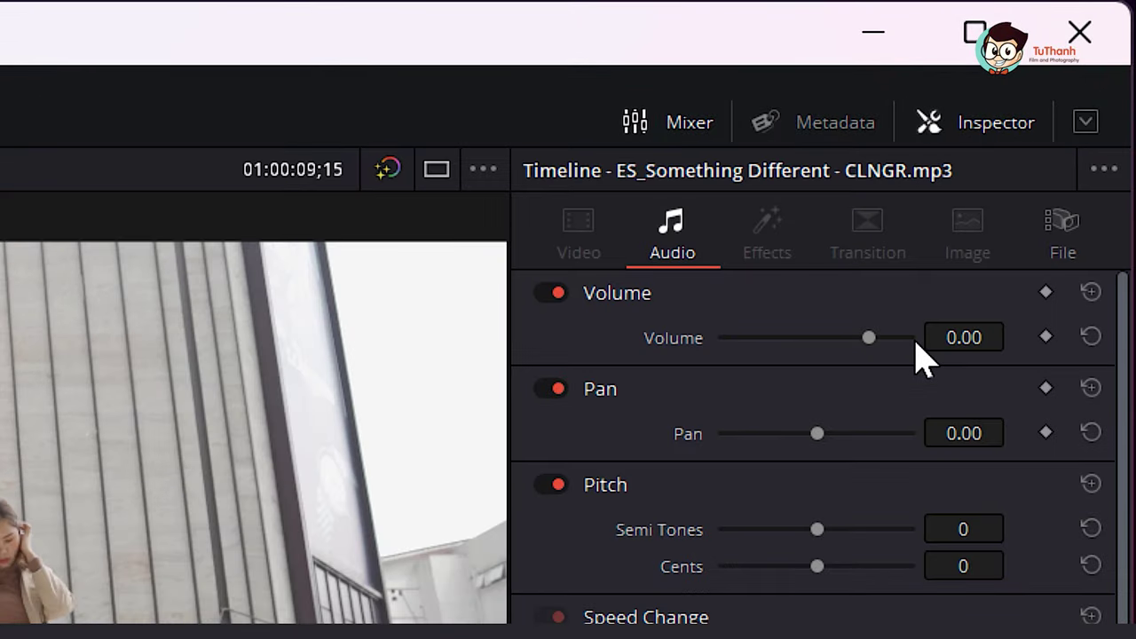
# Try lower music clip volume levels, playing from about four seconds in to listen.
pyautogui.moveTo(869, 339); pyautogui.dragTo(888, 341)
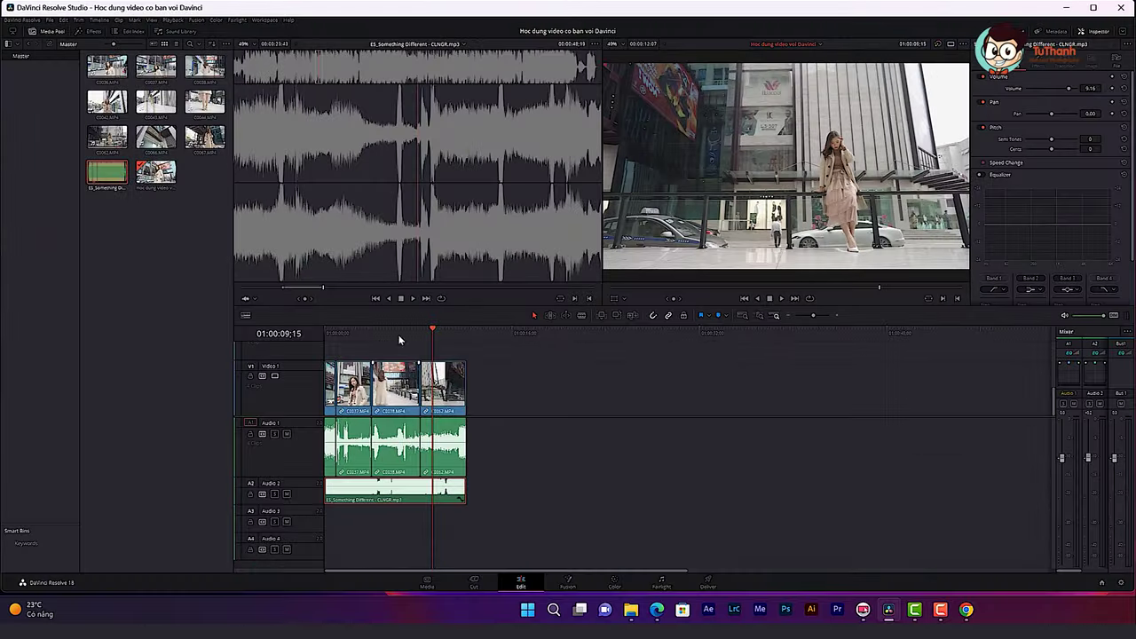
pyautogui.click(360, 333)
pyautogui.press('space')
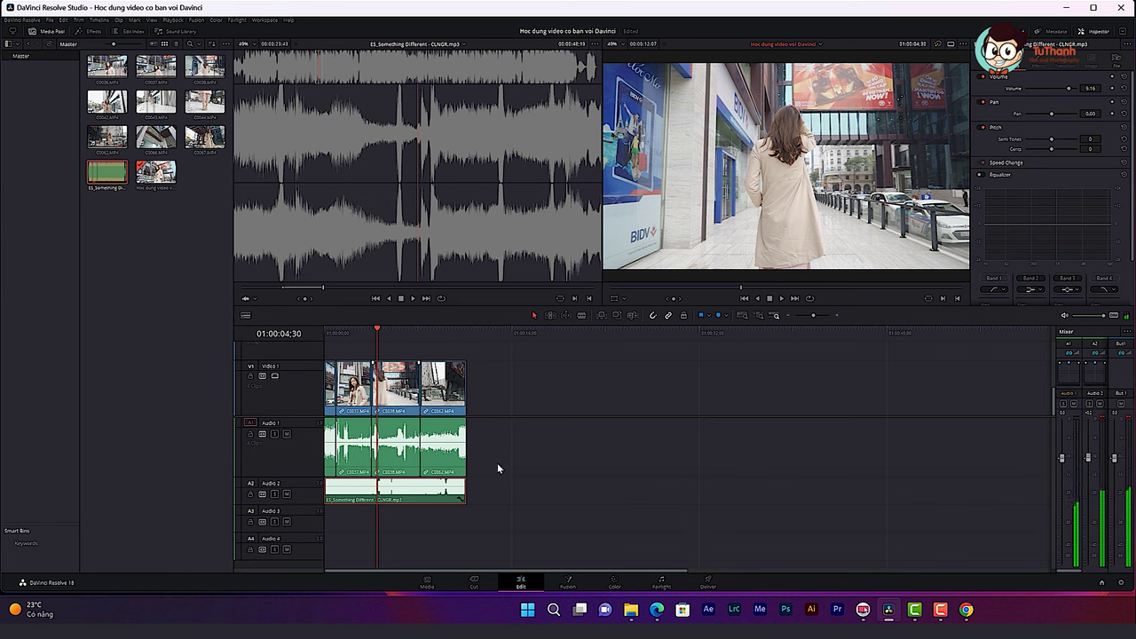
pyautogui.moveTo(1065, 87)
pyautogui.mouseDown()
pyautogui.moveTo(1054, 88)
pyautogui.moveTo(1064, 87)
pyautogui.mouseUp()
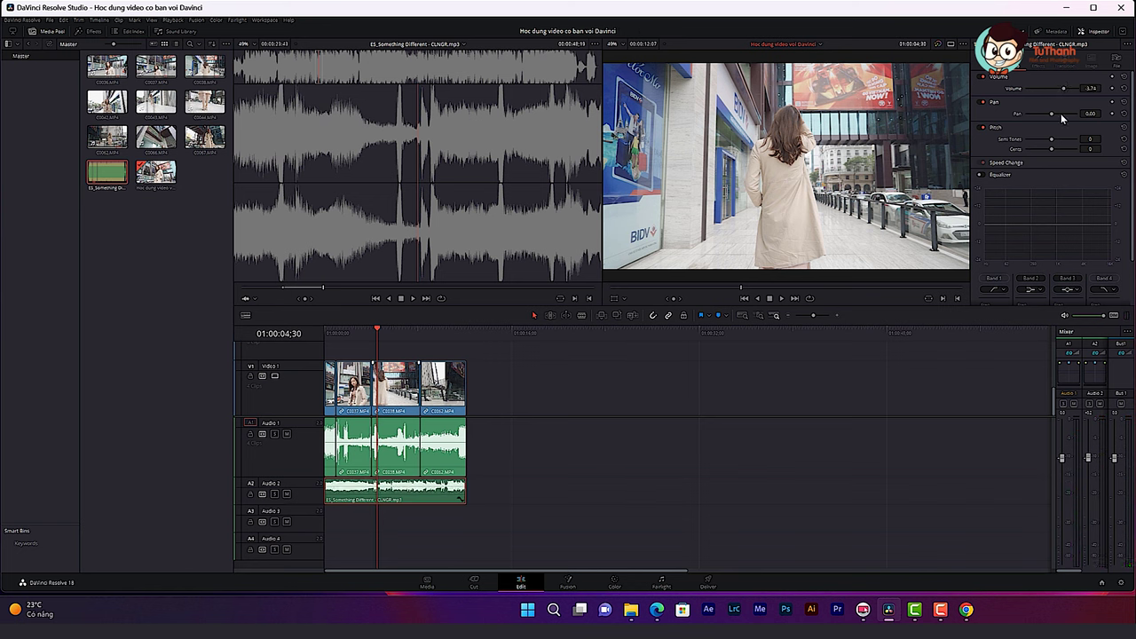
pyautogui.press('space')
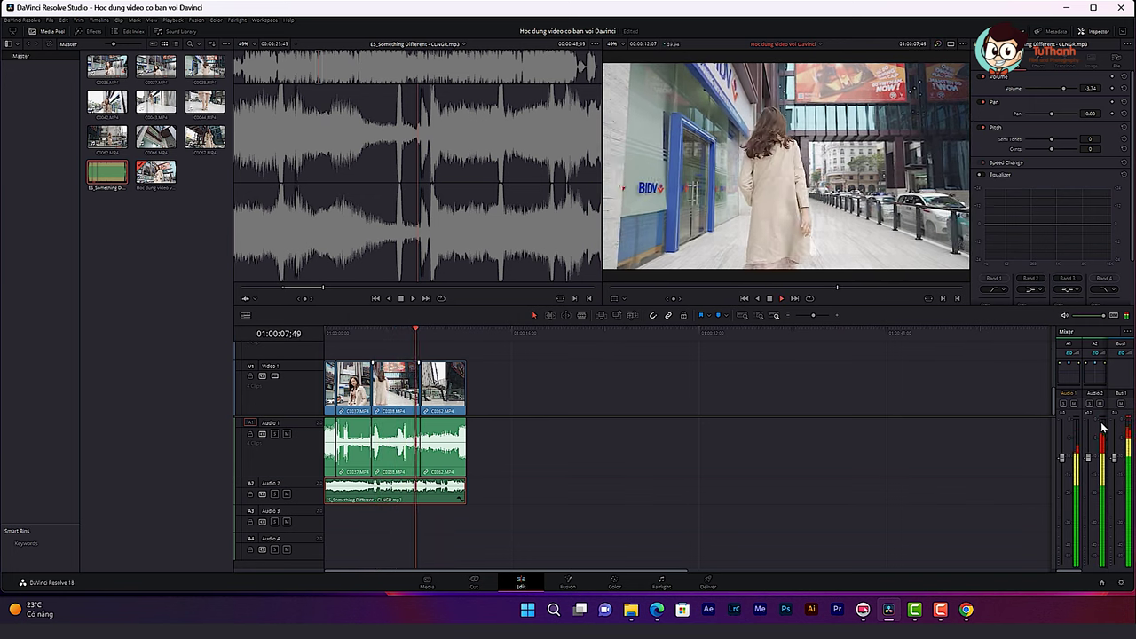
pyautogui.press('space')
# Set the music clip volume to -6.70 and play back briefly to check the level.
pyautogui.moveTo(1064, 91); pyautogui.dragTo(1061, 87)
pyautogui.press('space')
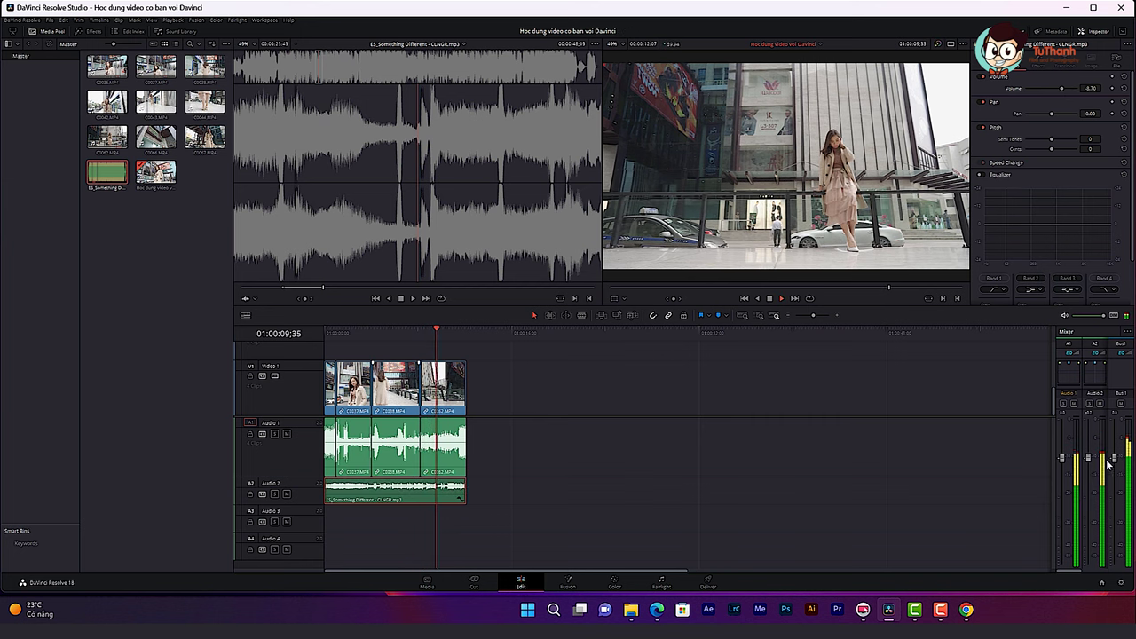
pyautogui.press('space')
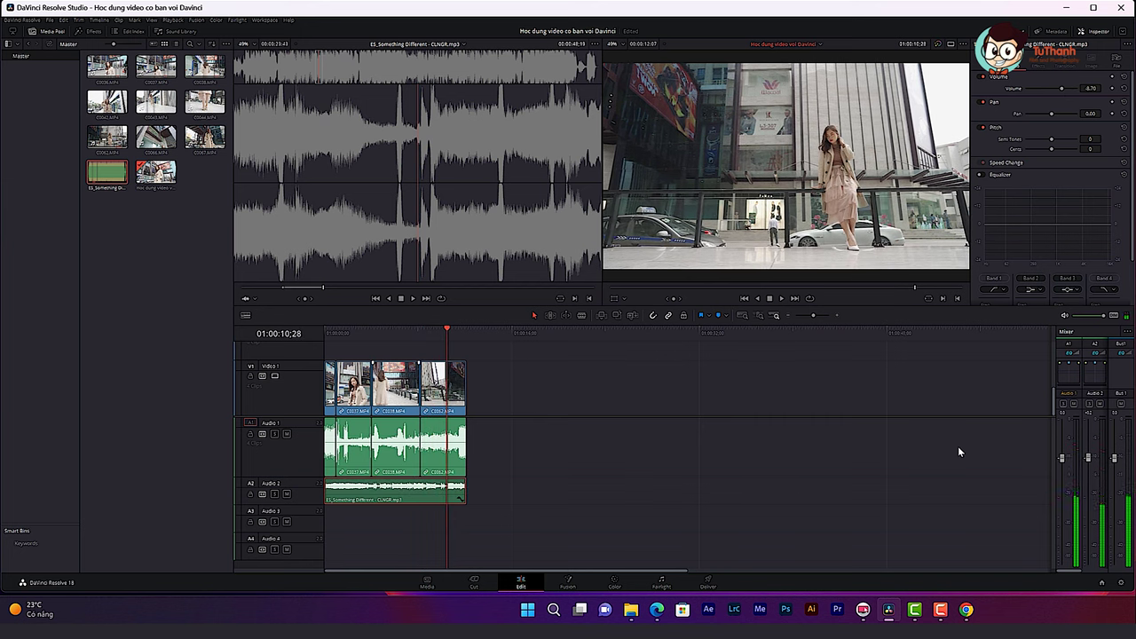
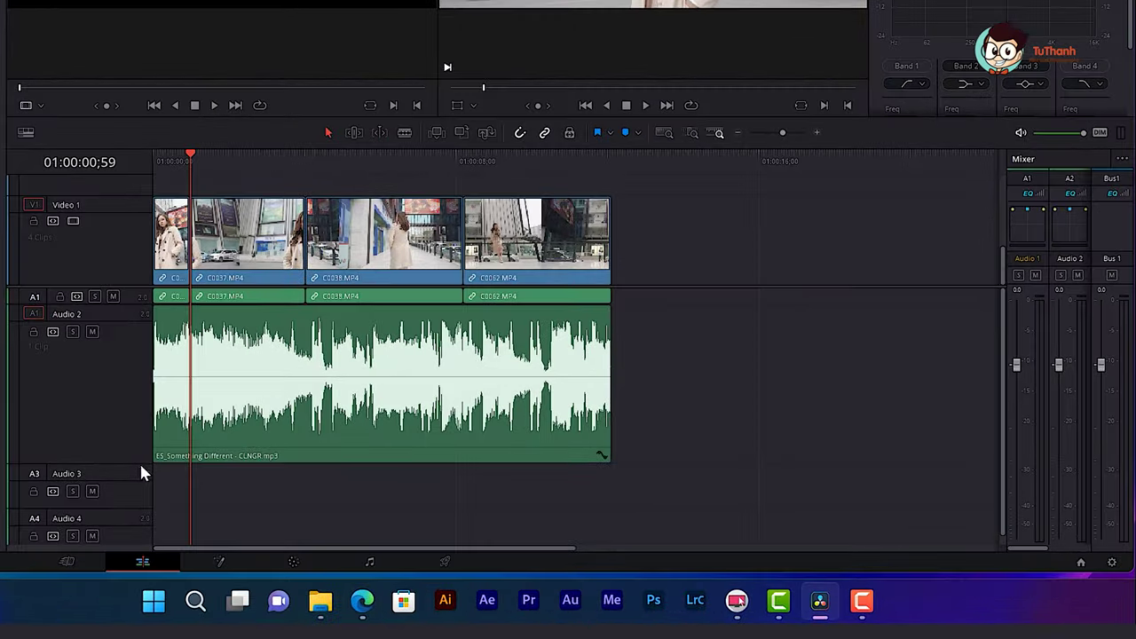
# Raise the Audio 2 music clip's volume to 0.26 dB and mute the original audio on A1.
pyautogui.moveTo(140, 462); pyautogui.dragTo(142, 454)
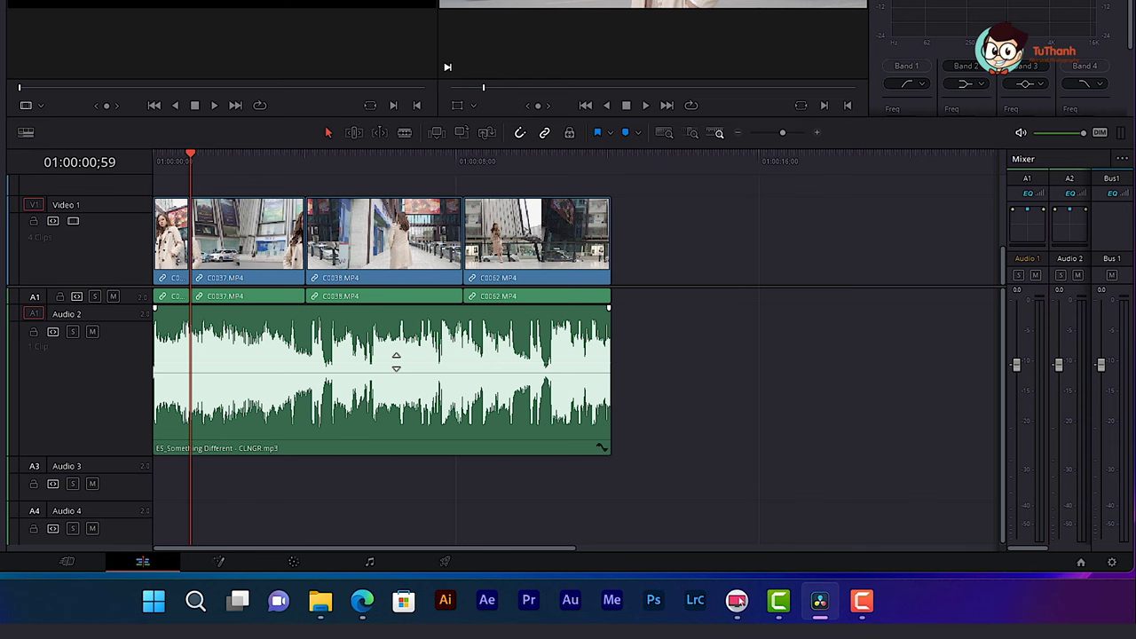
pyautogui.moveTo(396, 359); pyautogui.dragTo(387, 371)
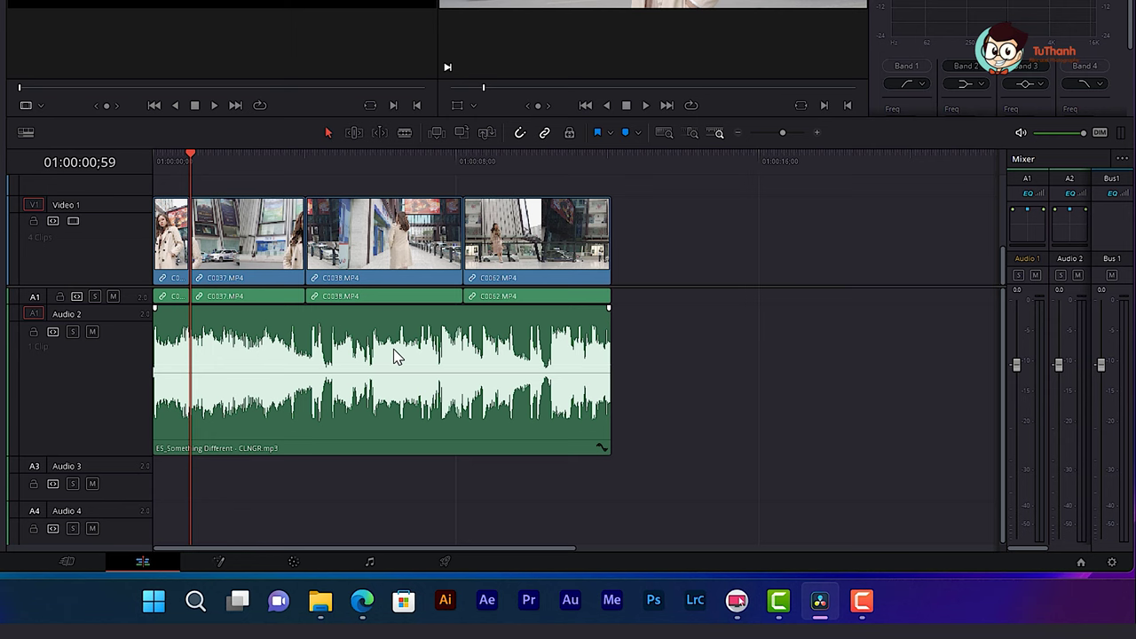
pyautogui.click(113, 296)
pyautogui.press('Home')
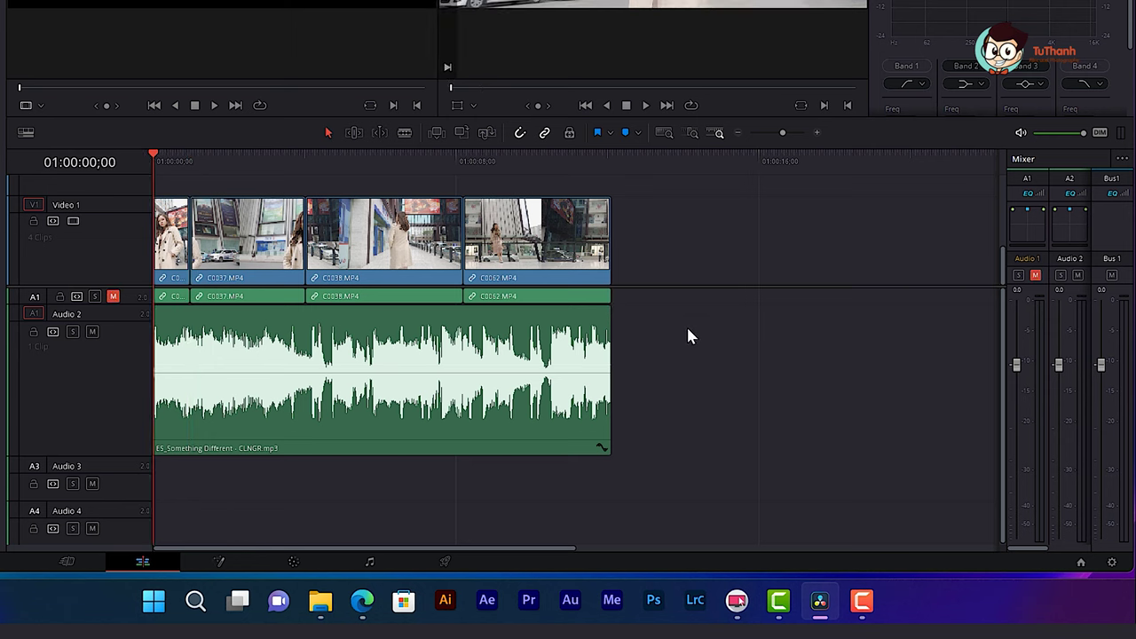
pyautogui.click(244, 342)
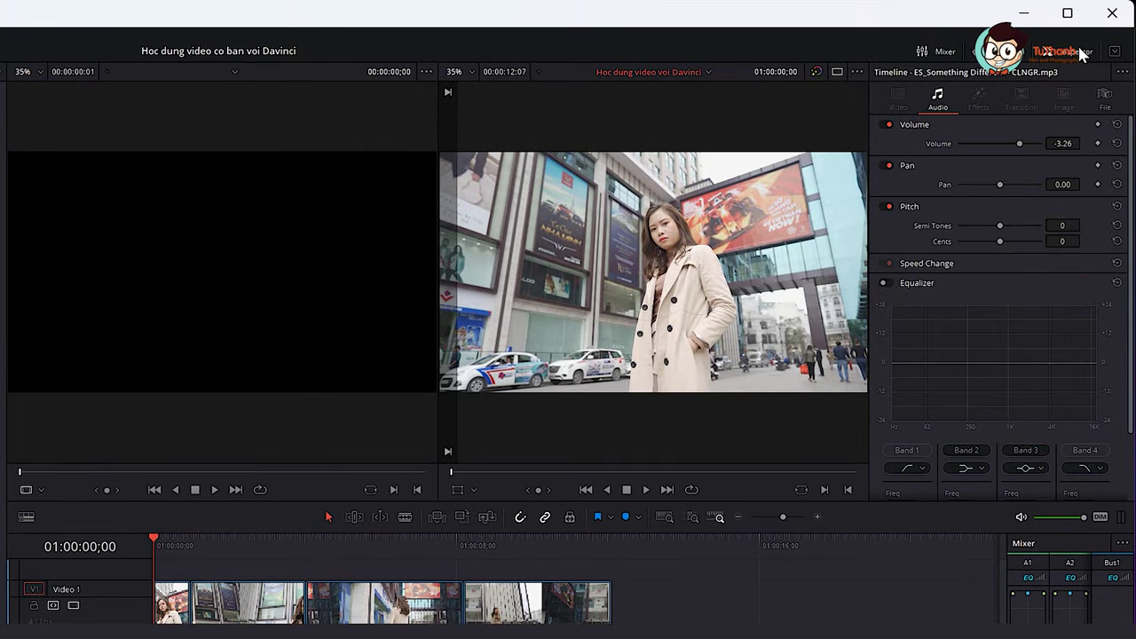
pyautogui.click(1077, 51)
pyautogui.click(1076, 51)
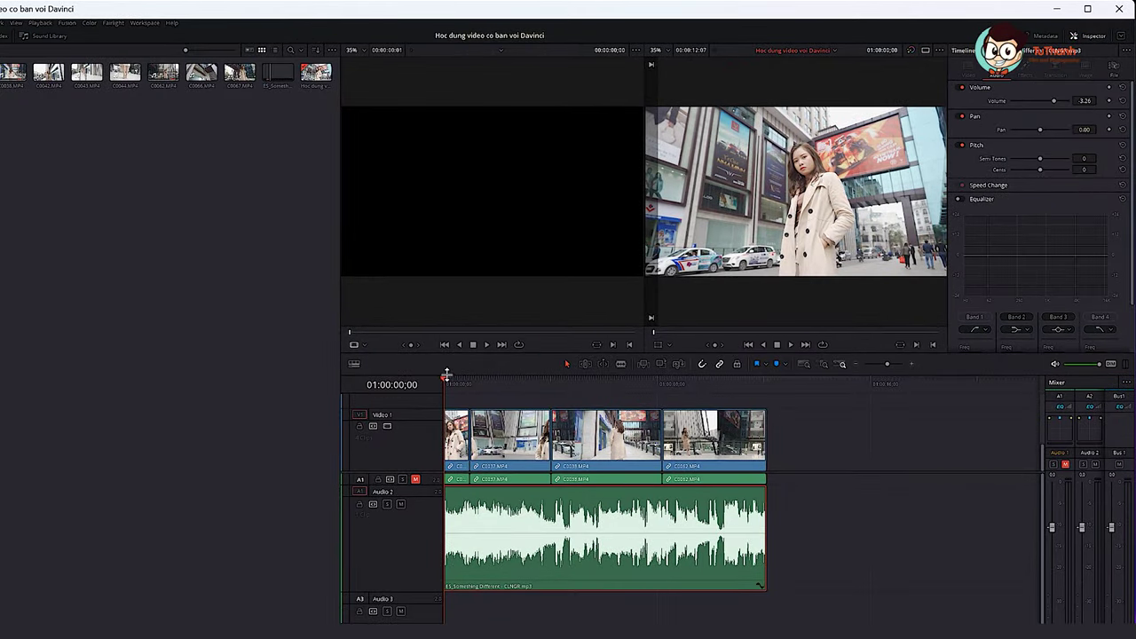
pyautogui.press('space')
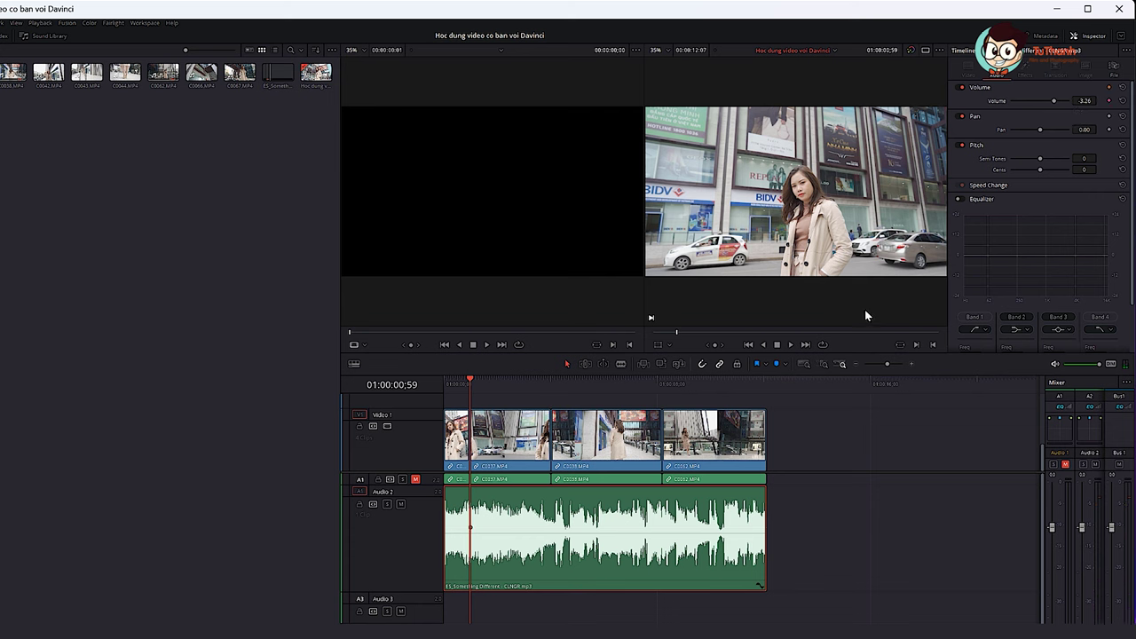
pyautogui.moveTo(469, 383); pyautogui.dragTo(433, 382)
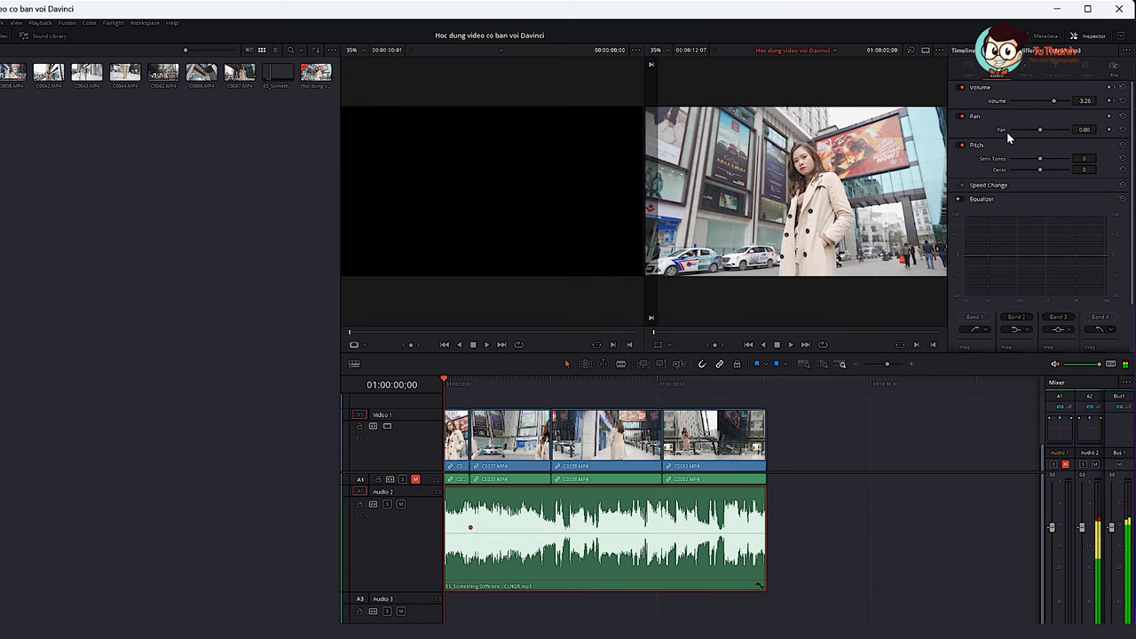
pyautogui.moveTo(1051, 101); pyautogui.dragTo(1040, 106)
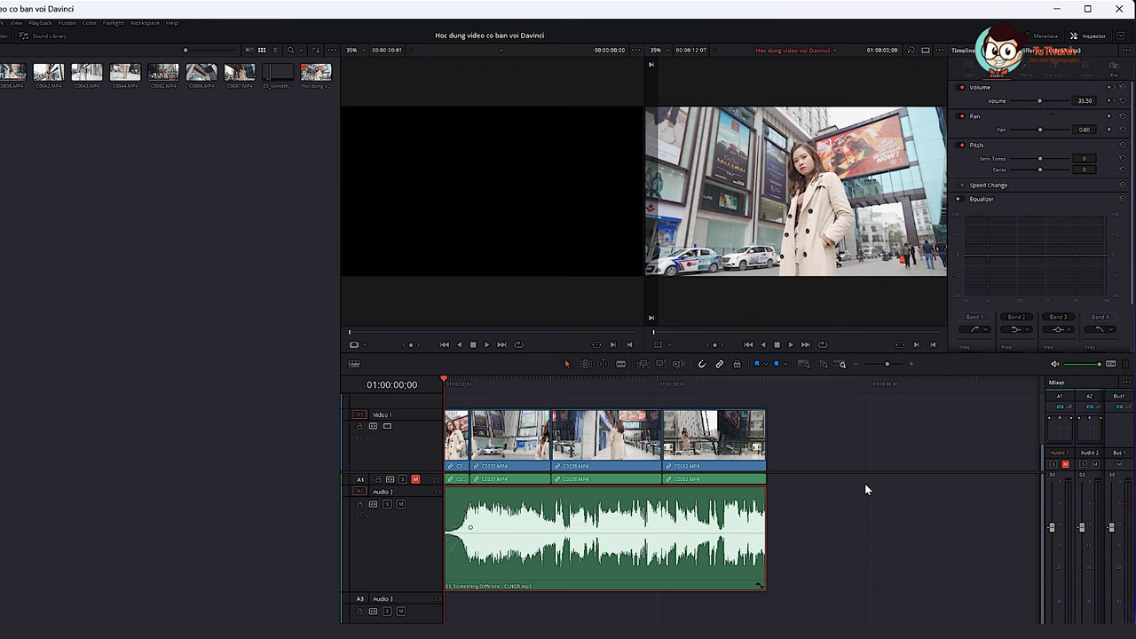
pyautogui.press('space')
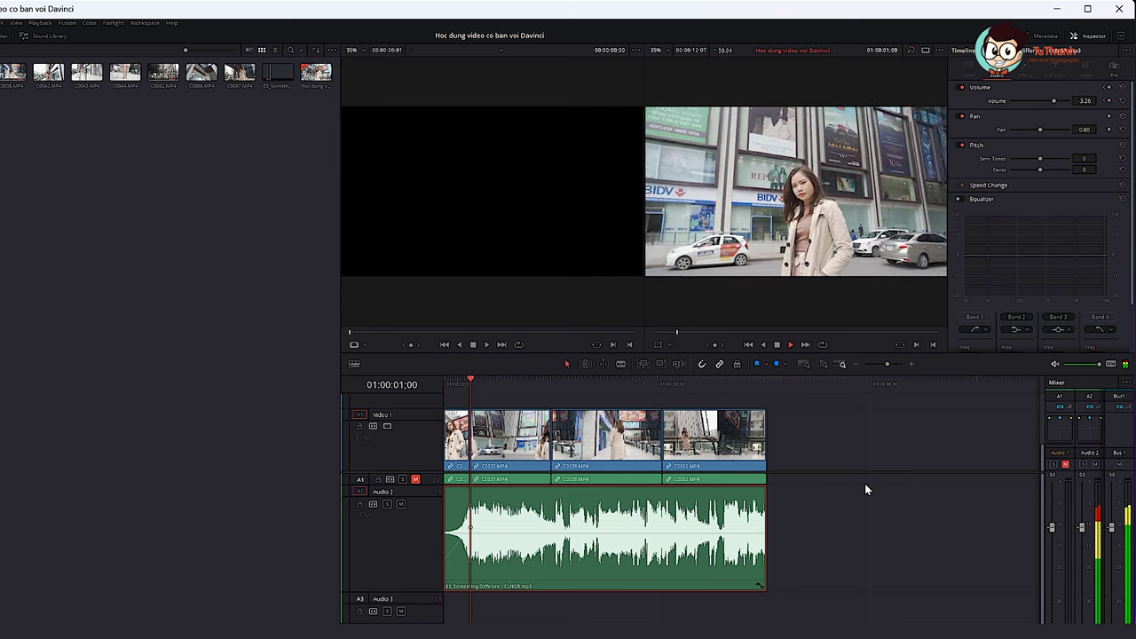
pyautogui.moveTo(500, 382); pyautogui.dragTo(424, 386)
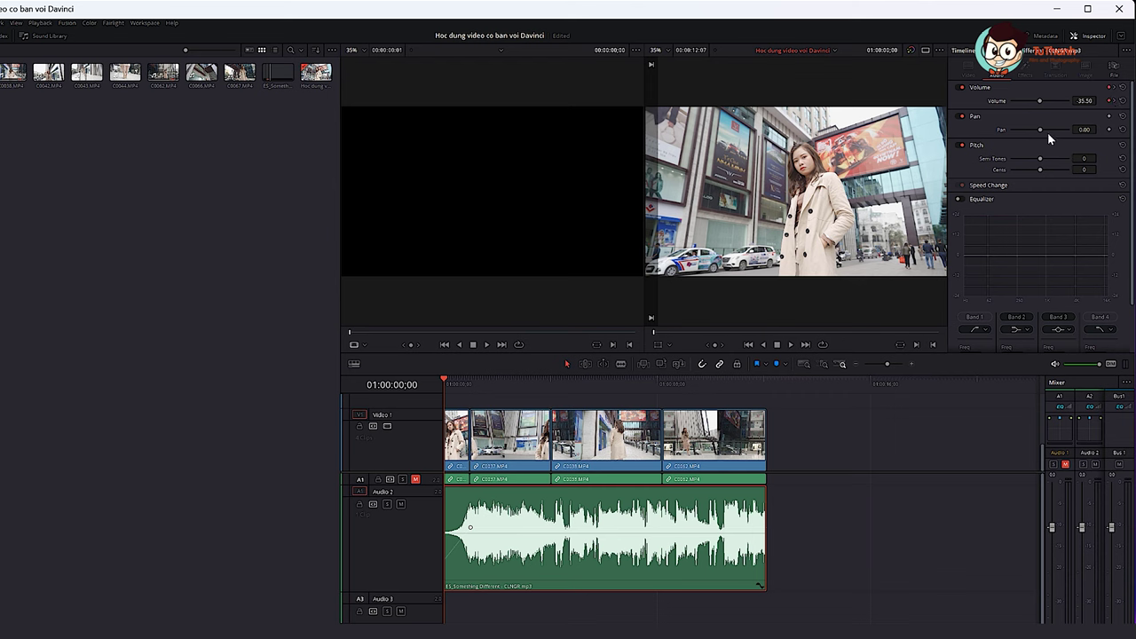
pyautogui.click(1113, 104)
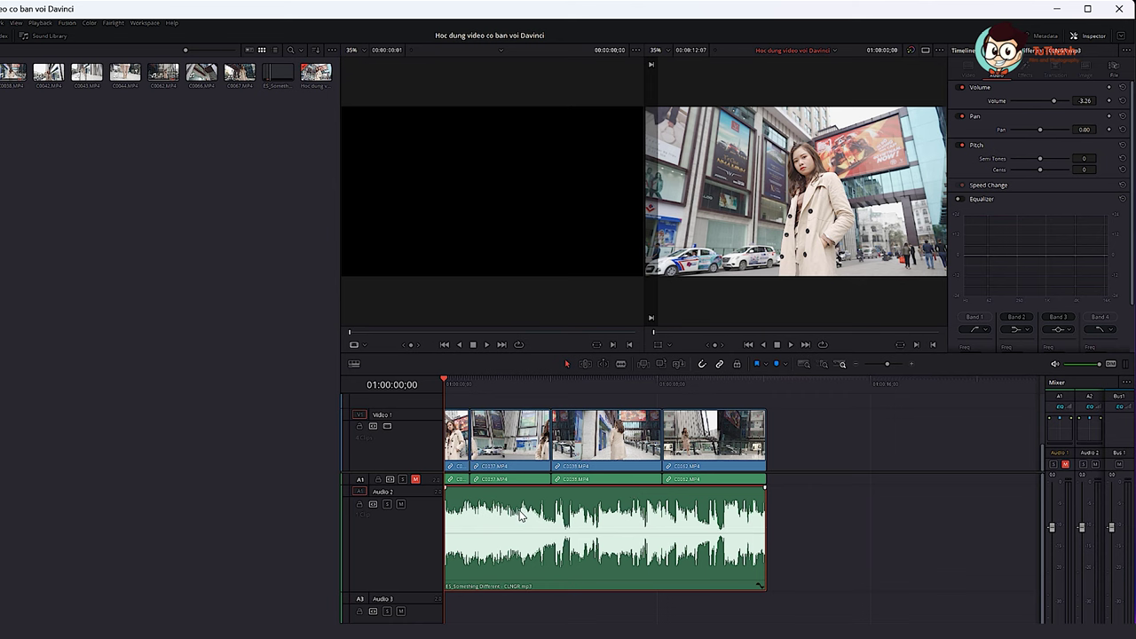
pyautogui.scroll(3, 520, 516)
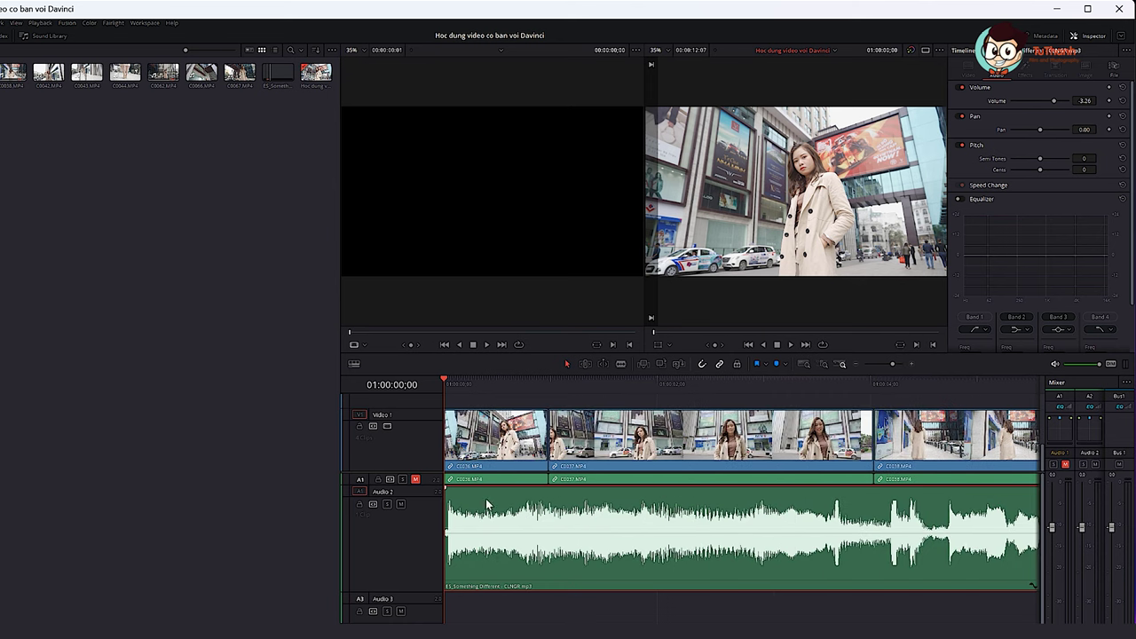
# Drag a fade-out onto the end of the music clip and play it back.
pyautogui.scroll(-3, 791, 507)
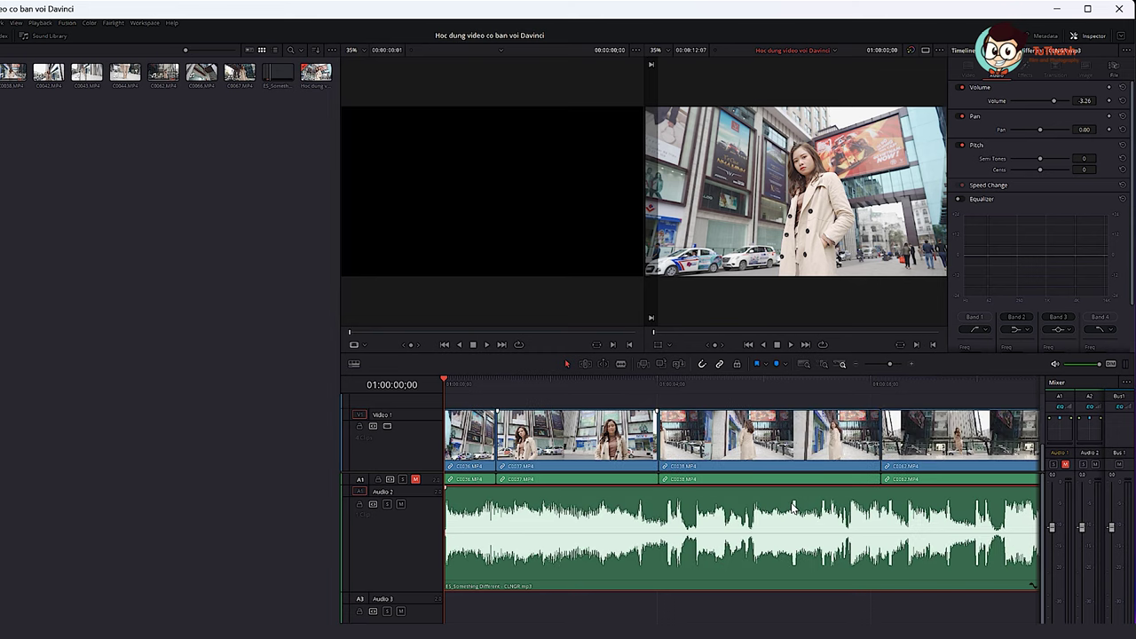
pyautogui.click(765, 384)
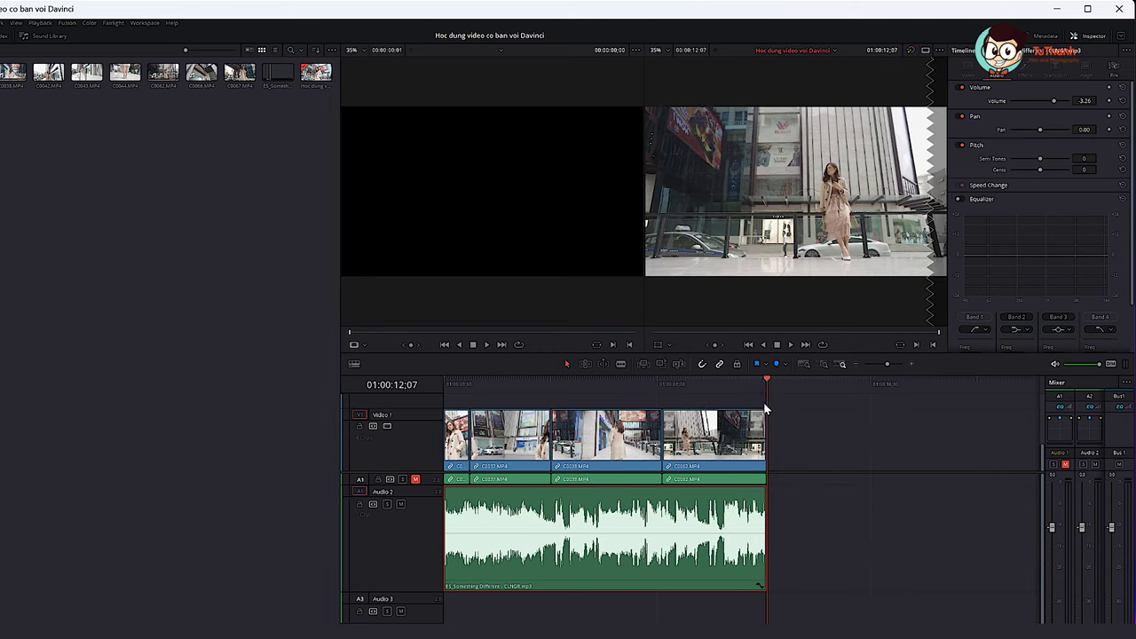
pyautogui.click(738, 381)
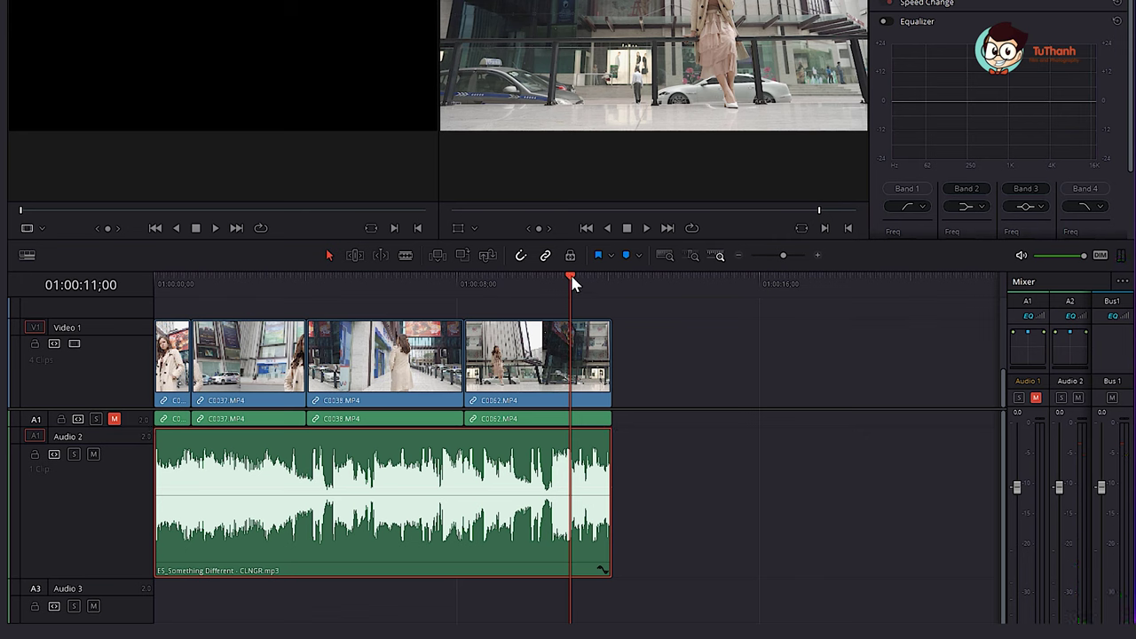
pyautogui.moveTo(570, 278); pyautogui.dragTo(612, 277)
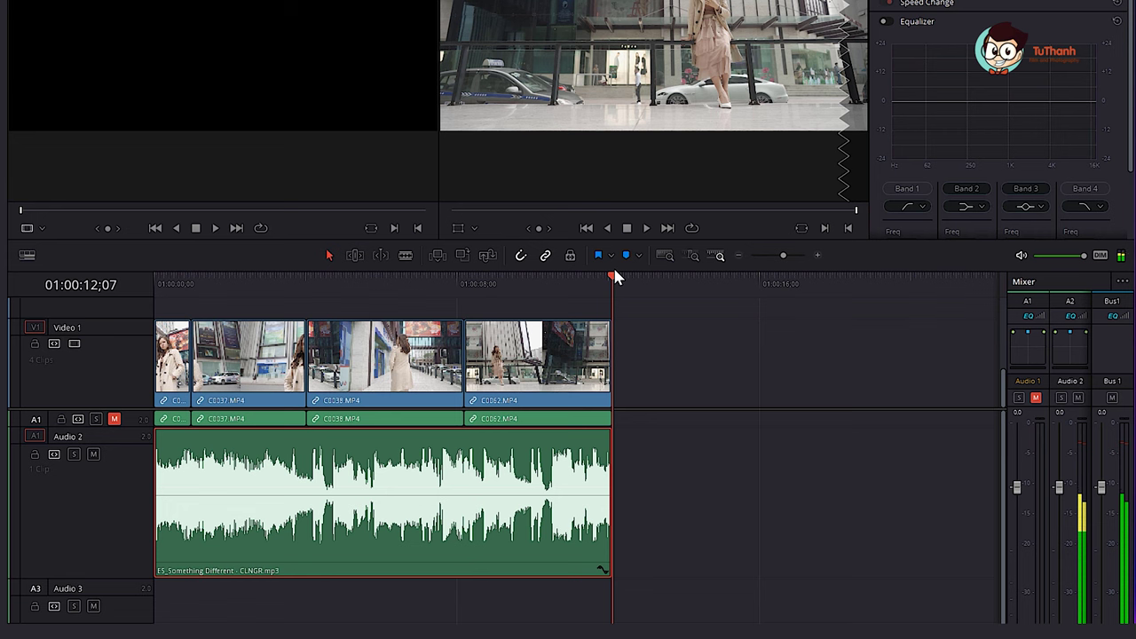
pyautogui.moveTo(615, 278); pyautogui.dragTo(580, 283)
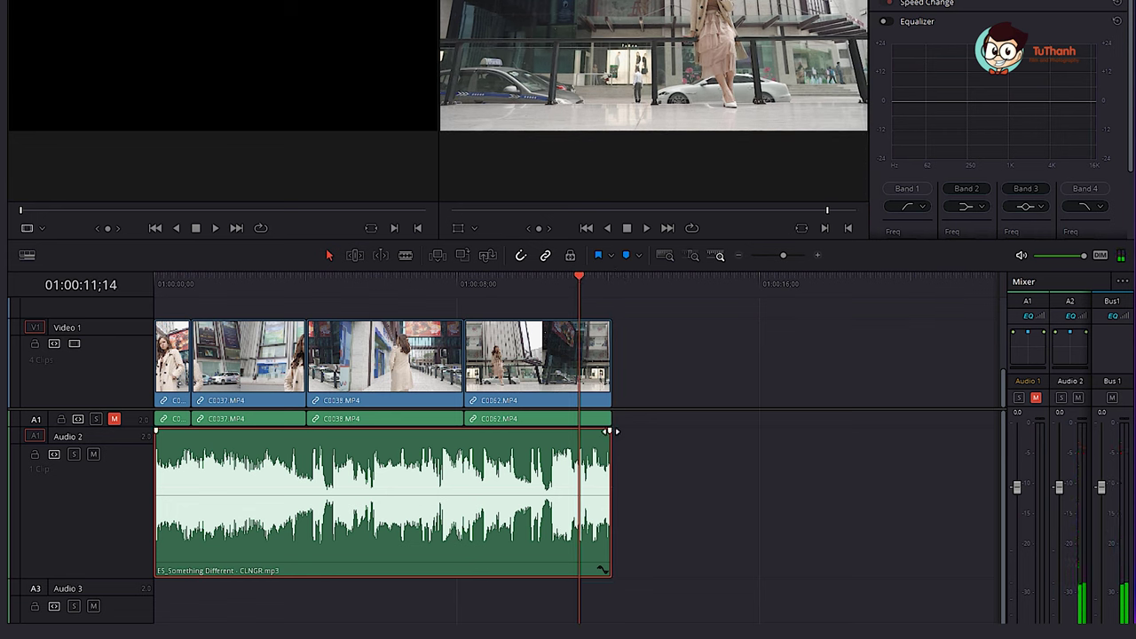
pyautogui.moveTo(609, 431)
pyautogui.mouseDown()
pyautogui.moveTo(538, 435)
pyautogui.moveTo(553, 434)
pyautogui.mouseUp()
pyautogui.click(427, 284)
pyautogui.press('space')
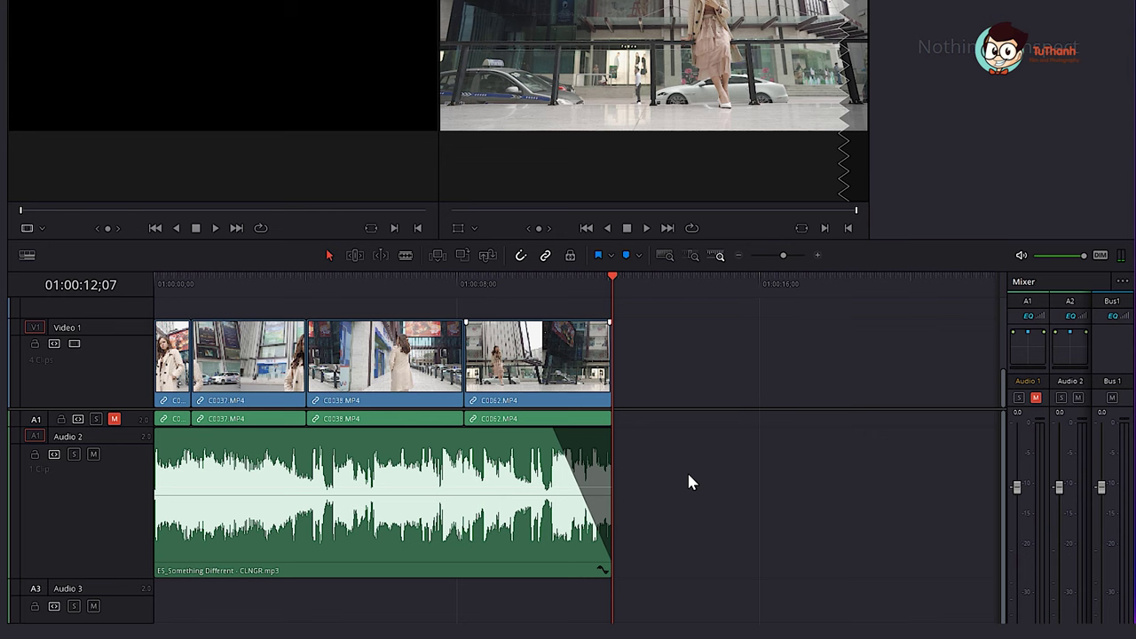
pyautogui.click(333, 302)
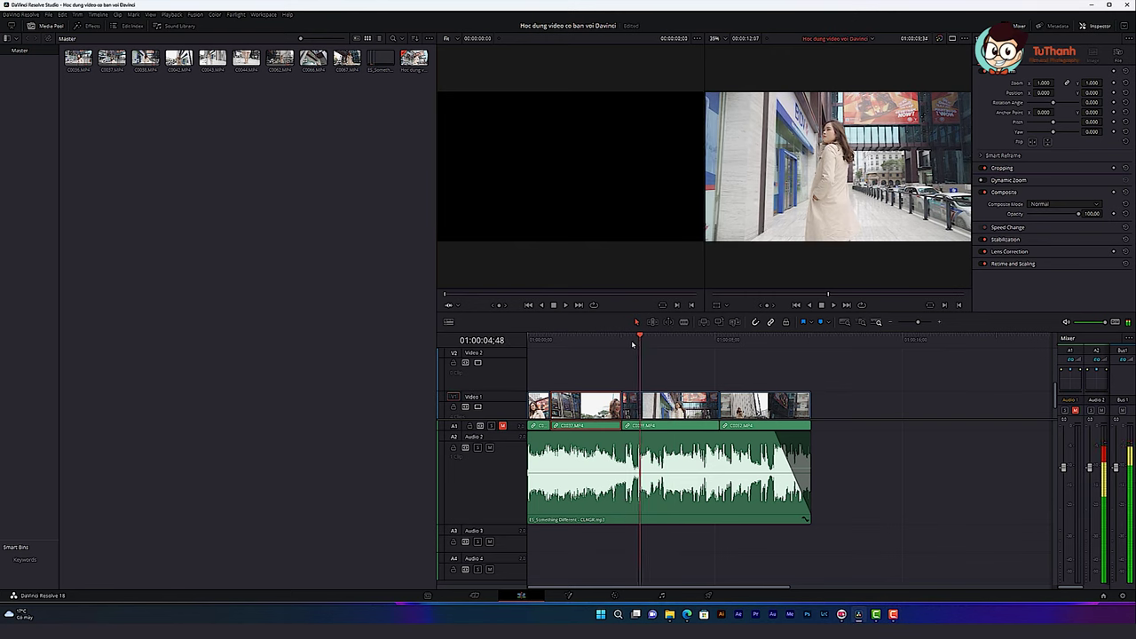
pyautogui.moveTo(672, 348)
pyautogui.mouseDown()
pyautogui.moveTo(639, 348)
pyautogui.moveTo(702, 369)
pyautogui.mouseUp()
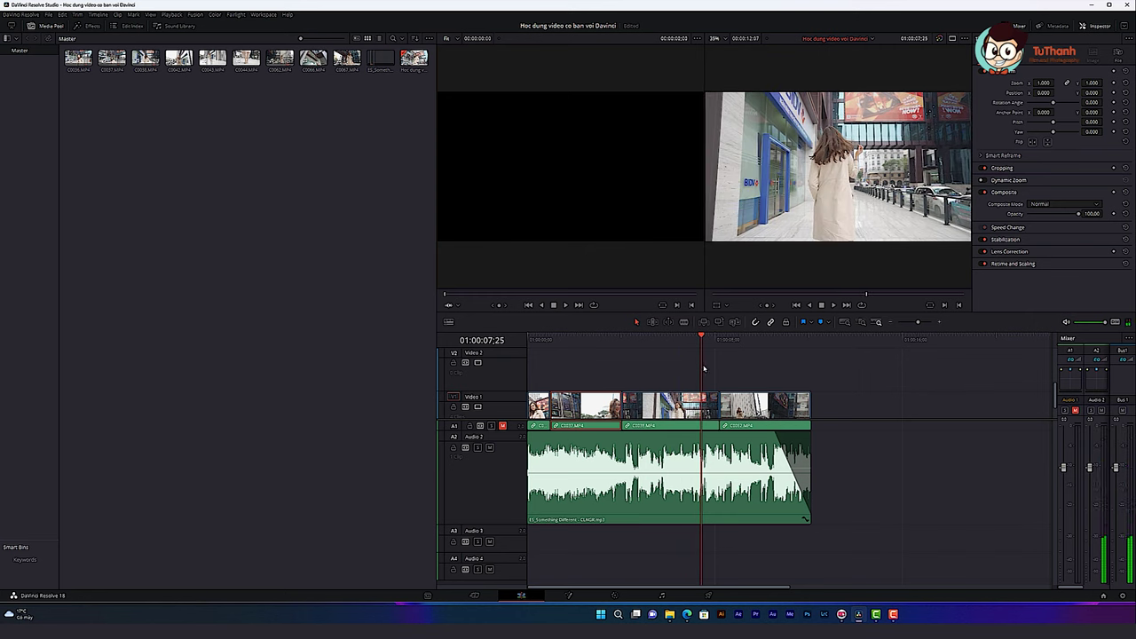
# Hide the Media Pool and show the Titles list in the Effects library.
pyautogui.click(635, 345)
pyautogui.press('space')
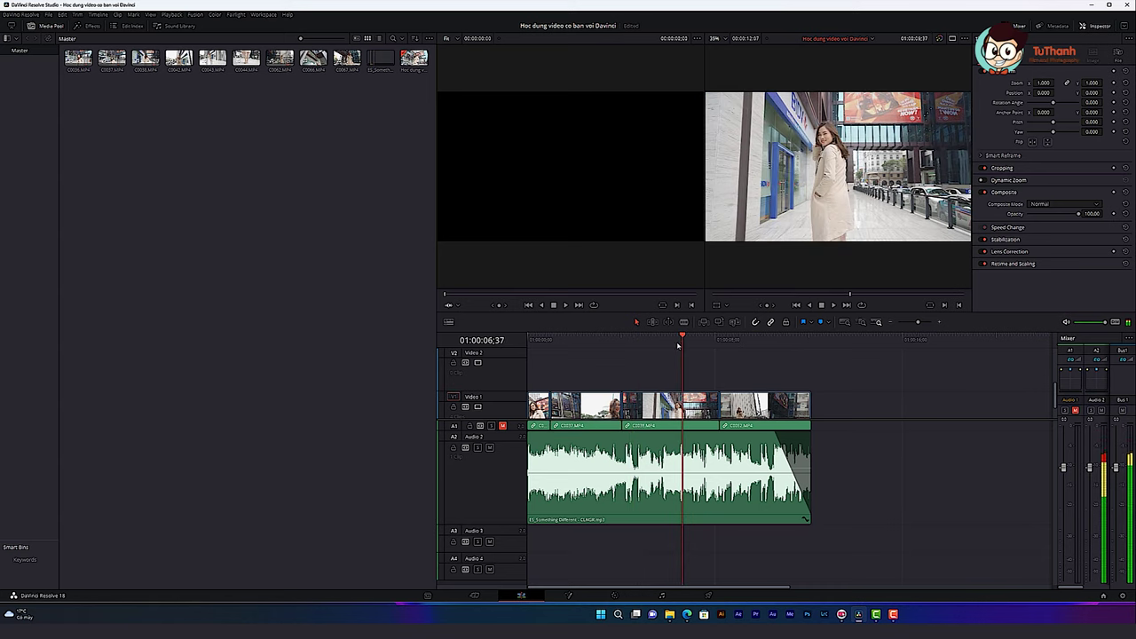
pyautogui.moveTo(588, 338); pyautogui.dragTo(605, 344)
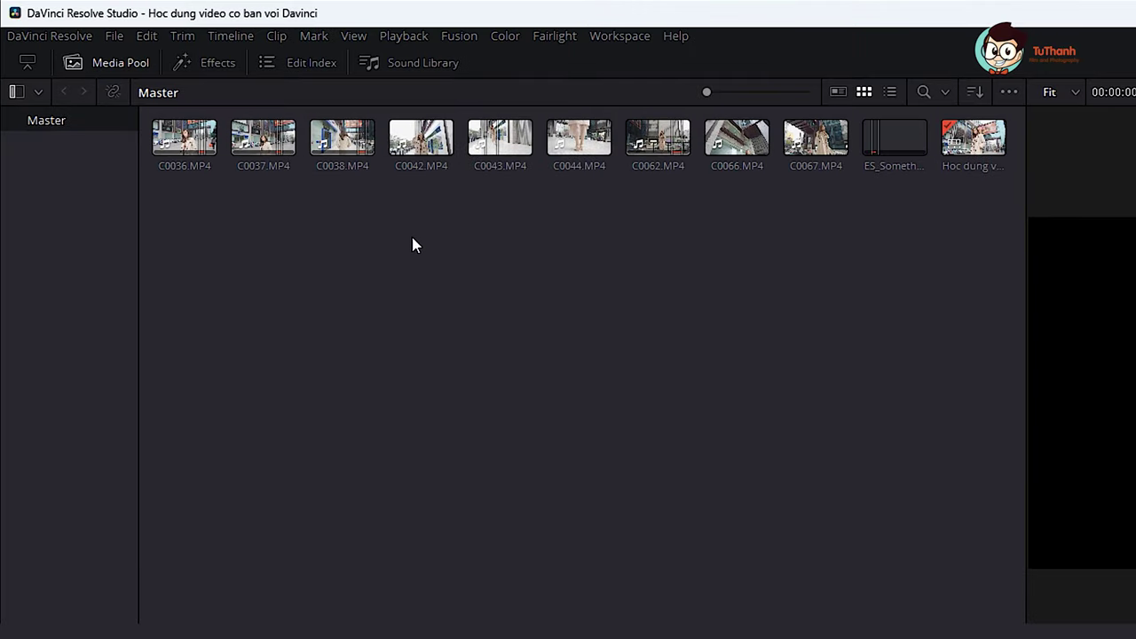
pyautogui.click(79, 58)
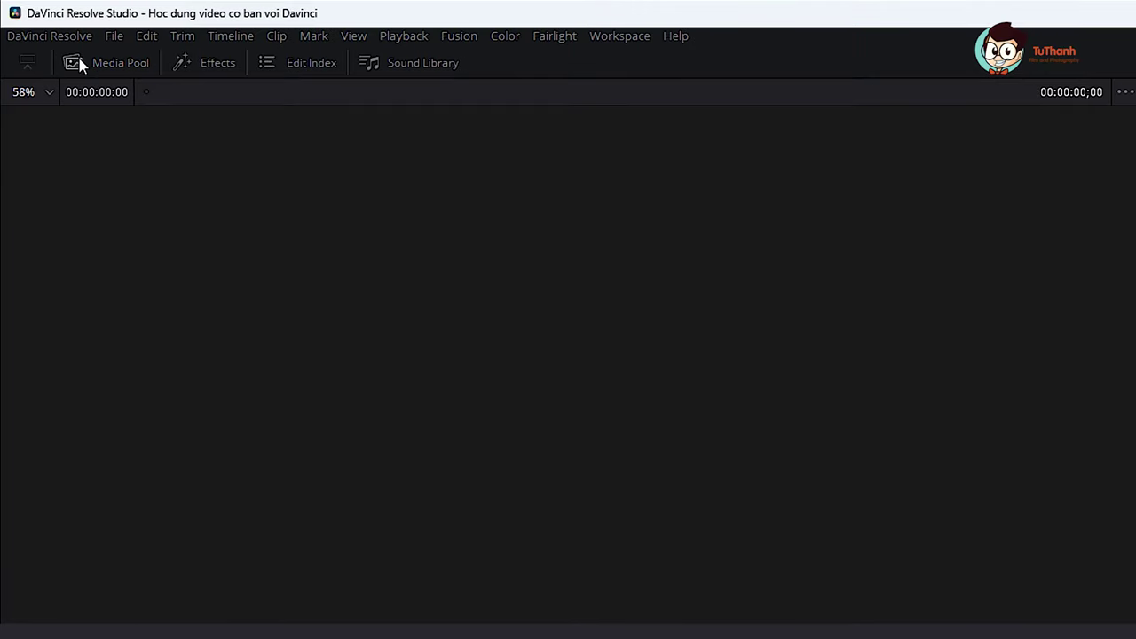
pyautogui.click(190, 62)
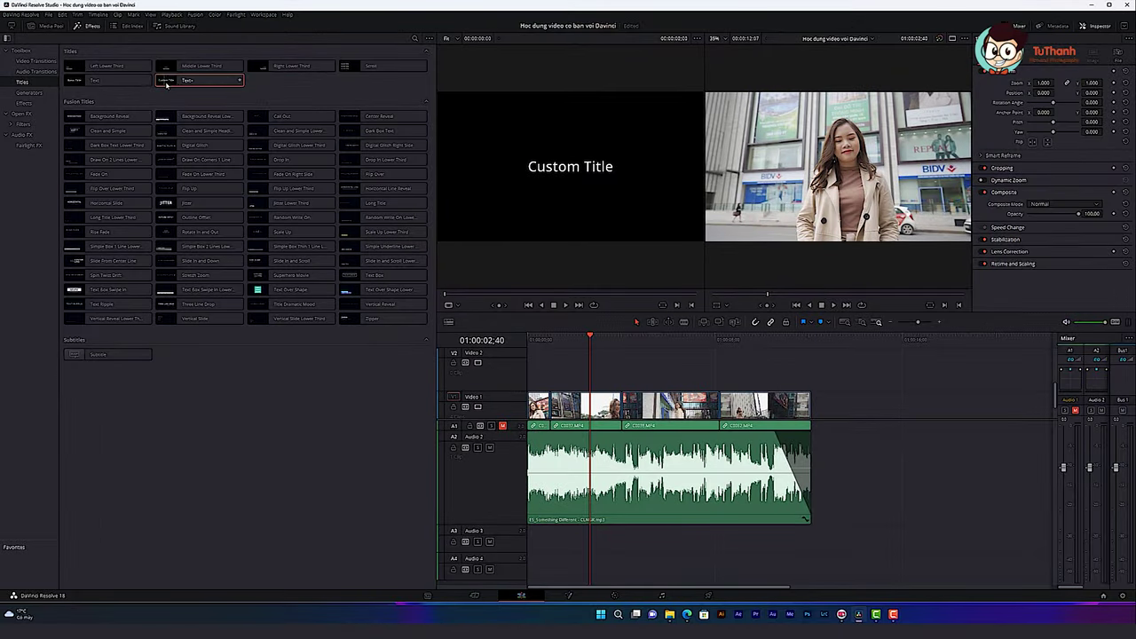
# Drop a Text+ title on Video 2 over the last shot, trimmed to end with the video.
pyautogui.moveTo(179, 83); pyautogui.dragTo(733, 361)
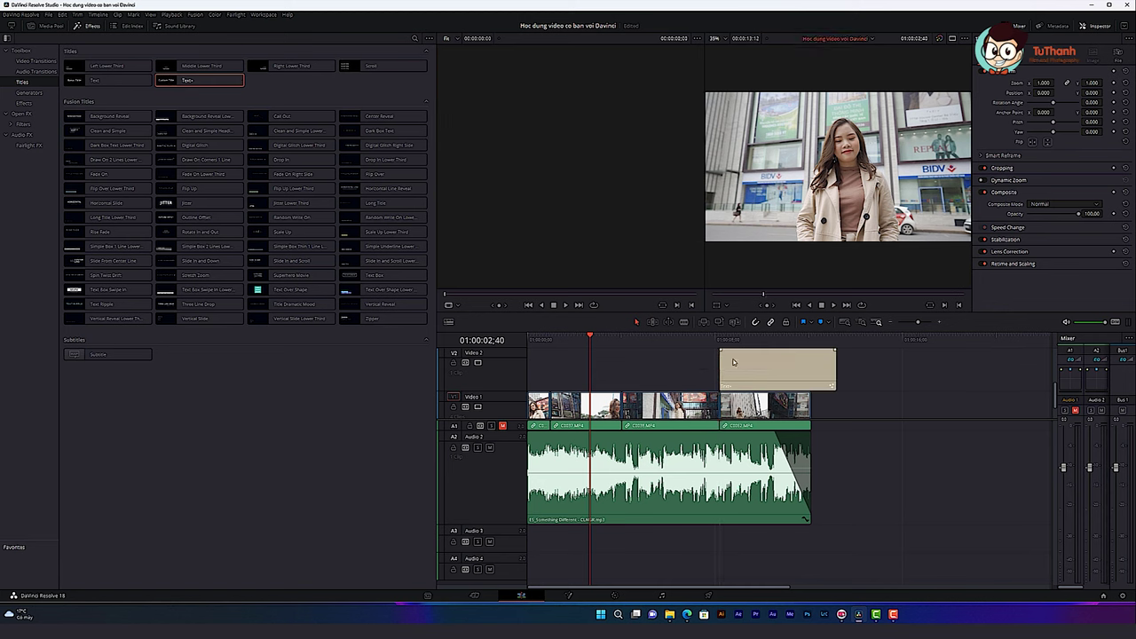
pyautogui.click(750, 345)
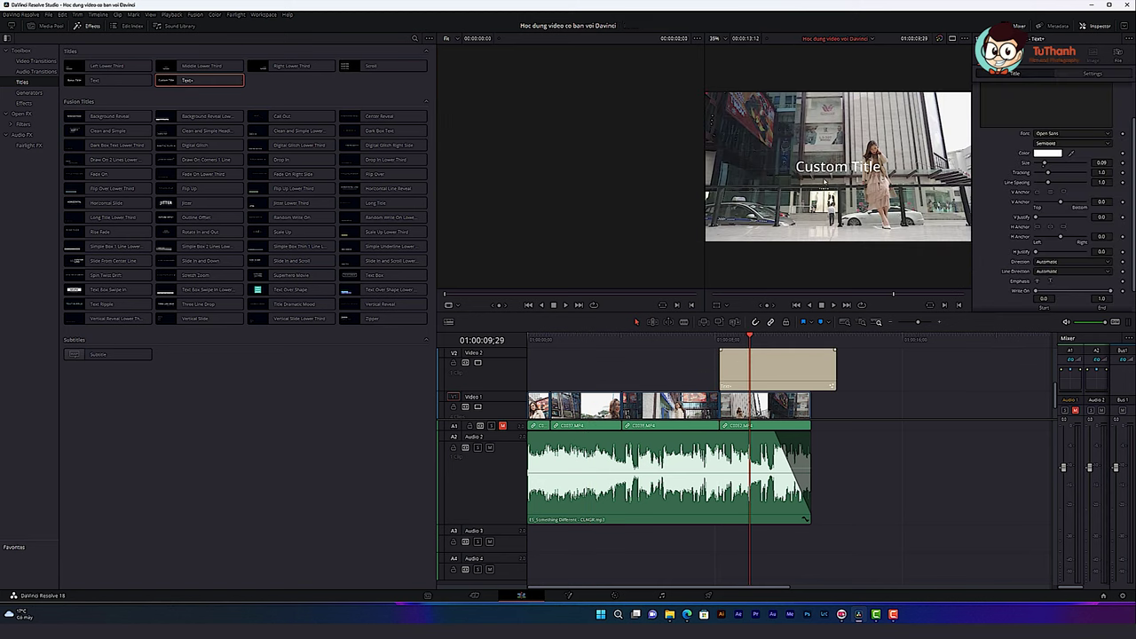
pyautogui.moveTo(750, 339); pyautogui.dragTo(756, 339)
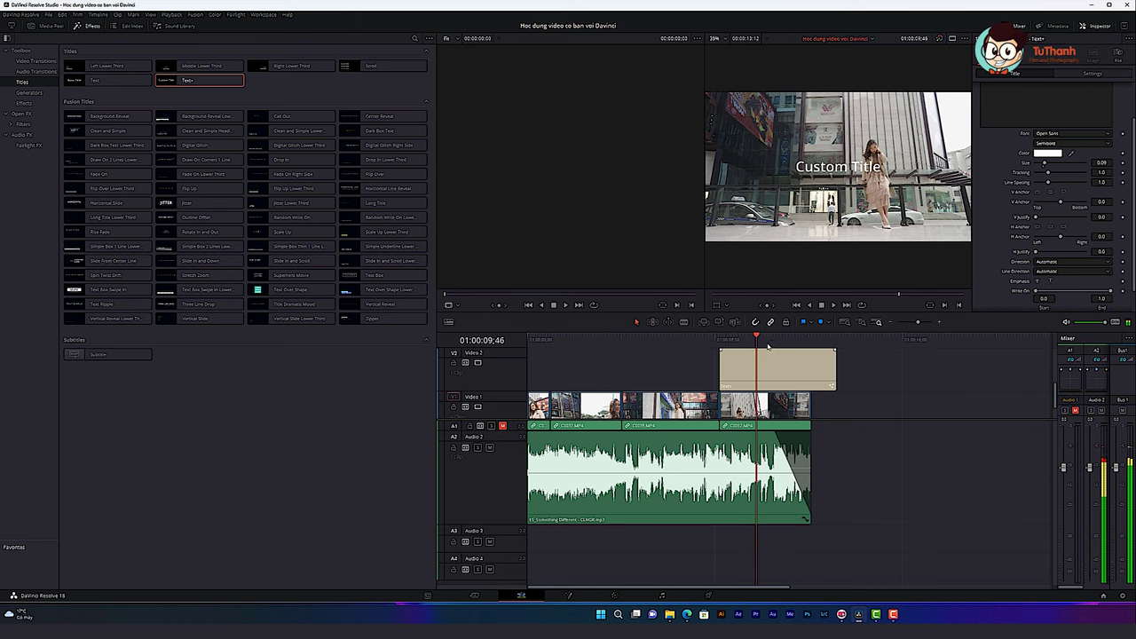
pyautogui.moveTo(832, 365); pyautogui.dragTo(809, 367)
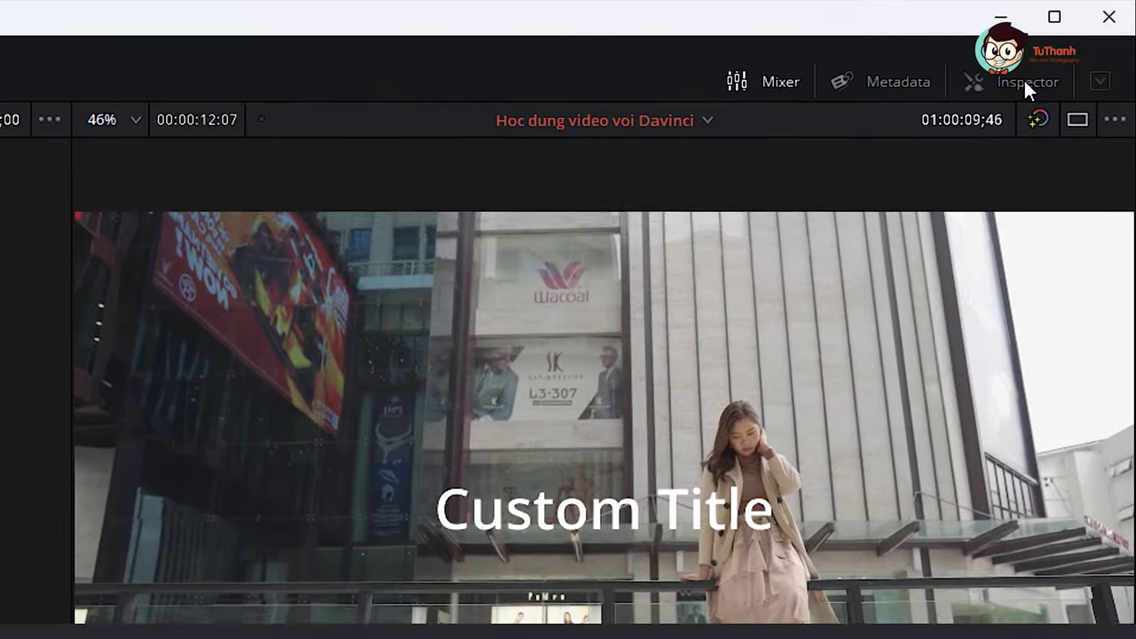
pyautogui.click(1023, 78)
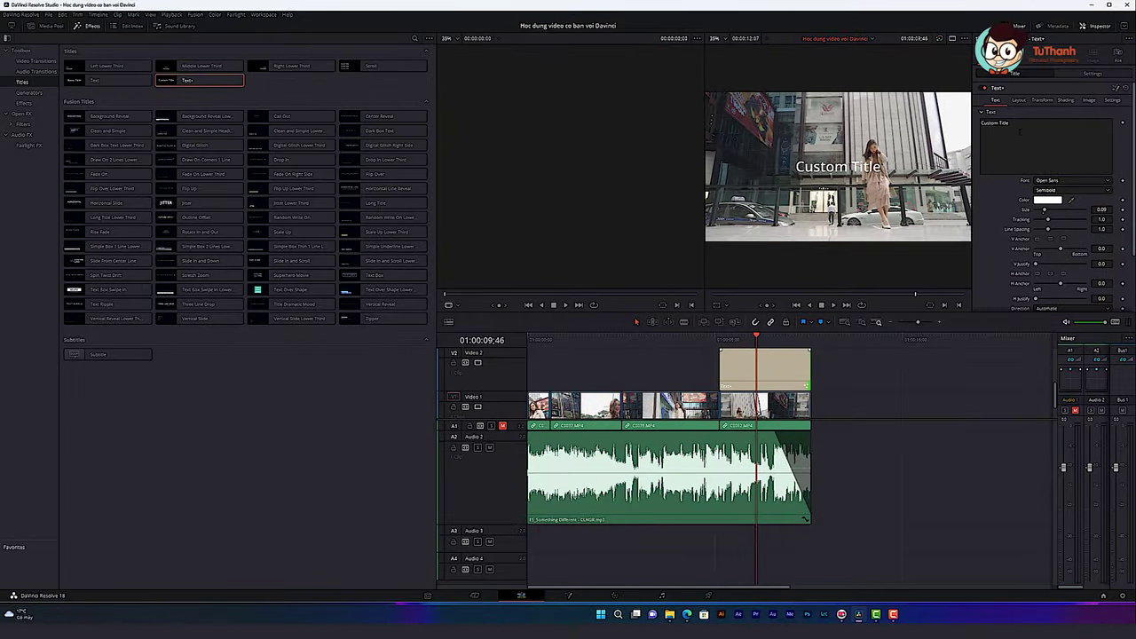
# Replace the 'Custom Title' text with 'Học dựng video cơ bản'.
pyautogui.click(1019, 130)
pyautogui.hotkey('ctrl', 'a')
pyautogui.write('Hoc u')
pyautogui.write('ựng video cơ bản')
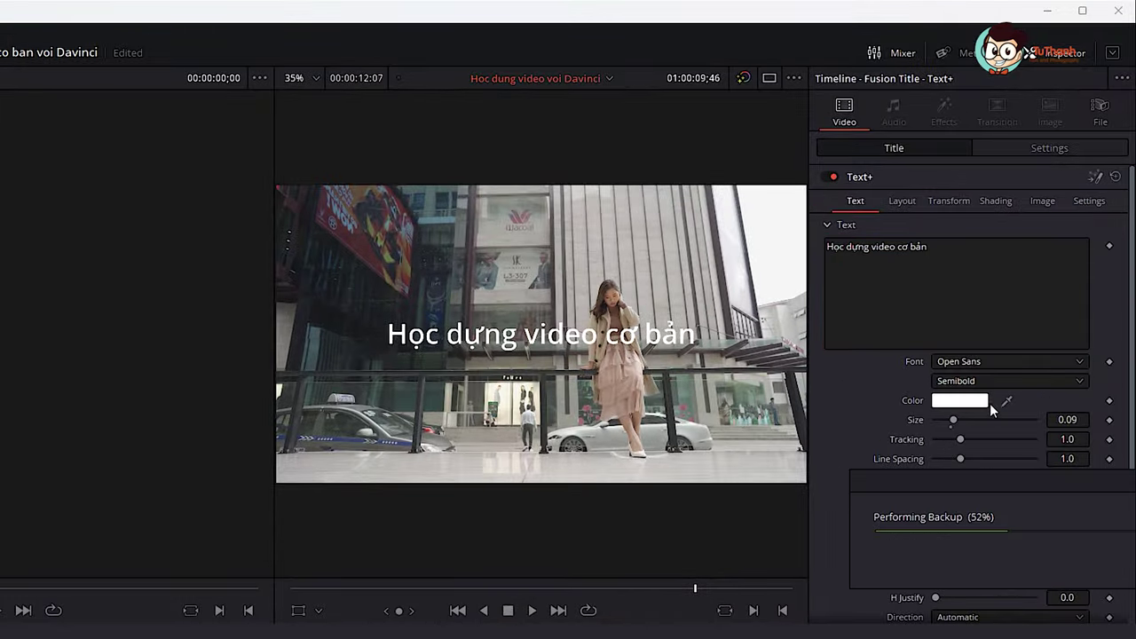
# Set the title font to iCiel Fester Semi-Condensed Bold and colour it orange.
pyautogui.click(993, 360)
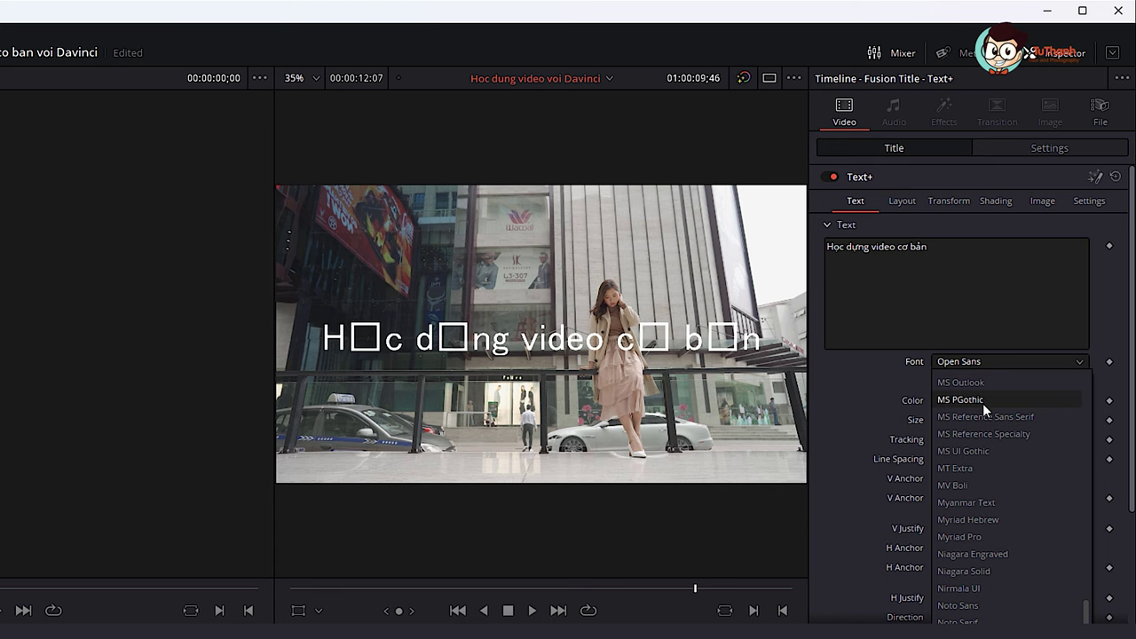
pyautogui.press('i')
pyautogui.click(1001, 386)
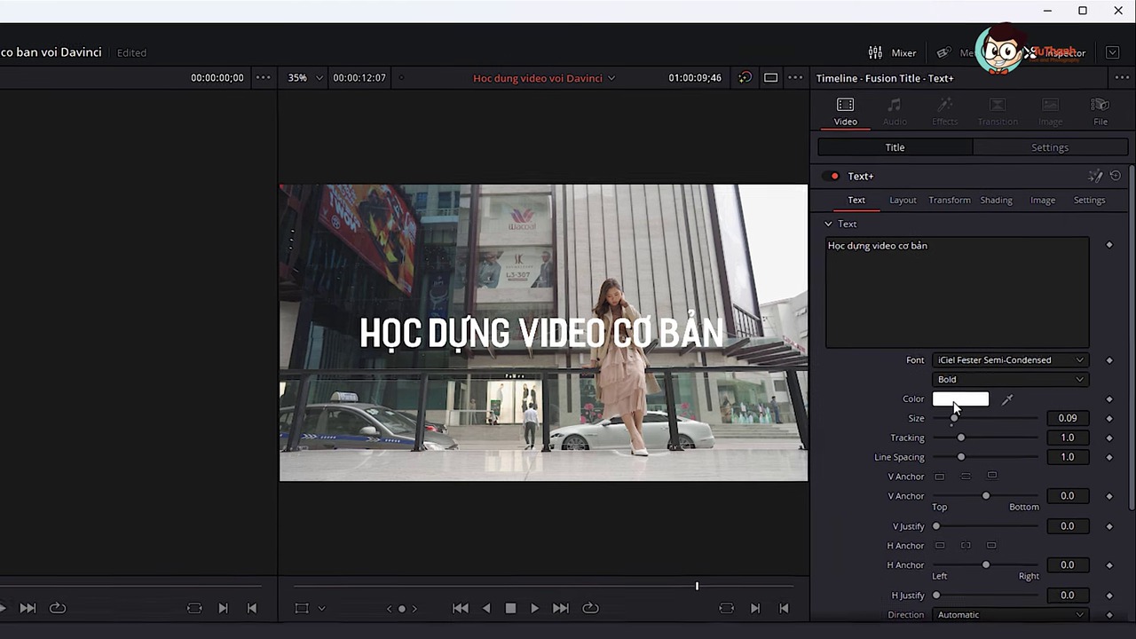
pyautogui.click(958, 400)
pyautogui.click(165, 443)
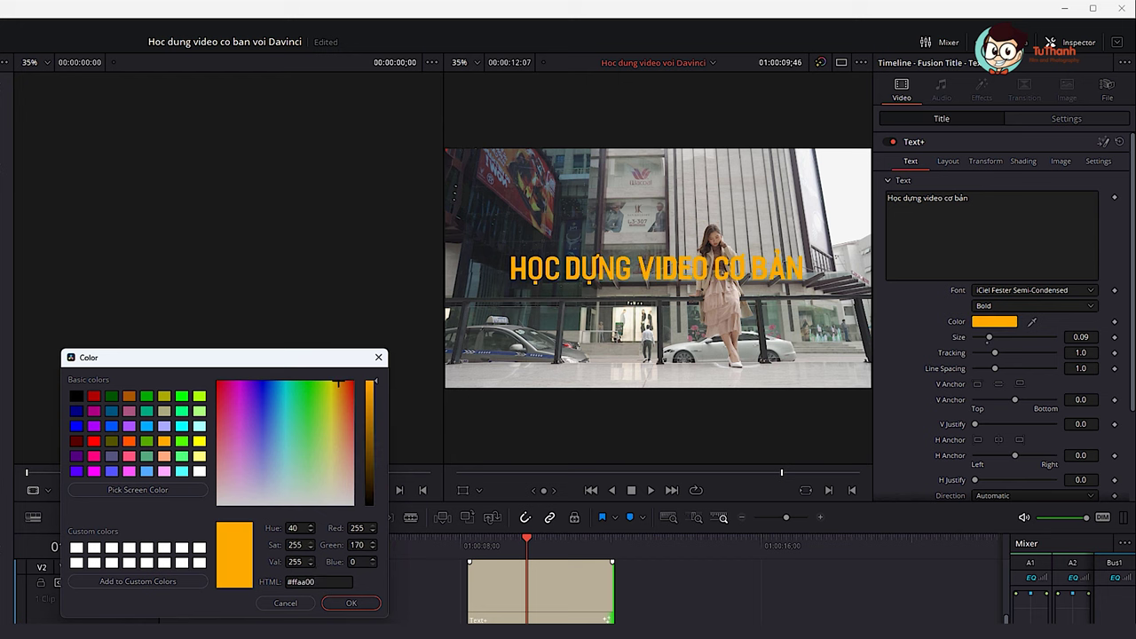
# Confirm the orange colour and enlarge the title text to size 0.1142.
pyautogui.click(348, 604)
pyautogui.moveTo(988, 338); pyautogui.dragTo(993, 343)
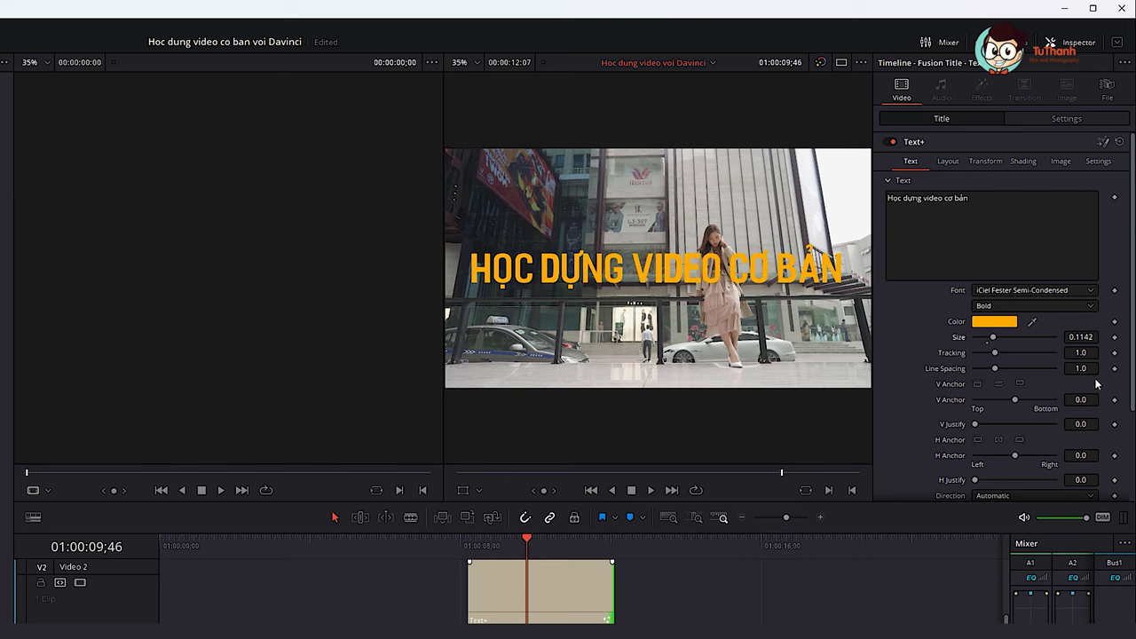
pyautogui.moveTo(1132, 243); pyautogui.dragTo(1133, 360)
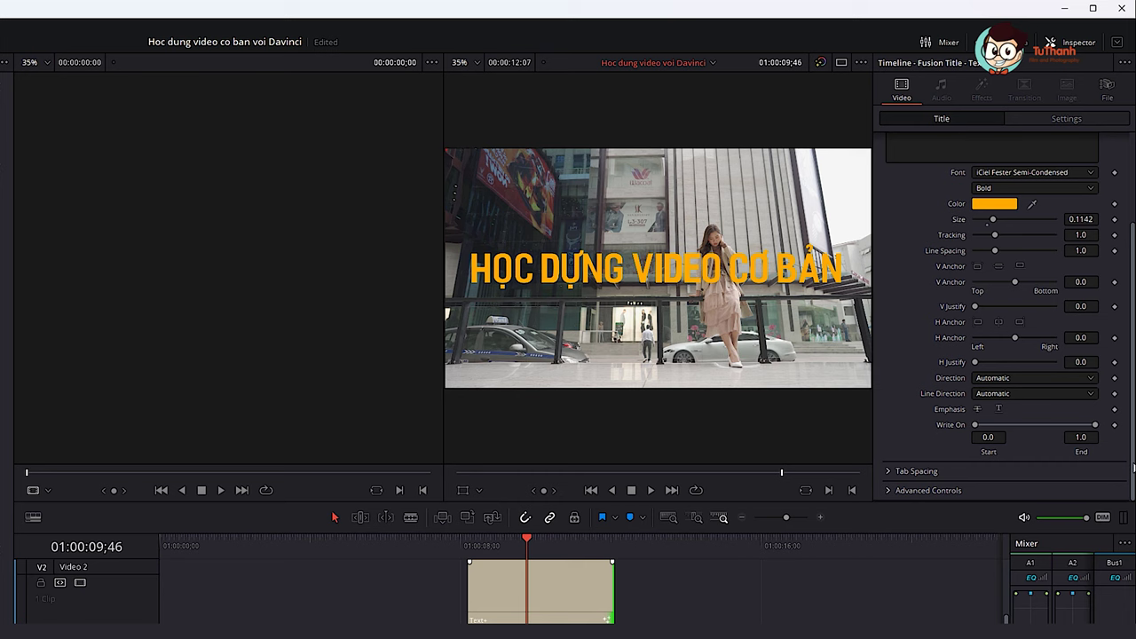
pyautogui.moveTo(1133, 467); pyautogui.dragTo(1133, 372)
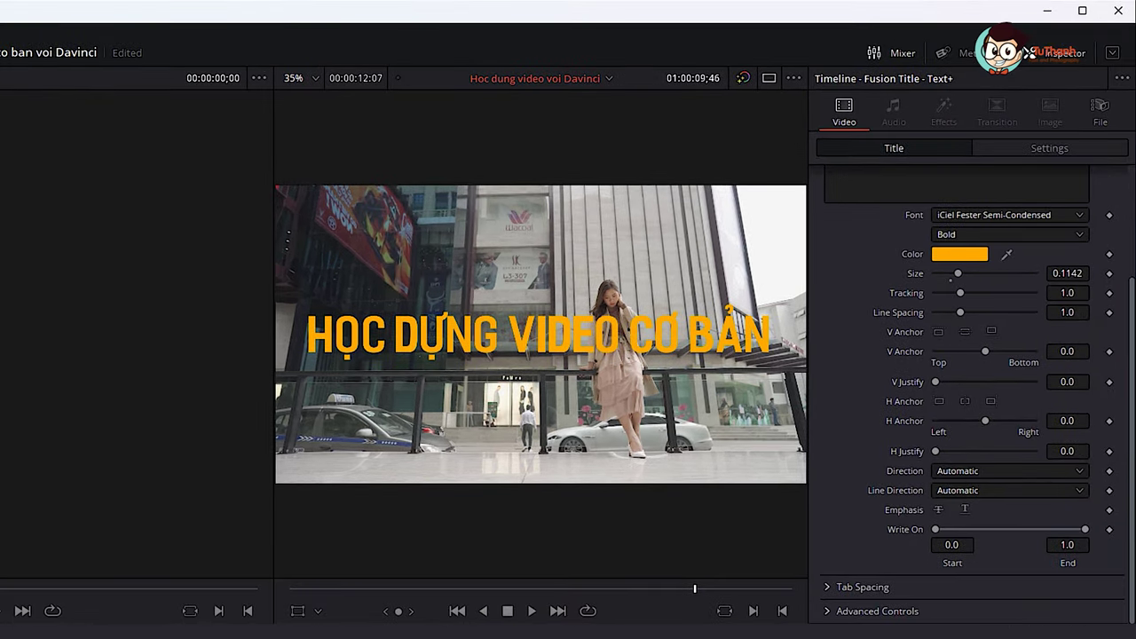
pyautogui.moveTo(1133, 372); pyautogui.dragTo(1133, 281)
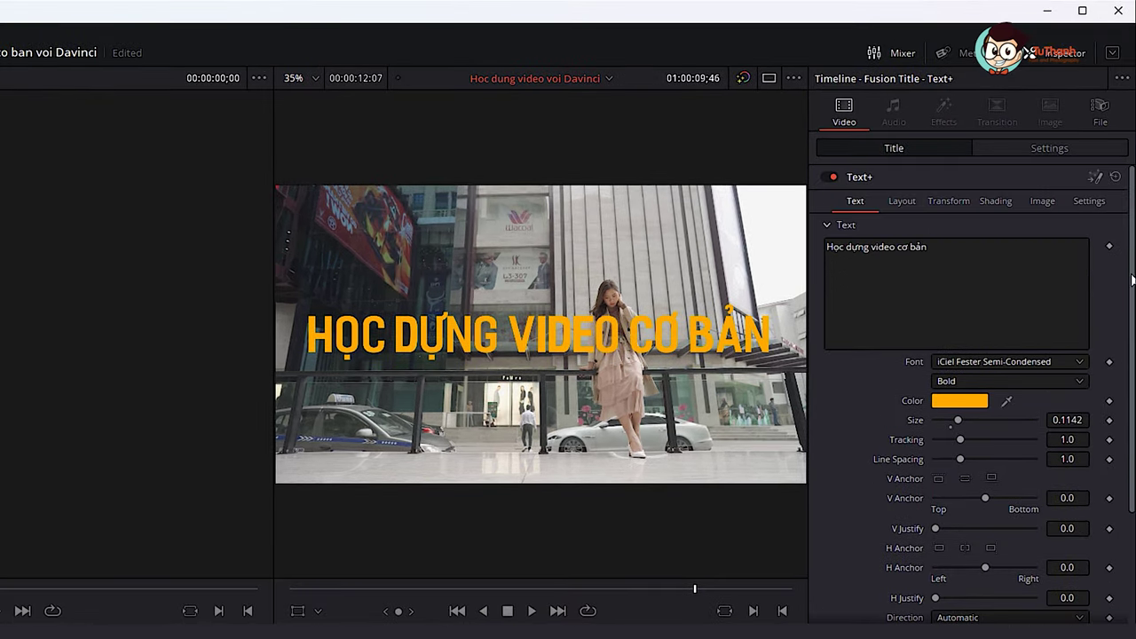
# Enable the Red Outline shading element with thickness 0.0402.
pyautogui.click(998, 204)
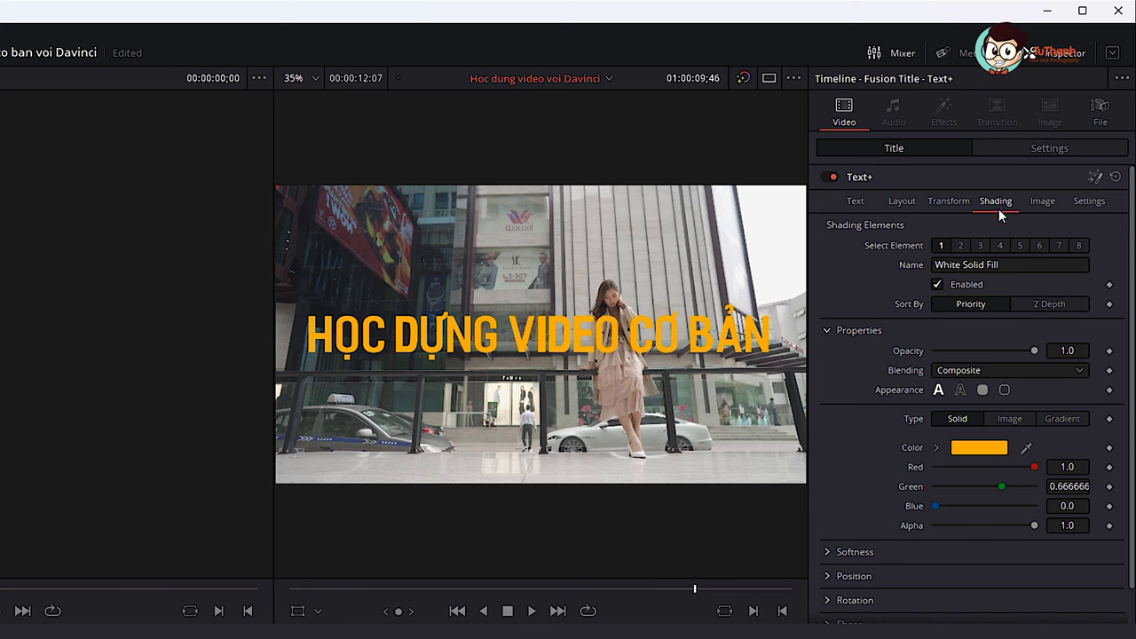
pyautogui.click(959, 246)
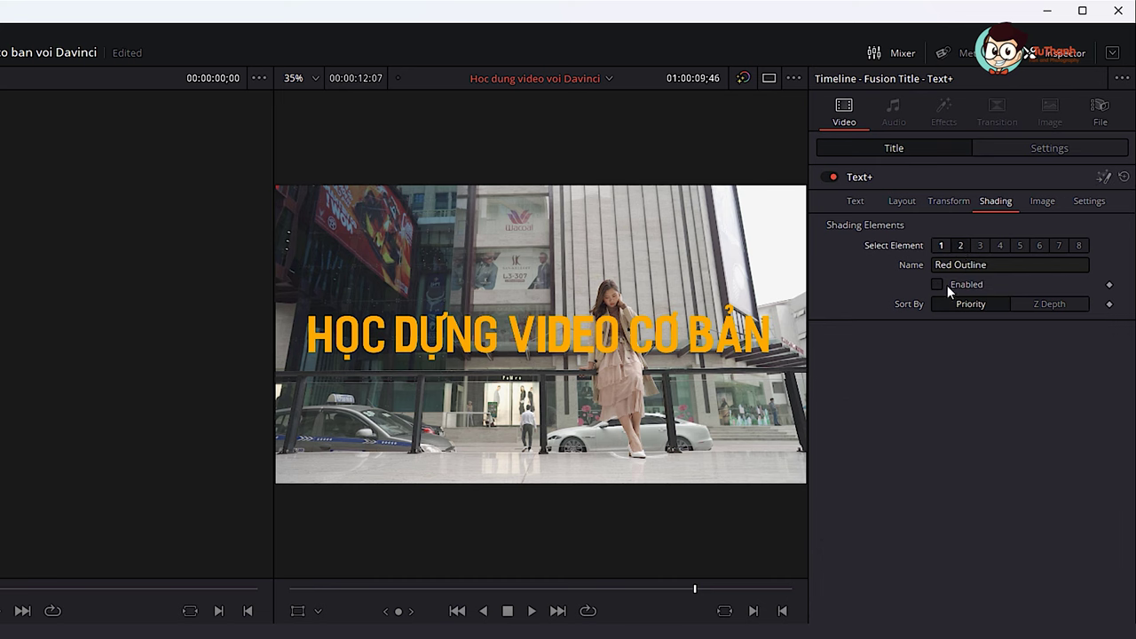
pyautogui.click(937, 285)
pyautogui.scroll(-2, 1057, 351)
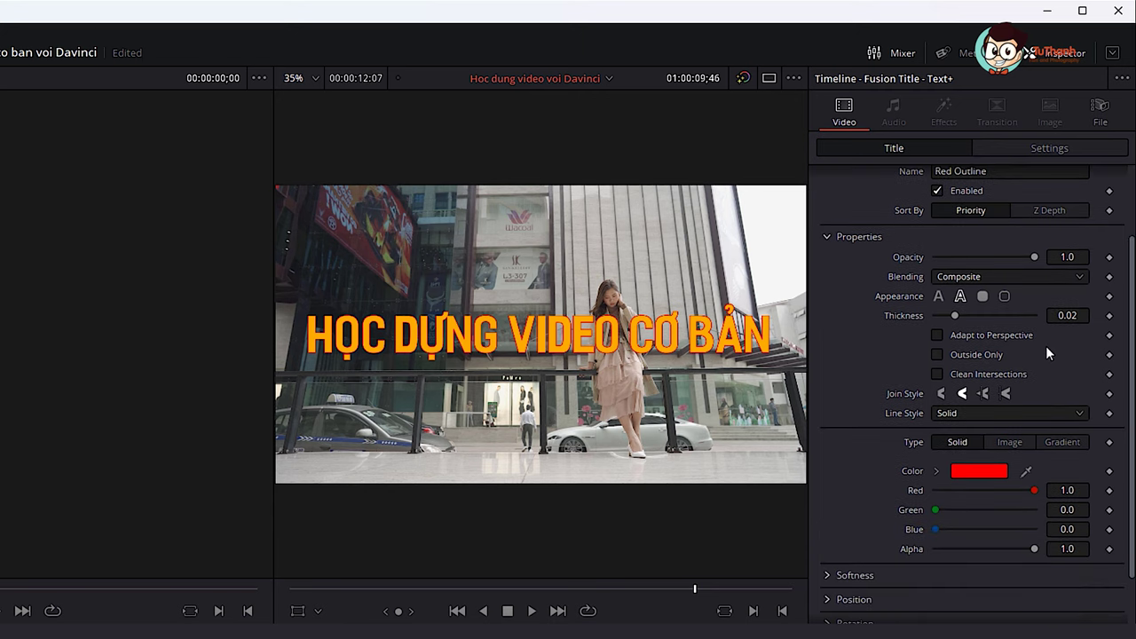
pyautogui.scroll(1, 1011, 342)
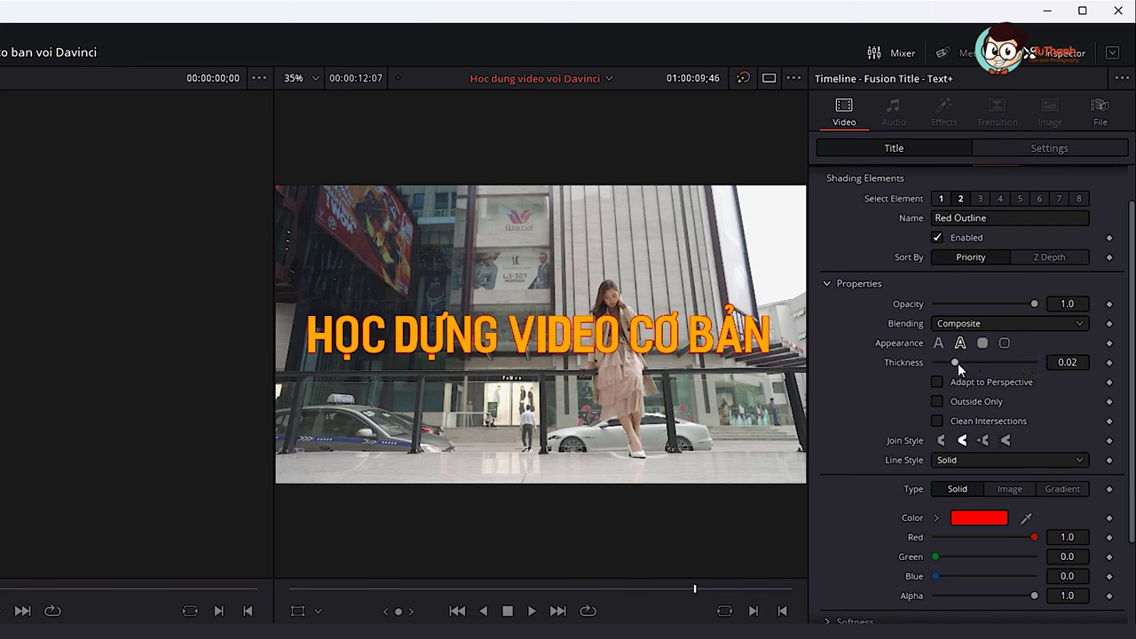
pyautogui.moveTo(958, 363); pyautogui.dragTo(978, 365)
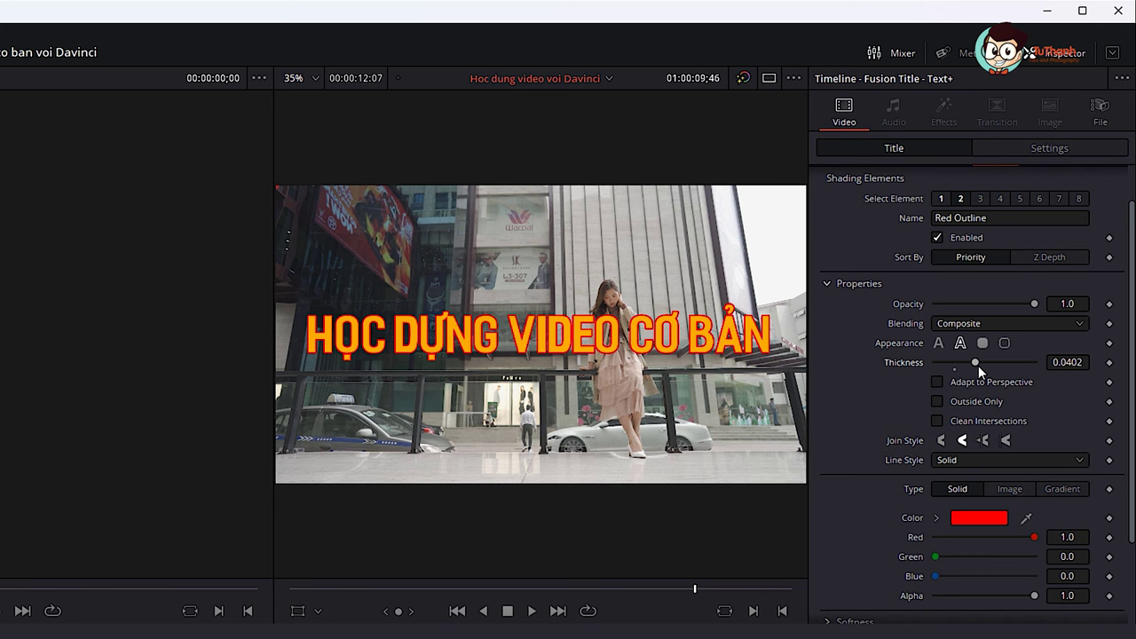
# Set the outline colour to white #ffffff.
pyautogui.click(979, 517)
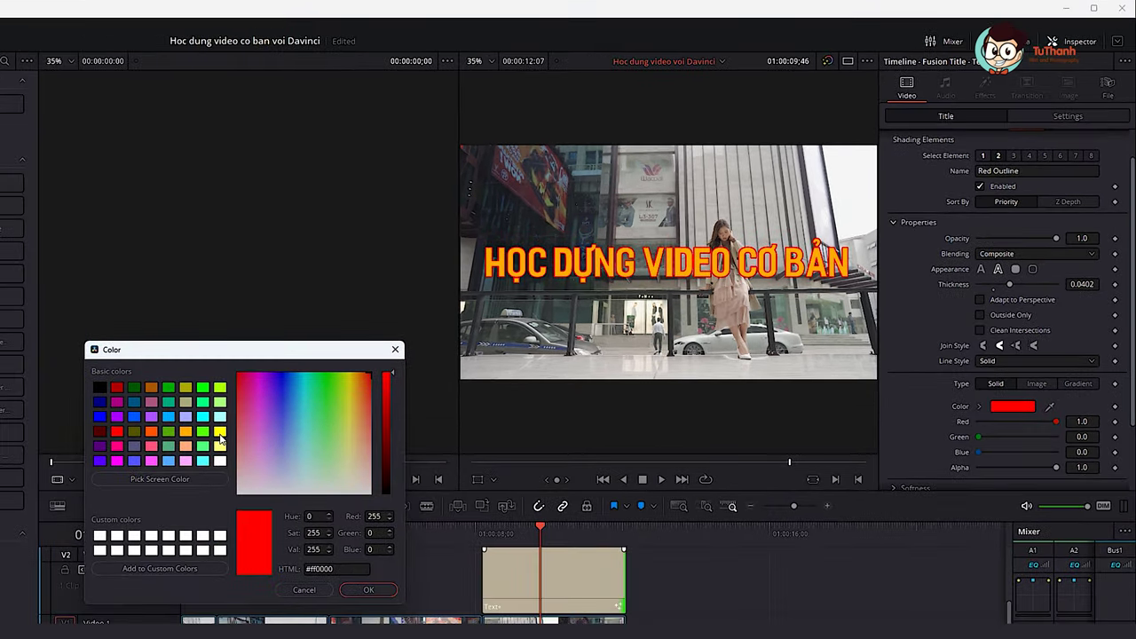
pyautogui.click(220, 431)
pyautogui.click(169, 417)
pyautogui.click(151, 401)
pyautogui.click(155, 446)
pyautogui.click(220, 460)
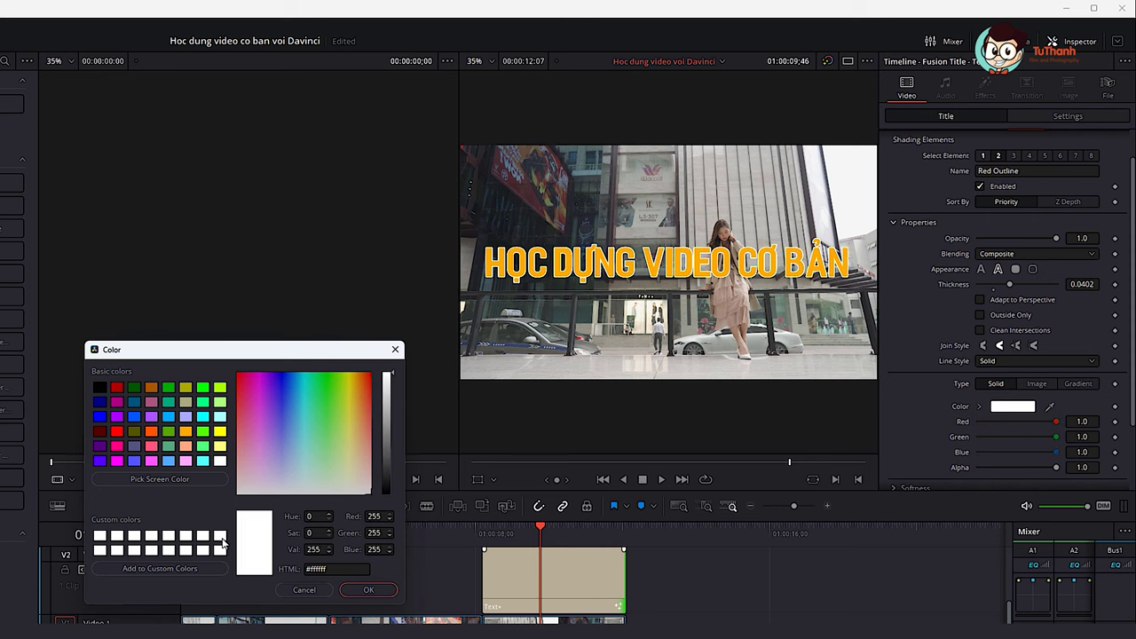
pyautogui.click(369, 590)
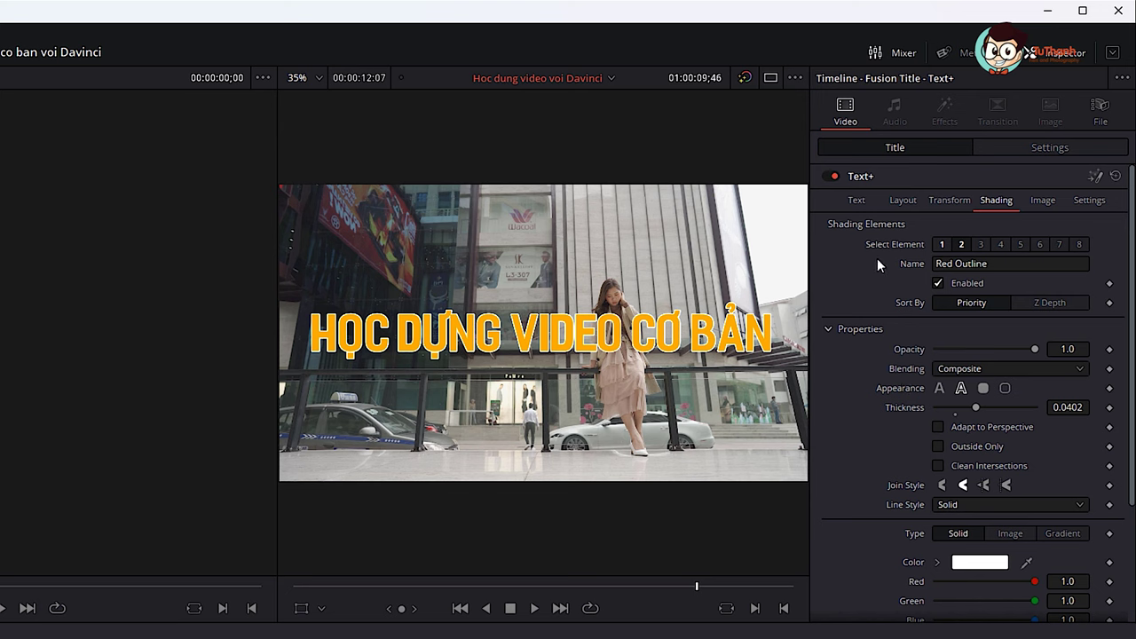
# Set the title's Zoom to 0.980 and Position Y to -381, near the frame bottom.
pyautogui.click(1062, 147)
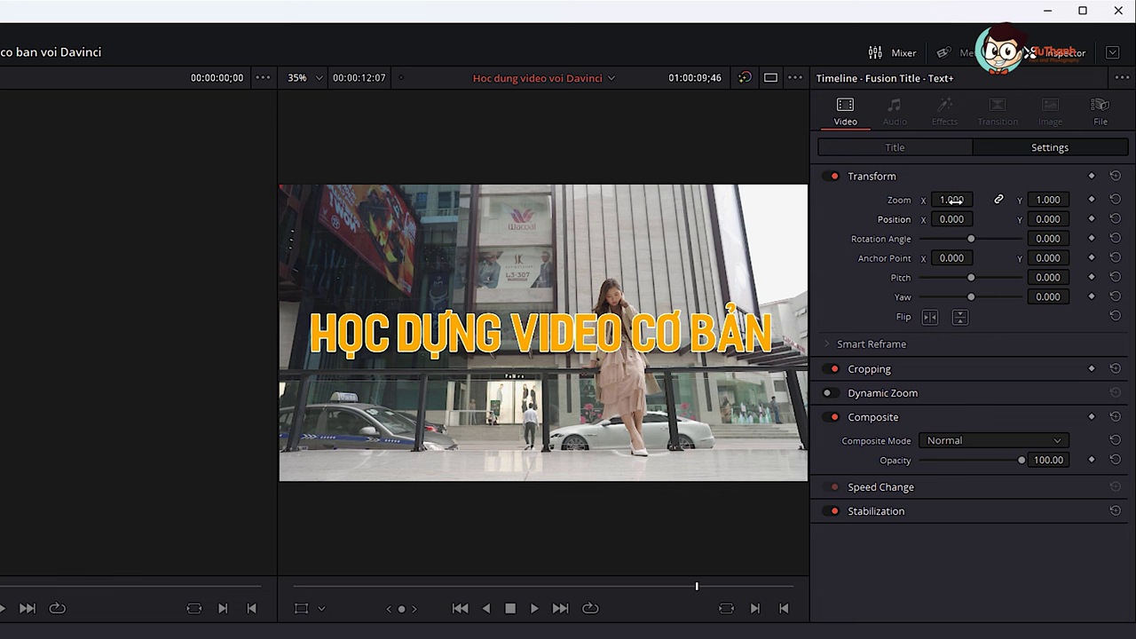
pyautogui.moveTo(952, 200); pyautogui.dragTo(978, 198)
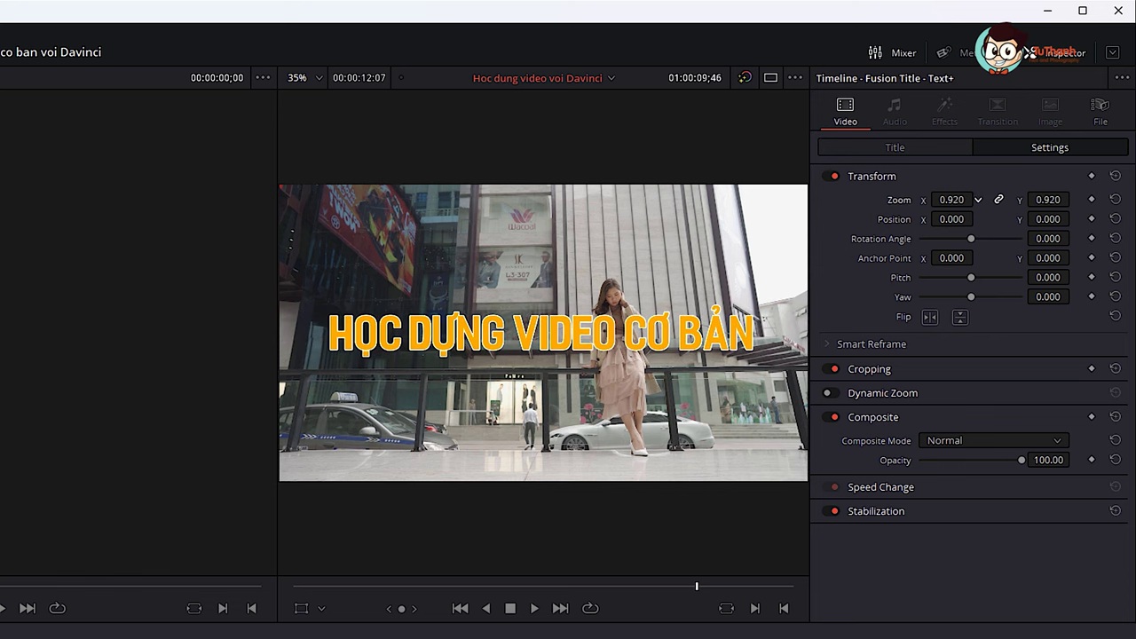
pyautogui.moveTo(952, 219); pyautogui.dragTo(1047, 223)
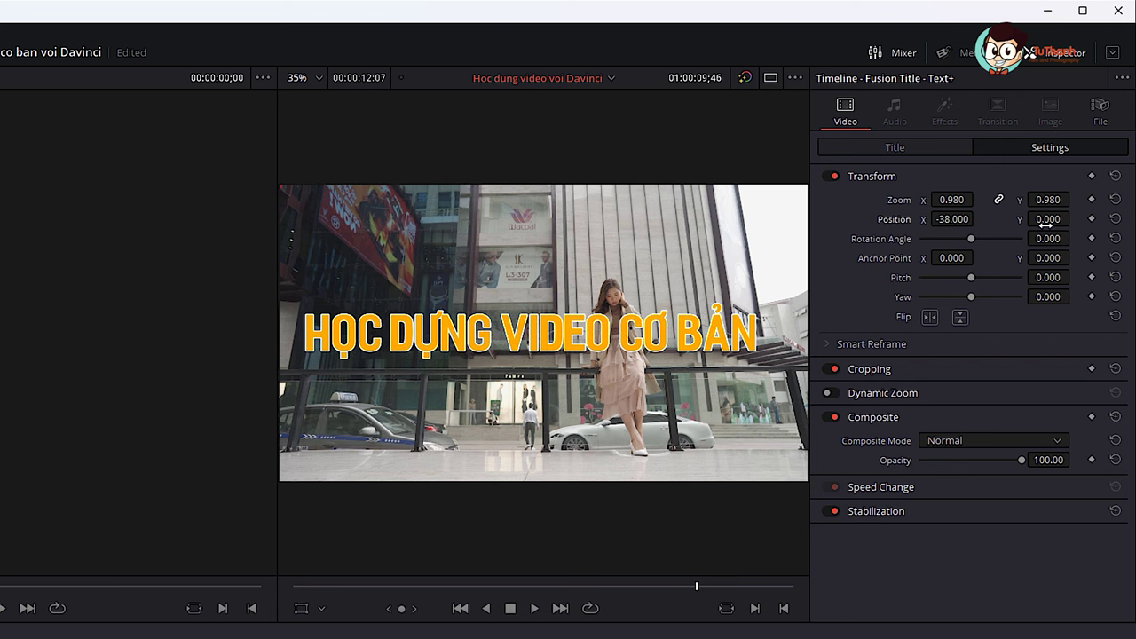
pyautogui.moveTo(1047, 223); pyautogui.dragTo(1075, 220)
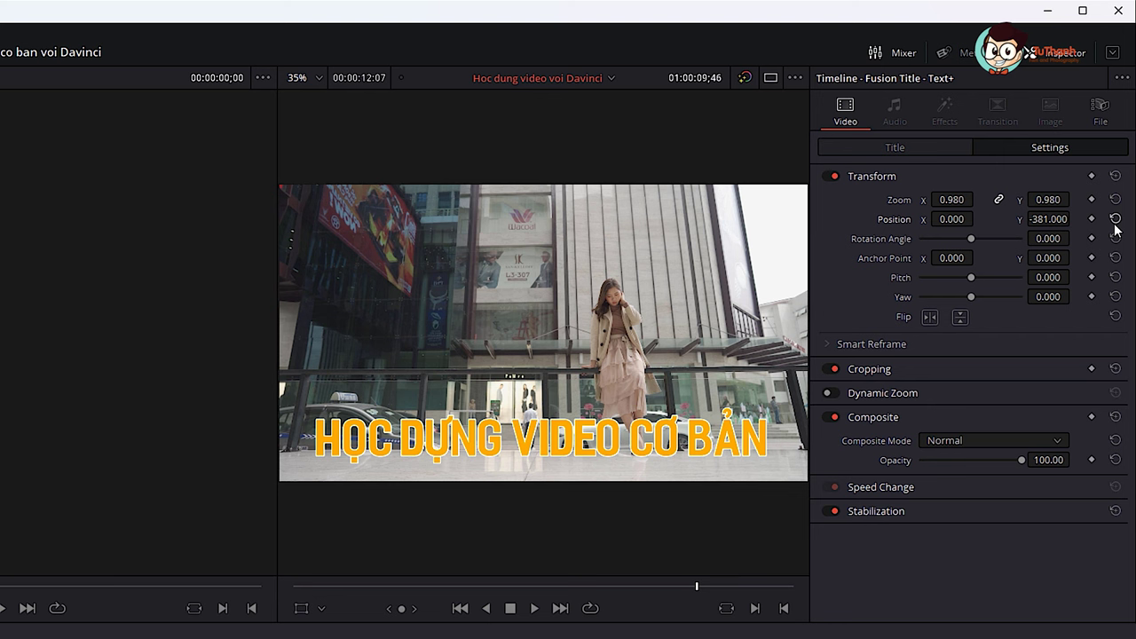
# Tilt the title back to Pitch 0.195, keeping Rotation, Yaw and Flip unchanged.
pyautogui.moveTo(970, 241); pyautogui.dragTo(971, 241)
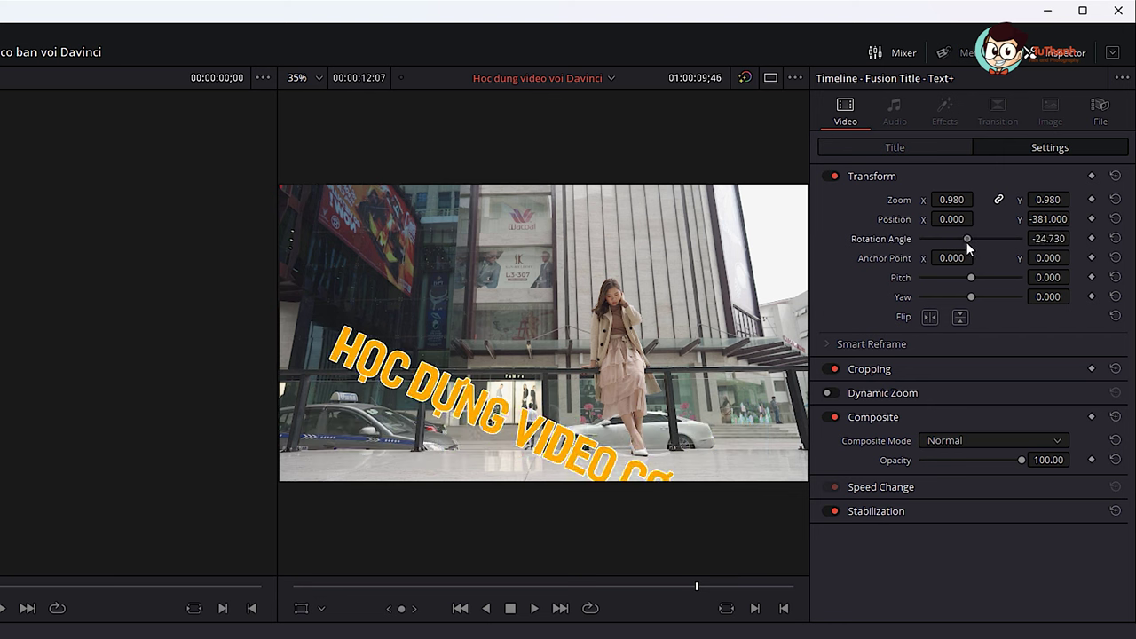
pyautogui.click(1115, 238)
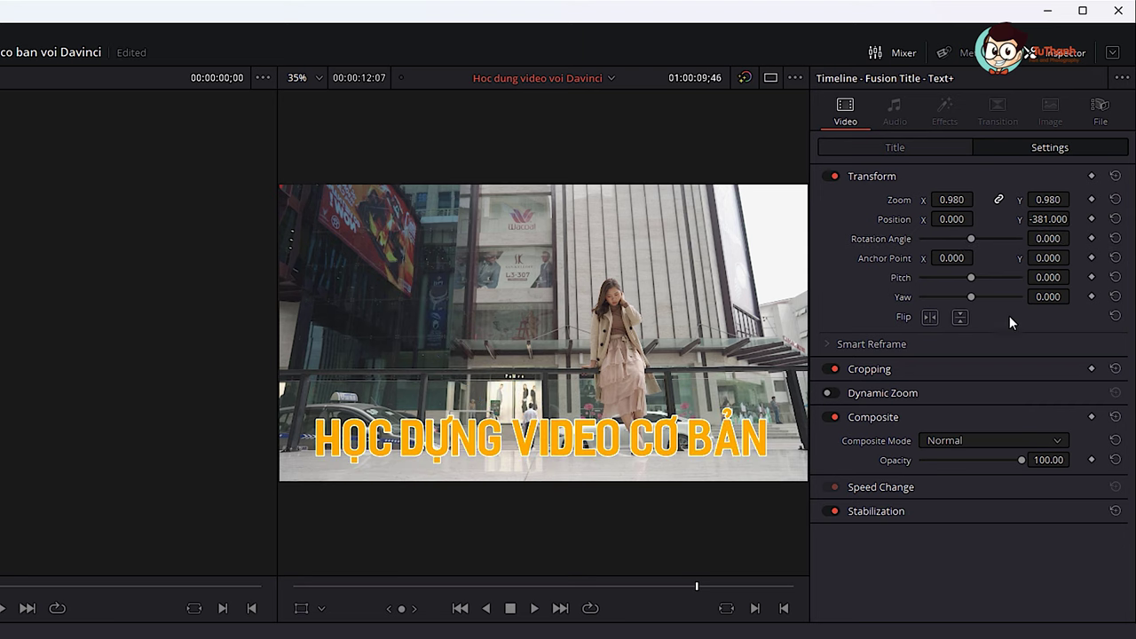
pyautogui.moveTo(971, 277)
pyautogui.mouseDown()
pyautogui.moveTo(988, 277)
pyautogui.moveTo(960, 297)
pyautogui.moveTo(972, 297)
pyautogui.mouseUp()
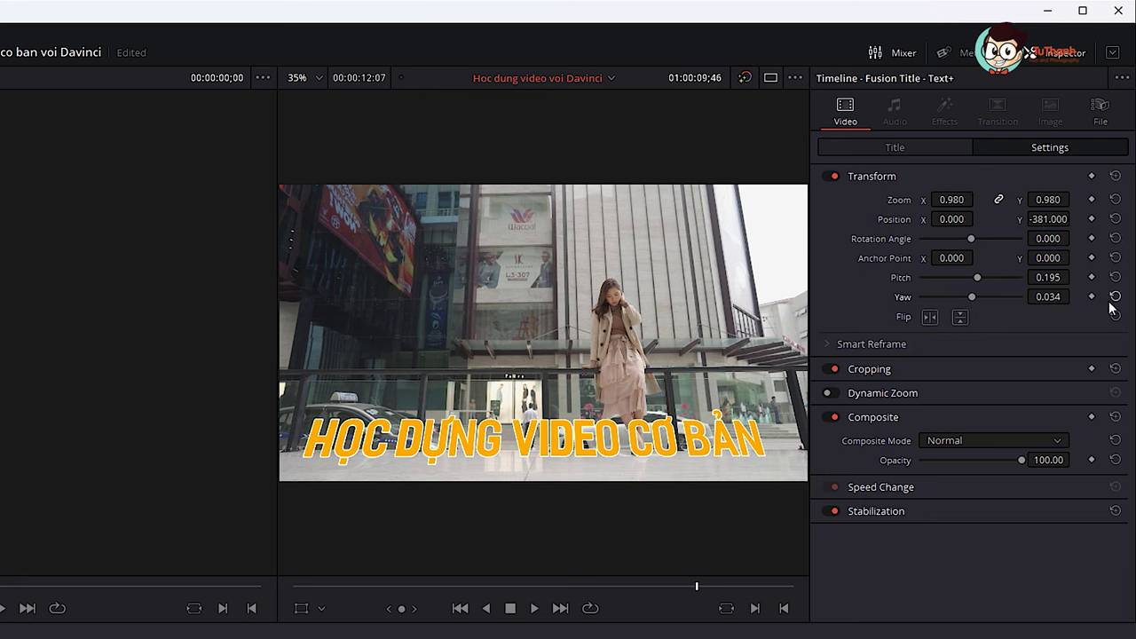
pyautogui.click(1115, 297)
pyautogui.click(932, 323)
pyautogui.click(932, 323)
pyautogui.click(959, 318)
pyautogui.click(959, 318)
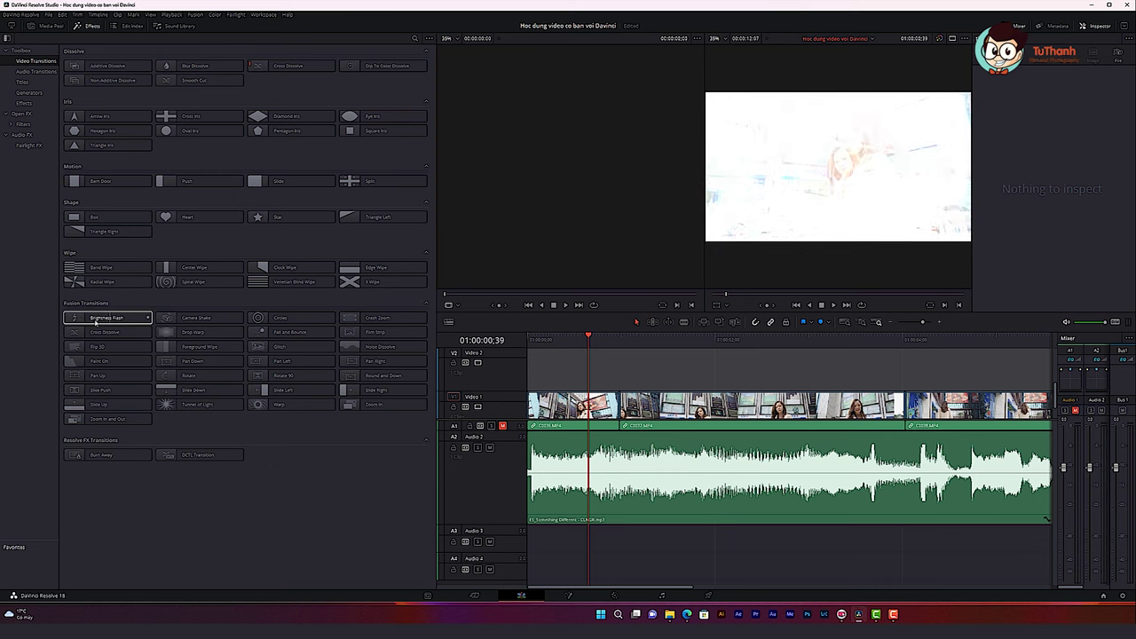
# Drag the playhead to the cut between the first two clips at 01:00:00:59.
pyautogui.moveTo(589, 338); pyautogui.dragTo(619, 338)
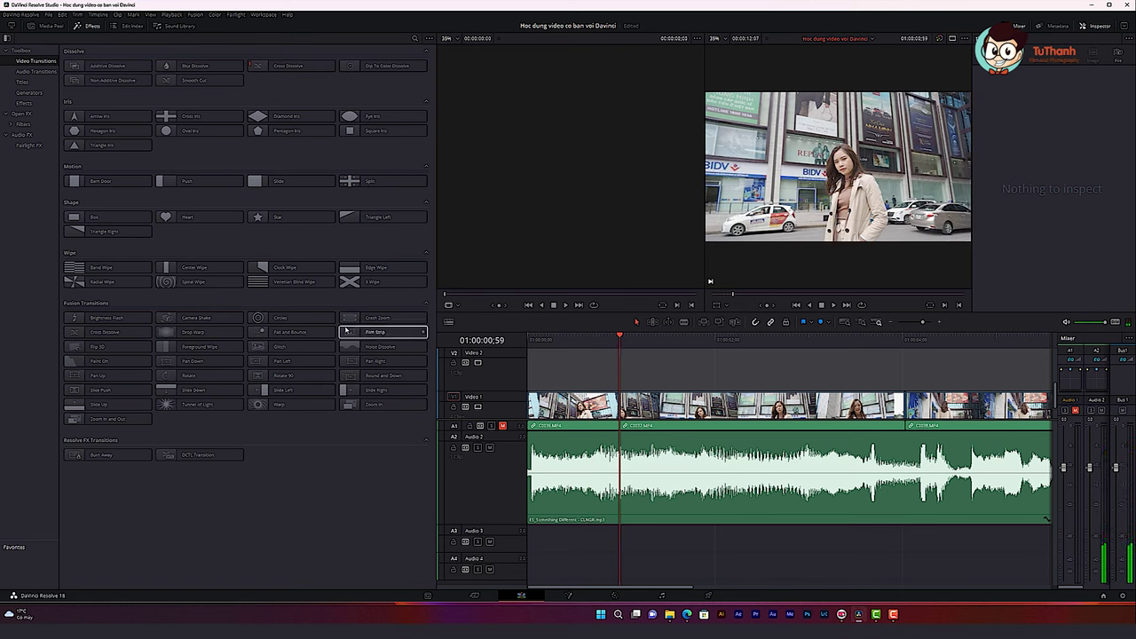
# Add a Brightness Flash transition at the cut and play it back.
pyautogui.doubleClick(87, 317)
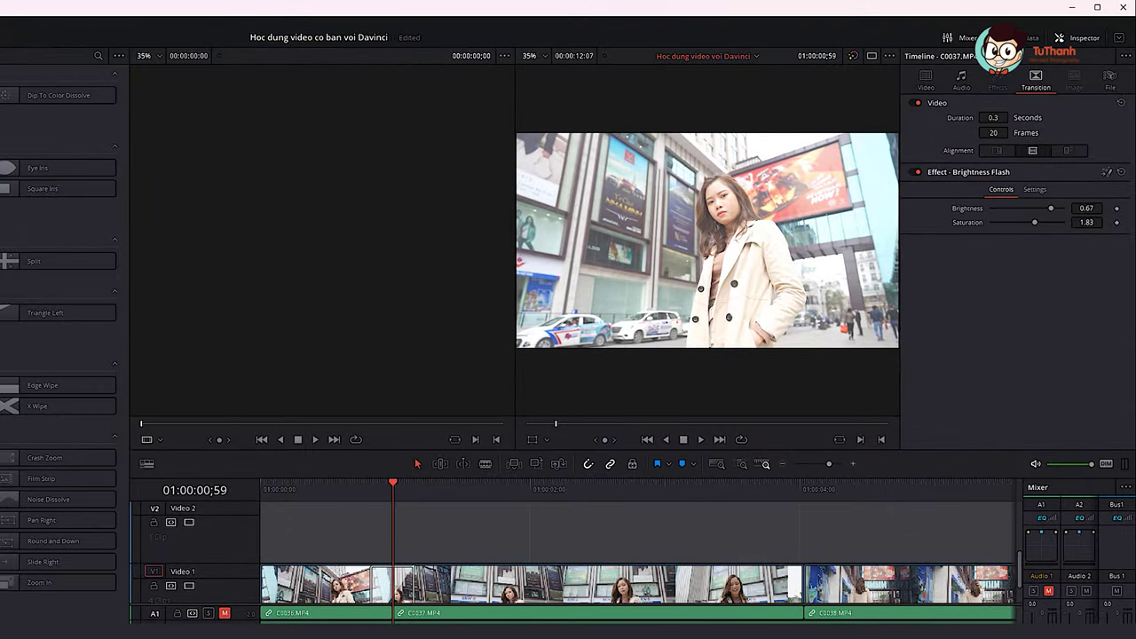
pyautogui.click(333, 491)
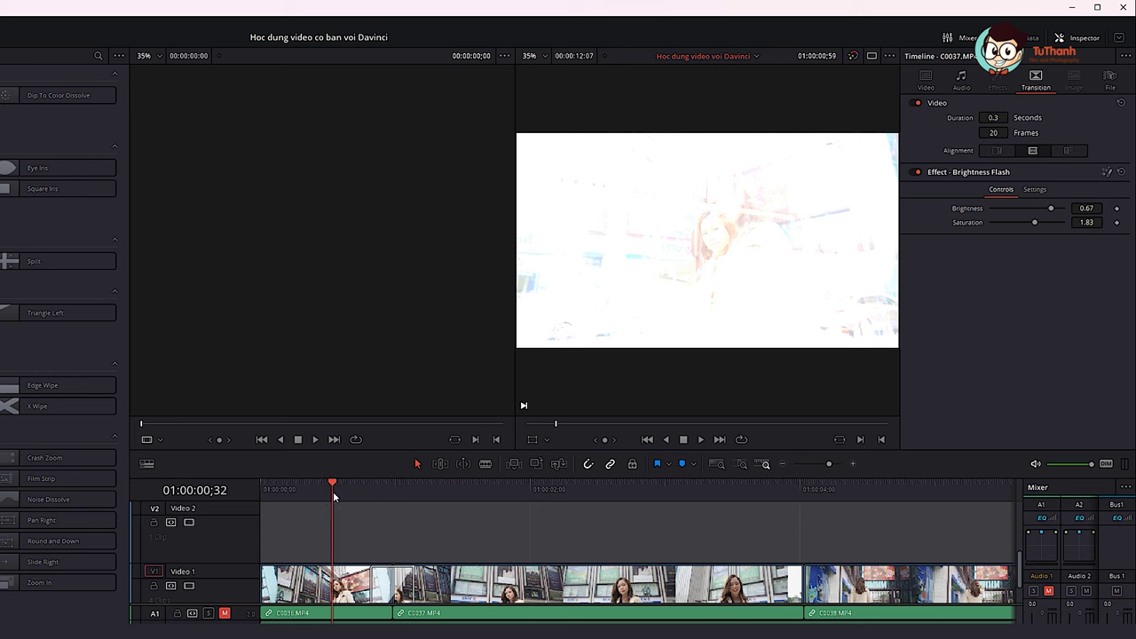
pyautogui.press('space')
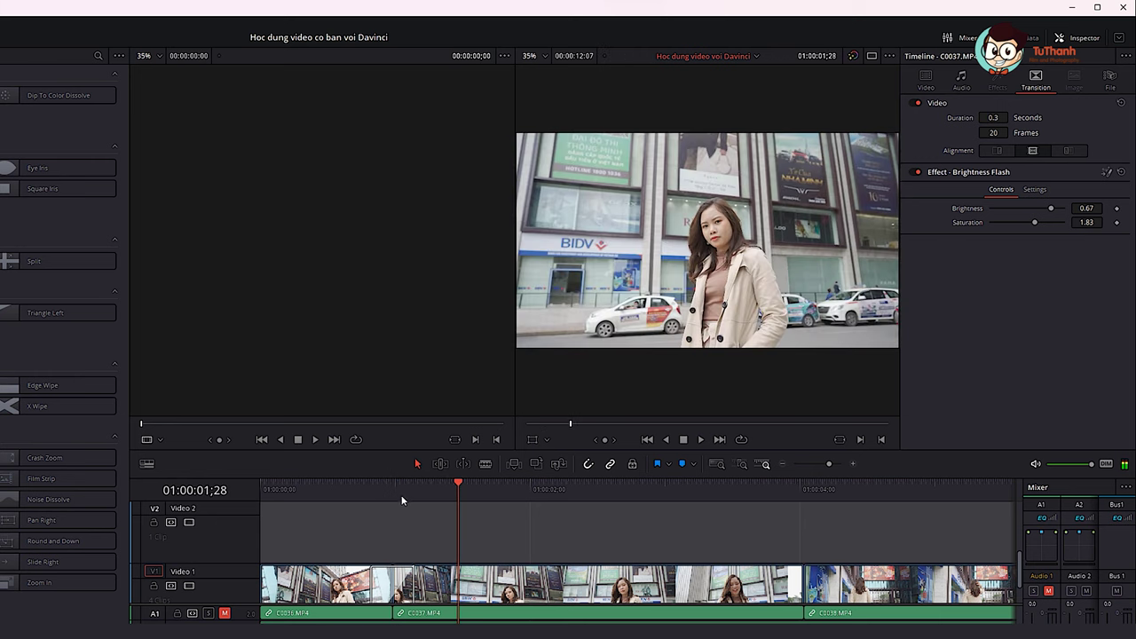
pyautogui.click(409, 577)
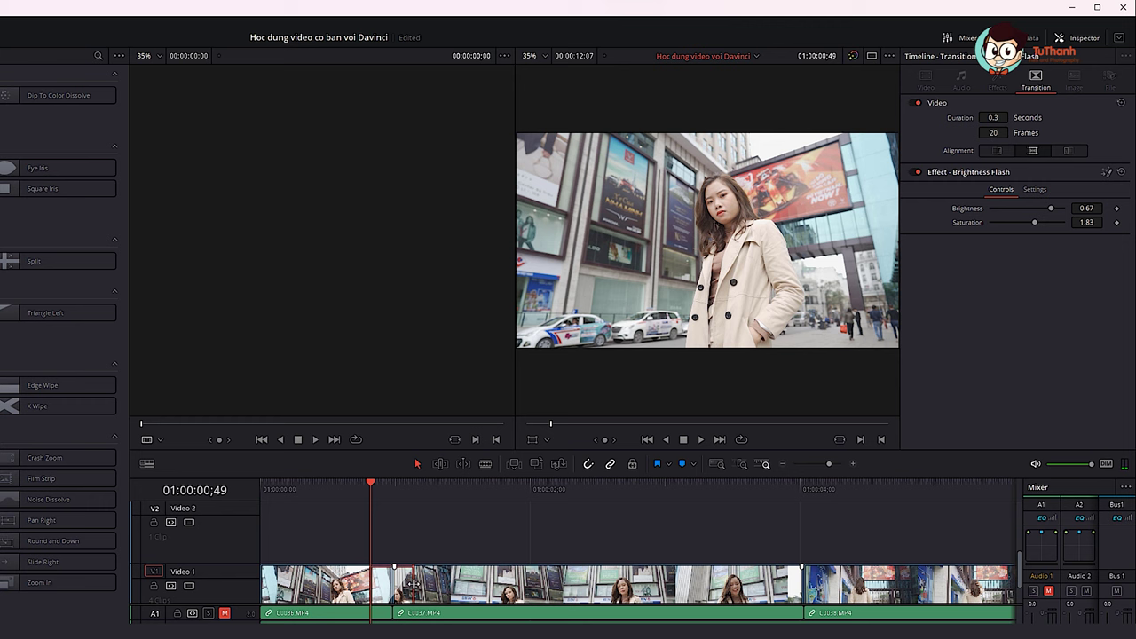
# Lengthen the Brightness Flash transition to 1.0 second (57 frames).
pyautogui.moveTo(406, 582); pyautogui.dragTo(439, 587)
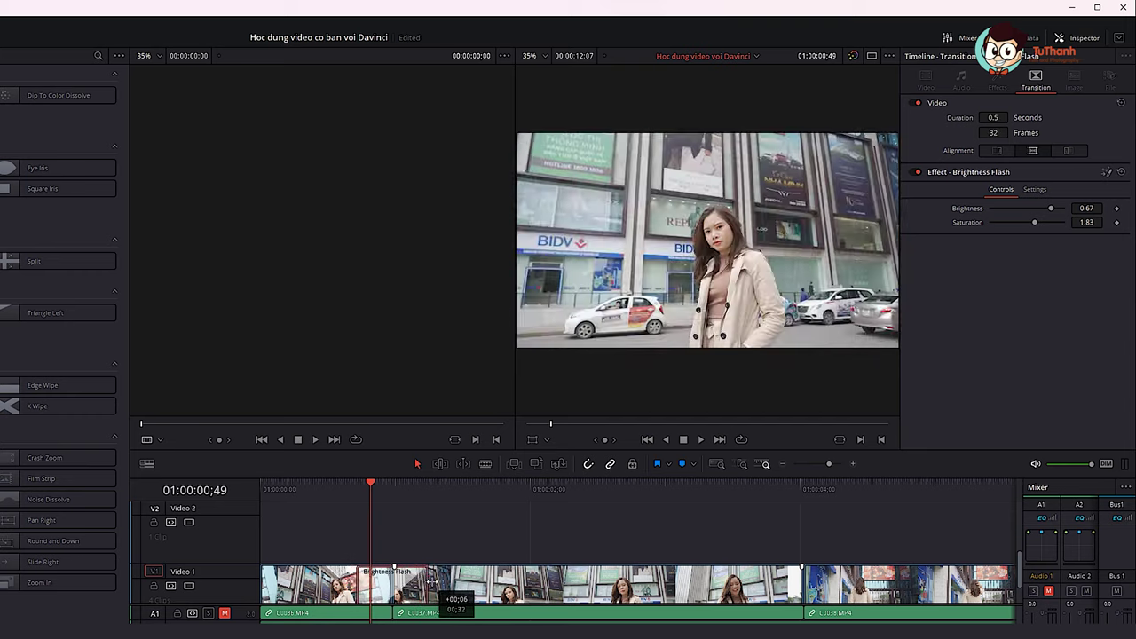
pyautogui.moveTo(440, 584); pyautogui.dragTo(428, 582)
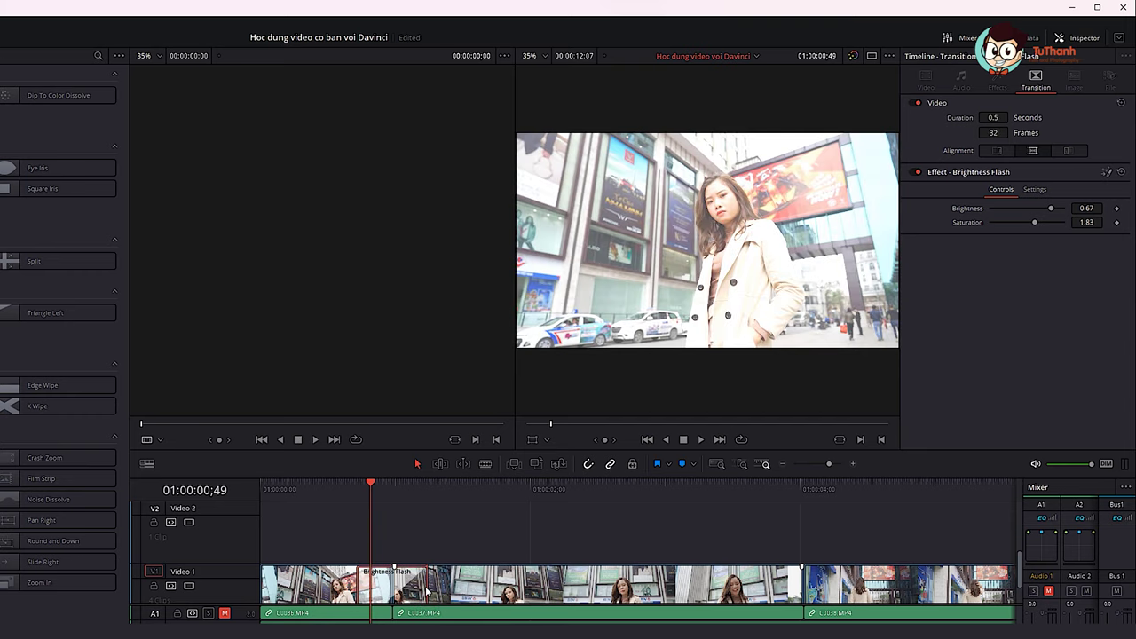
pyautogui.click(1075, 39)
pyautogui.click(1076, 39)
pyautogui.moveTo(1005, 117)
pyautogui.mouseDown()
pyautogui.moveTo(1055, 117)
pyautogui.moveTo(1012, 117)
pyautogui.moveTo(1028, 118)
pyautogui.mouseUp()
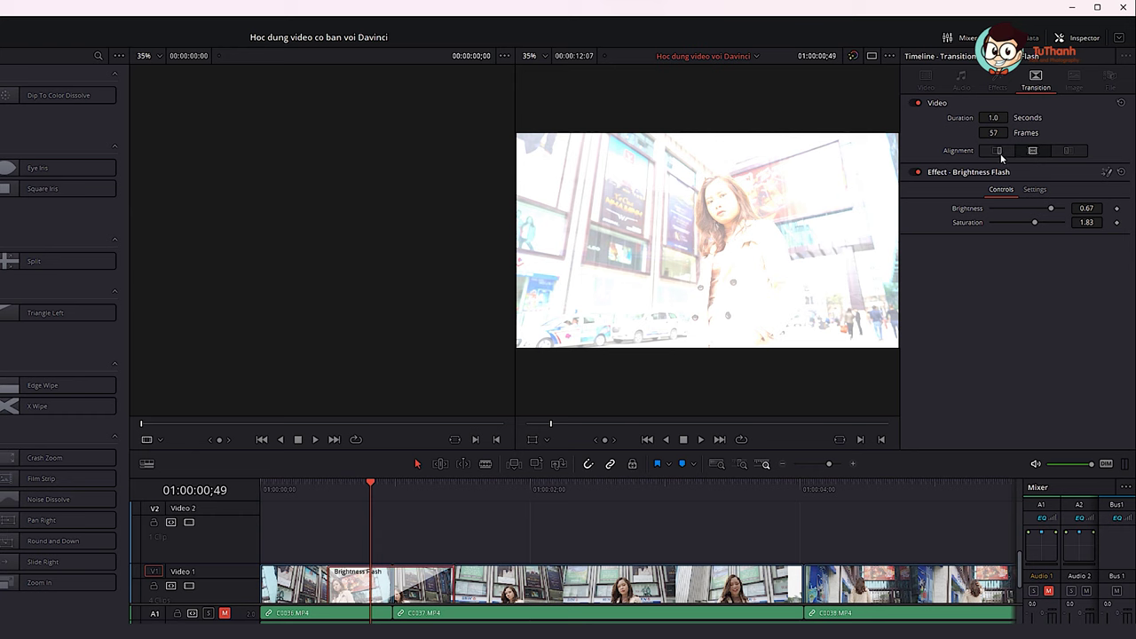
# Try the Start and End alignments, leaving the transition centred on the cut.
pyautogui.click(998, 151)
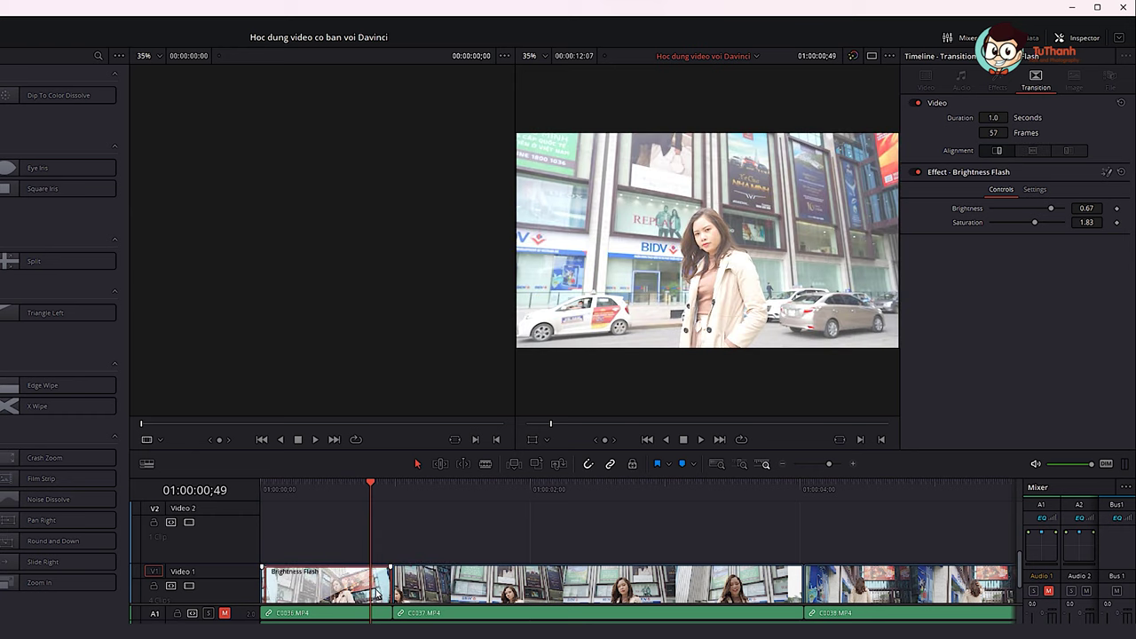
pyautogui.click(1033, 152)
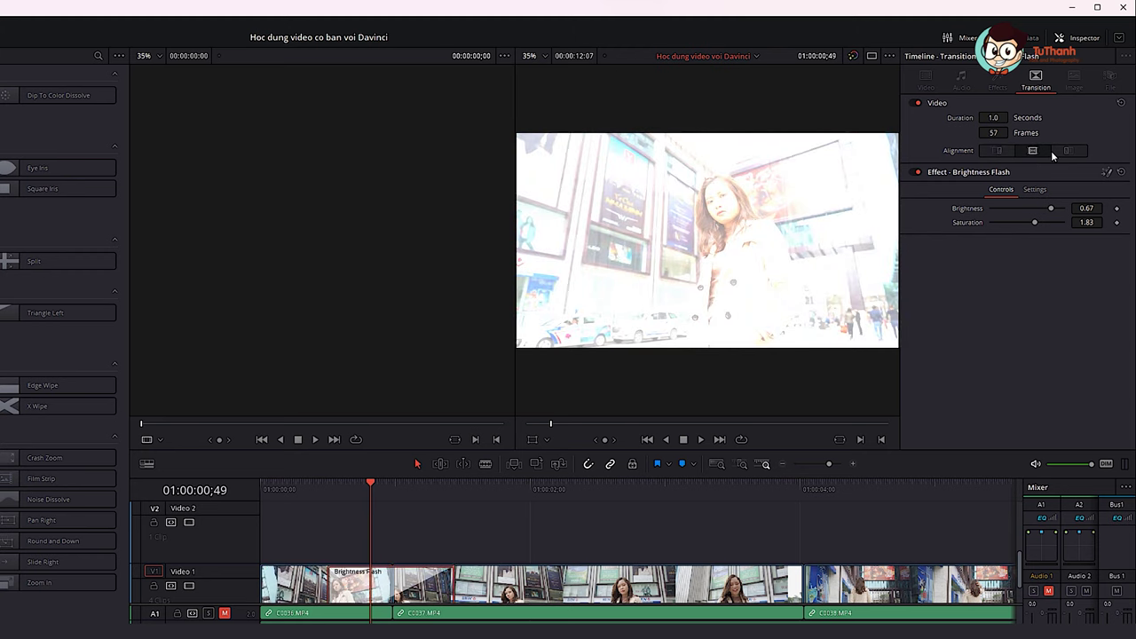
pyautogui.click(1067, 150)
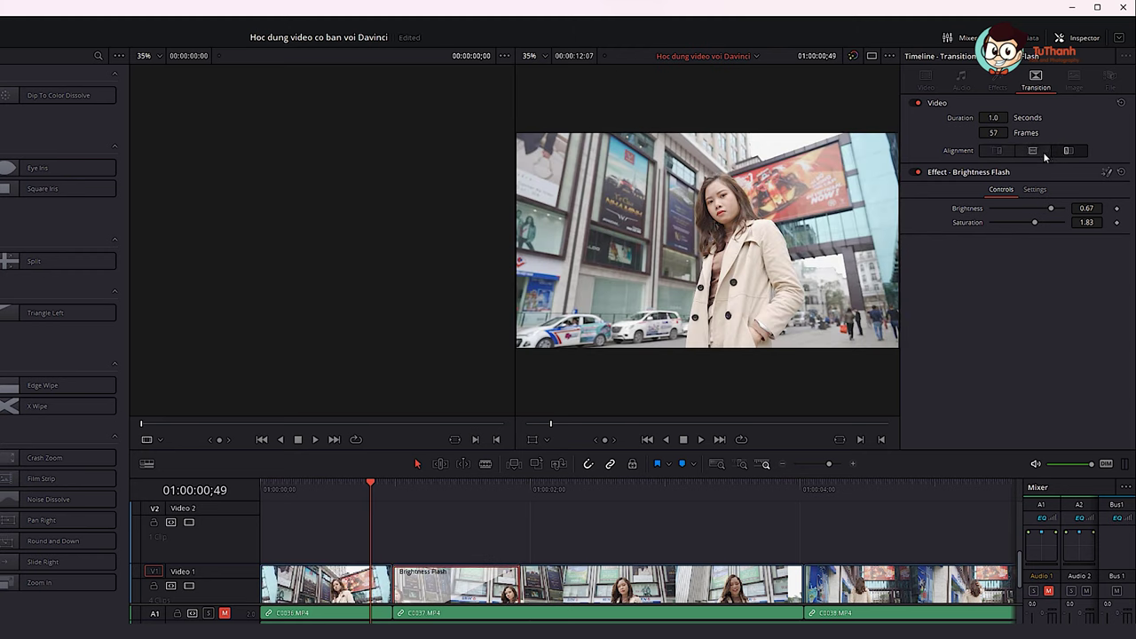
pyautogui.click(1036, 151)
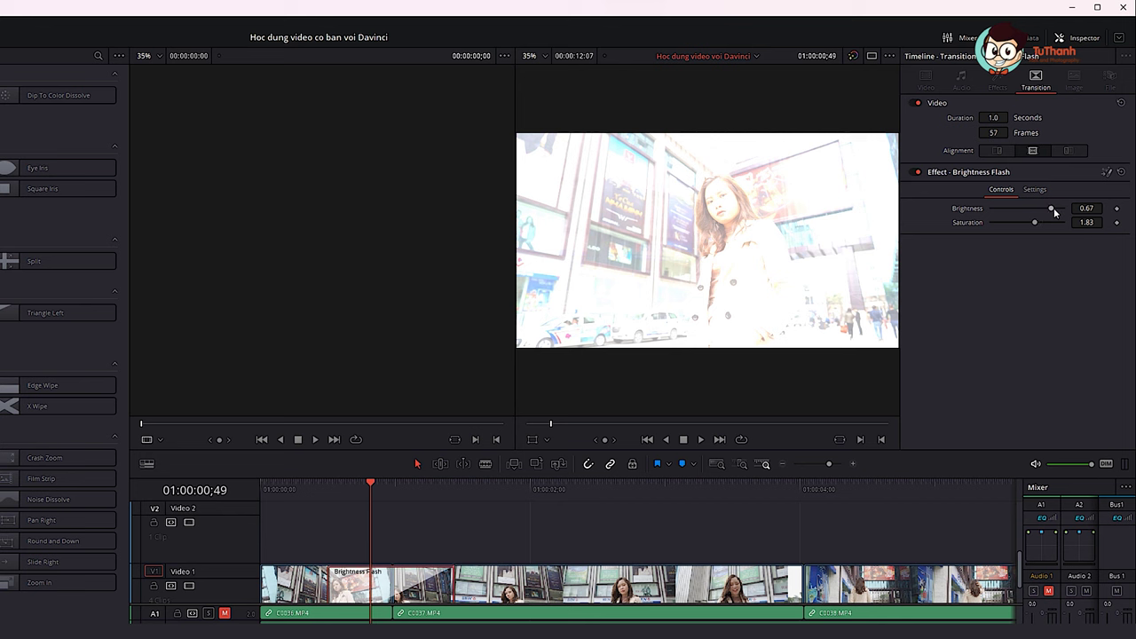
# Lower the flash to Brightness 0.52 and Saturation 0.39 and preview it.
pyautogui.moveTo(1050, 209)
pyautogui.mouseDown()
pyautogui.moveTo(1033, 211)
pyautogui.moveTo(1045, 211)
pyautogui.mouseUp()
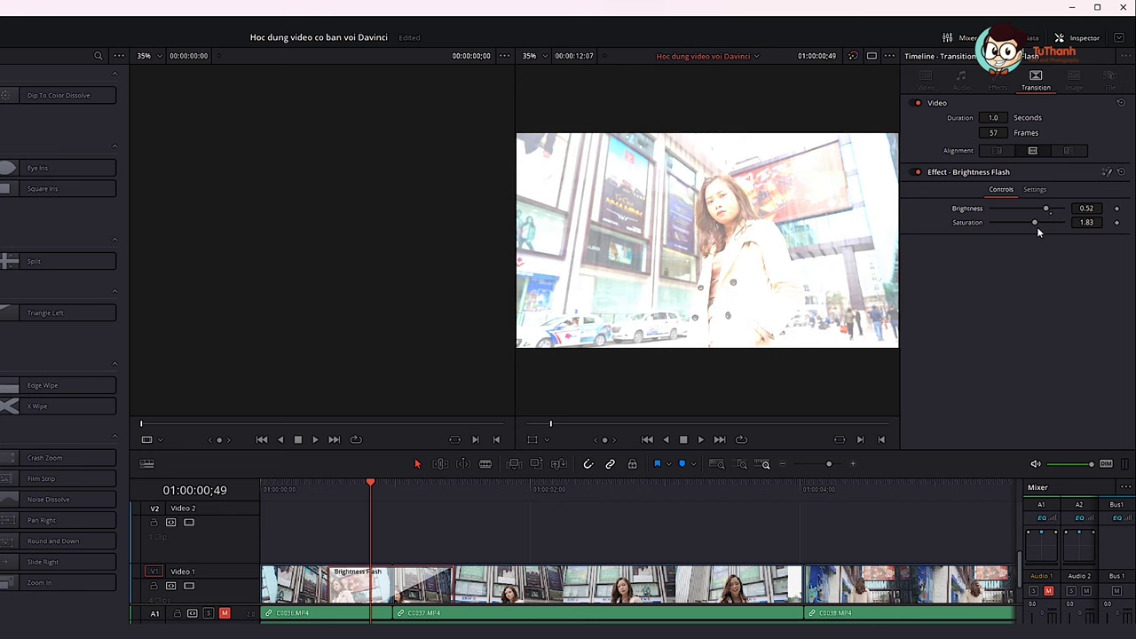
pyautogui.moveTo(1035, 223); pyautogui.dragTo(1004, 222)
pyautogui.click(305, 485)
pyautogui.press('space')
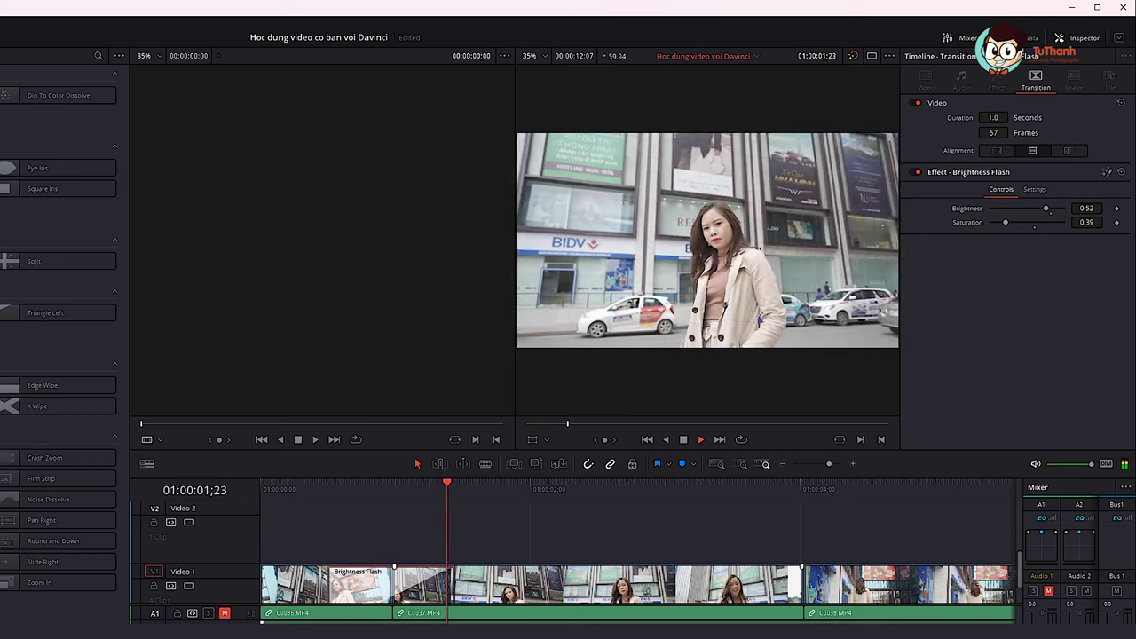
pyautogui.click(366, 485)
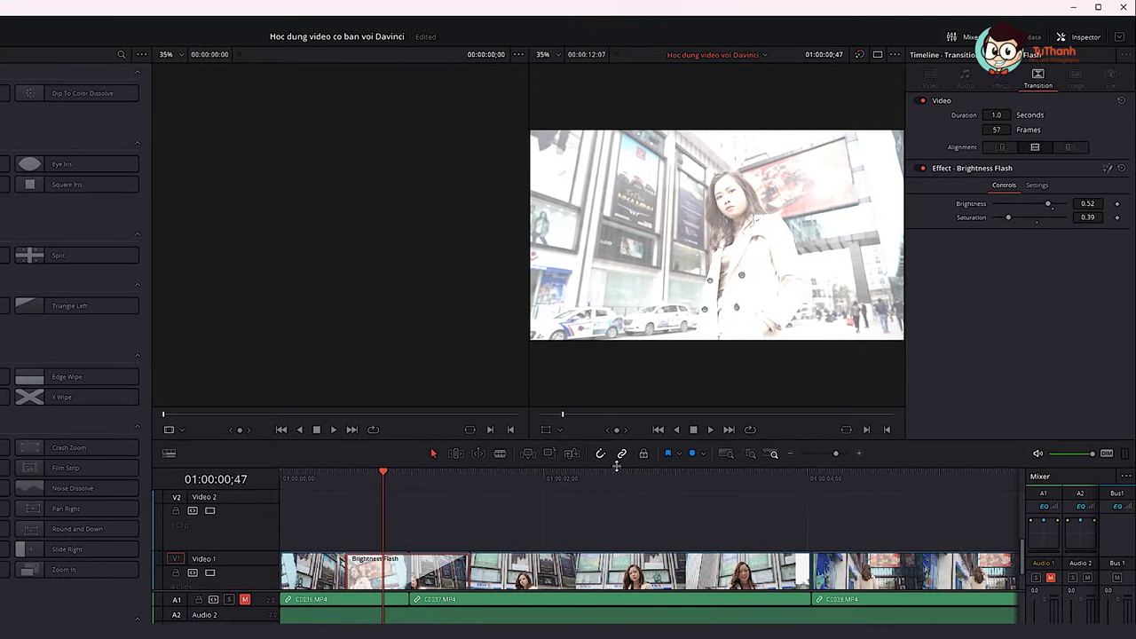
pyautogui.moveTo(725, 480); pyautogui.dragTo(811, 479)
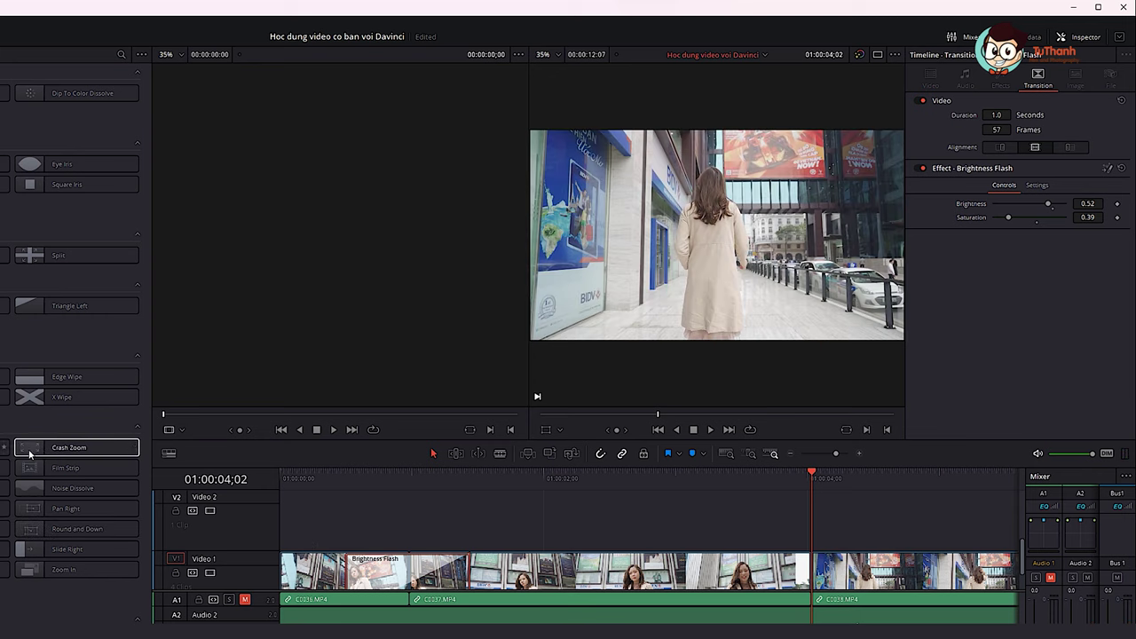
# Add a Crash Zoom transition at the later cut, raise its Motion Blur, and preview it.
pyautogui.click(44, 451)
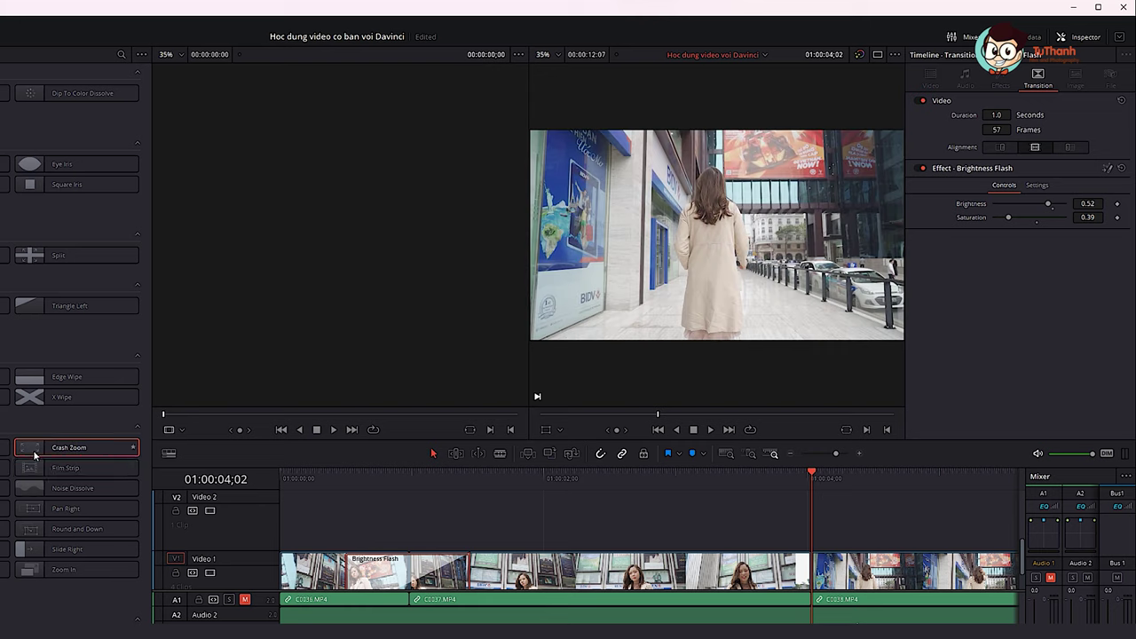
pyautogui.doubleClick(33, 455)
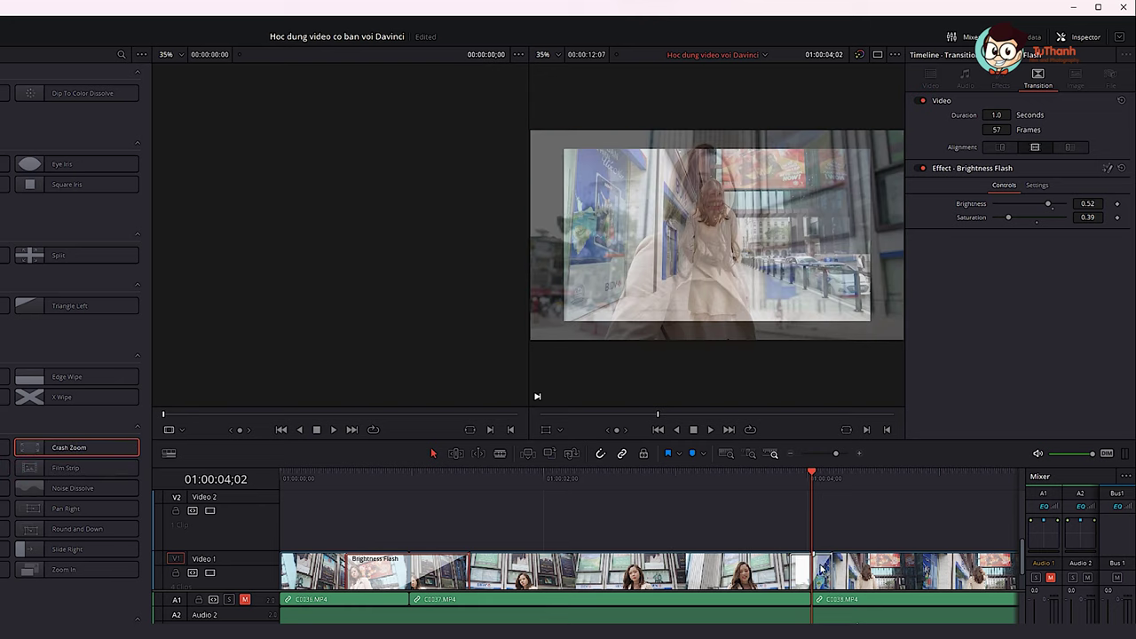
pyautogui.click(821, 568)
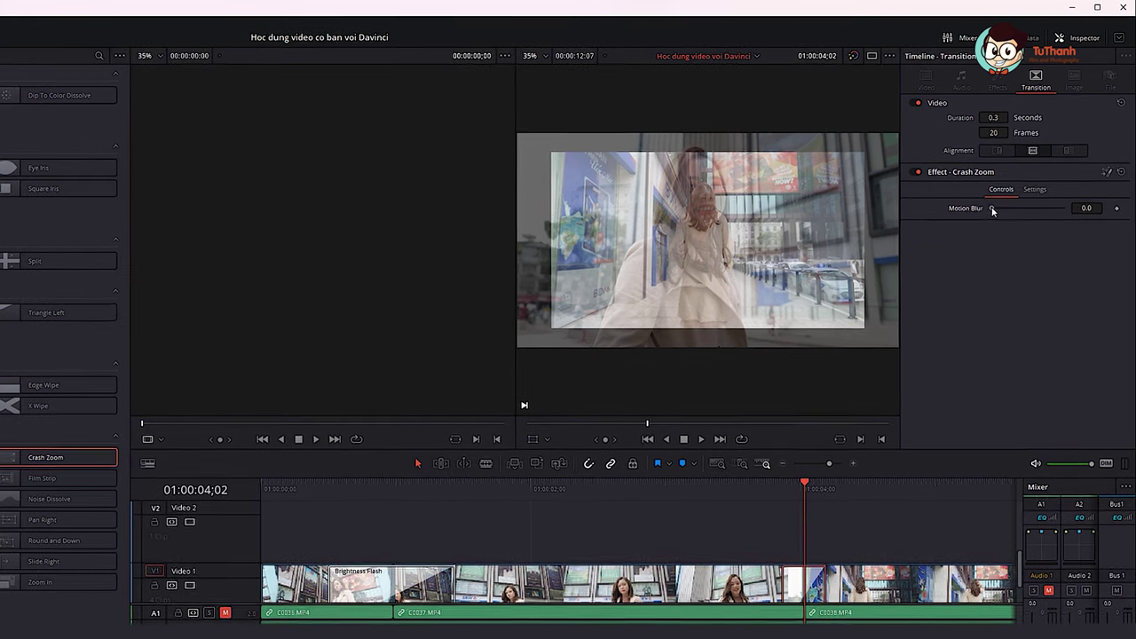
pyautogui.moveTo(994, 205); pyautogui.dragTo(1100, 222)
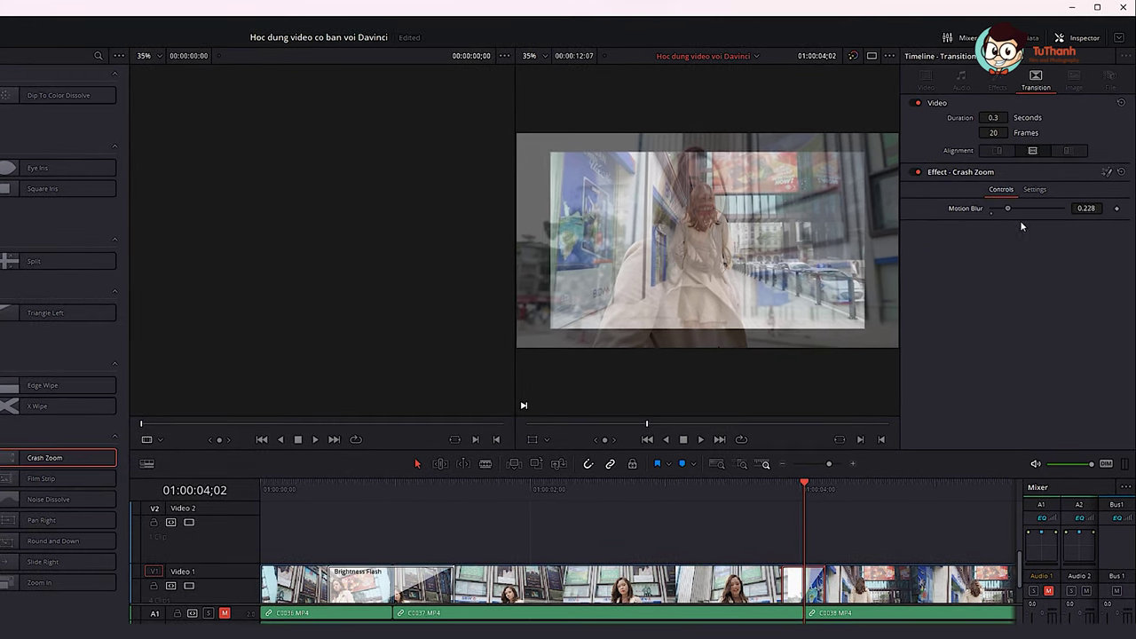
pyautogui.click(742, 486)
pyautogui.press('space')
pyautogui.click(778, 489)
pyautogui.press('space')
pyautogui.click(768, 490)
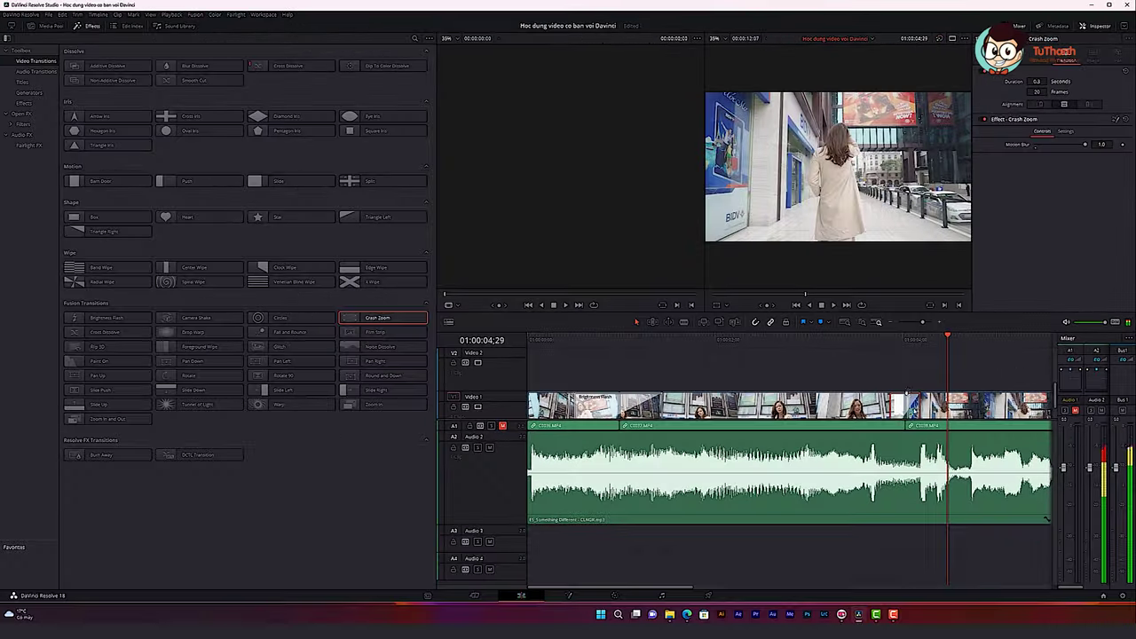
pyautogui.click(891, 346)
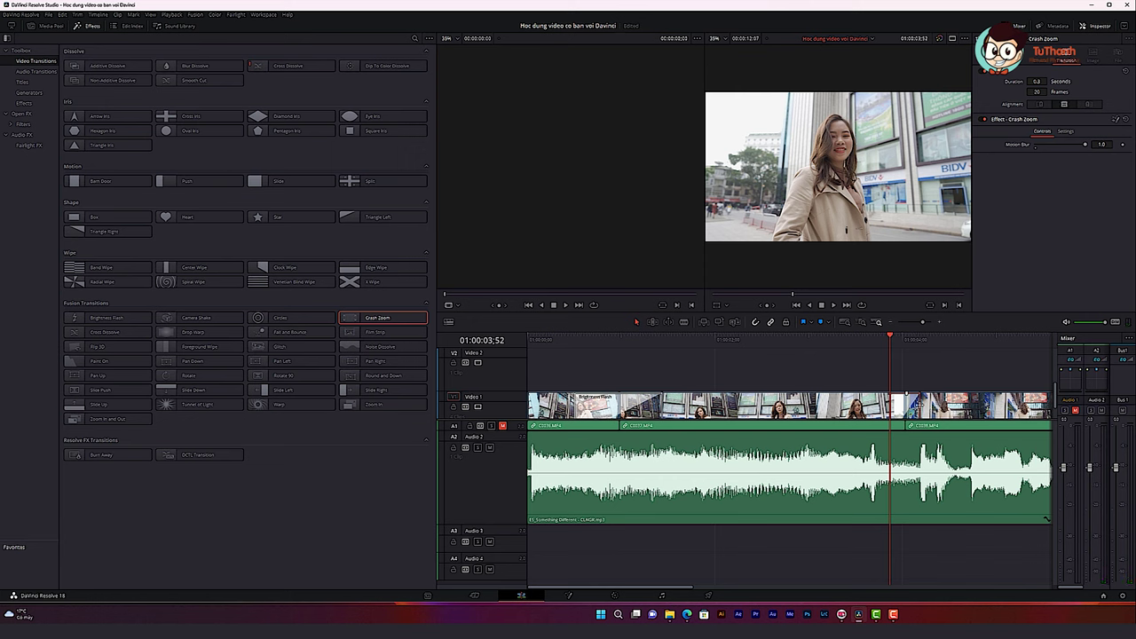
# Remove both the Crash Zoom and Brightness Flash transitions from the timeline.
pyautogui.hotkey('ctrl', 'z')
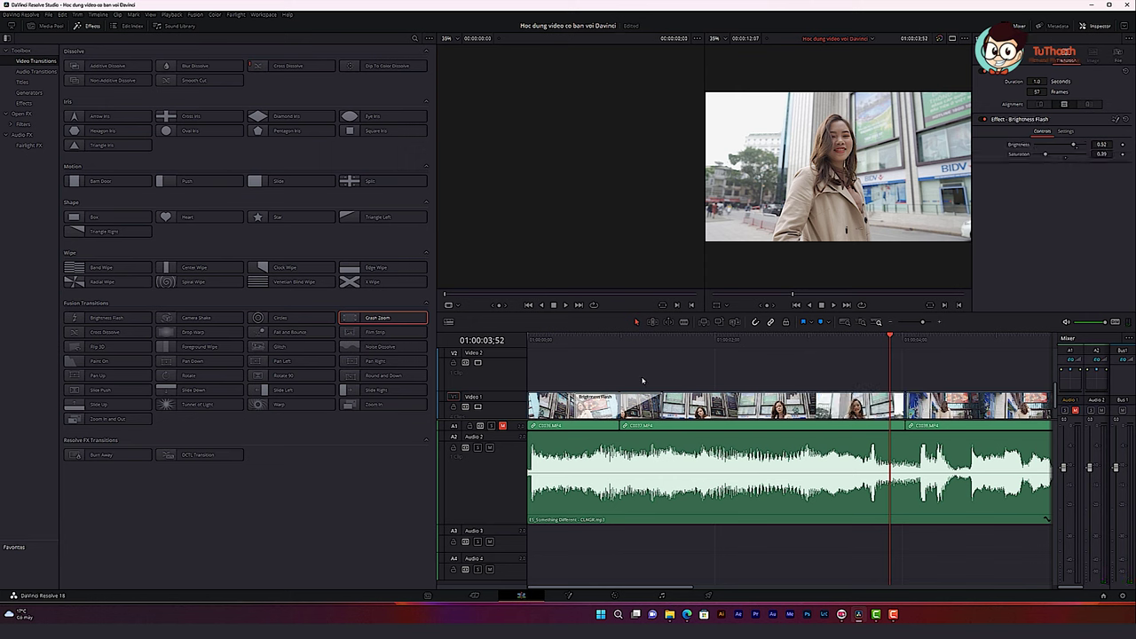
pyautogui.click(575, 405)
pyautogui.press('Delete')
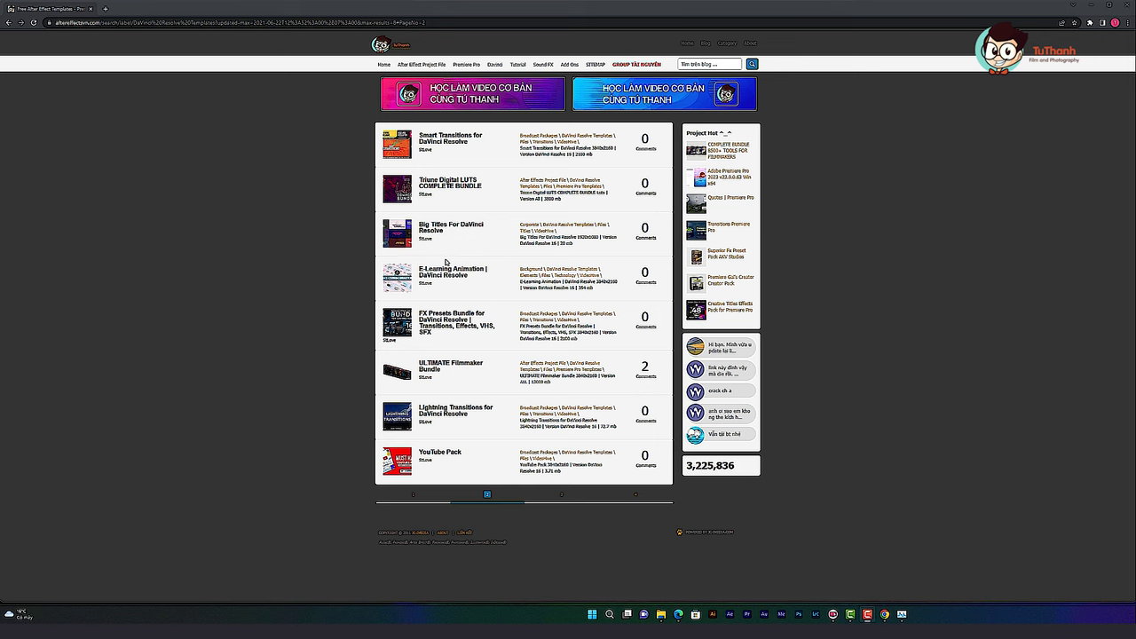
# Load another page of DaVinci Resolve template listings, then switch to the Transition folder window.
pyautogui.click(565, 496)
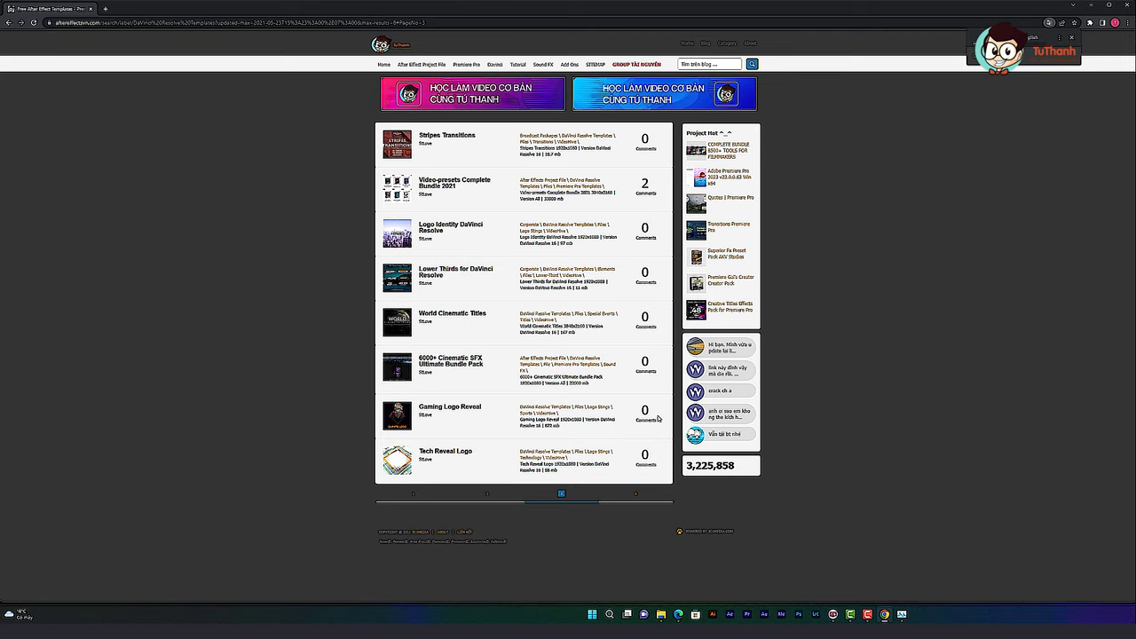
pyautogui.moveTo(661, 614)
pyautogui.click(632, 585)
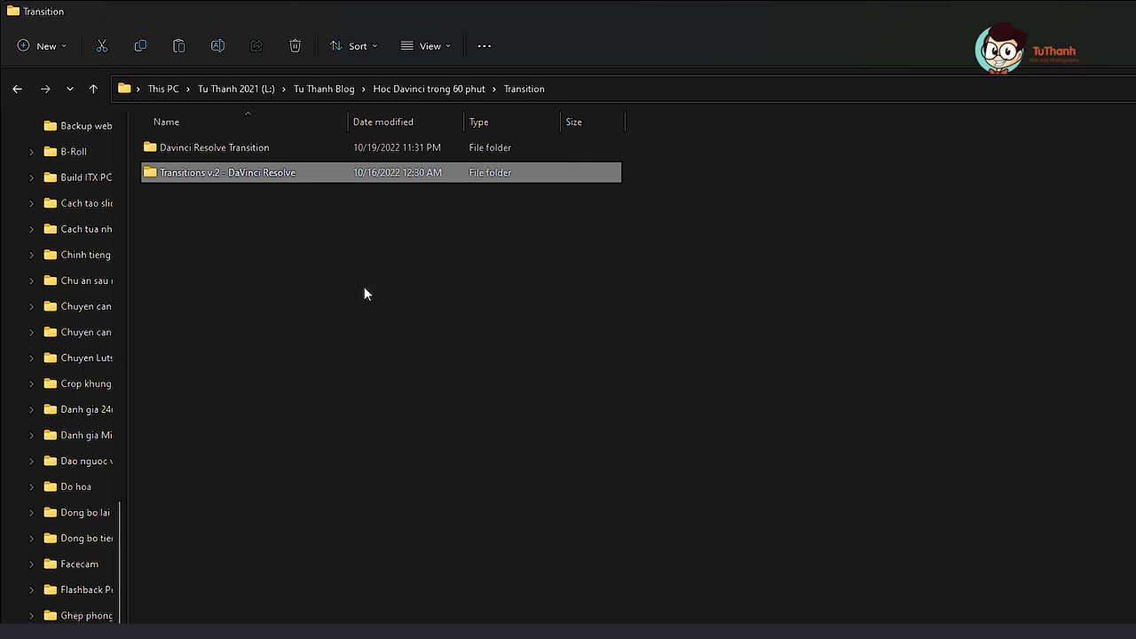
# Open Transitions v.2 - DaVinci Resolve > 01. Davinci Resolve Template and select all its .setting files.
pyautogui.doubleClick(258, 174)
pyautogui.doubleClick(243, 147)
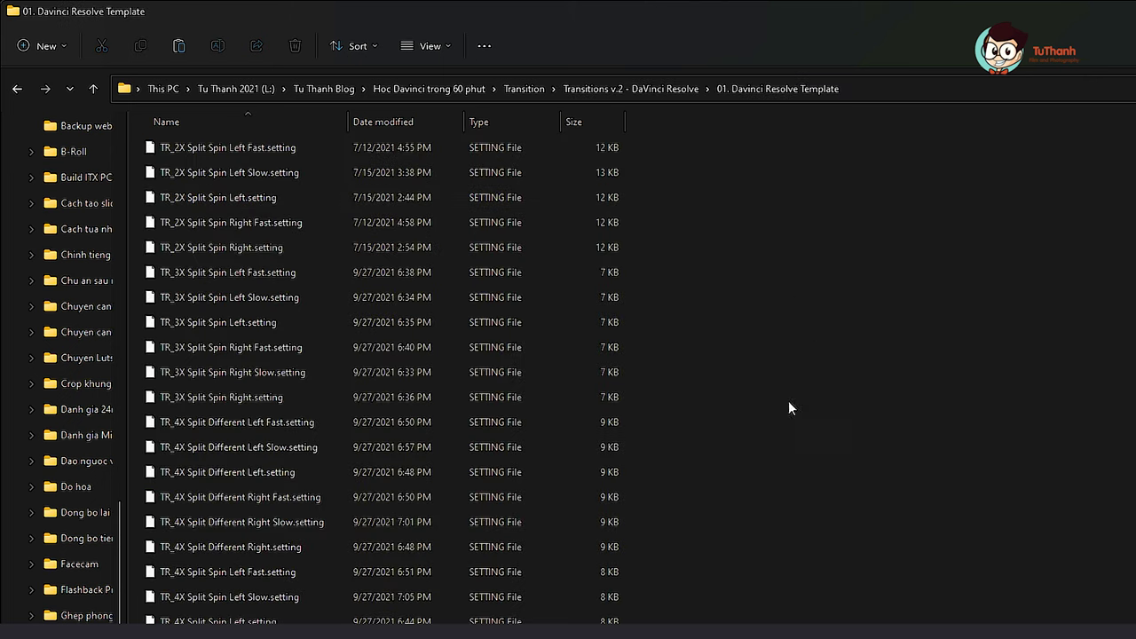
pyautogui.hotkey('ctrl', 'a')
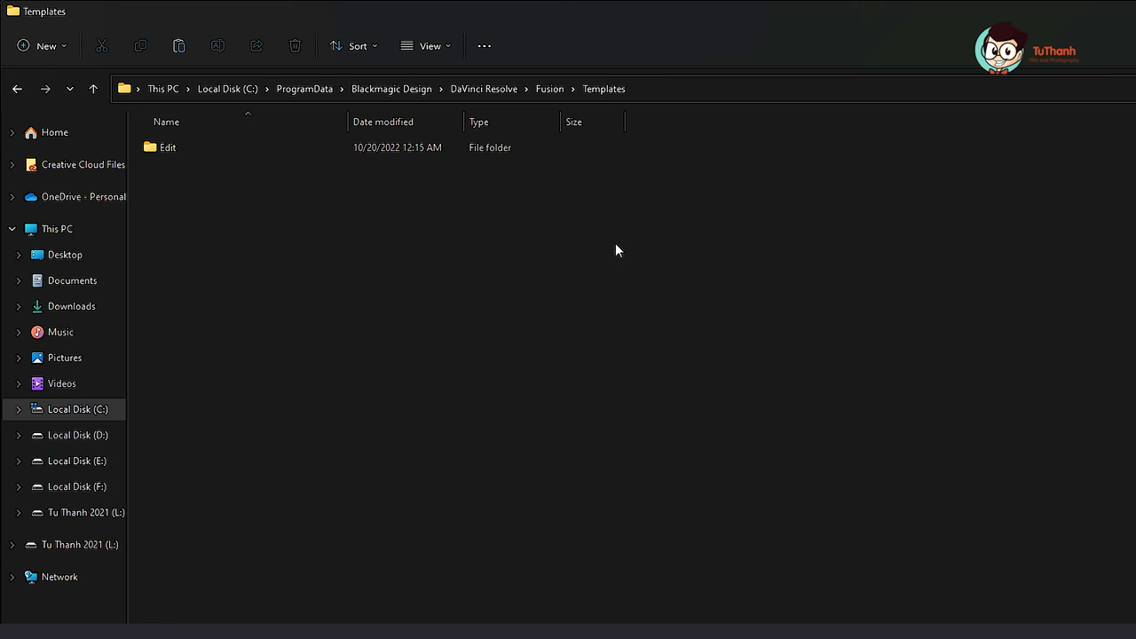
# Replace the Templates folder's existing Edit folder with a new empty Edit folder.
pyautogui.doubleClick(372, 147)
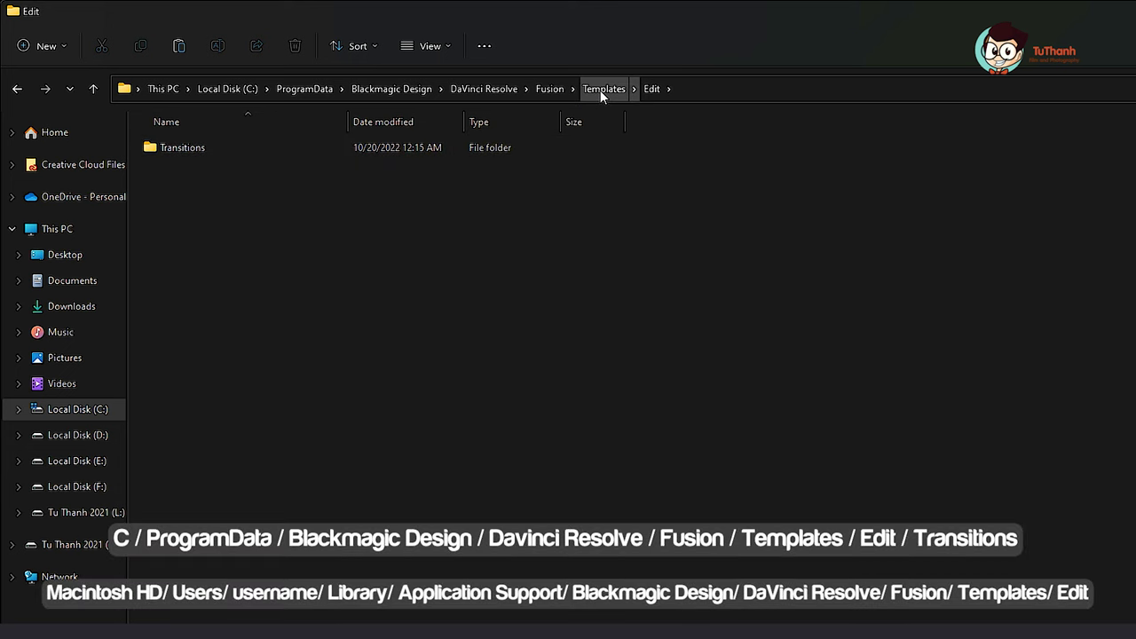
pyautogui.click(600, 89)
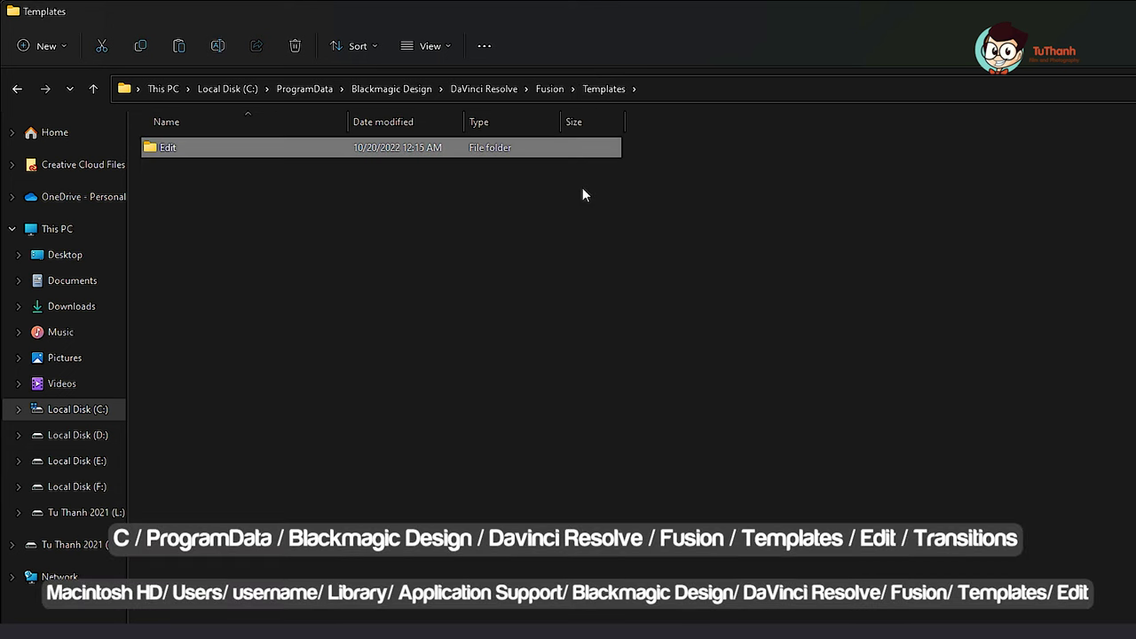
pyautogui.press('Delete')
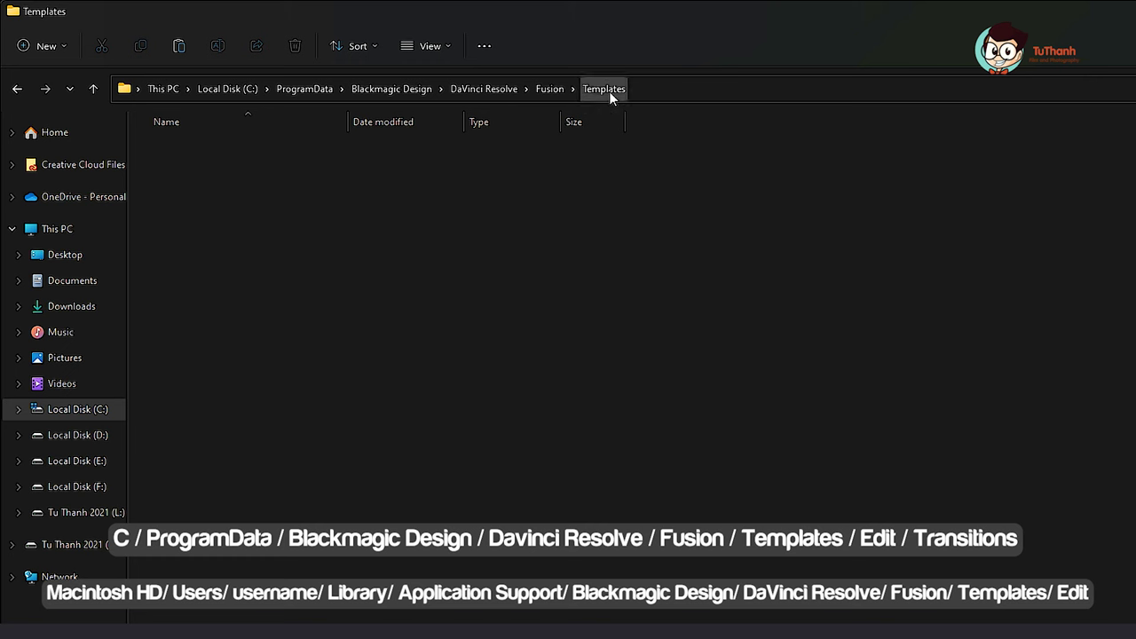
pyautogui.rightClick(295, 215)
pyautogui.moveTo(479, 381)
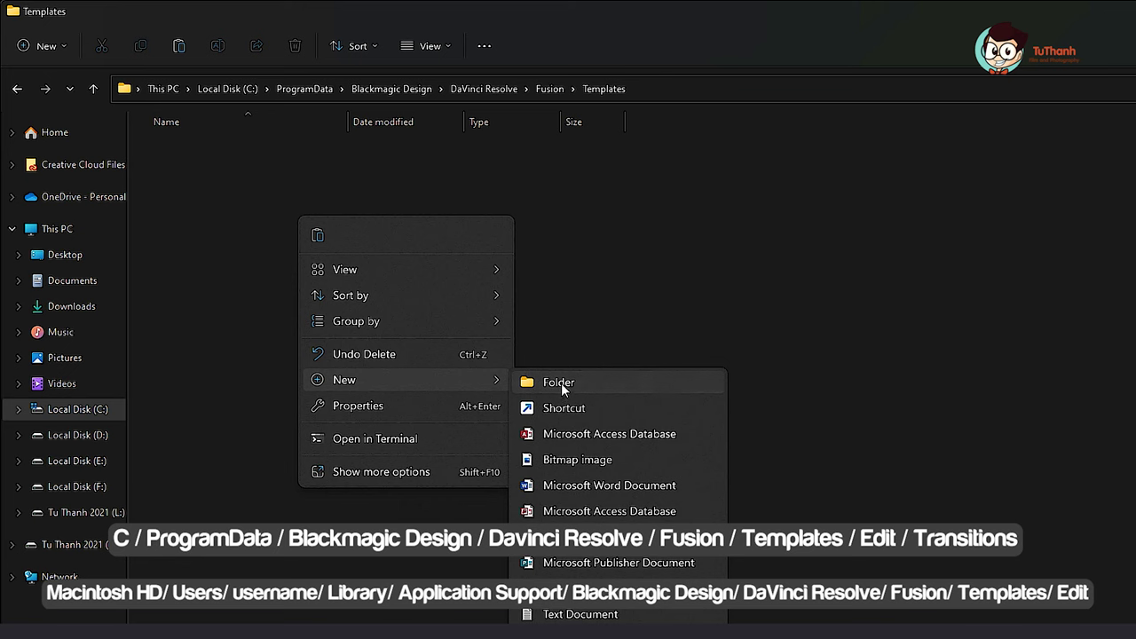
pyautogui.click(560, 384)
pyautogui.write('Edit')
pyautogui.press('Return')
pyautogui.doubleClick(228, 158)
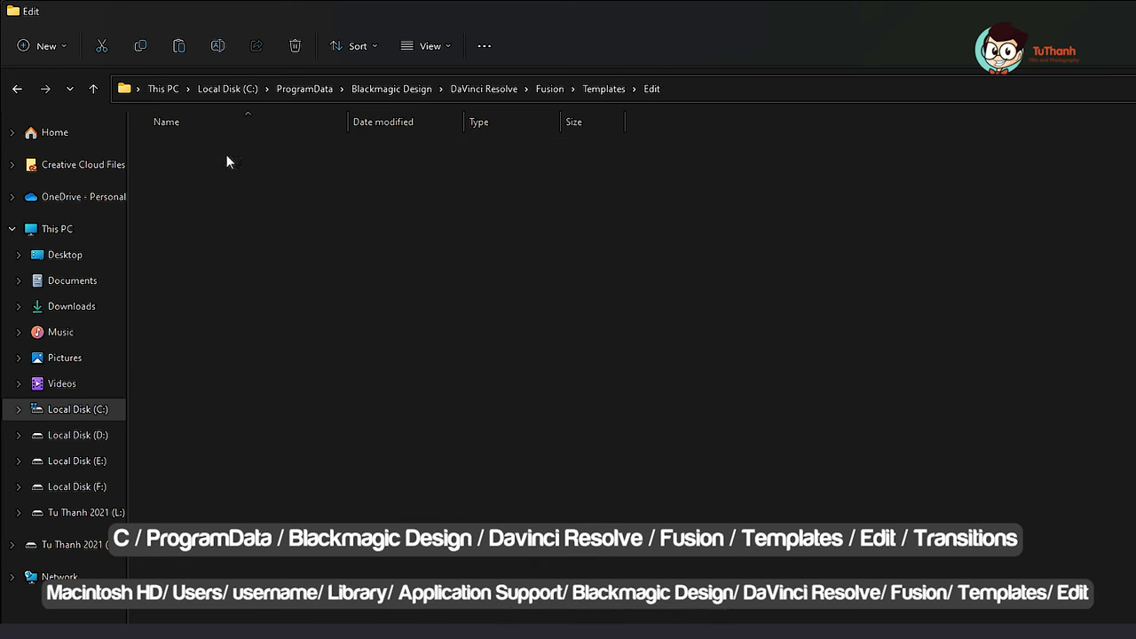
# Create a new folder named Transitions inside Edit.
pyautogui.rightClick(217, 183)
pyautogui.moveTo(321, 350)
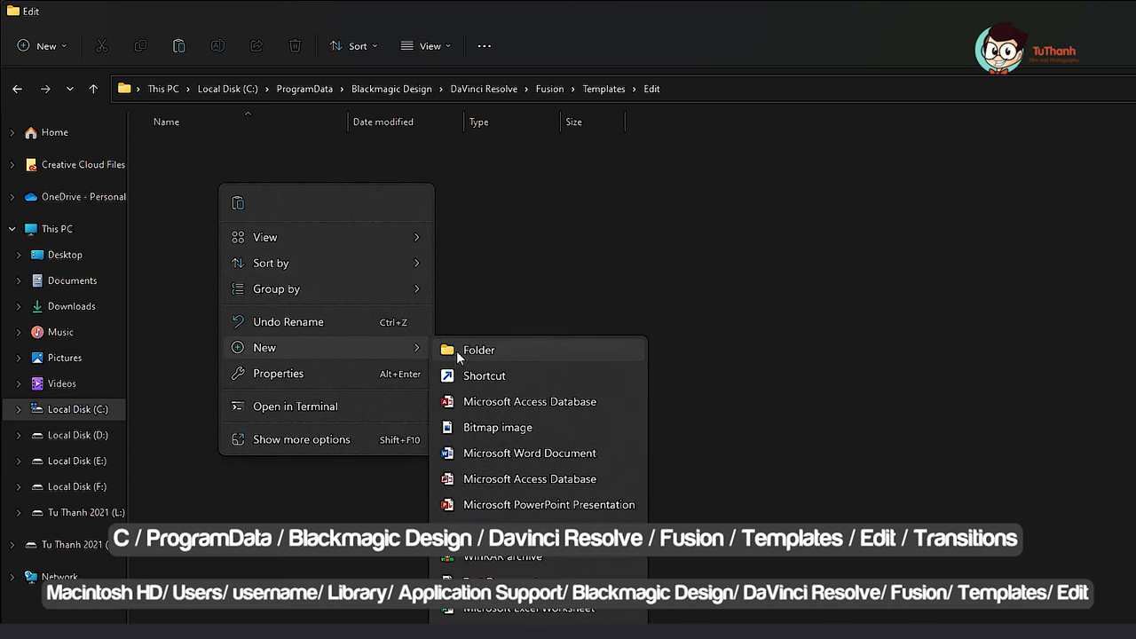
pyautogui.click(471, 350)
pyautogui.write('Transitions')
pyautogui.press('Return')
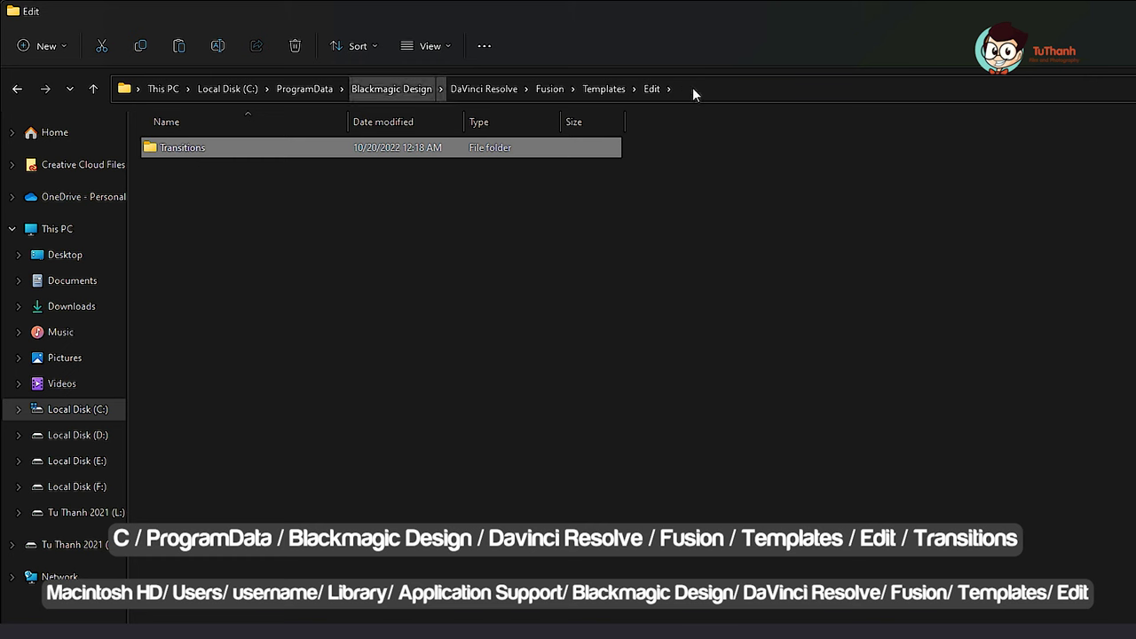
# Show hidden items and paste the TR_ .setting files into the Transitions folder.
pyautogui.click(428, 44)
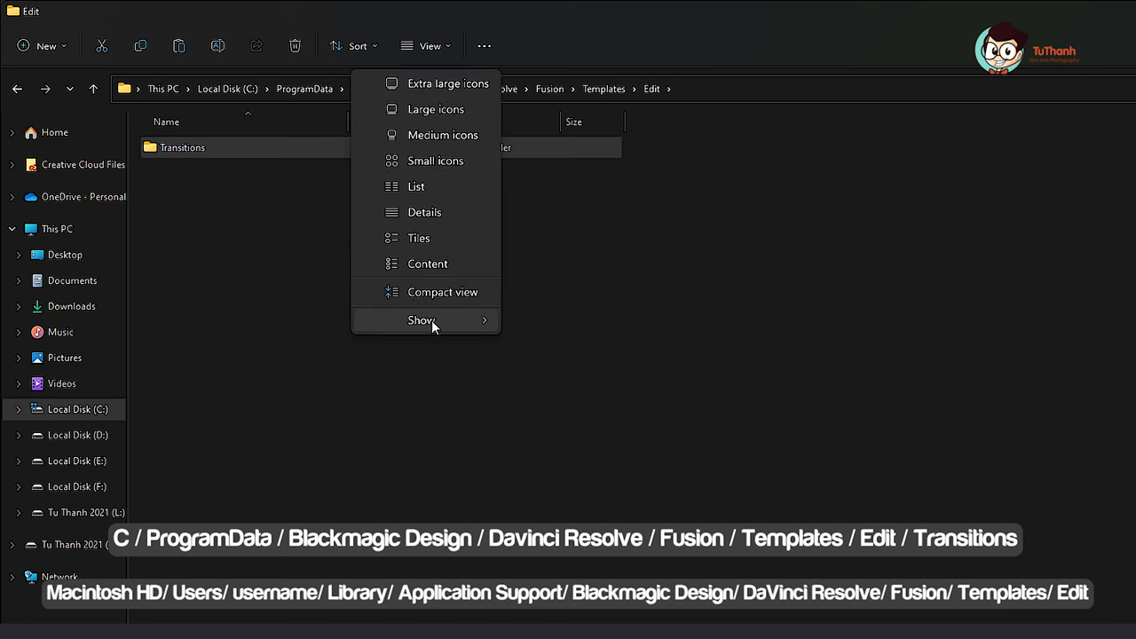
pyautogui.moveTo(432, 325)
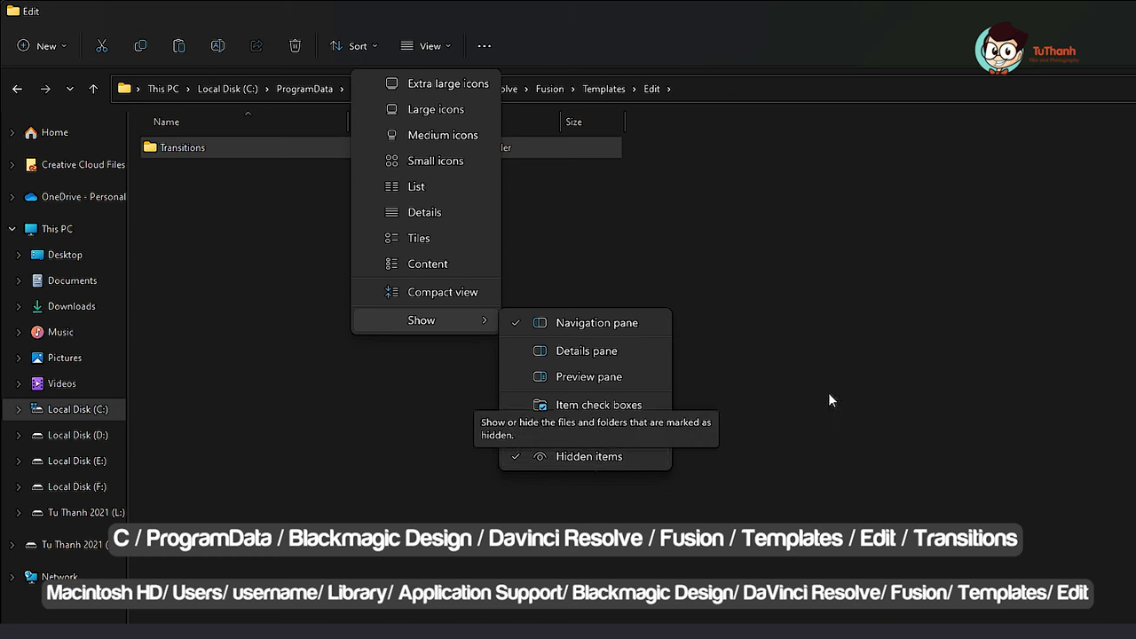
pyautogui.click(641, 458)
pyautogui.doubleClick(183, 152)
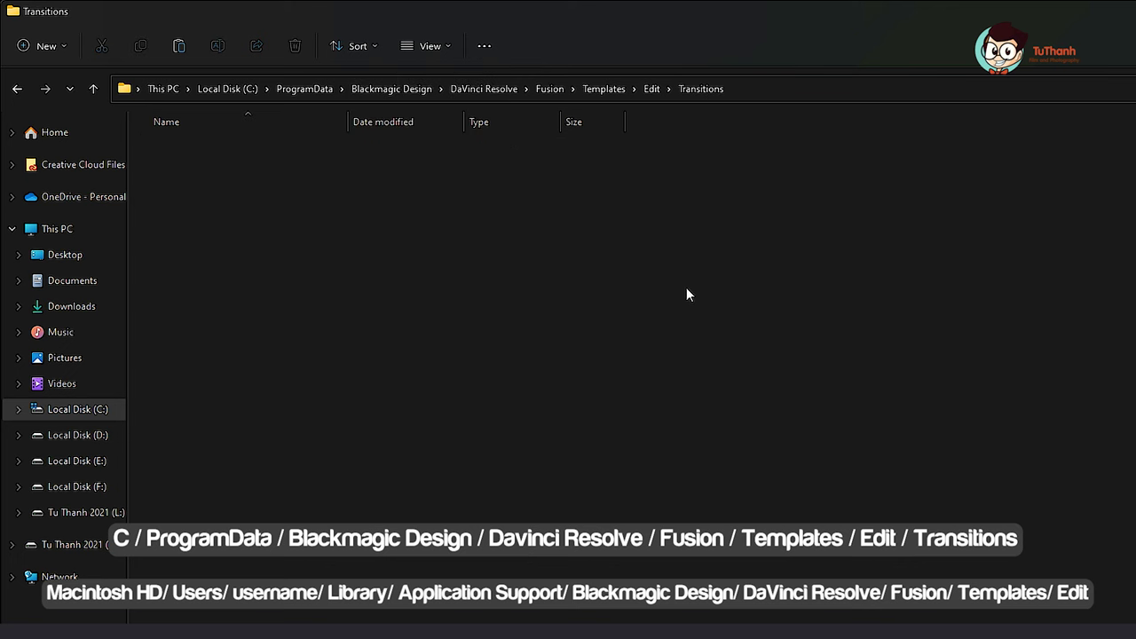
pyautogui.hotkey('ctrl', 'v')
pyautogui.click(720, 304)
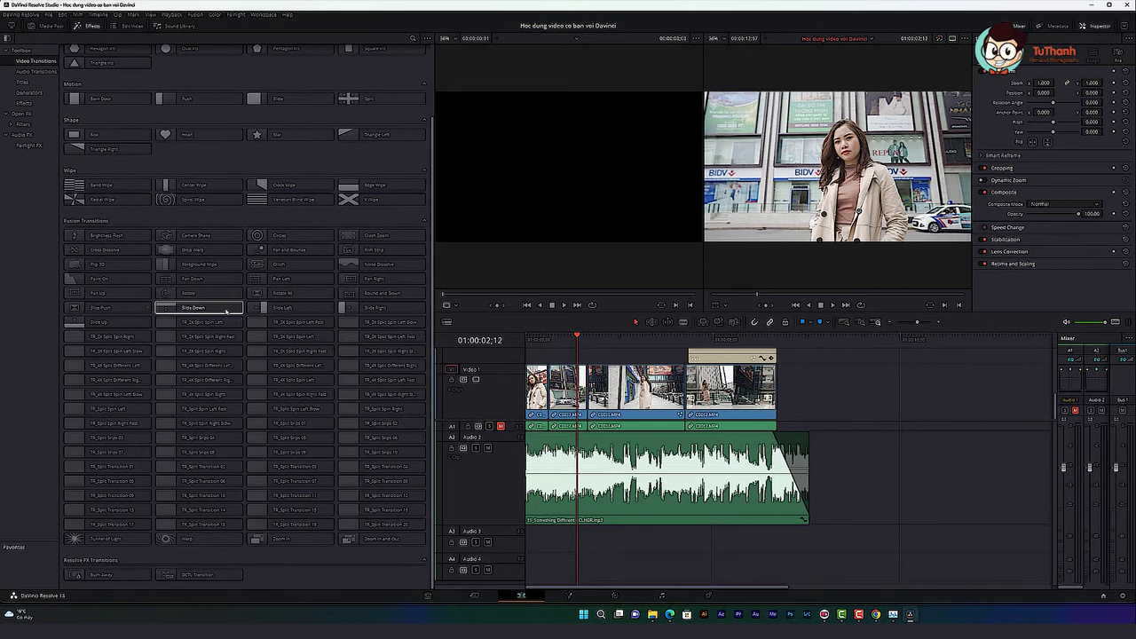
# Zoom the timeline and drop a TR_ Split Spin transition on the cut at 01:00:00:59, playing it once.
pyautogui.click(549, 339)
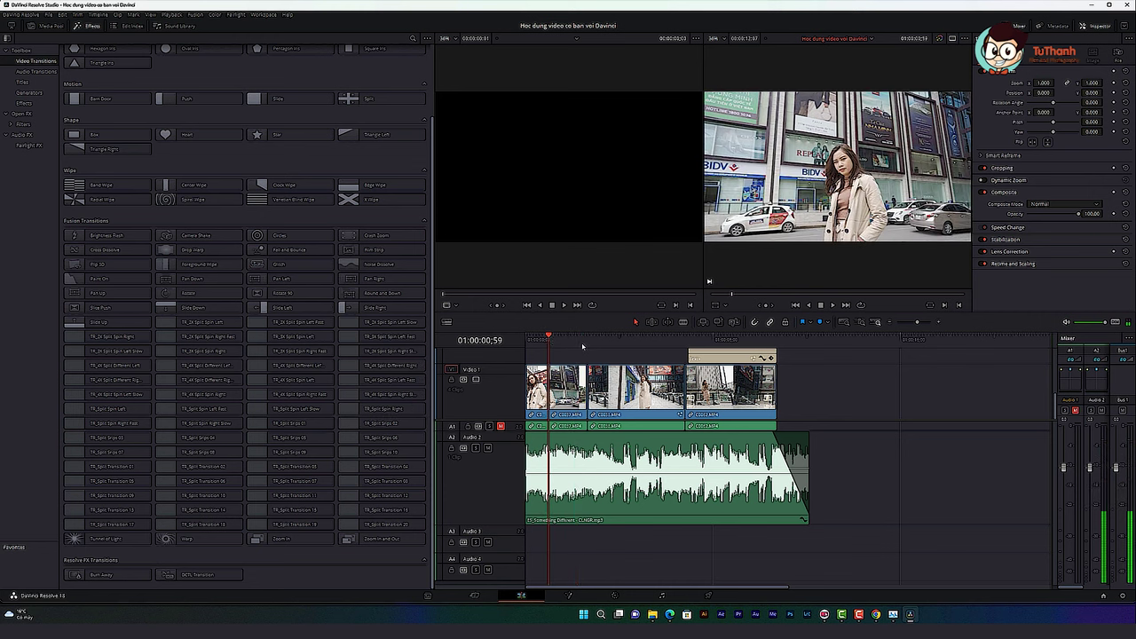
pyautogui.hotkey('ctrl', '=')
pyautogui.hotkey('ctrl', '=')
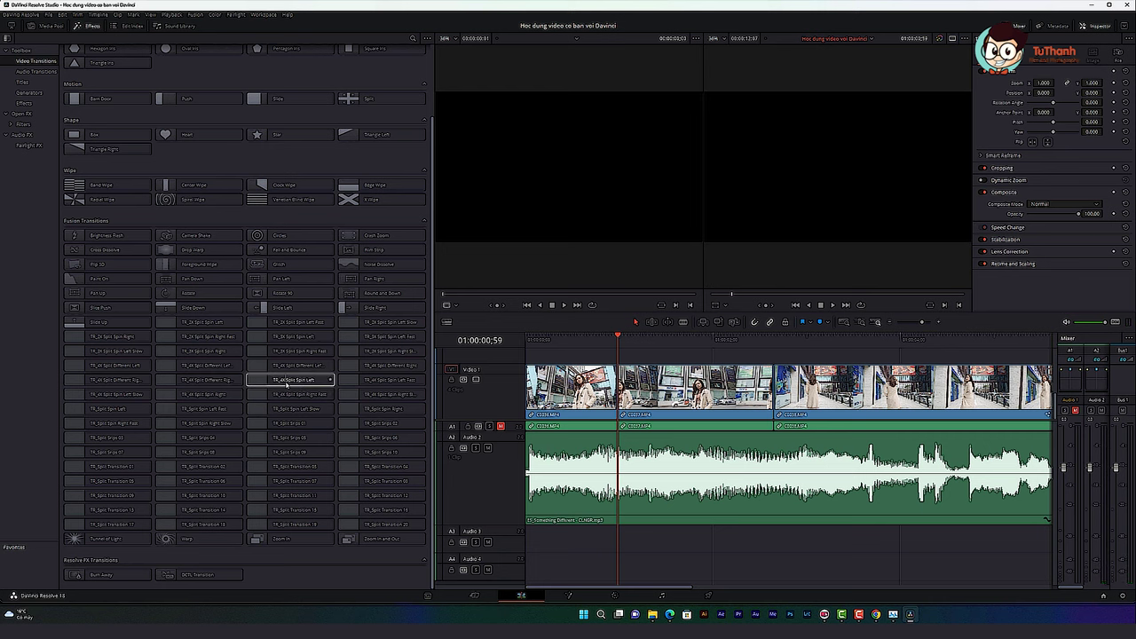
pyautogui.moveTo(264, 382); pyautogui.dragTo(618, 388)
pyautogui.click(602, 340)
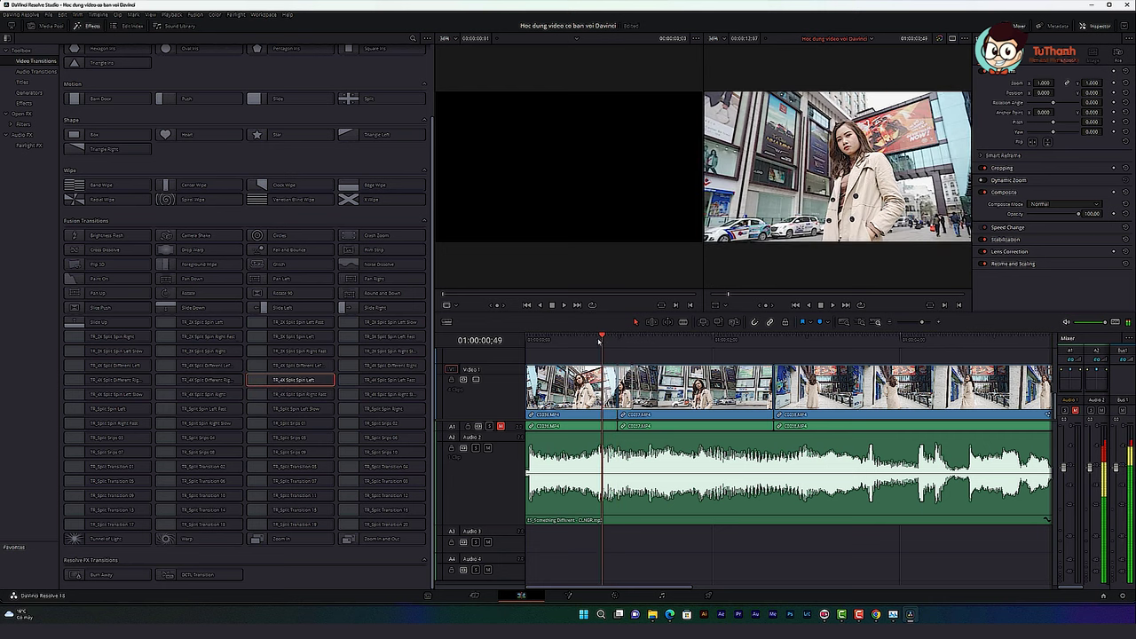
pyautogui.press('space')
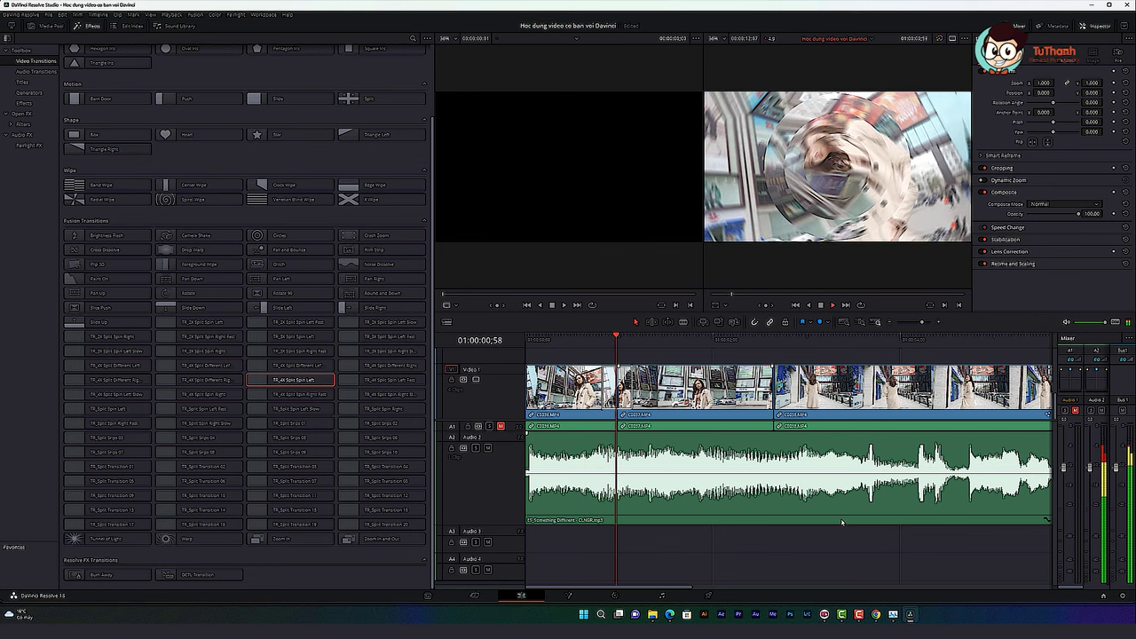
pyautogui.press('space')
# Scrub through the split spin transition and check the second cut at 01:00:02:39.
pyautogui.click(603, 339)
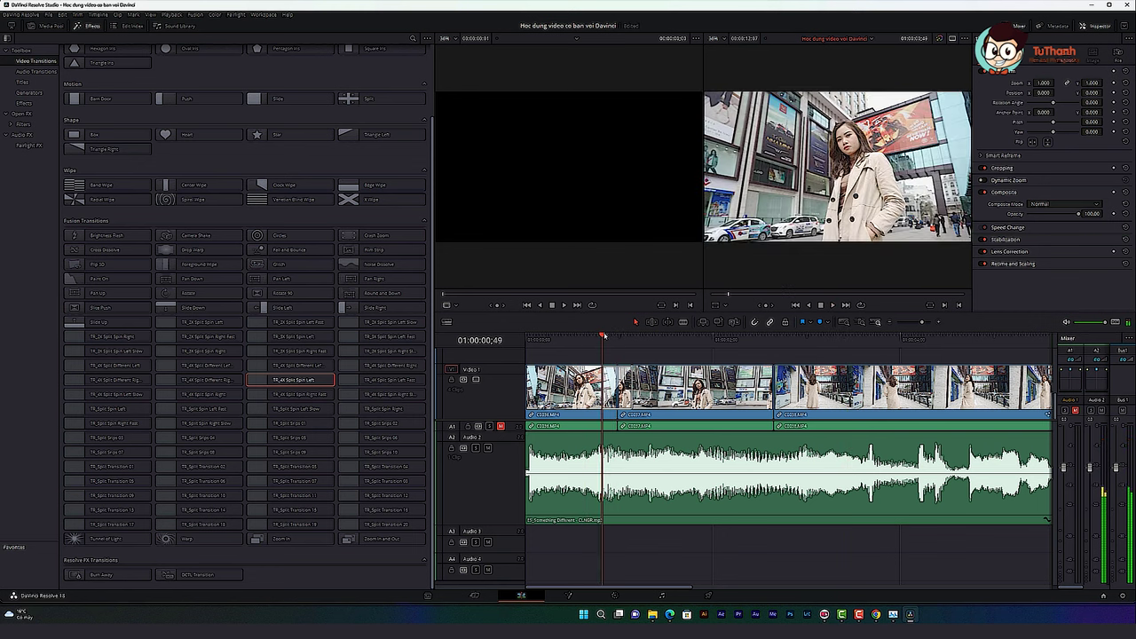
pyautogui.click(616, 336)
pyautogui.moveTo(616, 336); pyautogui.dragTo(747, 334)
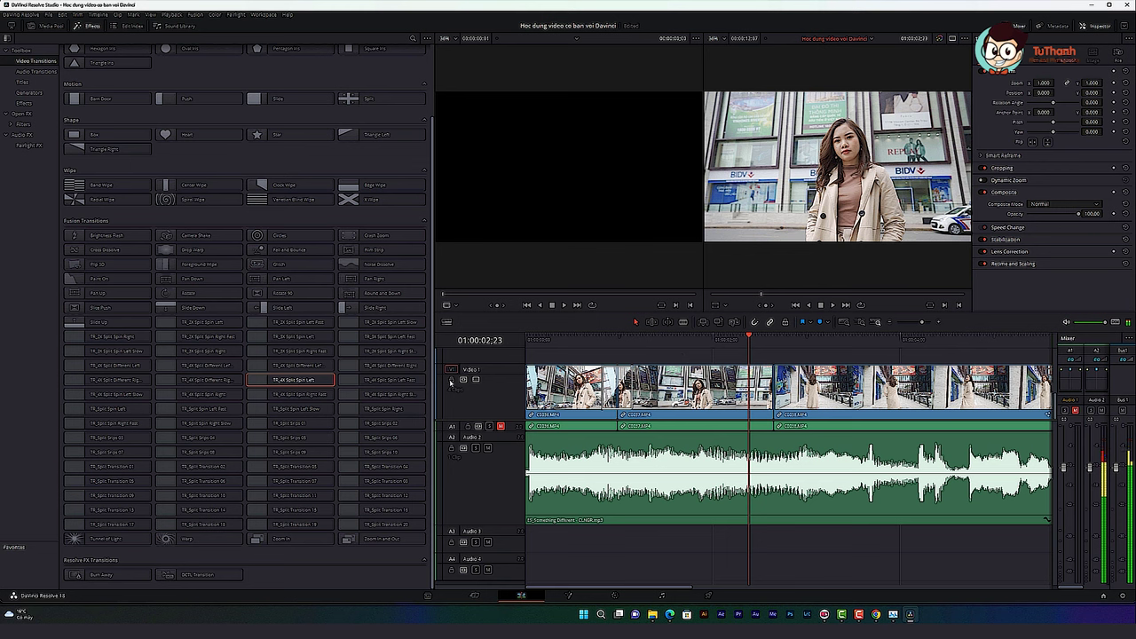
pyautogui.moveTo(748, 334); pyautogui.dragTo(774, 335)
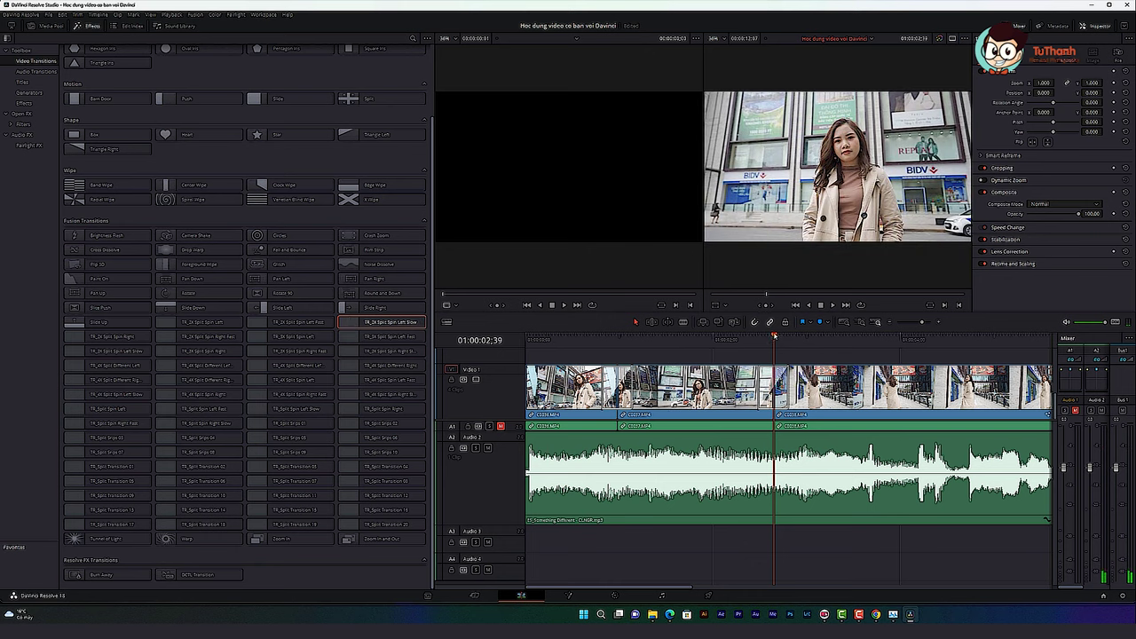
pyautogui.moveTo(774, 335); pyautogui.dragTo(777, 340)
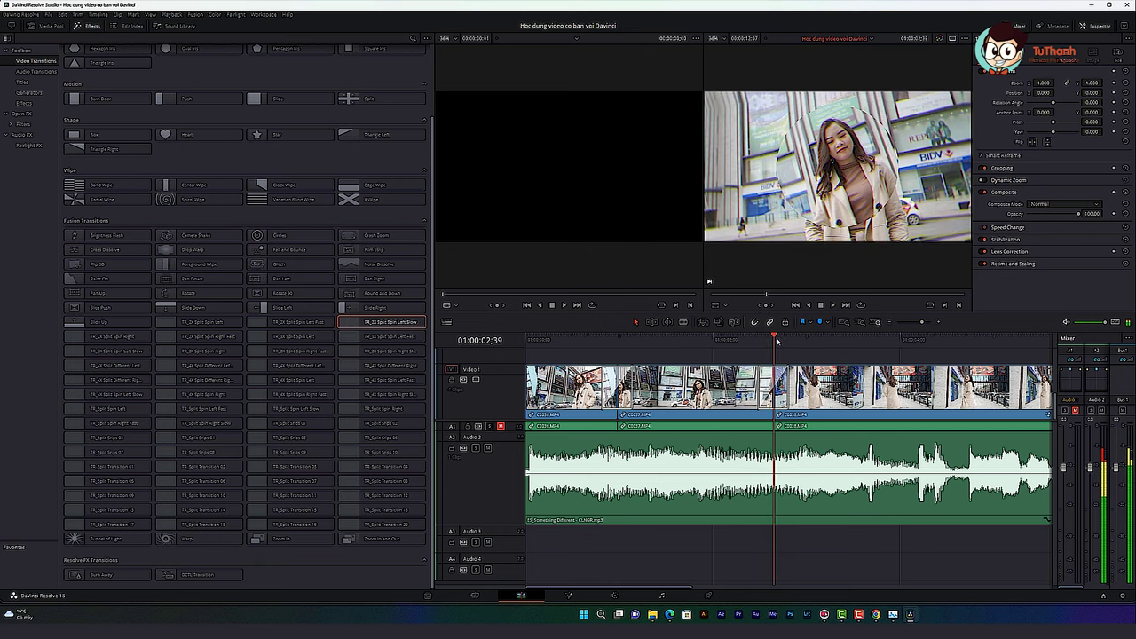
pyautogui.press('Left')
pyautogui.press('Left')
pyautogui.press('Left')
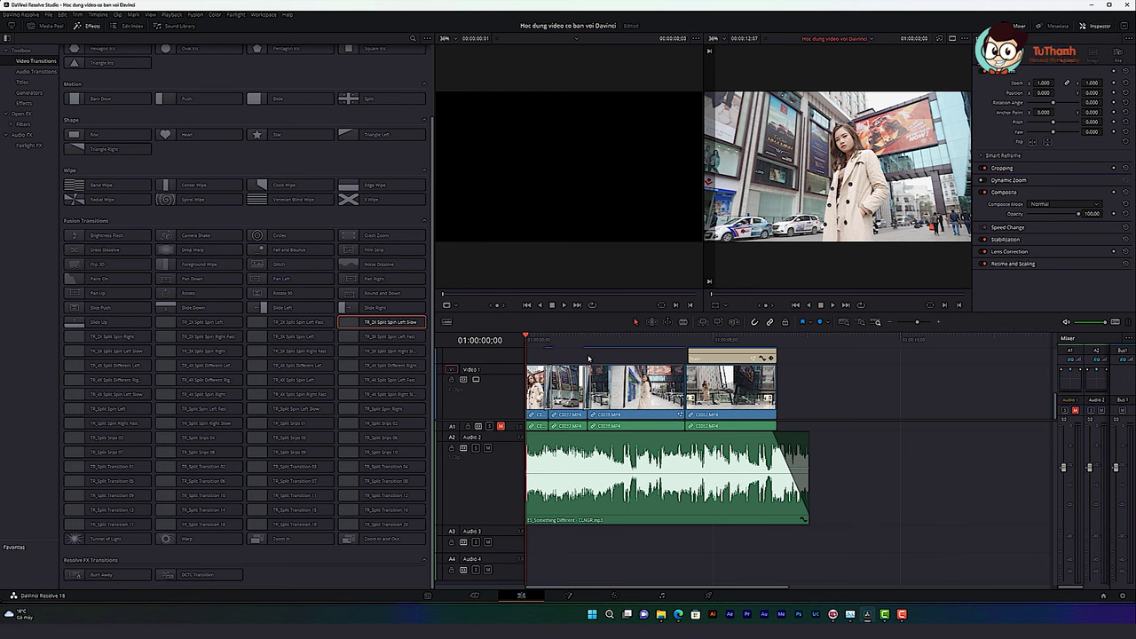
pyautogui.press('space')
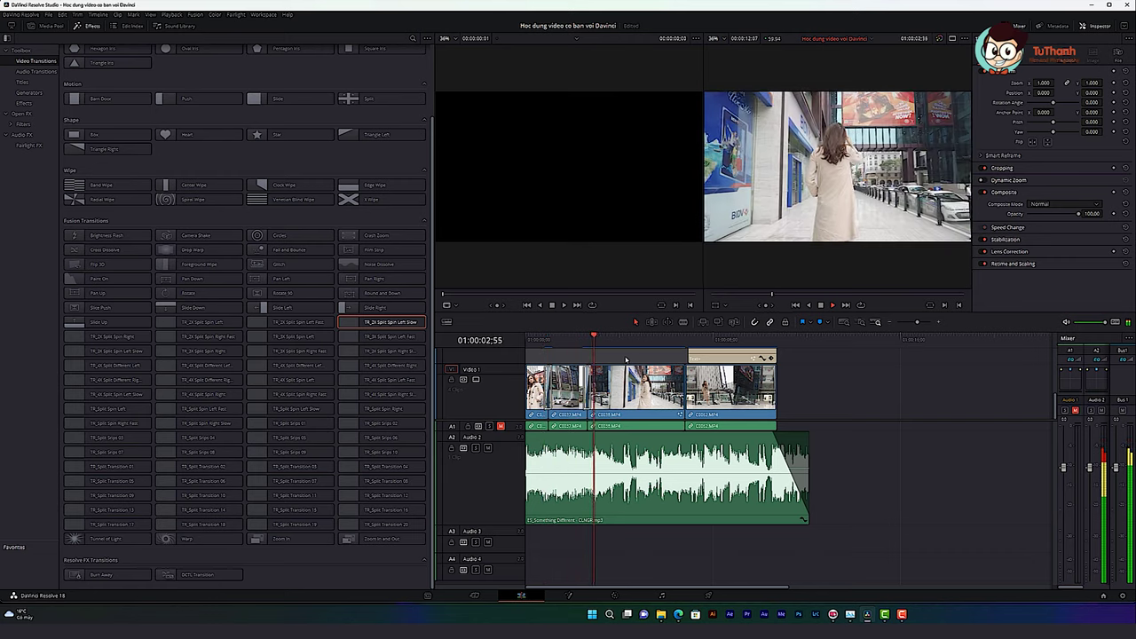
pyautogui.press('space')
pyautogui.click(545, 340)
pyautogui.press('space')
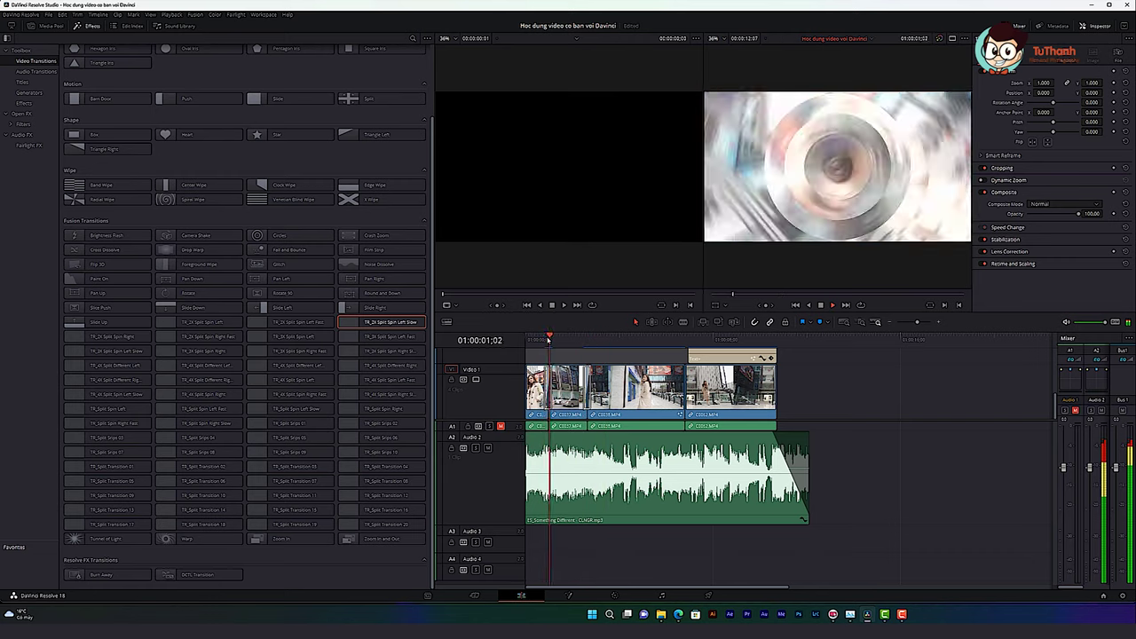
pyautogui.press('space')
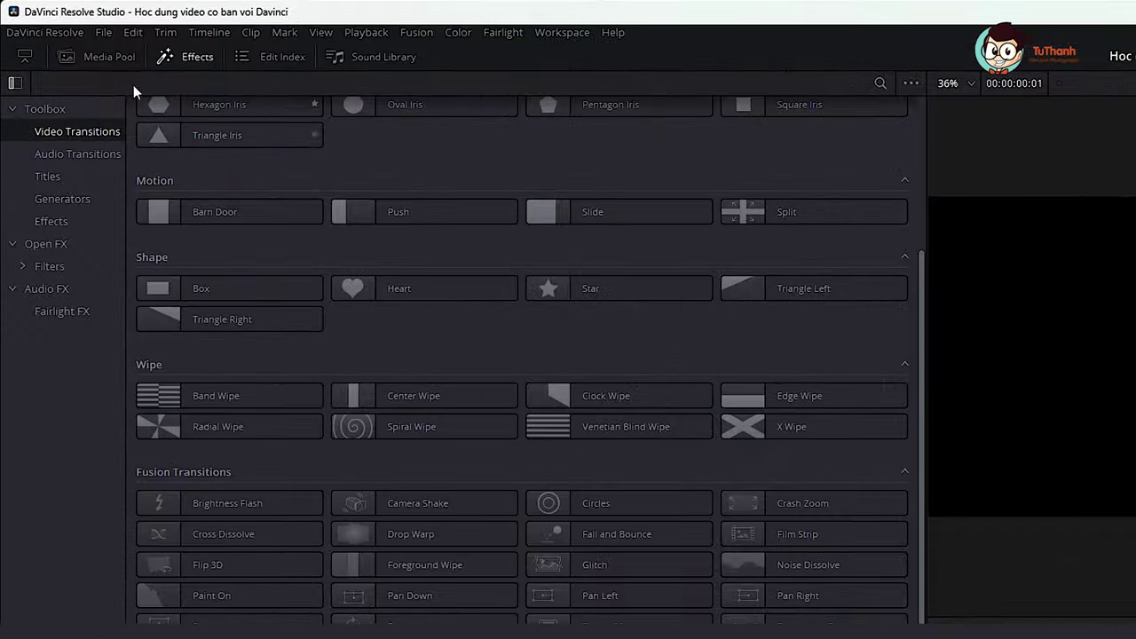
# Review Preferences > System Memory, GPU and Media Storage (E:\Blackmagic Video), then save them.
pyautogui.click(45, 29)
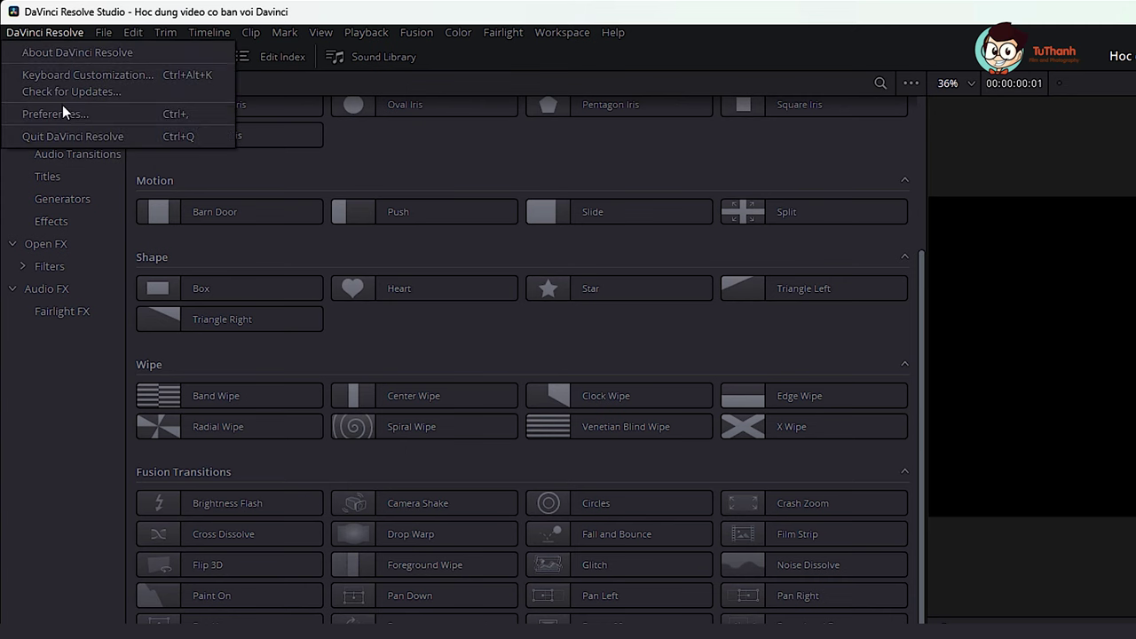
pyautogui.click(53, 113)
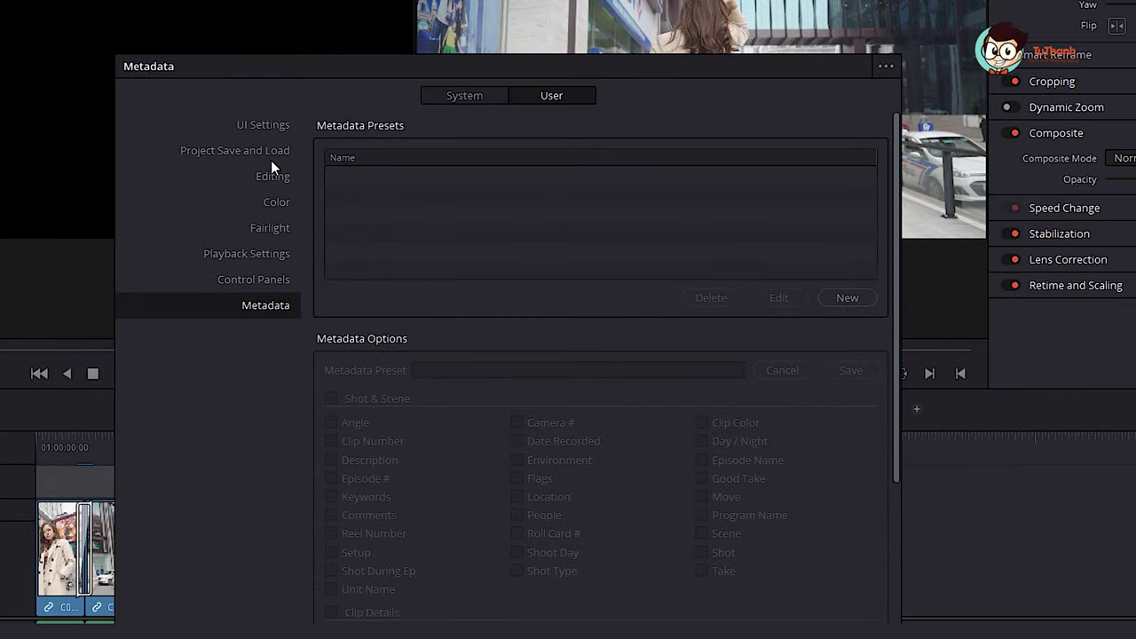
pyautogui.click(456, 96)
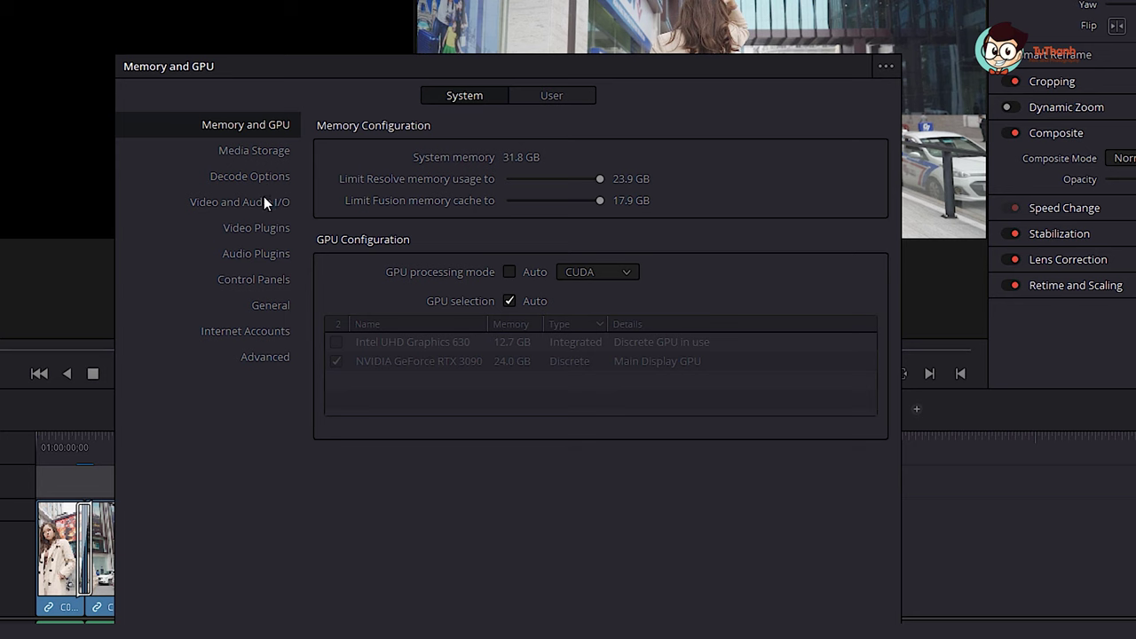
pyautogui.click(264, 153)
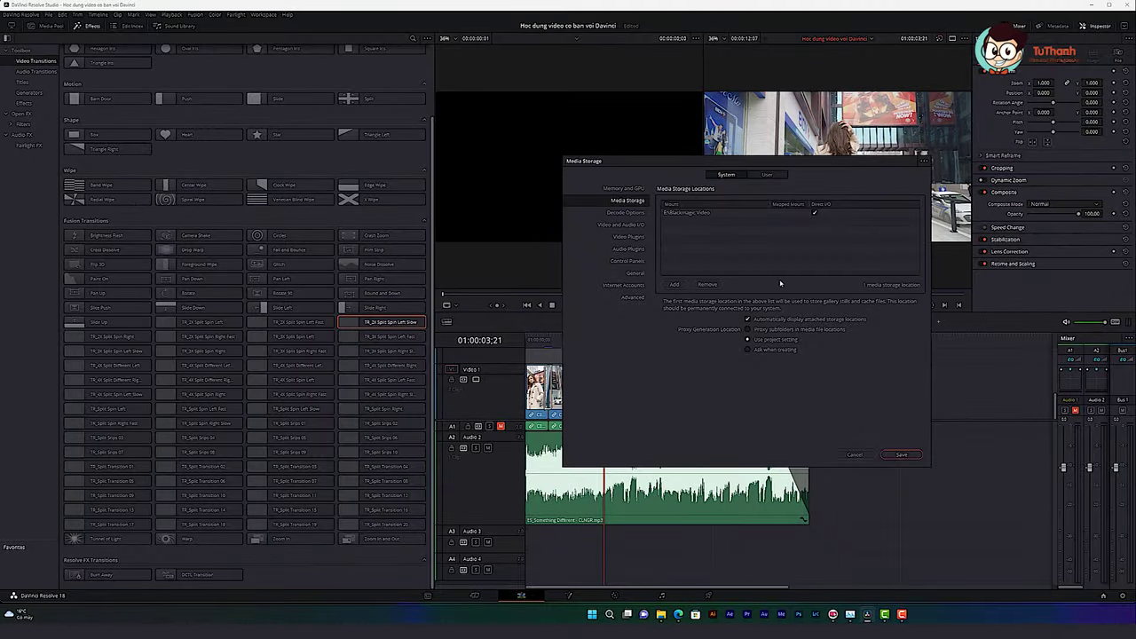
pyautogui.click(901, 454)
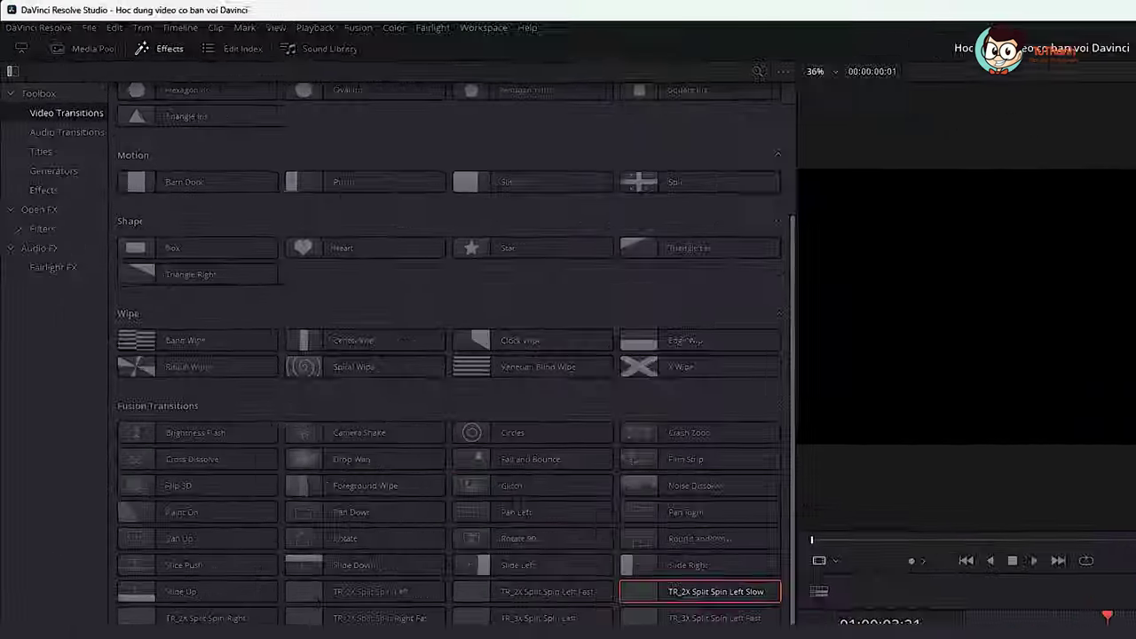
# Set the render cache to Smart and play the timeline from 01:00:02:39.
pyautogui.click(295, 26)
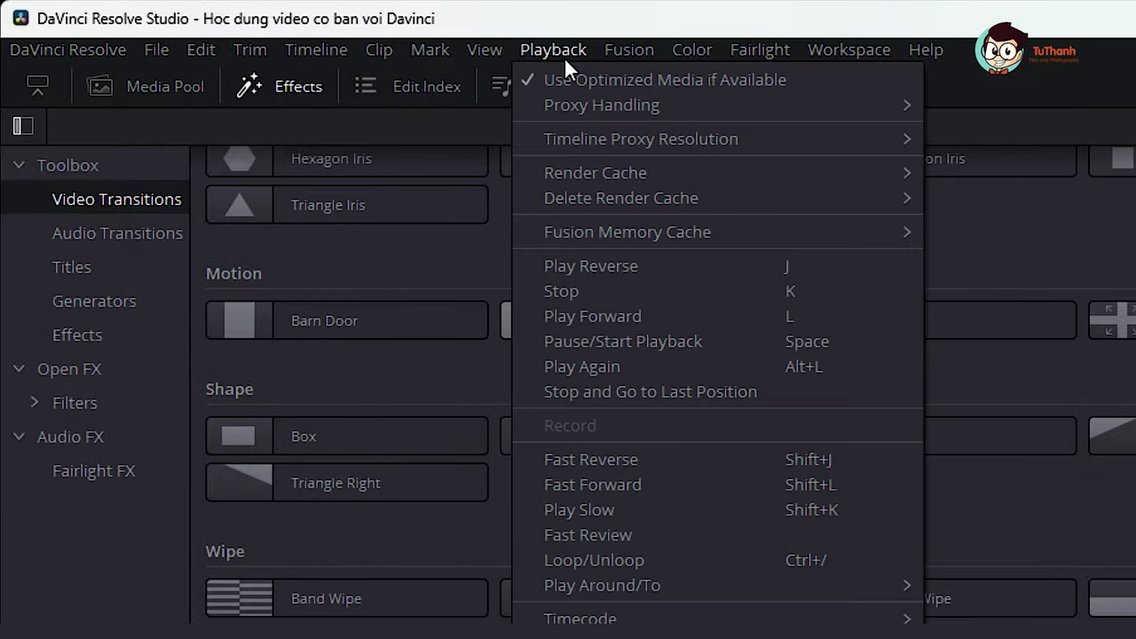
pyautogui.moveTo(755, 180)
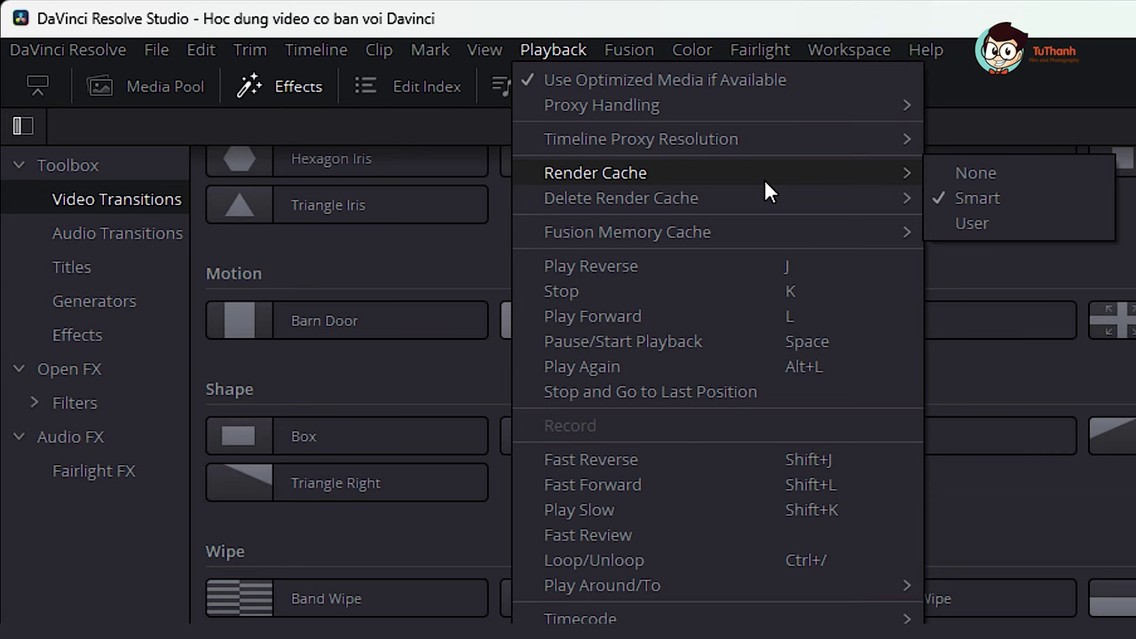
pyautogui.click(1039, 198)
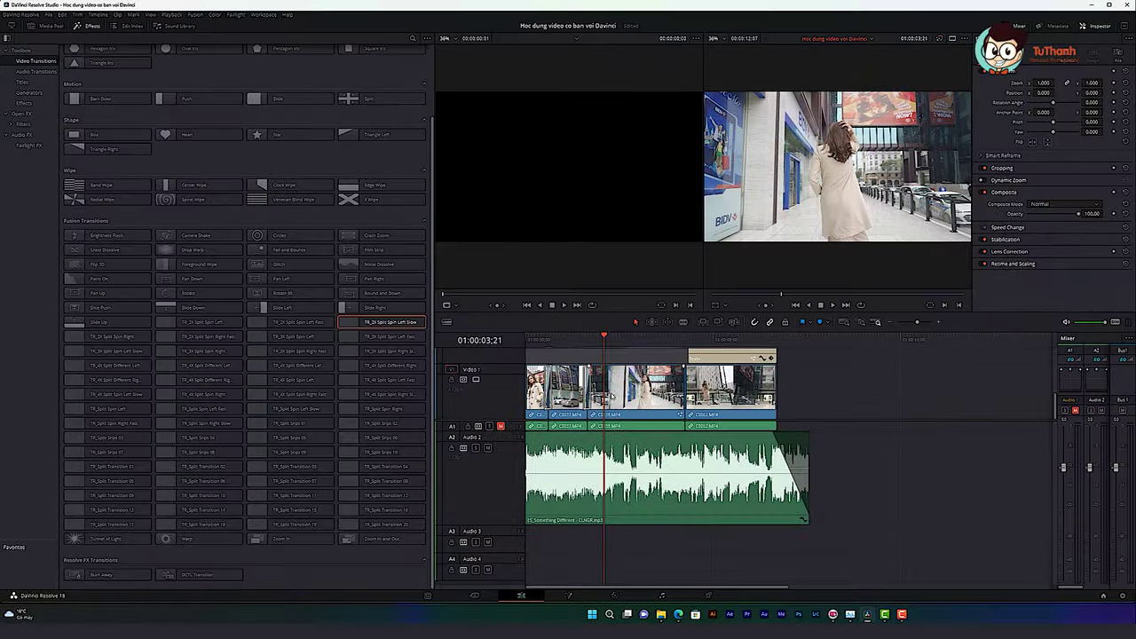
pyautogui.click(585, 345)
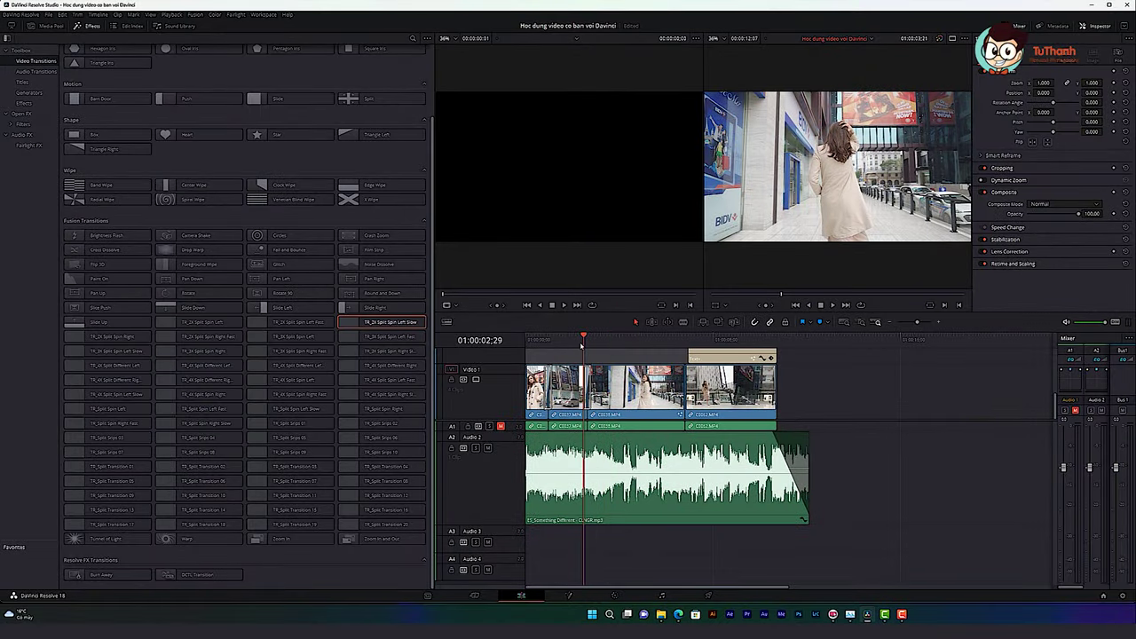
pyautogui.press('space')
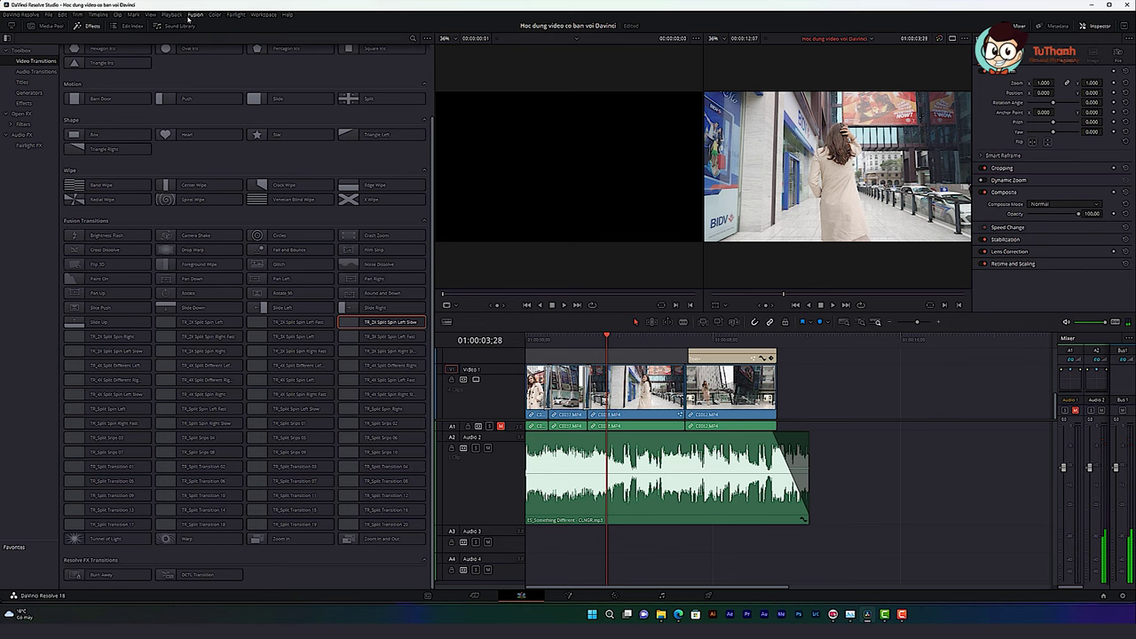
# Scrub back near the start of the timeline and briefly preview the edit.
pyautogui.click(171, 15)
pyautogui.moveTo(196, 55)
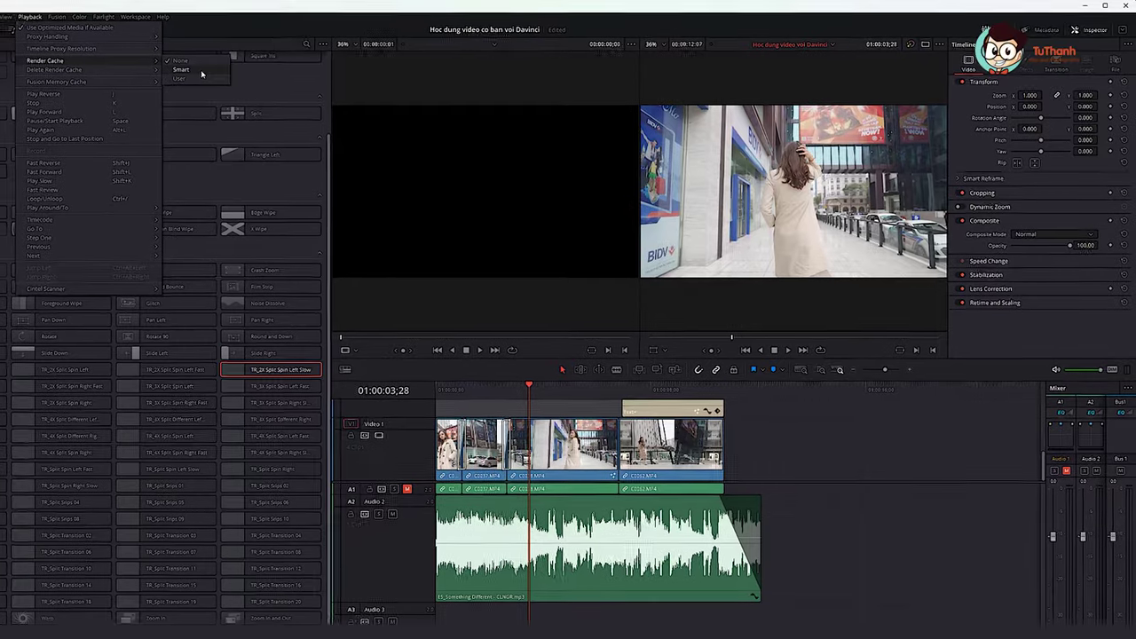
pyautogui.click(194, 78)
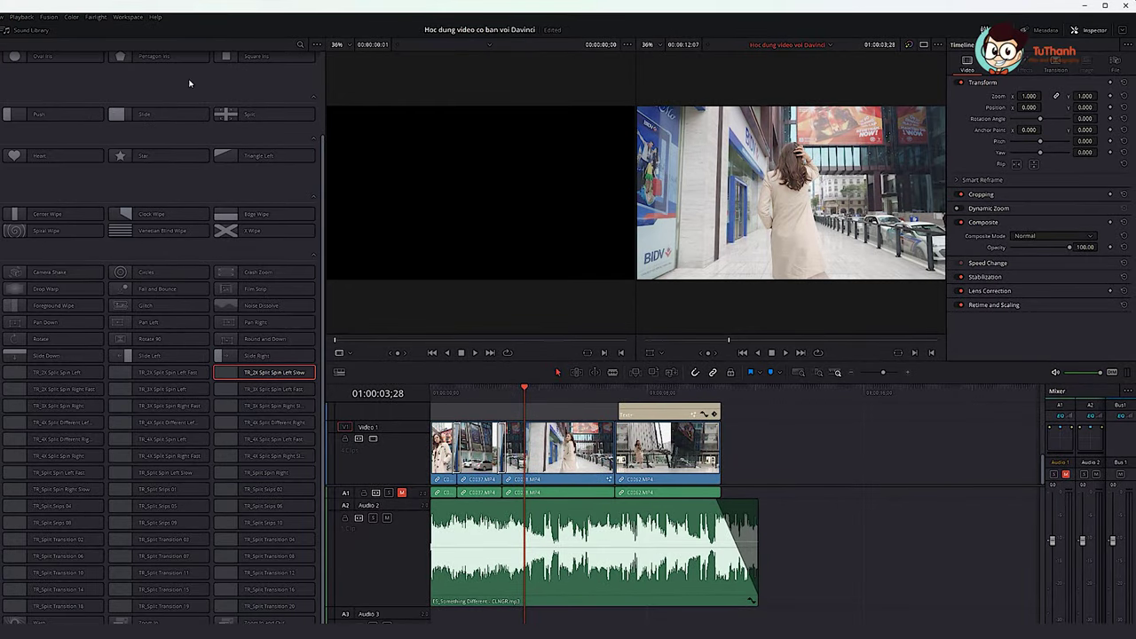
pyautogui.moveTo(525, 390); pyautogui.dragTo(479, 391)
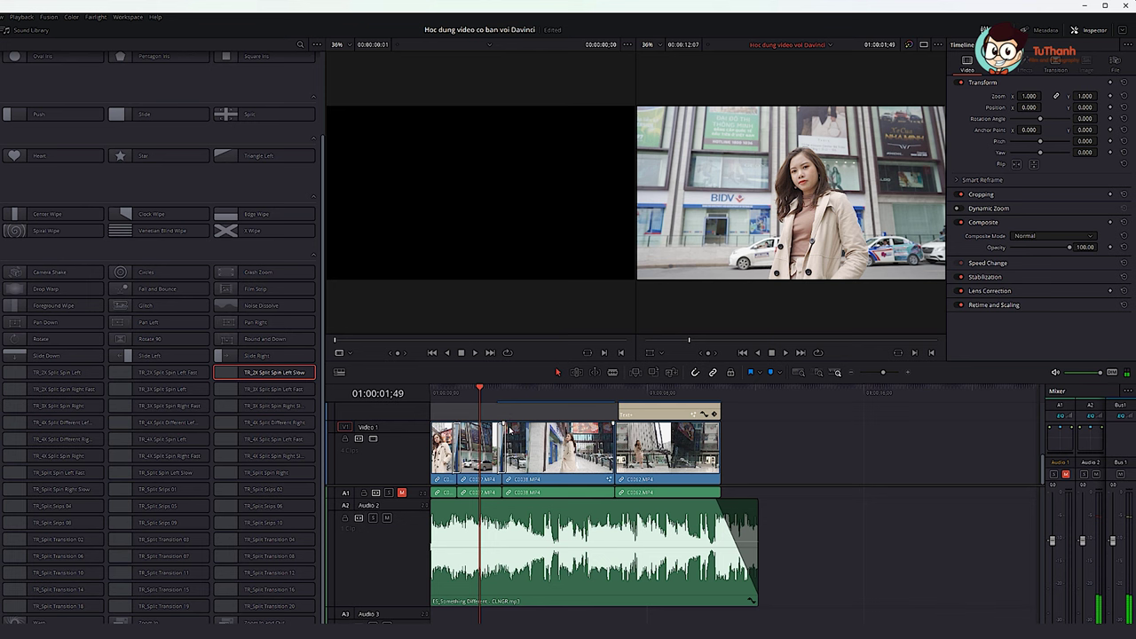
pyautogui.click(454, 391)
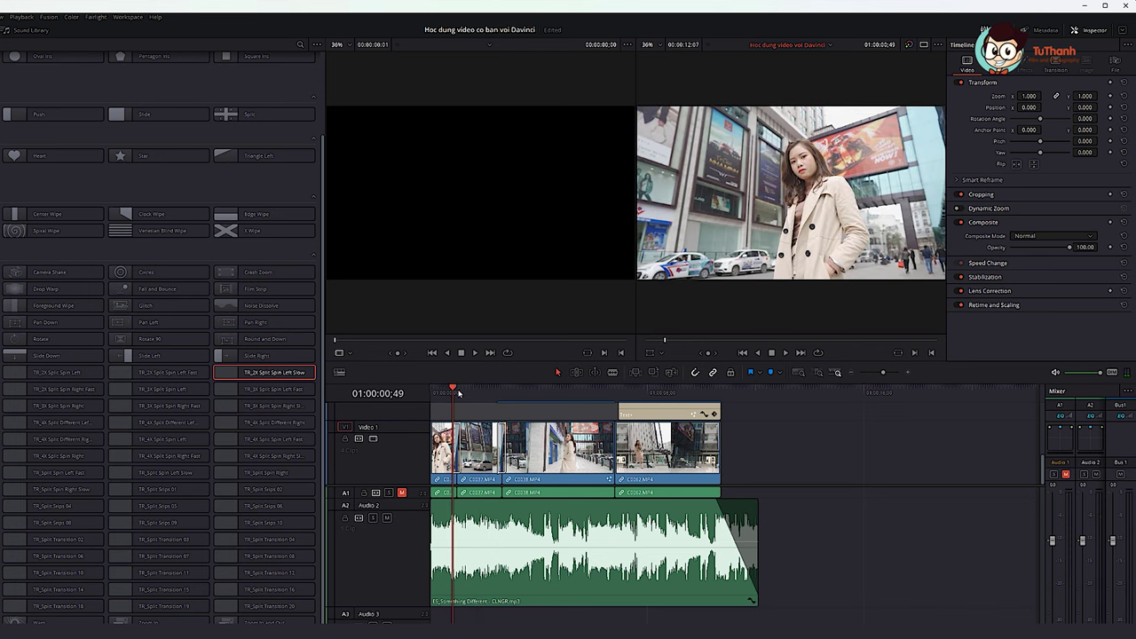
pyautogui.press('space')
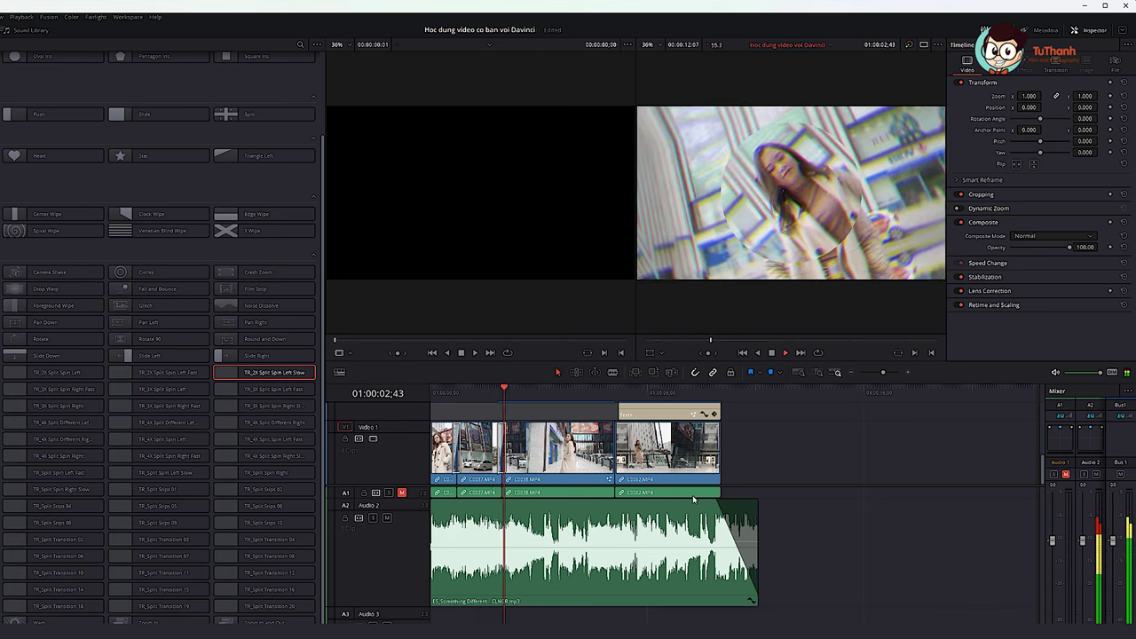
pyautogui.press('space')
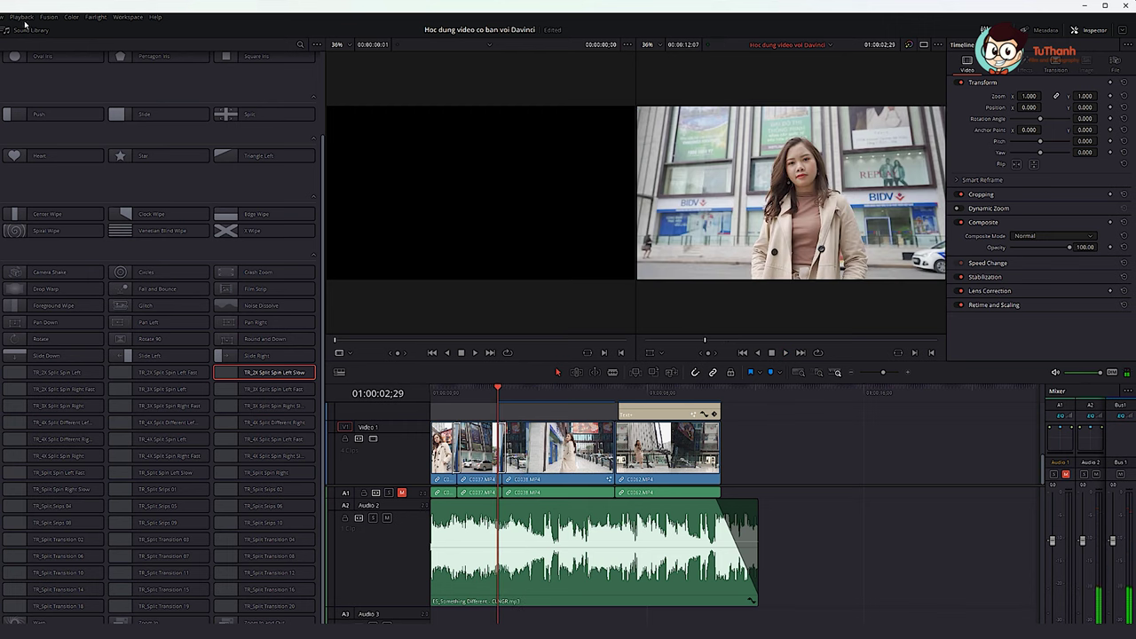
# Reselect Smart render caching and play the edit from the beginning.
pyautogui.click(21, 16)
pyautogui.moveTo(40, 60)
pyautogui.click(201, 70)
pyautogui.click(451, 400)
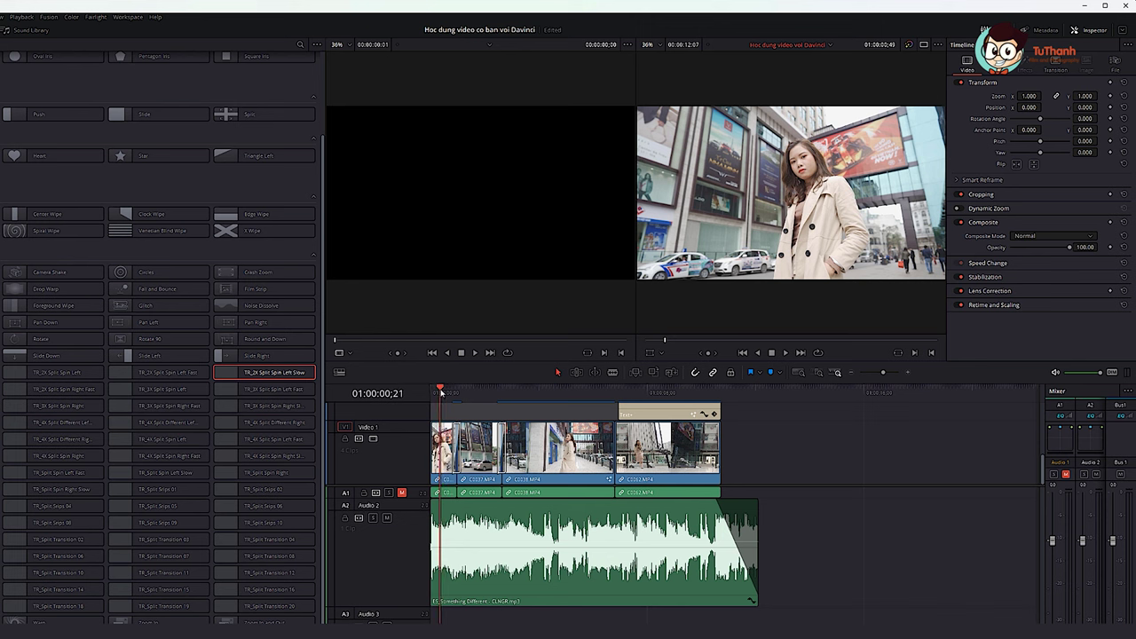
pyautogui.press('space')
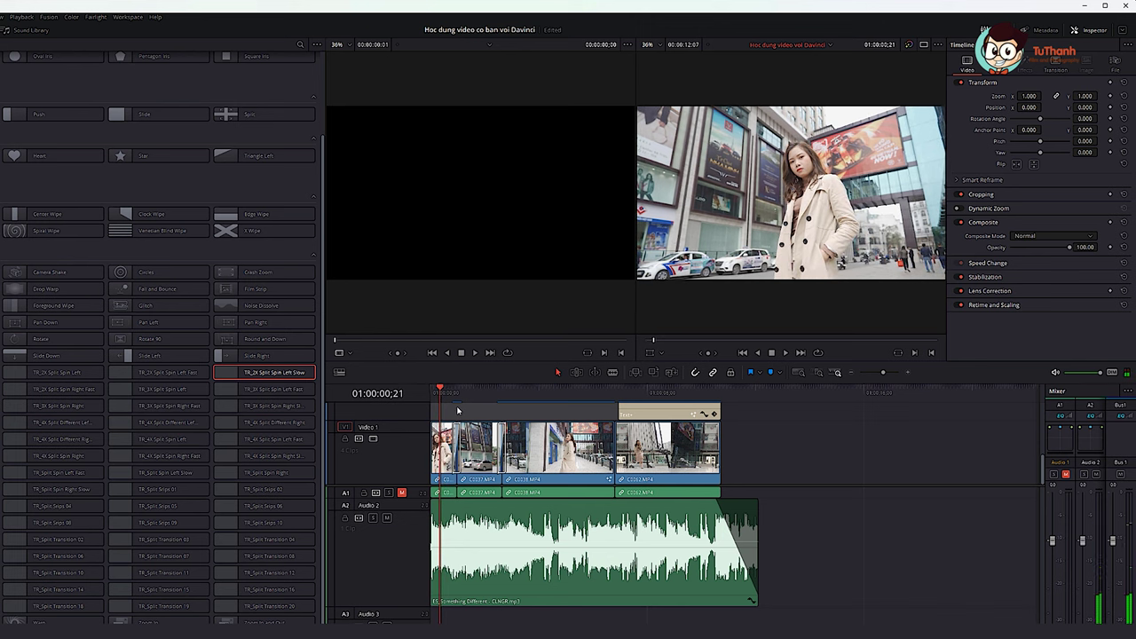
pyautogui.press('space')
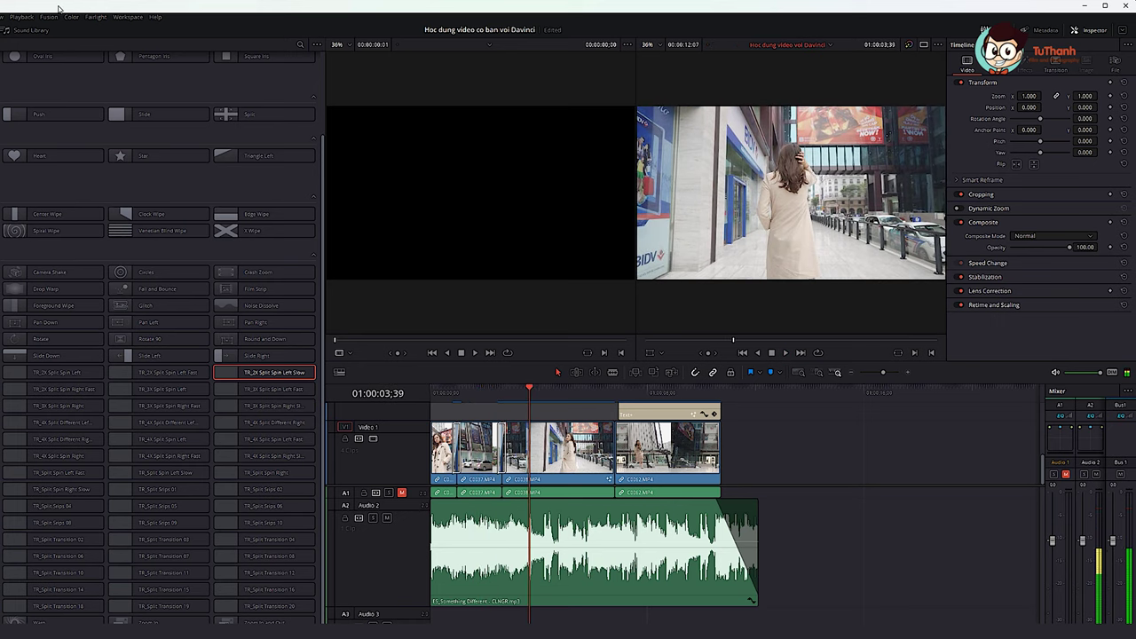
# Delete the render cache and replay the middle clip's transition.
pyautogui.click(22, 17)
pyautogui.moveTo(87, 71)
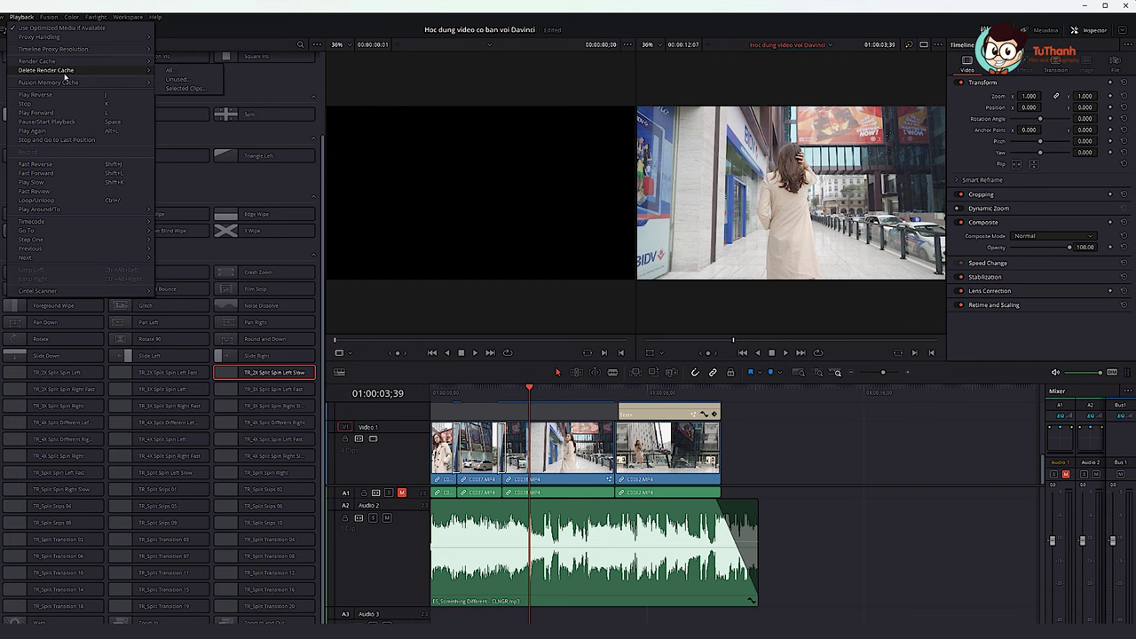
pyautogui.click(188, 75)
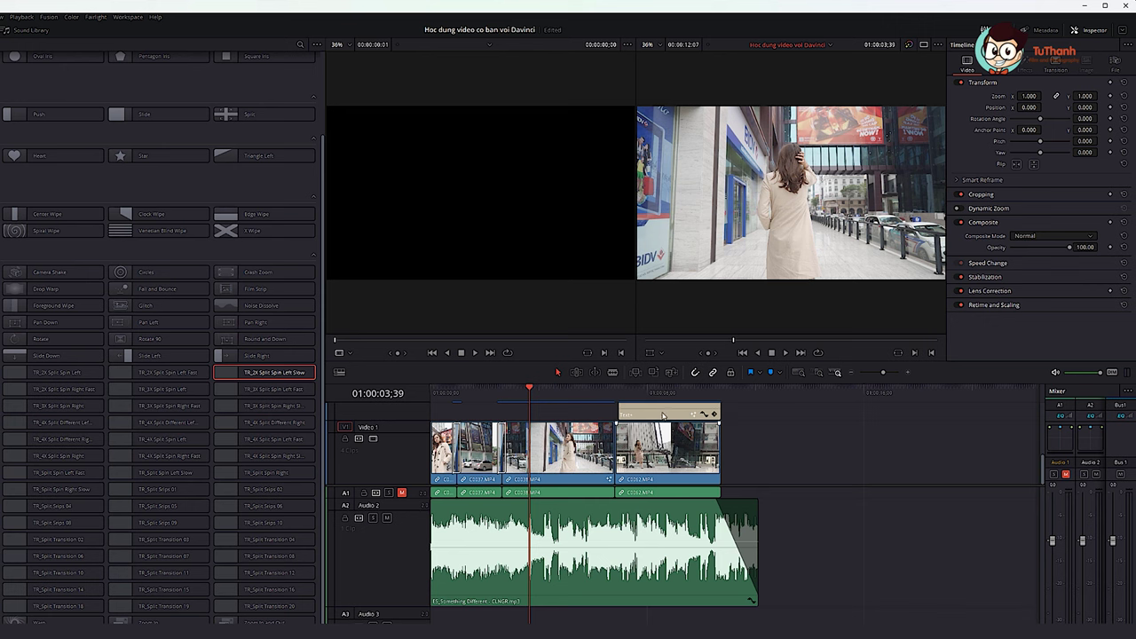
pyautogui.click(507, 390)
pyautogui.press('space')
pyautogui.click(485, 391)
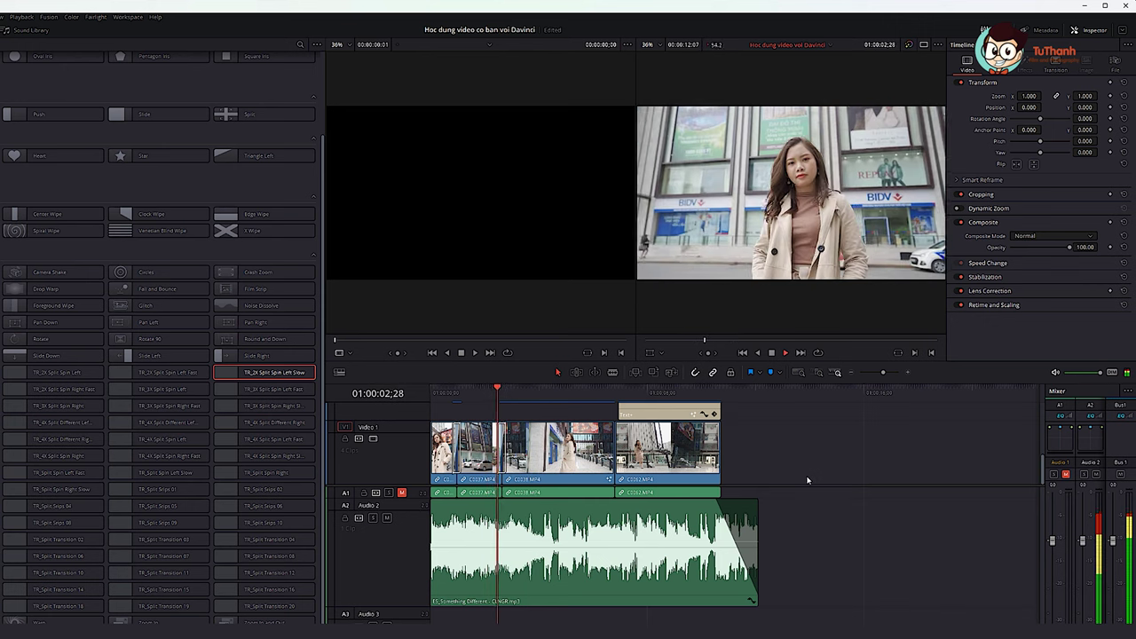
pyautogui.press('space')
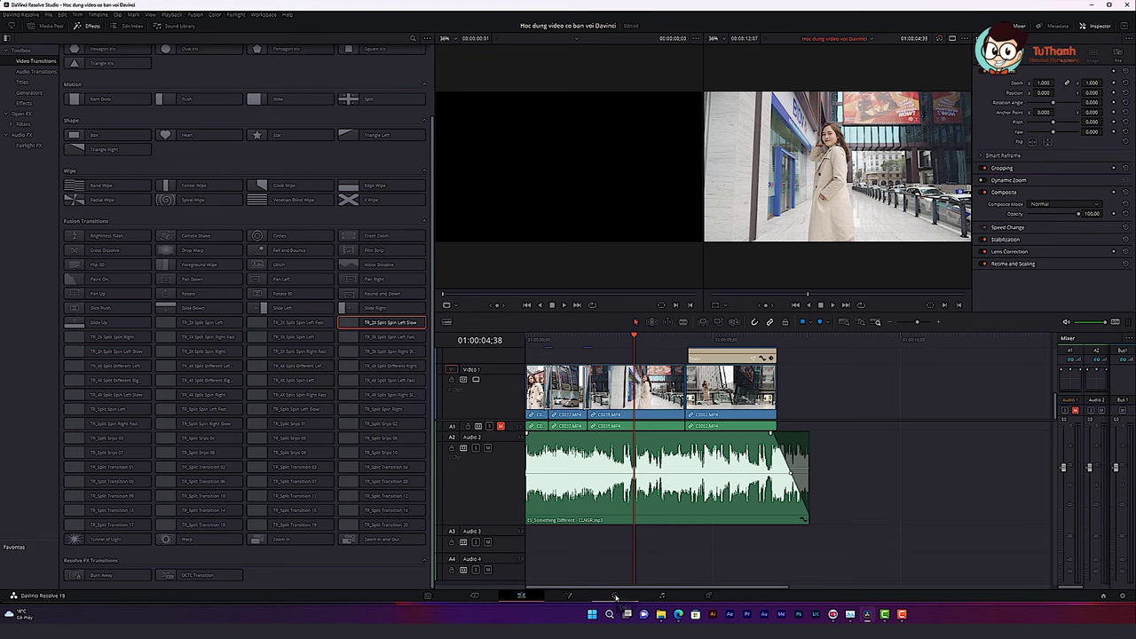
# Switch to the Color page and scrub through clip 03 in the mini-timeline.
pyautogui.click(615, 596)
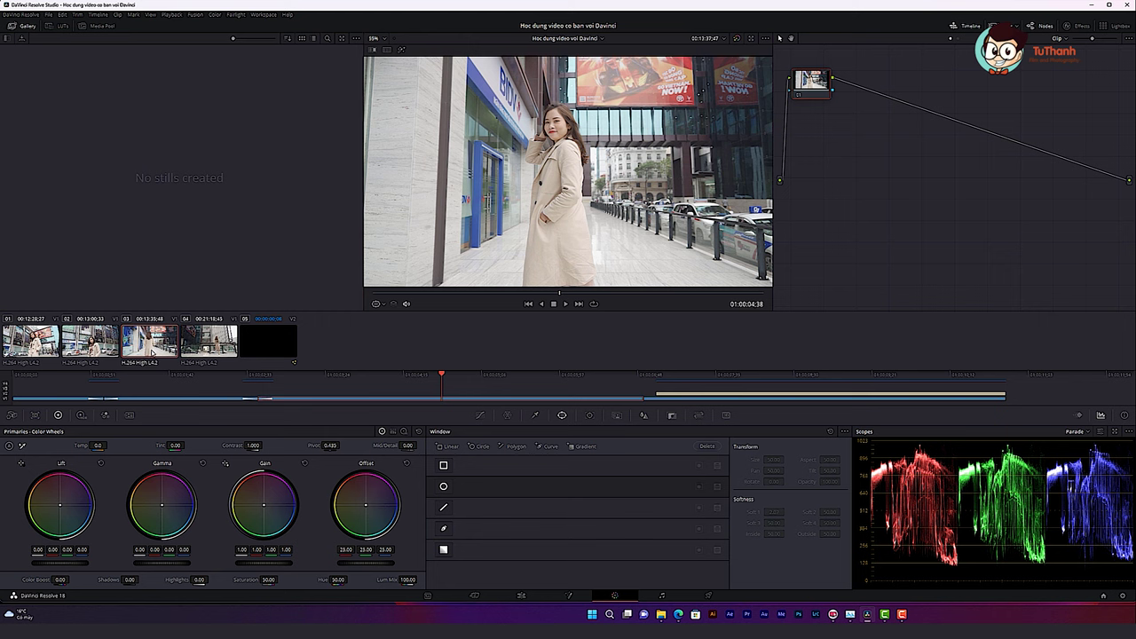
pyautogui.click(158, 348)
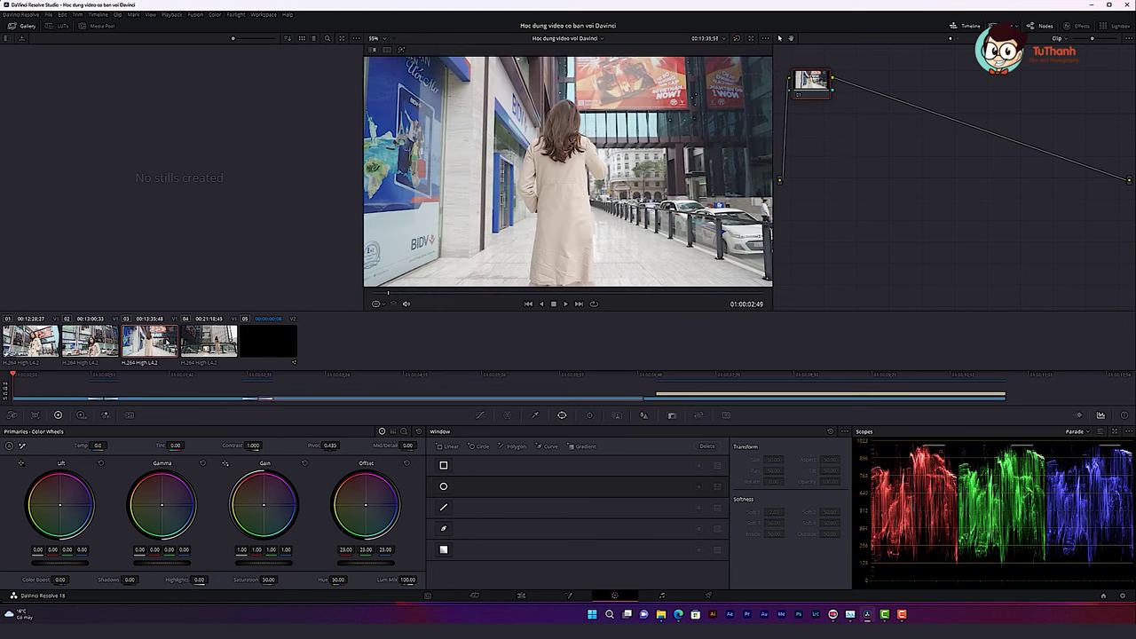
pyautogui.click(643, 381)
pyautogui.click(273, 381)
pyautogui.click(641, 382)
pyautogui.click(272, 382)
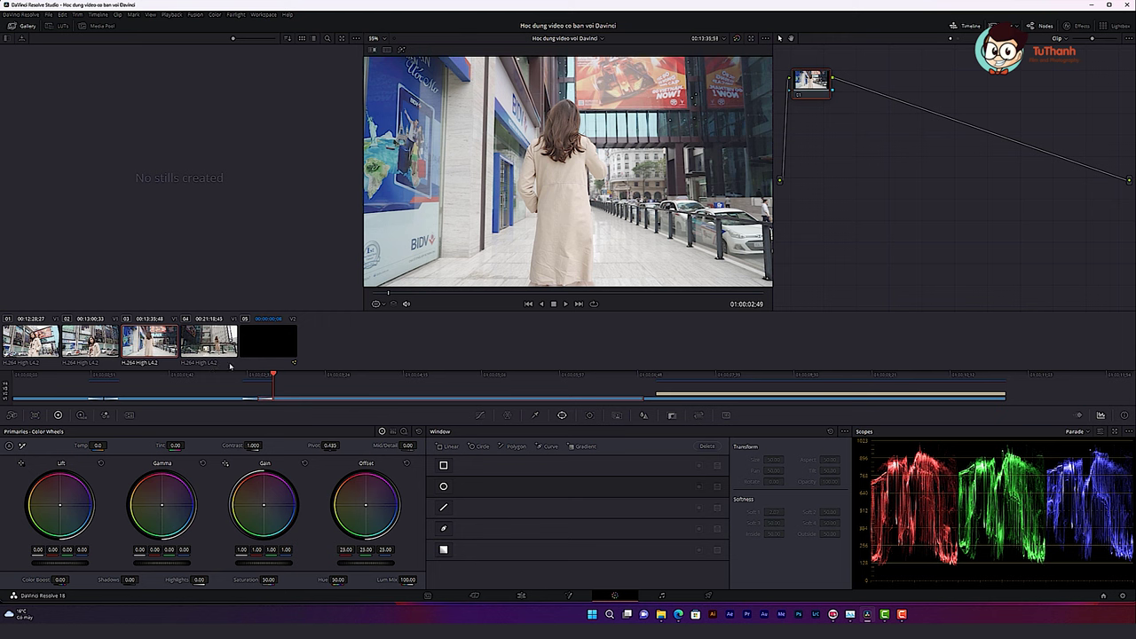
pyautogui.moveTo(276, 382); pyautogui.dragTo(485, 398)
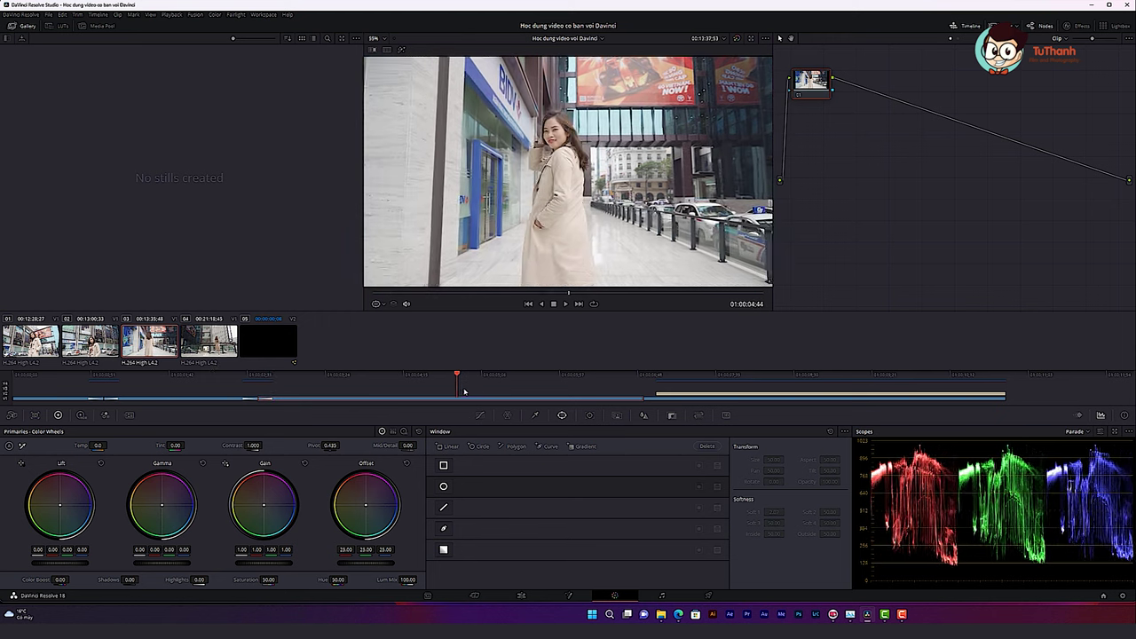
pyautogui.moveTo(485, 398)
pyautogui.mouseDown()
pyautogui.moveTo(414, 404)
pyautogui.moveTo(489, 404)
pyautogui.mouseUp()
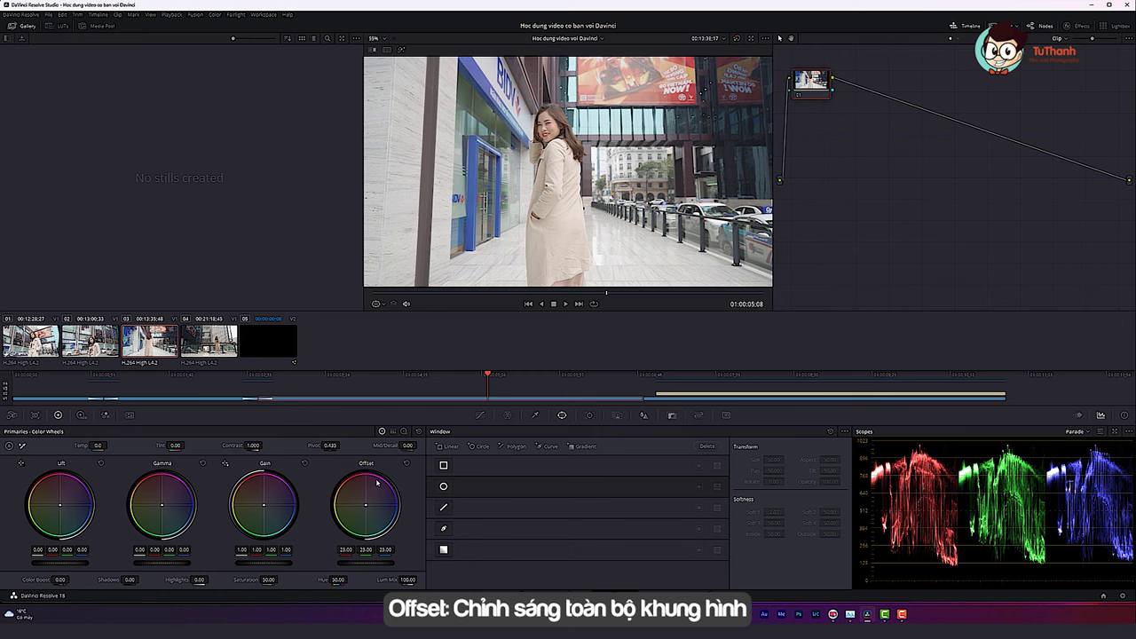
# Grade clip 03 with Offset 21.83, Gain 1.05, Gamma -0.03 and Lift -0.03 on the master wheels.
pyautogui.moveTo(365, 561)
pyautogui.mouseDown()
pyautogui.moveTo(311, 562)
pyautogui.moveTo(378, 562)
pyautogui.mouseUp()
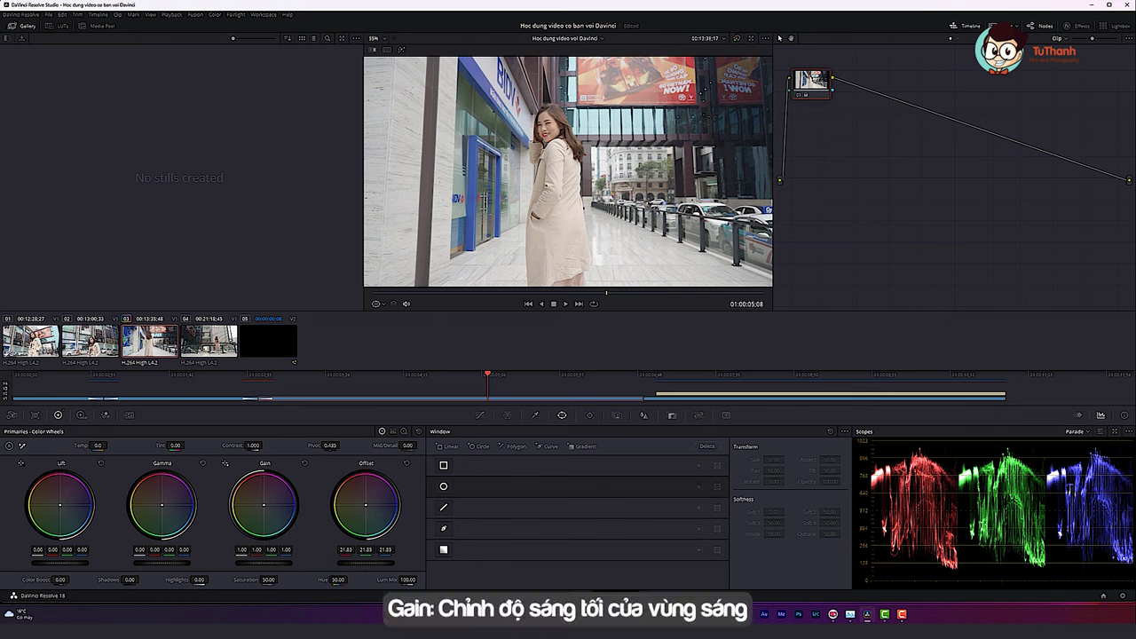
pyautogui.moveTo(263, 562)
pyautogui.mouseDown()
pyautogui.moveTo(249, 562)
pyautogui.moveTo(287, 551)
pyautogui.mouseUp()
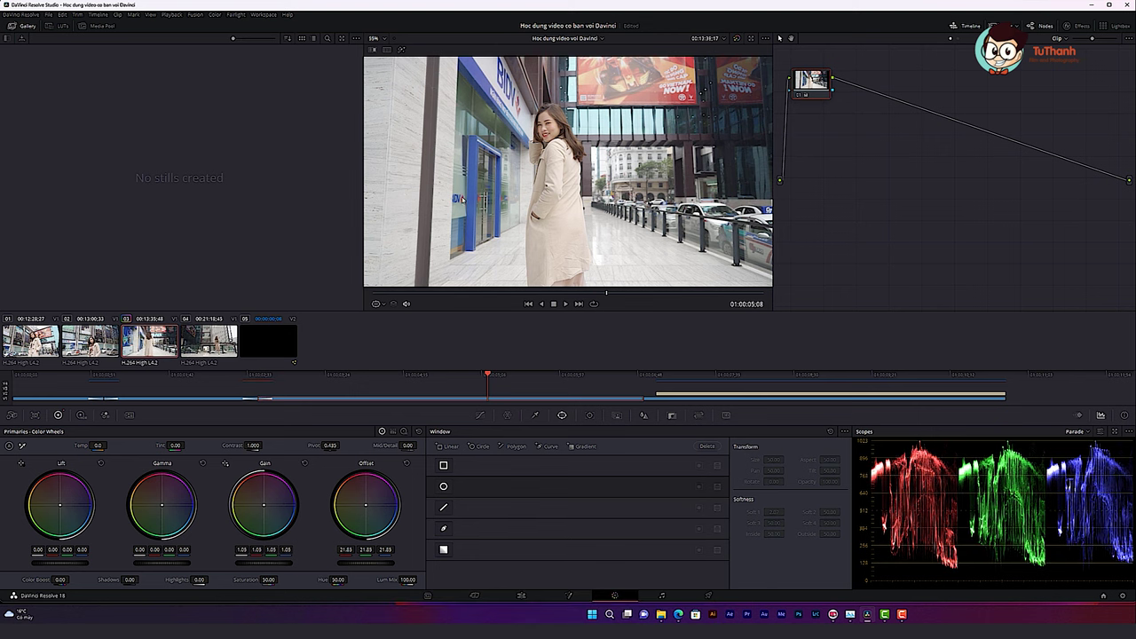
pyautogui.moveTo(272, 563); pyautogui.dragTo(286, 562)
pyautogui.doubleClick(285, 562)
pyautogui.moveTo(264, 563); pyautogui.dragTo(268, 563)
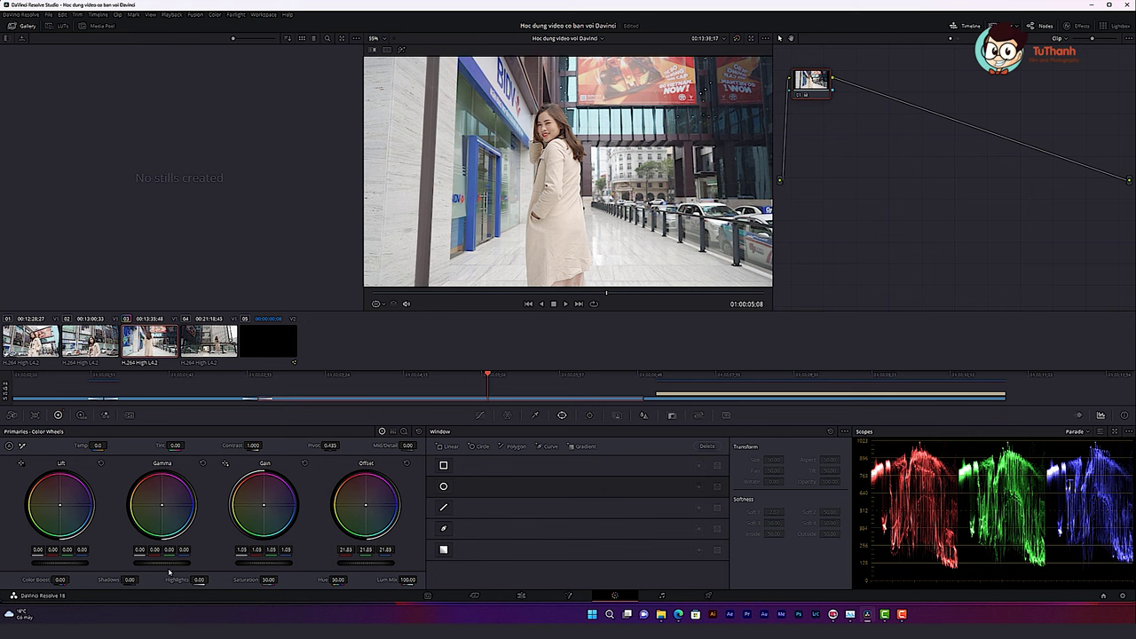
pyautogui.moveTo(160, 564)
pyautogui.mouseDown()
pyautogui.moveTo(170, 564)
pyautogui.moveTo(155, 564)
pyautogui.mouseUp()
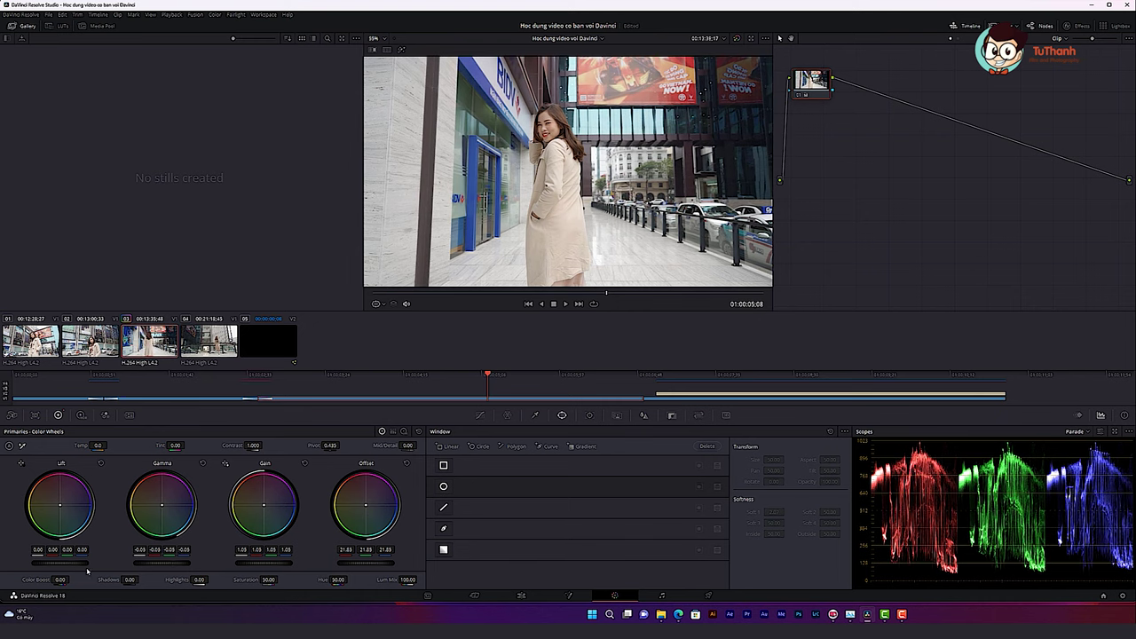
pyautogui.moveTo(59, 563)
pyautogui.mouseDown()
pyautogui.moveTo(89, 563)
pyautogui.moveTo(40, 563)
pyautogui.moveTo(56, 563)
pyautogui.mouseUp()
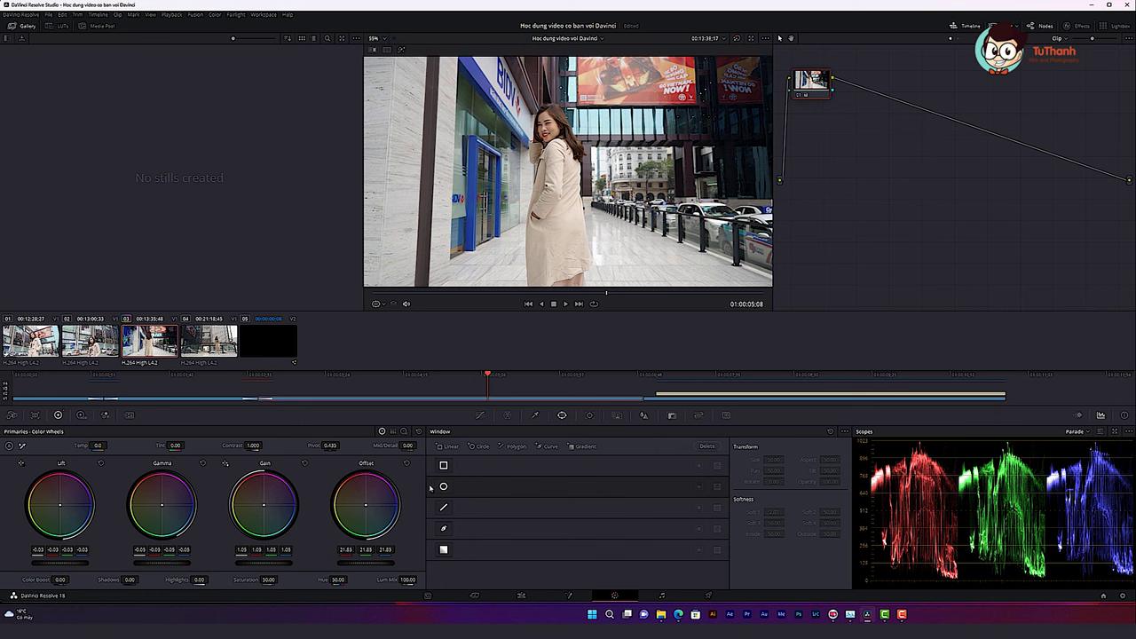
# Raise Offset to 26.63, set Temperature to -210.0 and reset Tint to zero.
pyautogui.moveTo(365, 561); pyautogui.dragTo(387, 562)
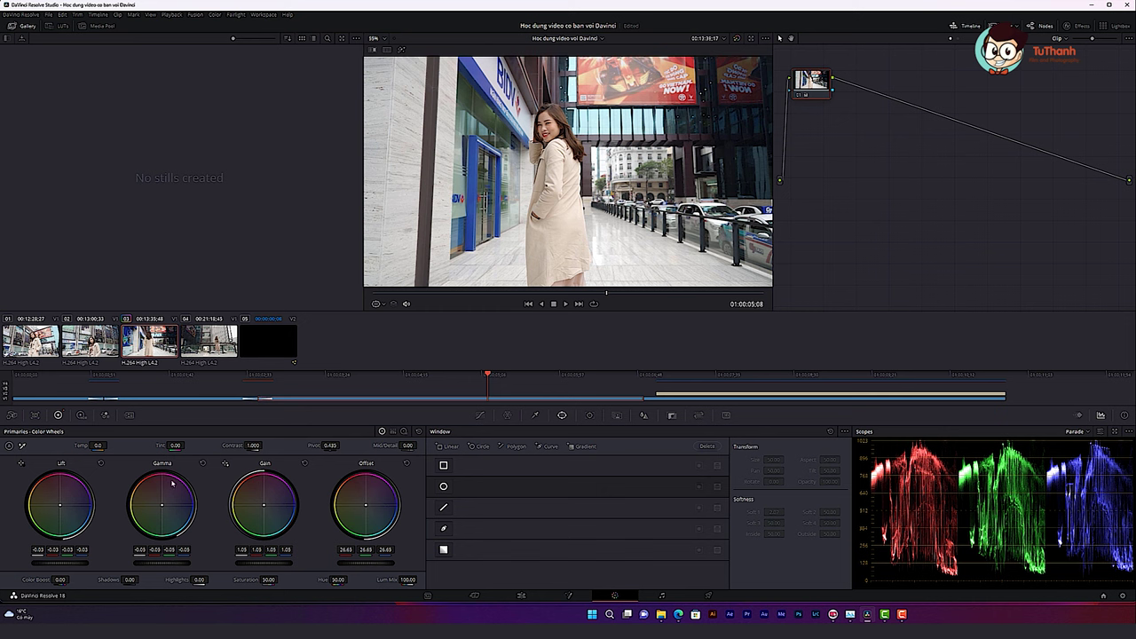
pyautogui.moveTo(98, 446); pyautogui.dragTo(108, 445)
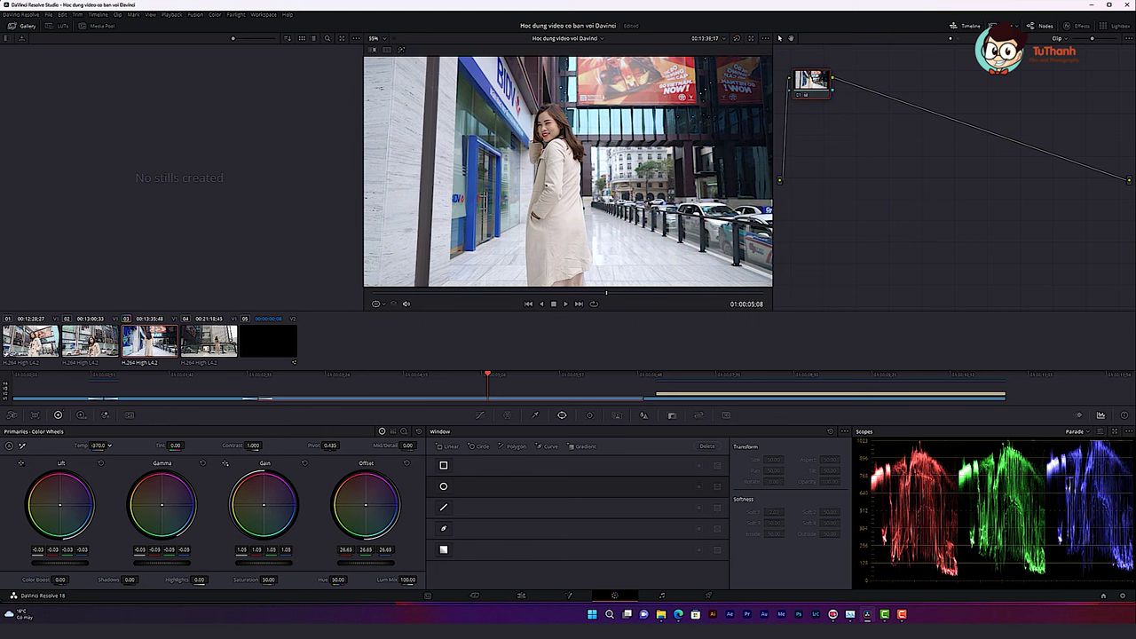
pyautogui.moveTo(109, 446); pyautogui.dragTo(109, 446)
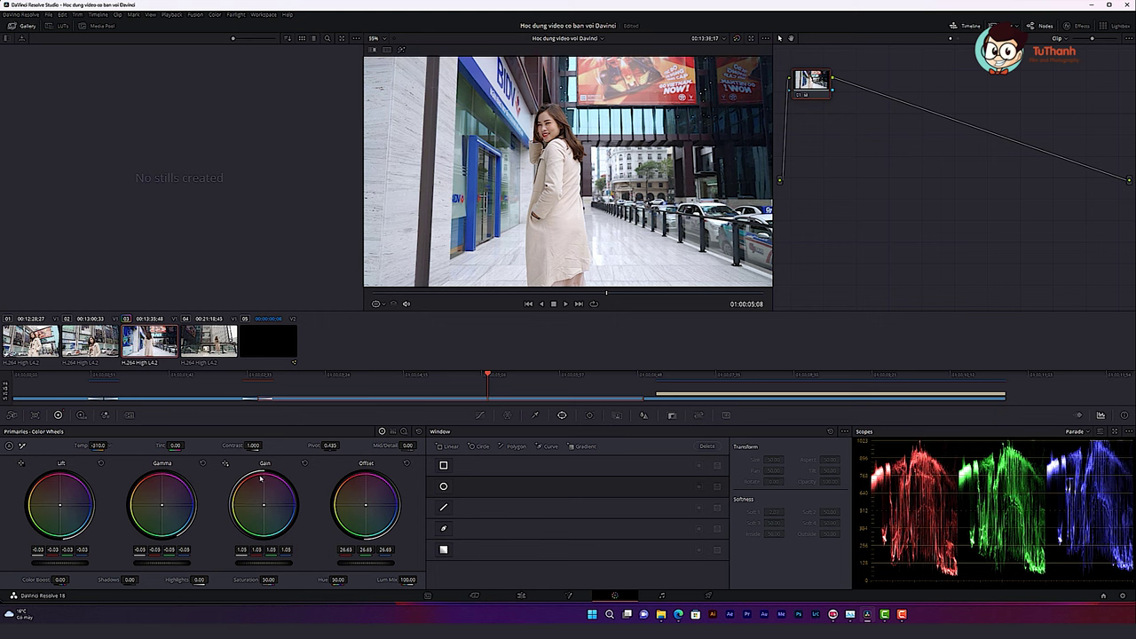
pyautogui.moveTo(175, 444); pyautogui.dragTo(181, 445)
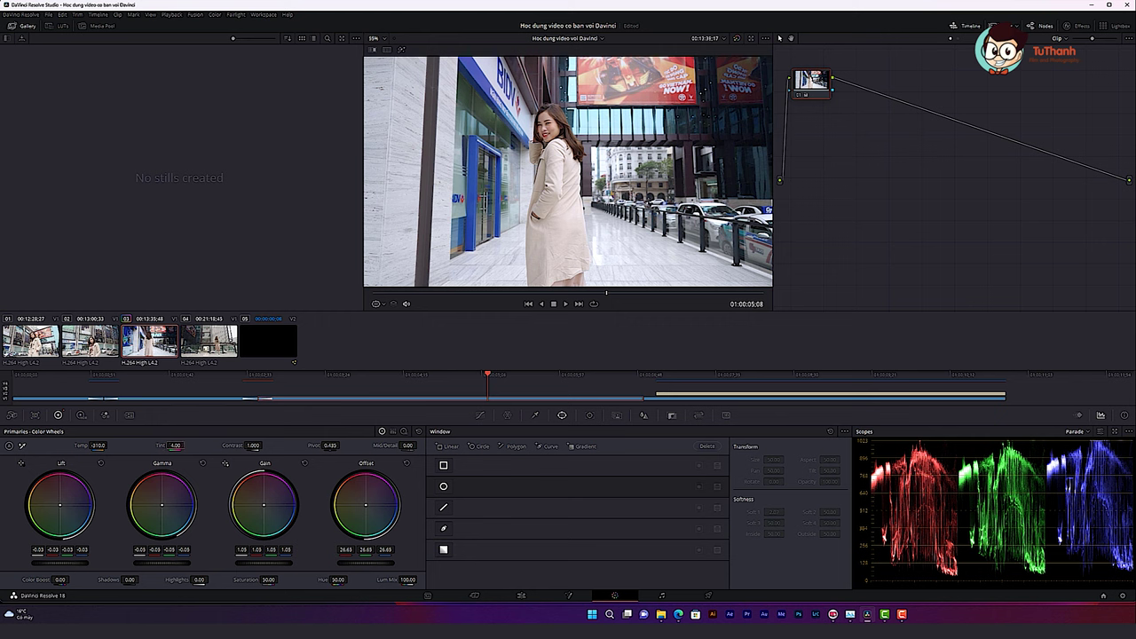
pyautogui.doubleClick(160, 444)
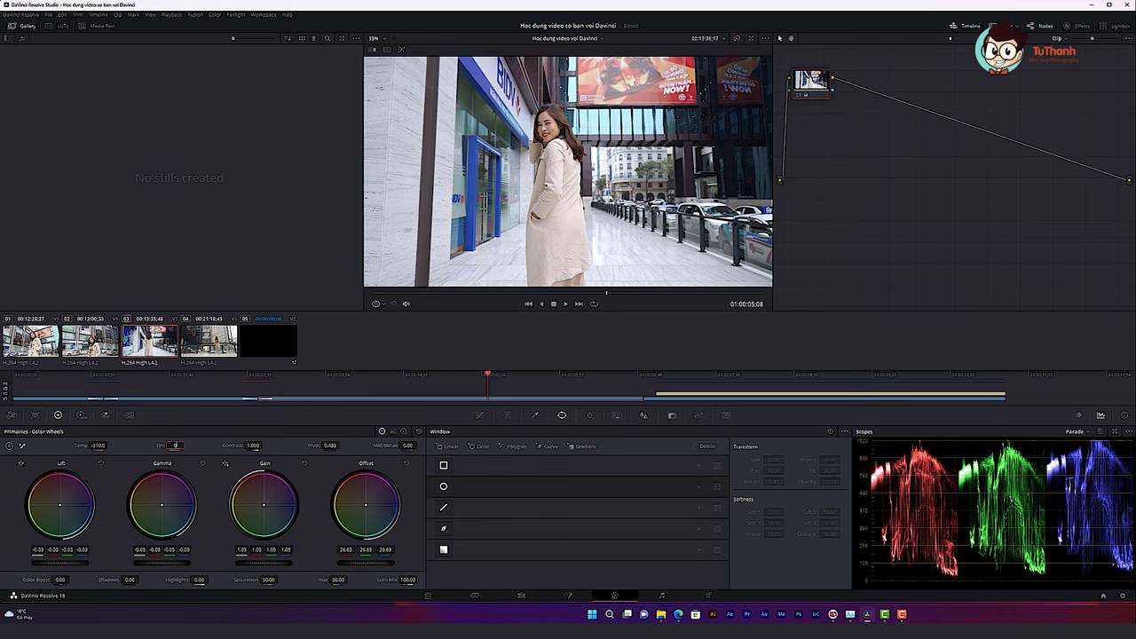
# Set Contrast to 1.092 and bring Mid/Detail back to 0.00.
pyautogui.moveTo(253, 445); pyautogui.dragTo(264, 445)
pyautogui.doubleClick(255, 445)
pyautogui.moveTo(255, 444); pyautogui.dragTo(259, 445)
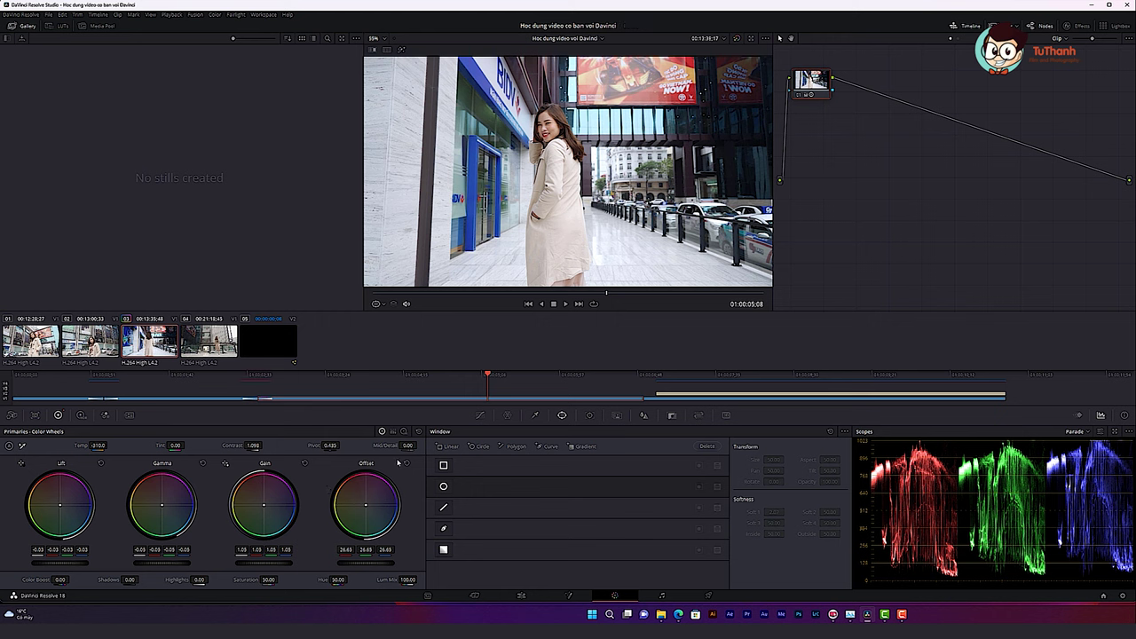
pyautogui.moveTo(409, 445)
pyautogui.mouseDown()
pyautogui.moveTo(422, 446)
pyautogui.moveTo(409, 445)
pyautogui.mouseUp()
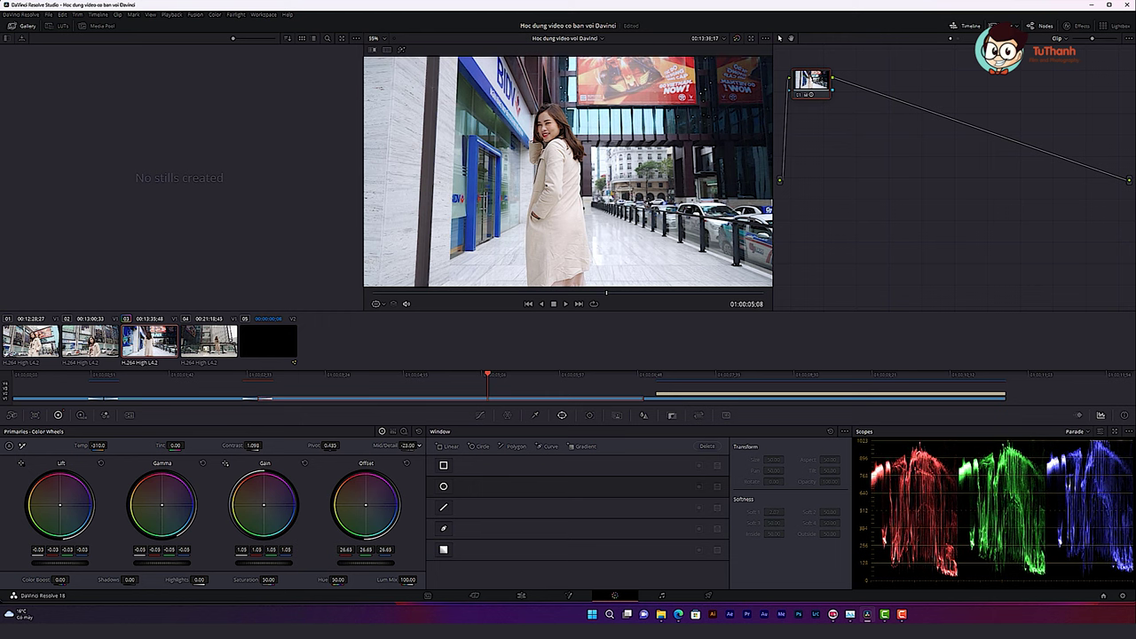
pyautogui.moveTo(409, 446); pyautogui.dragTo(395, 445)
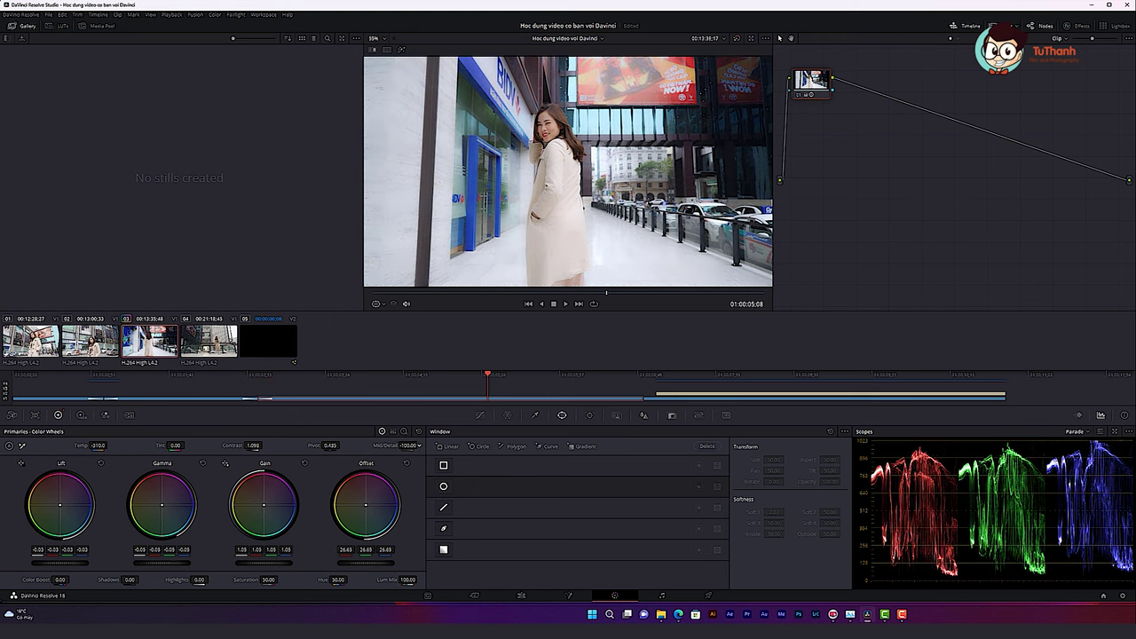
pyautogui.moveTo(395, 445)
pyautogui.mouseDown()
pyautogui.moveTo(426, 446)
pyautogui.moveTo(404, 445)
pyautogui.mouseUp()
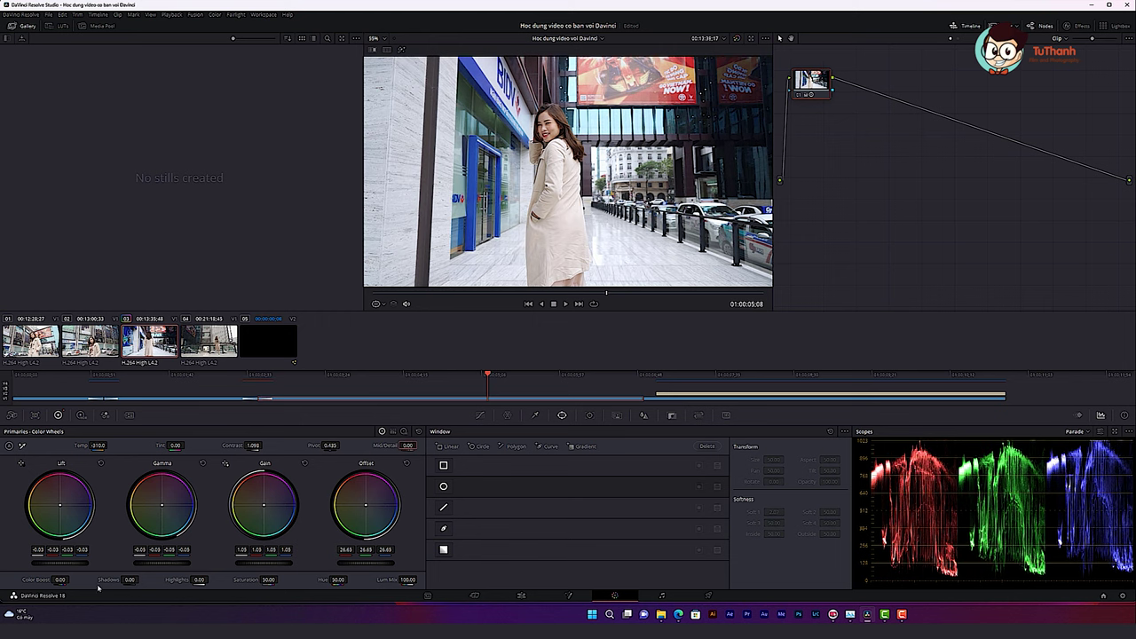
# Raise Color Boost, lower Shadows slightly, nudge Saturation up, and leave Hue at 50.
pyautogui.moveTo(60, 579); pyautogui.dragTo(70, 580)
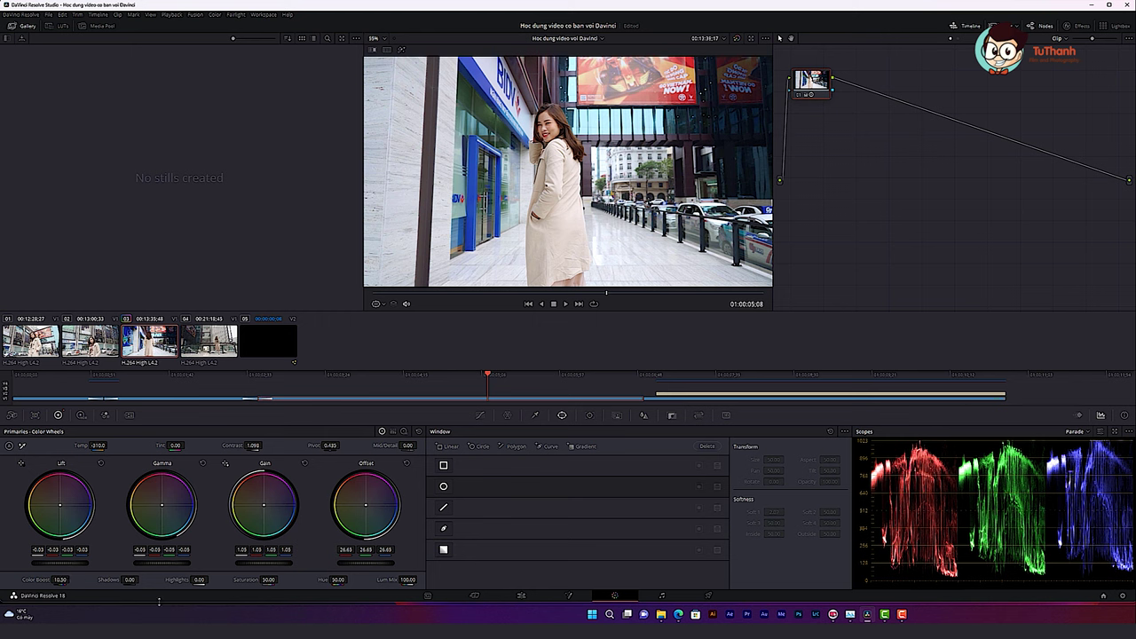
pyautogui.moveTo(130, 579); pyautogui.dragTo(139, 579)
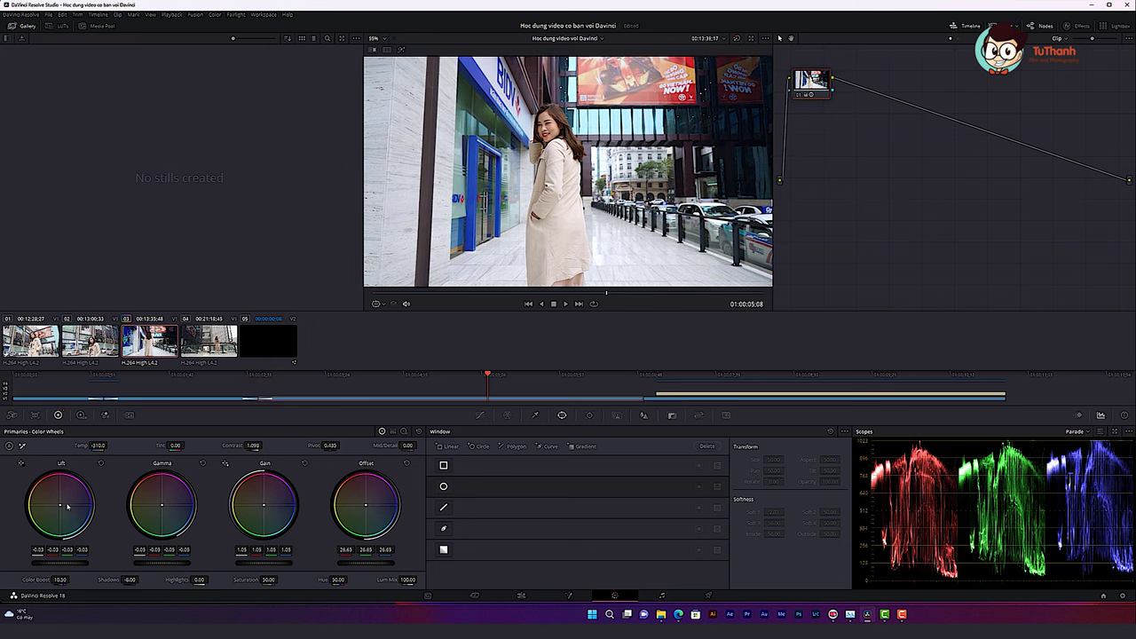
pyautogui.moveTo(140, 579); pyautogui.dragTo(141, 580)
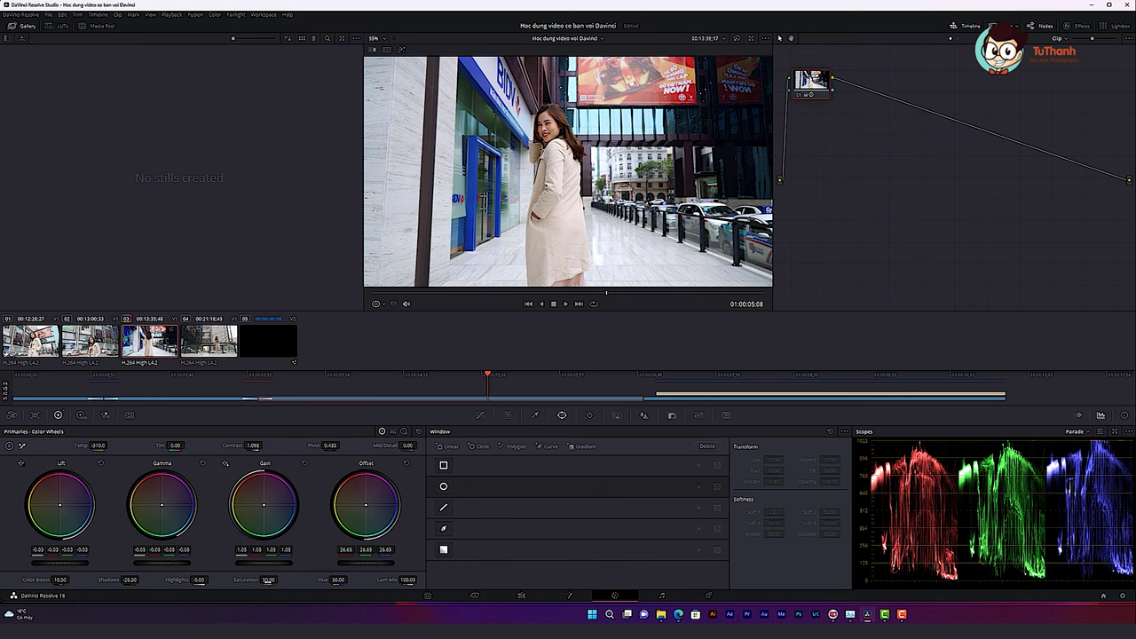
pyautogui.moveTo(268, 579); pyautogui.dragTo(278, 579)
pyautogui.moveTo(337, 579); pyautogui.dragTo(348, 579)
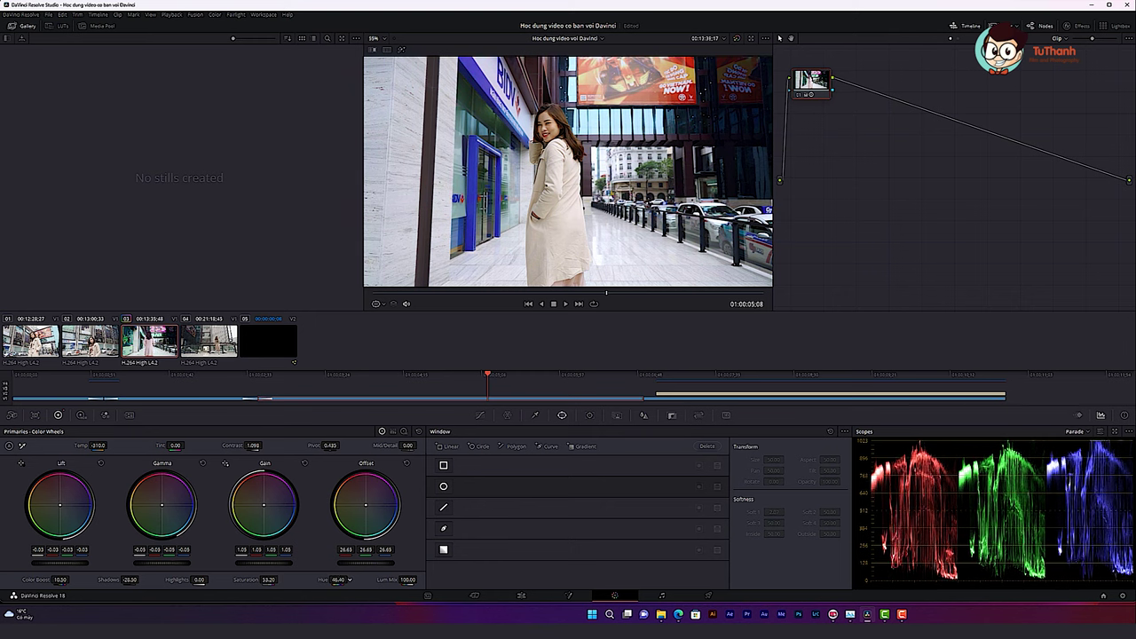
pyautogui.moveTo(348, 580); pyautogui.dragTo(390, 594)
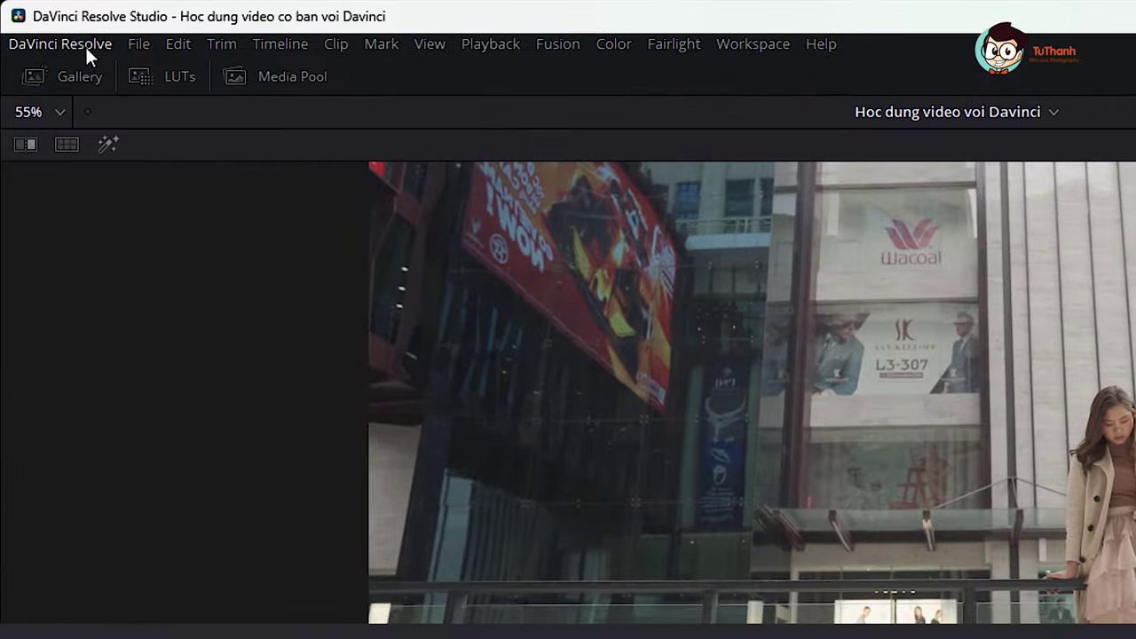
# Open Resolve's Support\LUT folder from Project Settings > Color Management using Open LUT Folder.
pyautogui.click(138, 44)
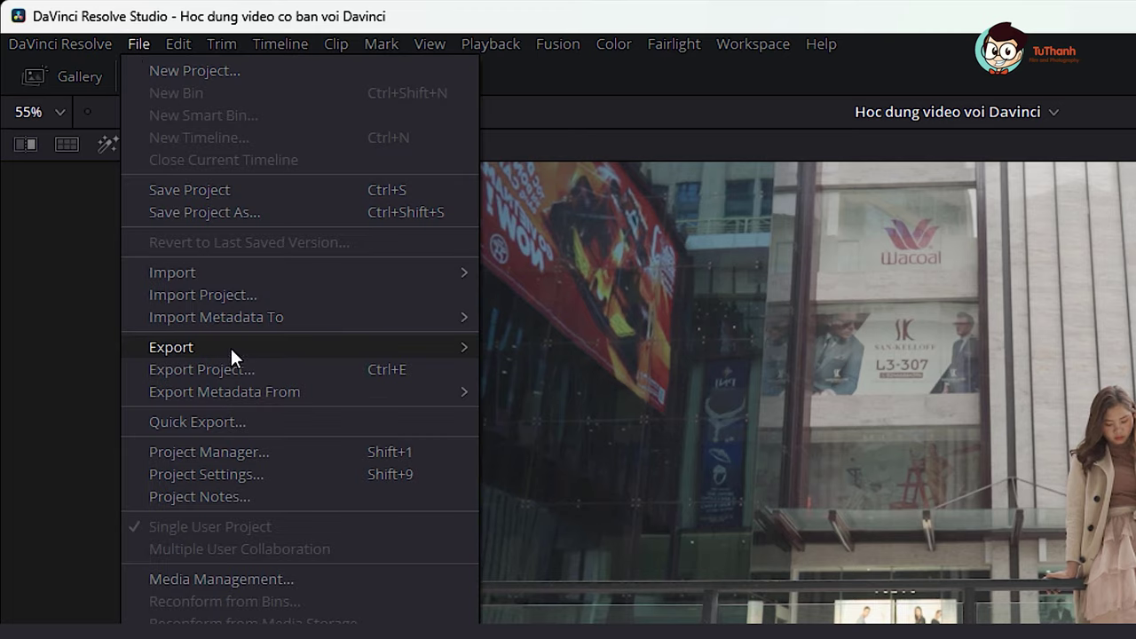
pyautogui.click(272, 475)
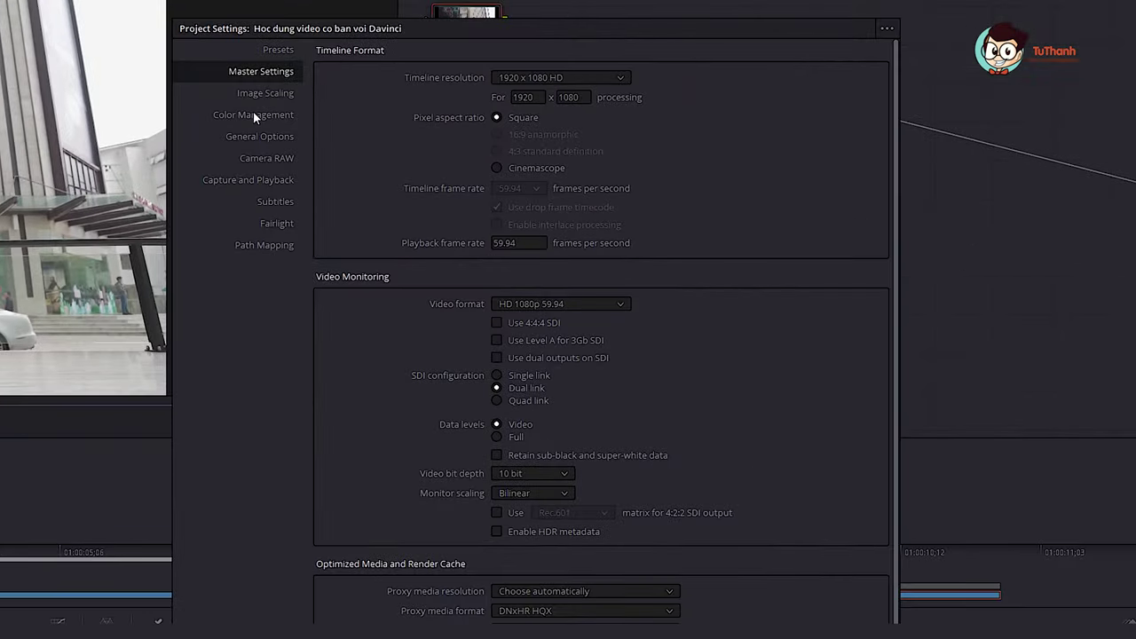
pyautogui.click(253, 116)
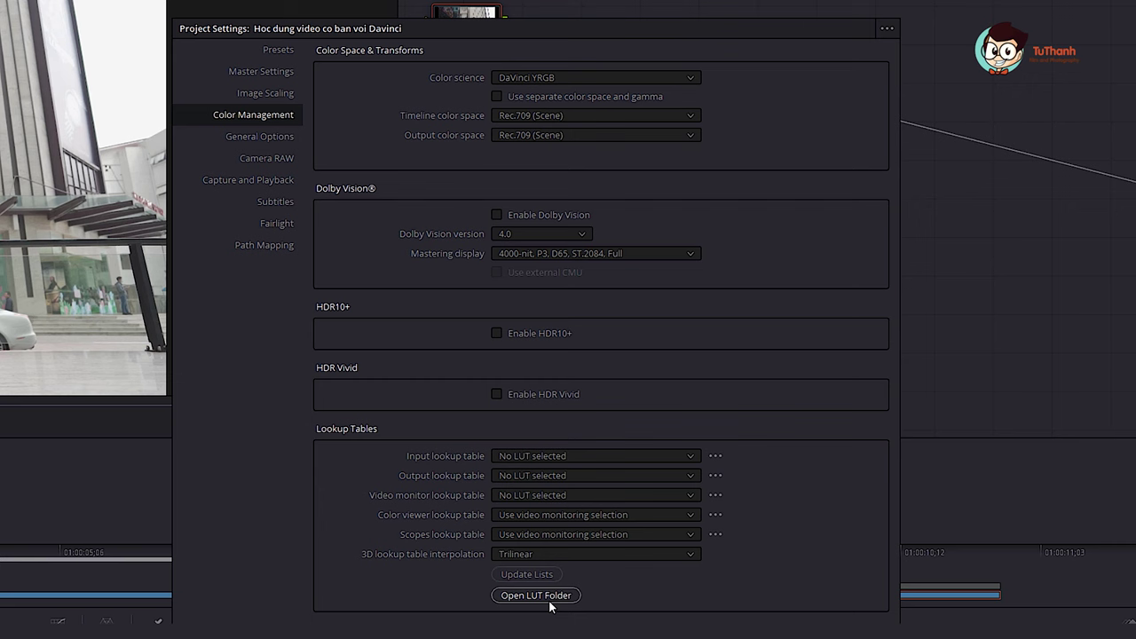
pyautogui.click(549, 599)
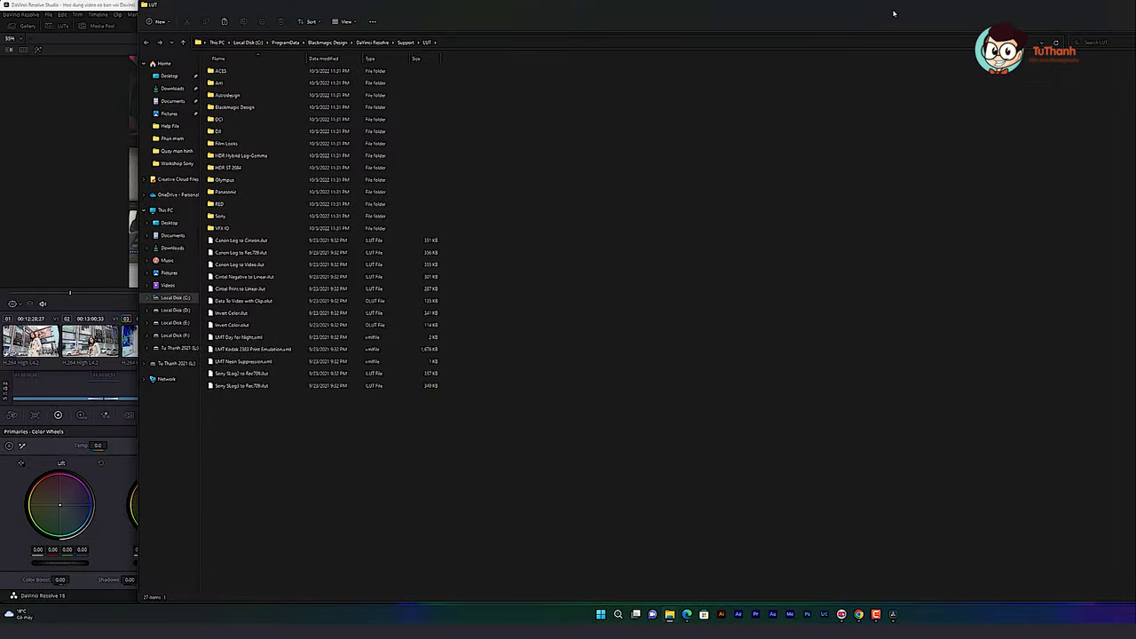
# Maximize Explorer and copy the PGS _ Art Film folder from the Art Film LUT window.
pyautogui.doubleClick(894, 16)
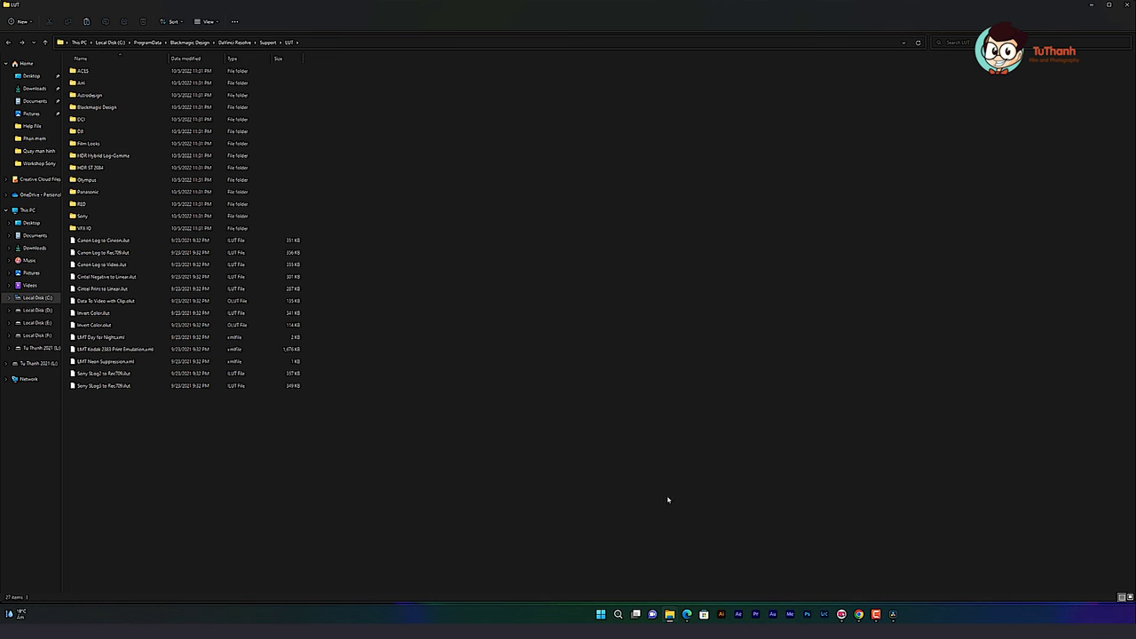
pyautogui.moveTo(670, 618)
pyautogui.click(649, 597)
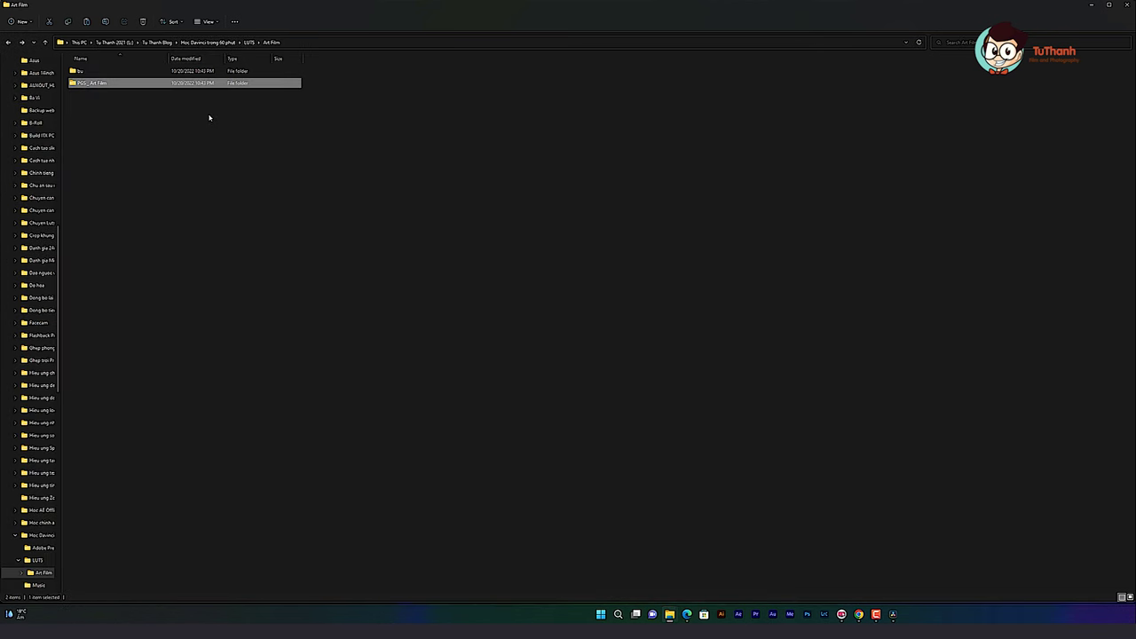
pyautogui.click(134, 126)
pyautogui.click(94, 85)
pyautogui.rightClick(94, 84)
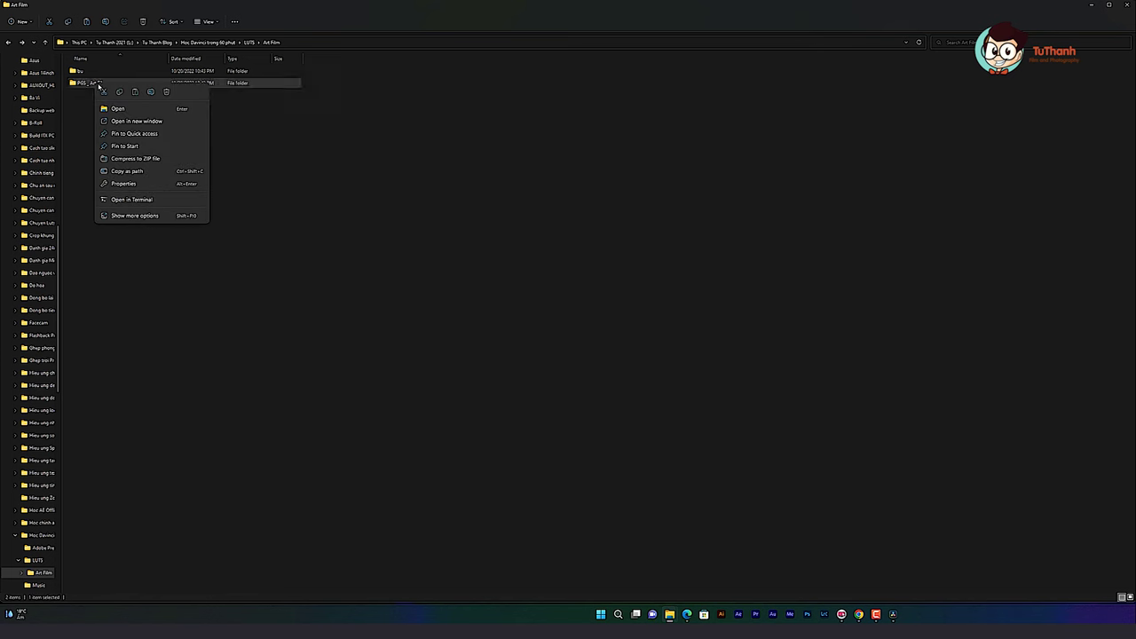
pyautogui.click(122, 93)
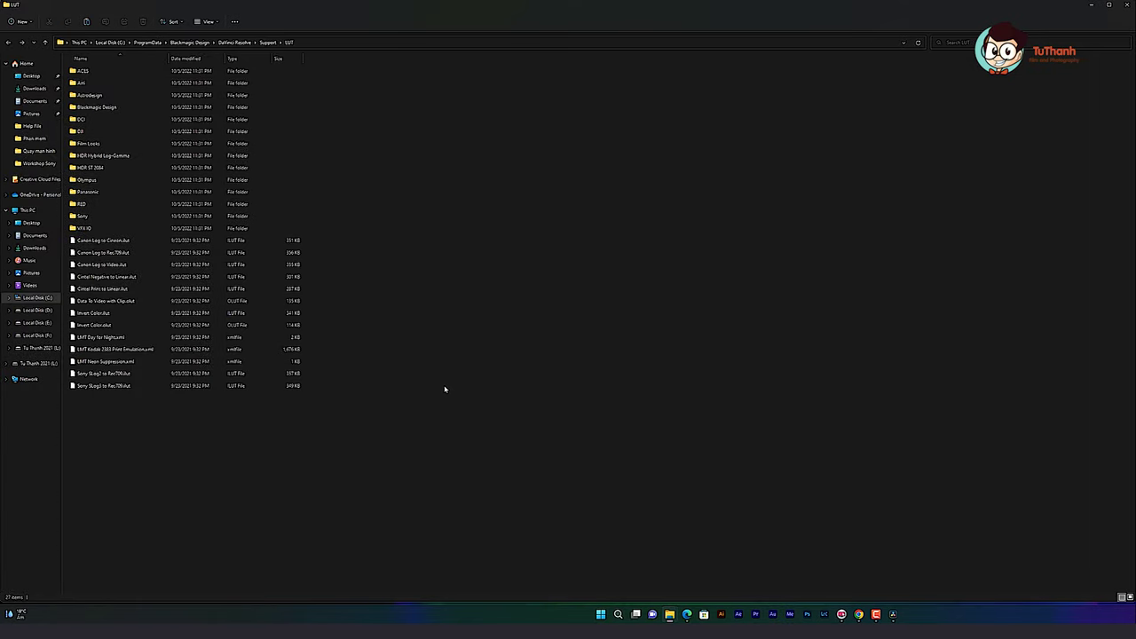
# Paste the folder into Resolve's LUT folder and return to DaVinci Resolve.
pyautogui.hotkey('ctrl', 'v')
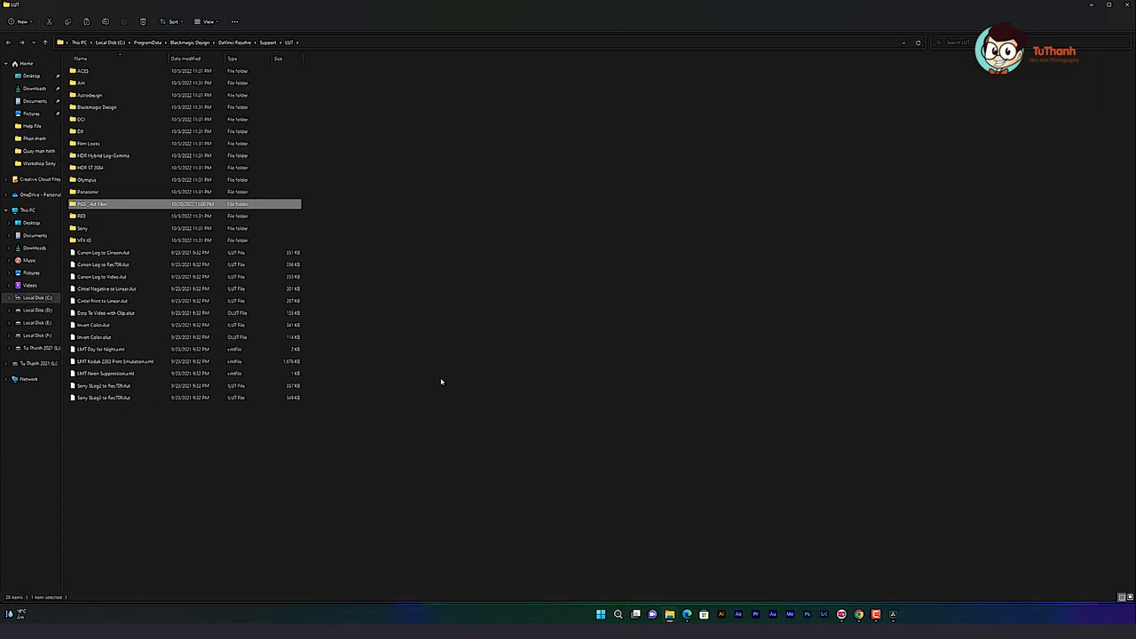
pyautogui.moveTo(858, 614)
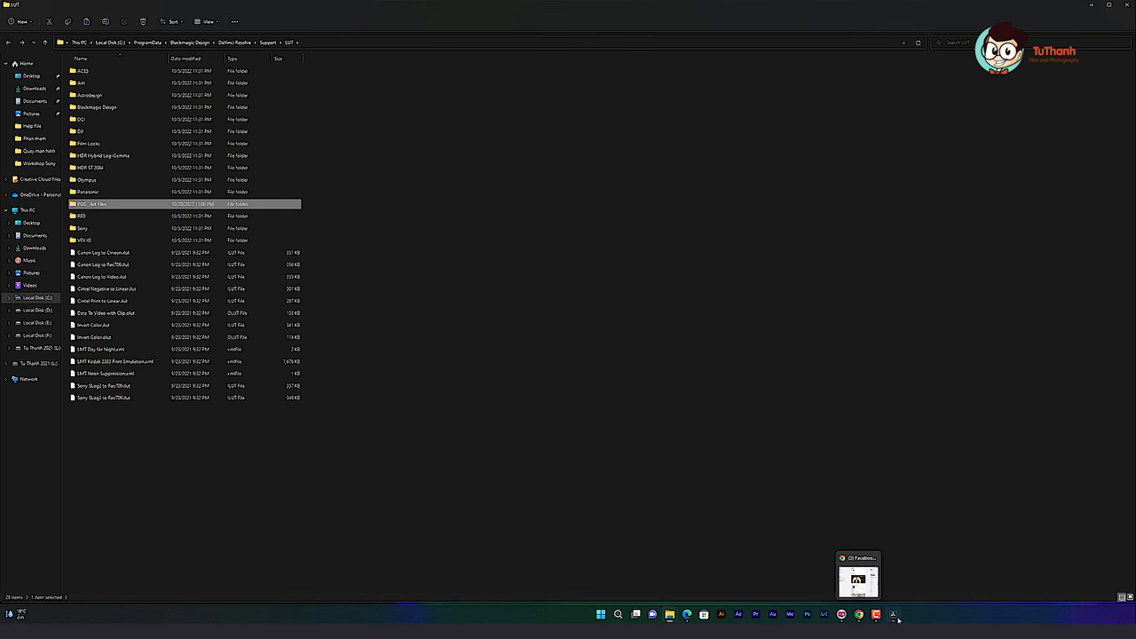
pyautogui.click(894, 616)
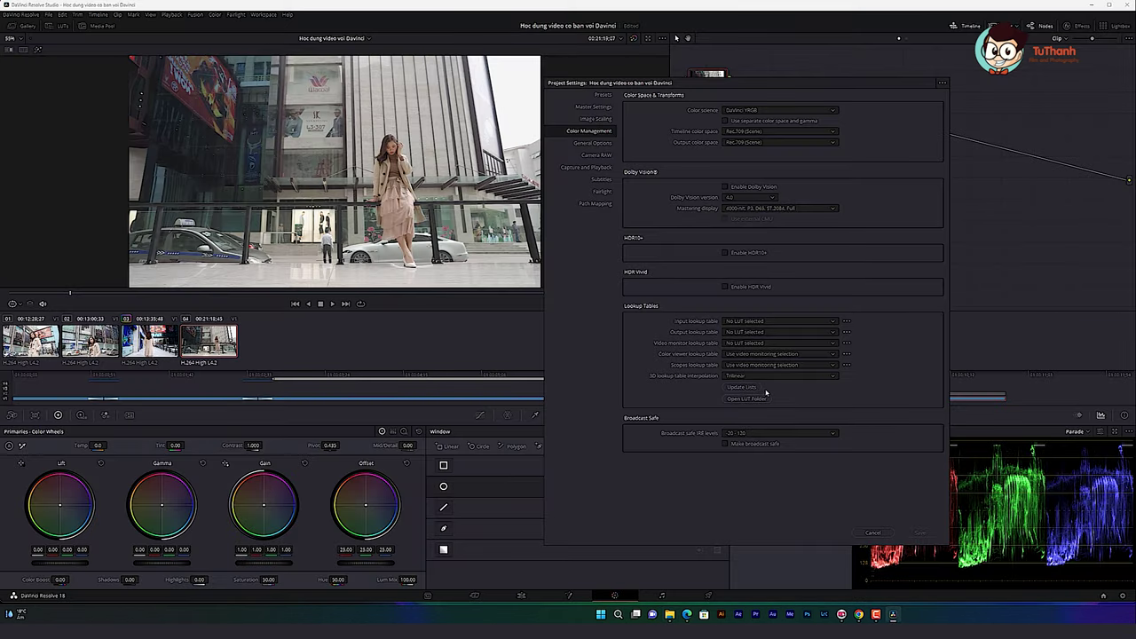
# Update the LUT lists, save settings, and apply PGS _ Art Film _ 12 from the LUTs panel.
pyautogui.click(743, 388)
pyautogui.click(919, 532)
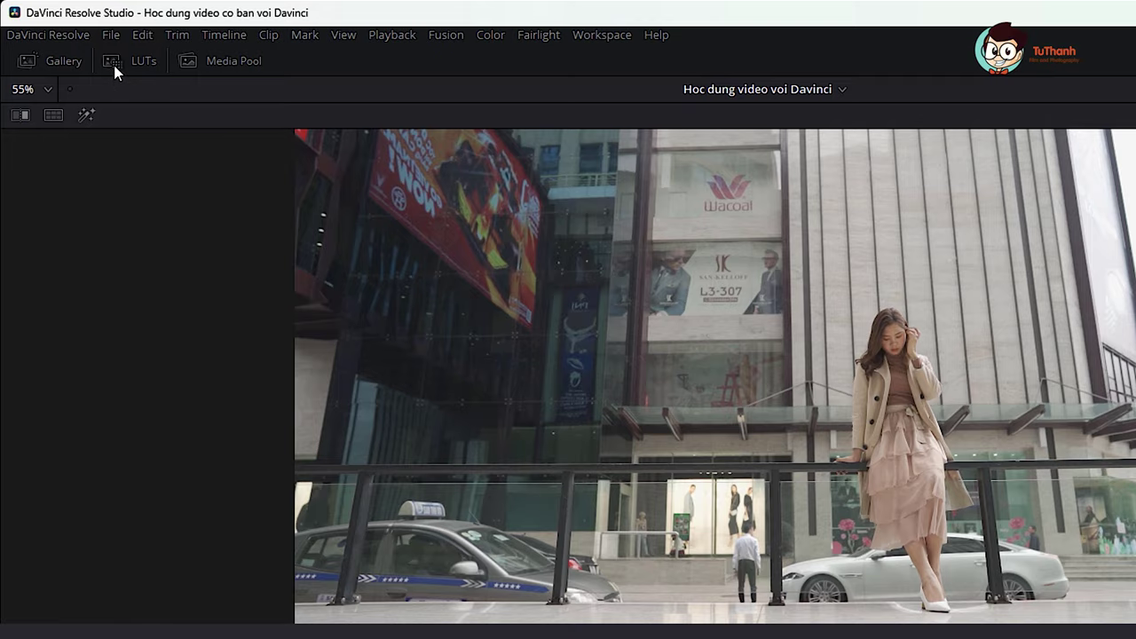
pyautogui.click(113, 64)
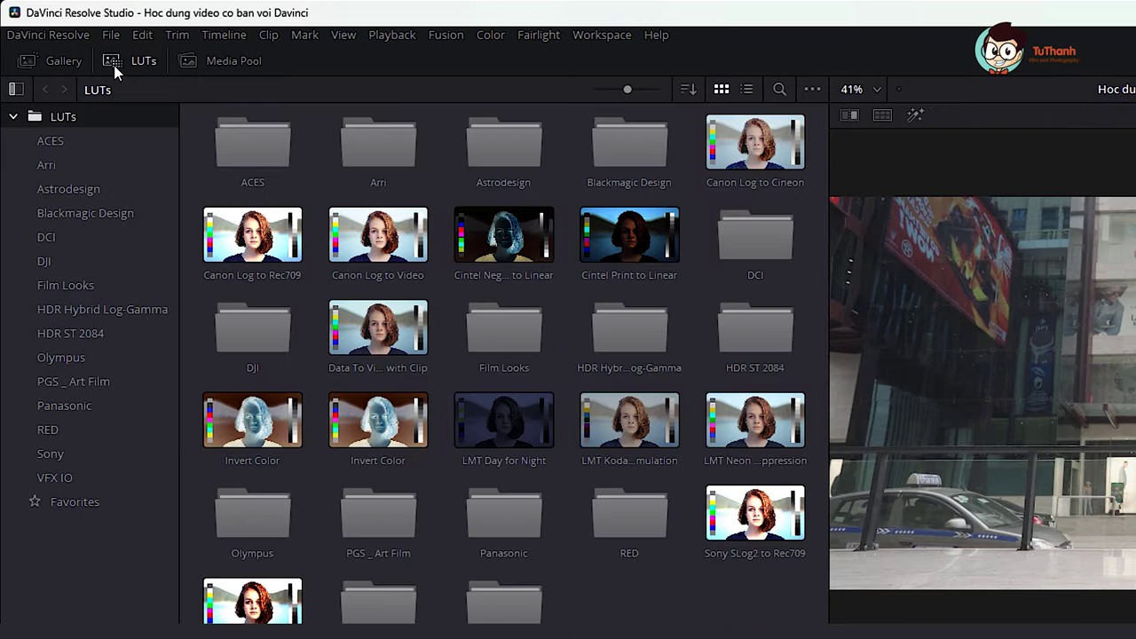
pyautogui.click(90, 381)
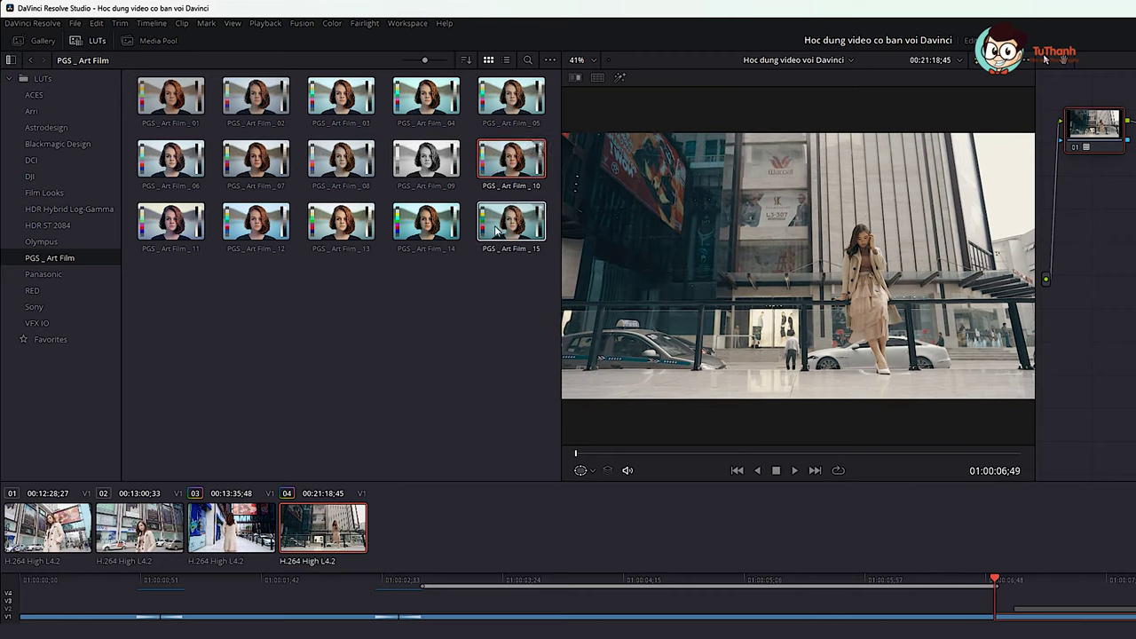
pyautogui.click(506, 217)
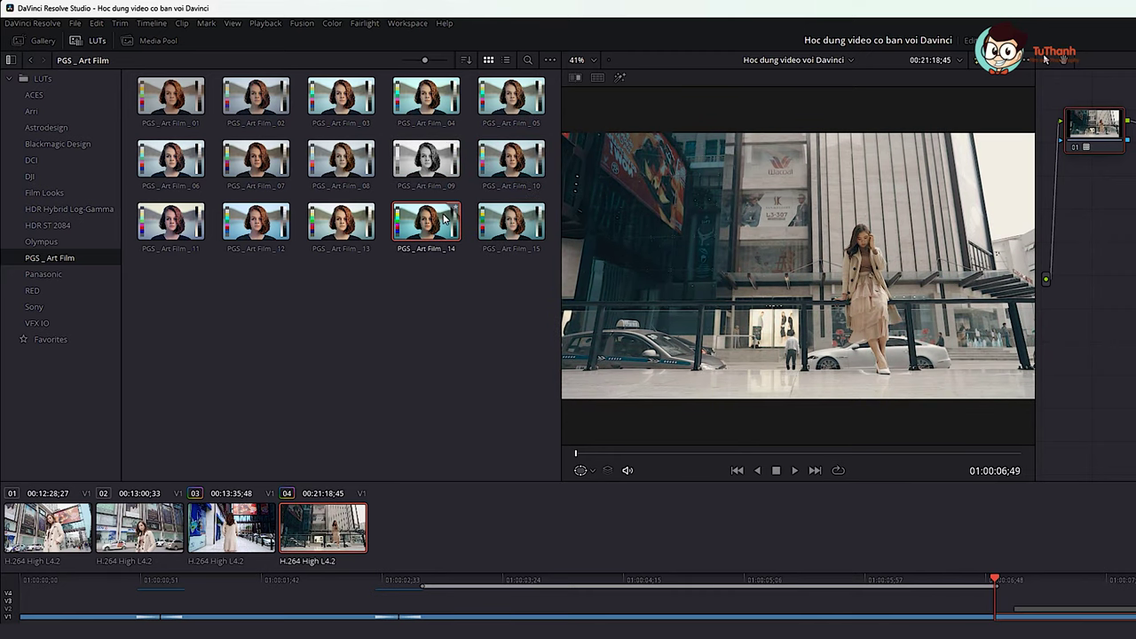
pyautogui.click(340, 228)
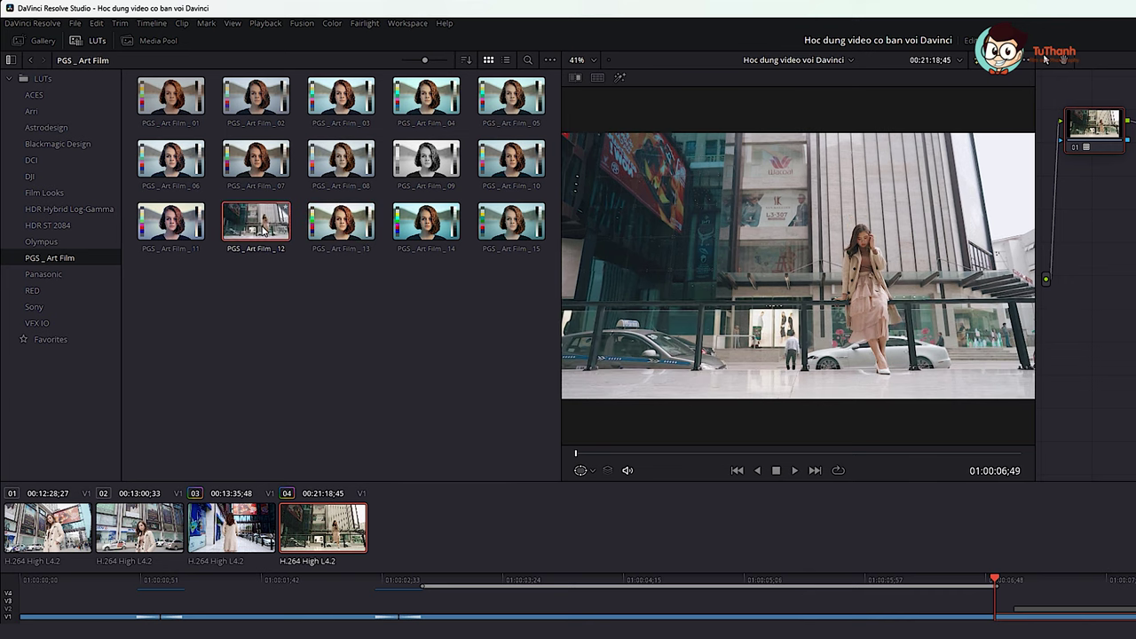
pyautogui.click(256, 222)
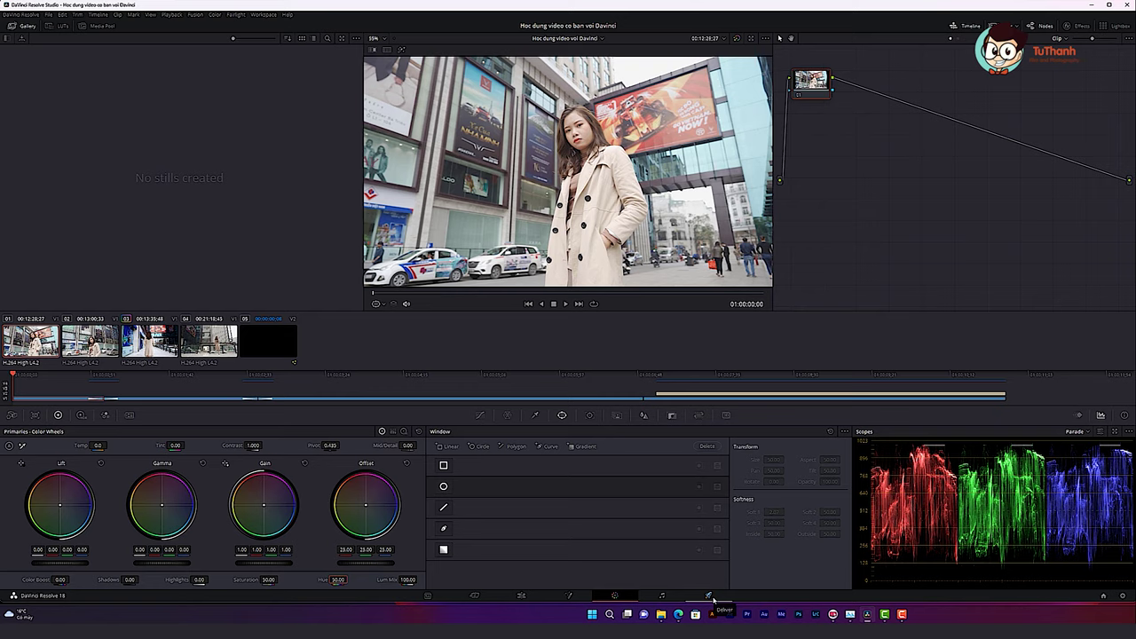
# Switch to the Deliver page and glance at the output format options.
pyautogui.click(708, 596)
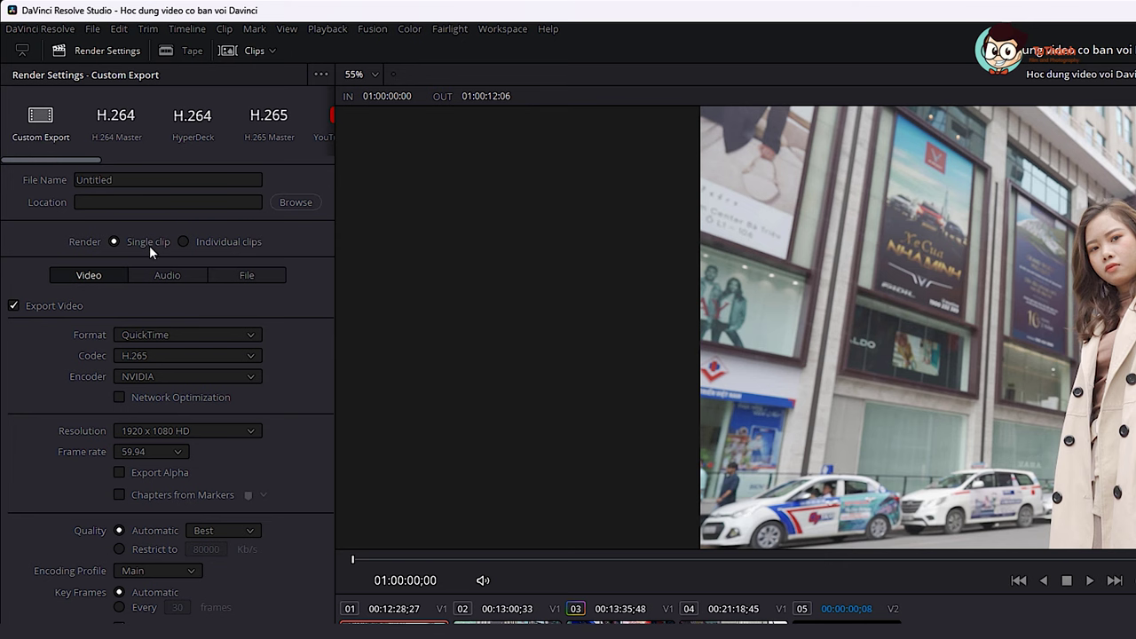
pyautogui.click(162, 332)
pyautogui.click(162, 331)
# Try the H.264 Master, HyperDeck and H.265 Master presets, then choose YouTube 1080p.
pyautogui.moveTo(86, 158); pyautogui.dragTo(96, 159)
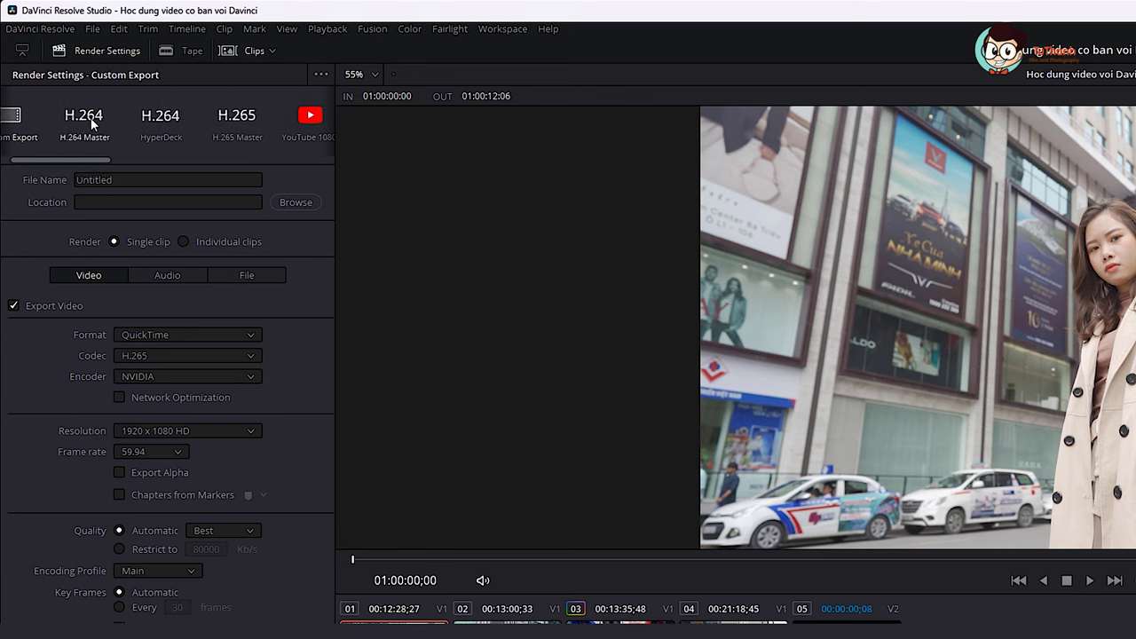
pyautogui.click(93, 123)
pyautogui.click(169, 124)
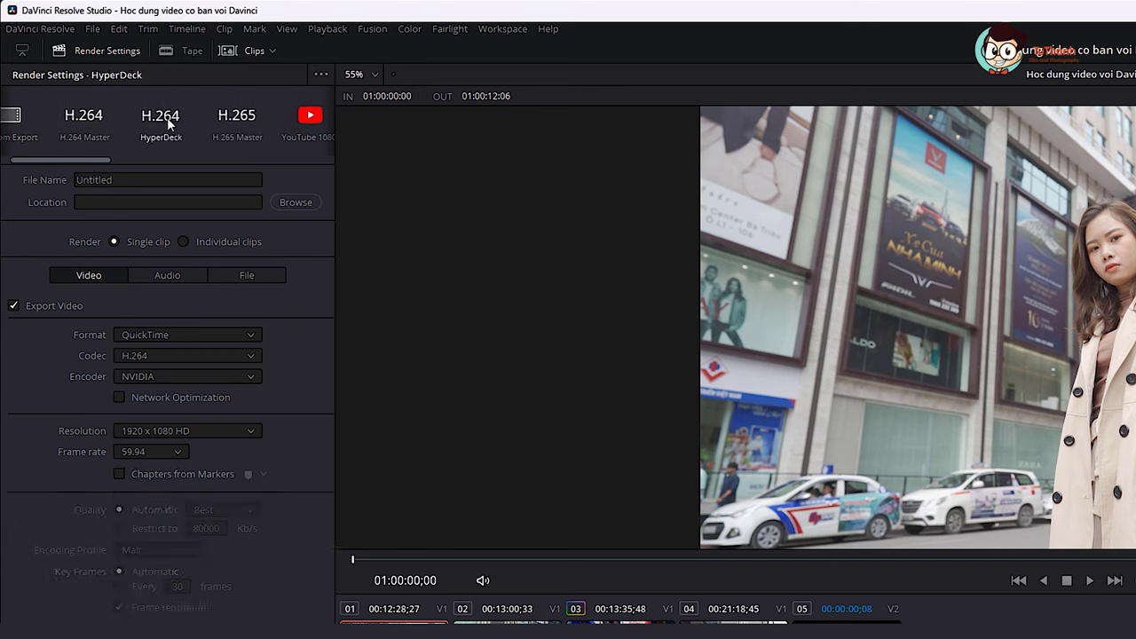
pyautogui.click(254, 129)
pyautogui.moveTo(88, 160)
pyautogui.mouseDown()
pyautogui.moveTo(172, 166)
pyautogui.moveTo(151, 160)
pyautogui.mouseUp()
pyautogui.click(145, 118)
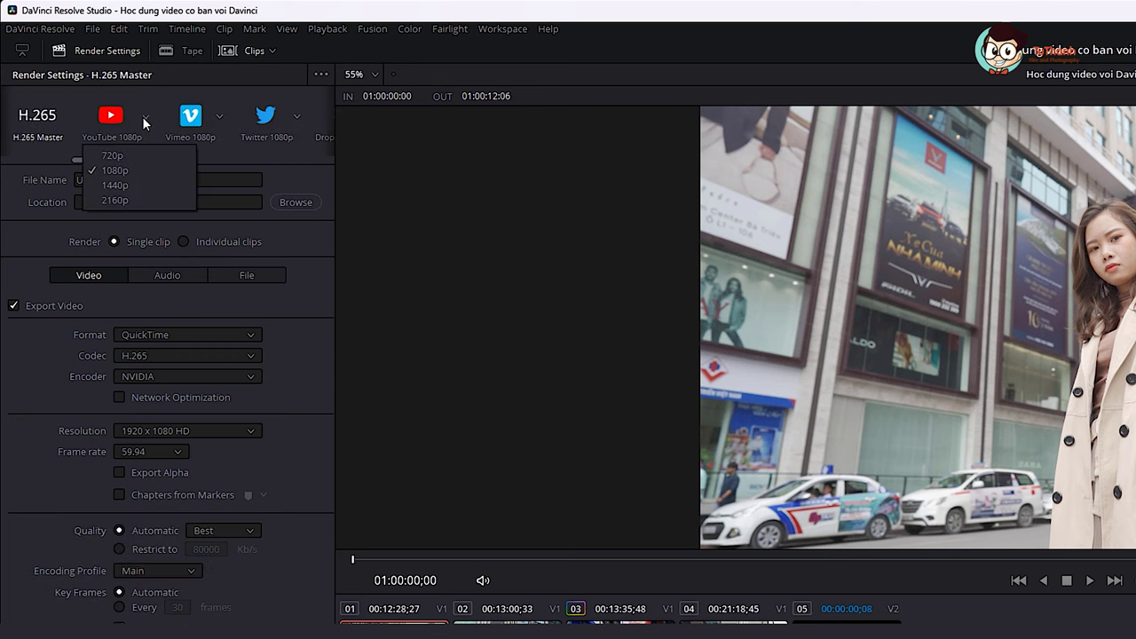
pyautogui.click(136, 169)
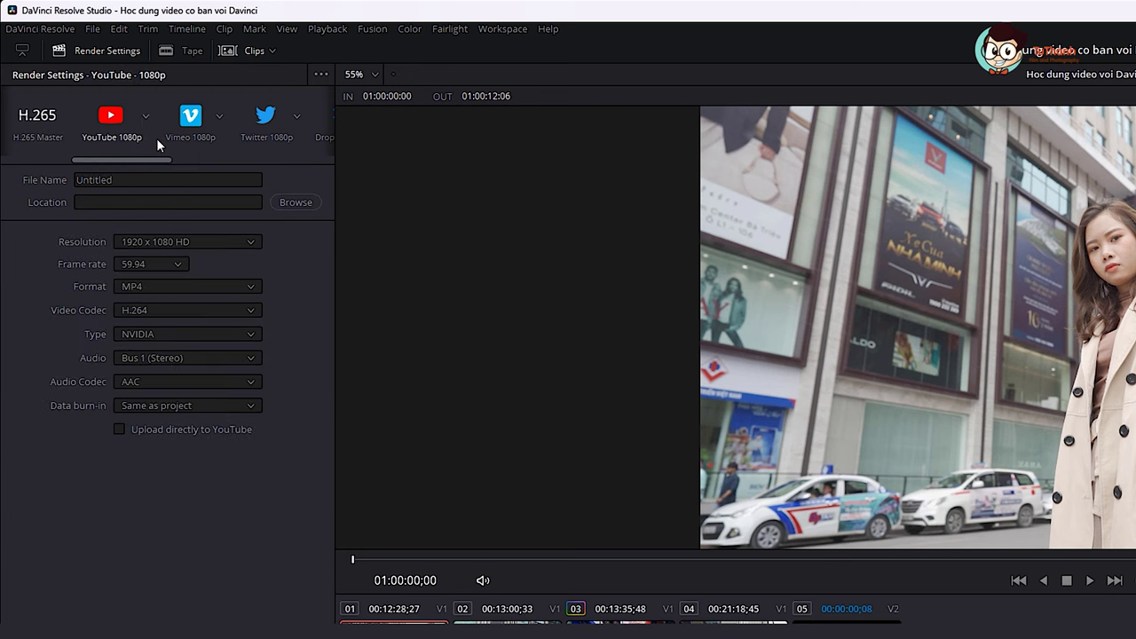
# Try the YouTube 2160p and 1440p presets, then return to YouTube 1080p.
pyautogui.click(149, 115)
pyautogui.click(126, 200)
pyautogui.click(148, 116)
pyautogui.click(122, 186)
pyautogui.click(148, 117)
pyautogui.click(133, 169)
# Compare the Custom Export settings, then reselect the YouTube 1080p preset.
pyautogui.moveTo(161, 160)
pyautogui.mouseDown()
pyautogui.moveTo(307, 160)
pyautogui.moveTo(256, 136)
pyautogui.mouseUp()
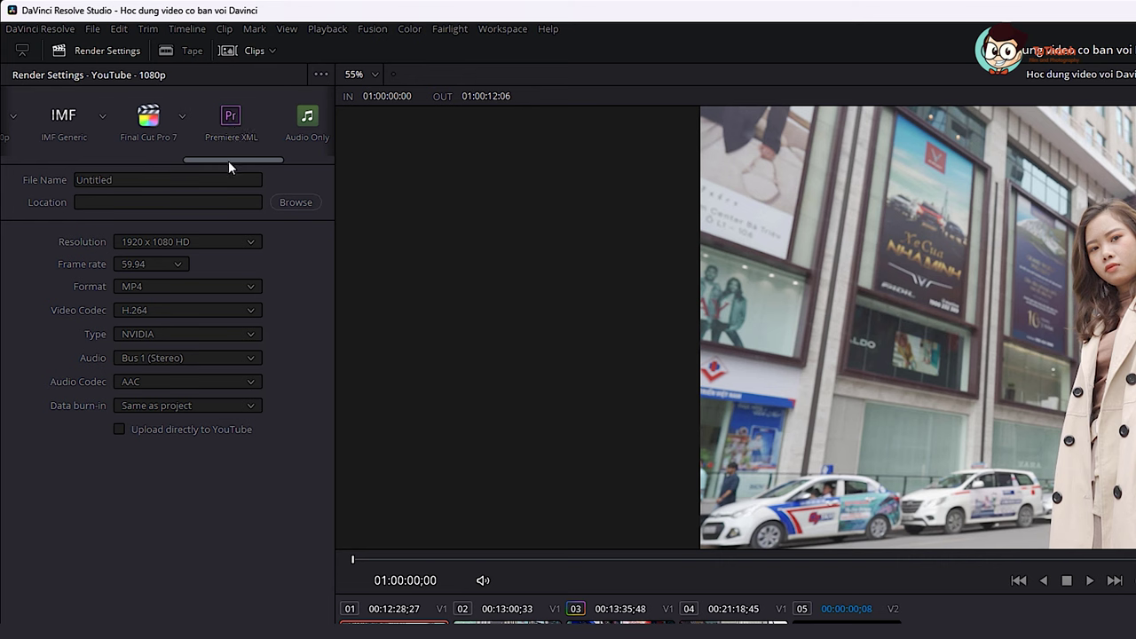
pyautogui.hscroll(-1, 233, 159)
pyautogui.hscroll(-2, 243, 161)
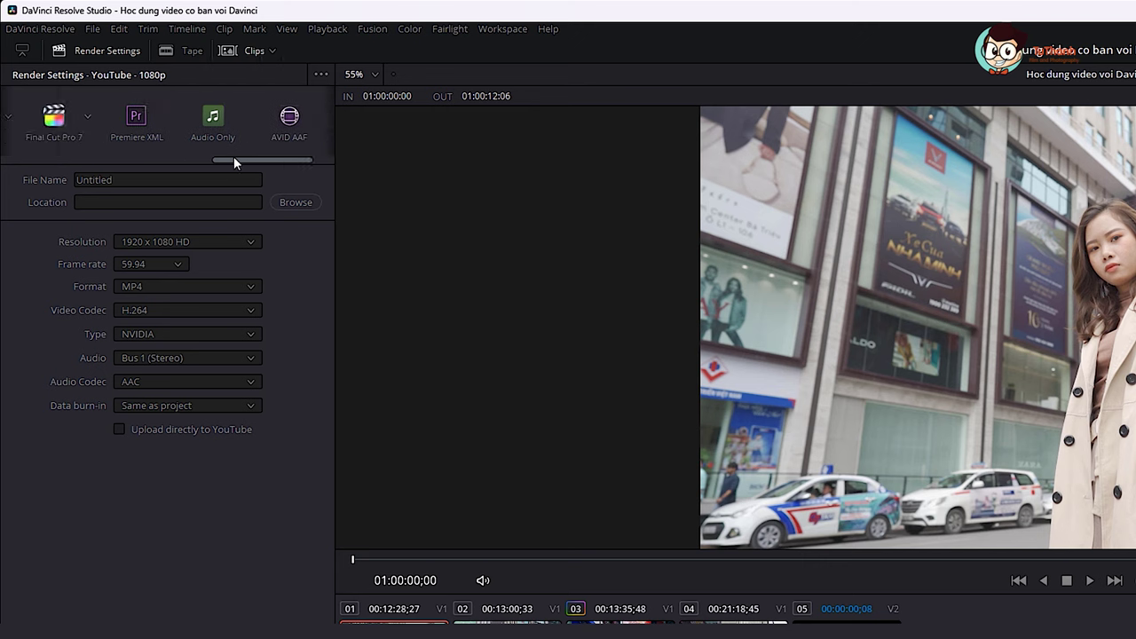
pyautogui.hscroll(-3, 241, 158)
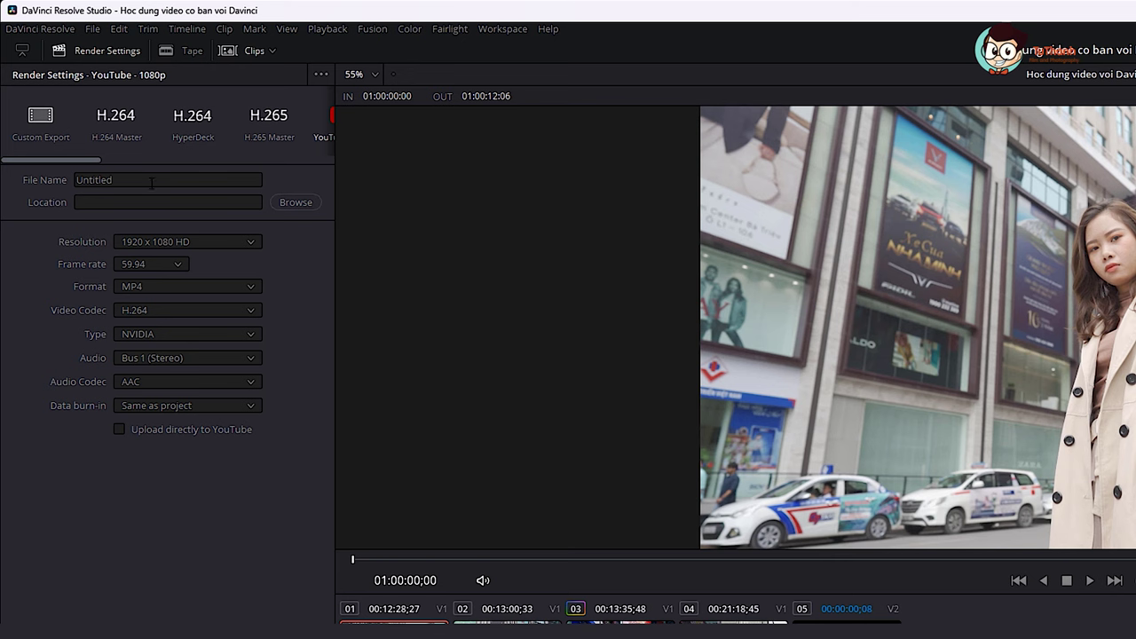
pyautogui.click(55, 126)
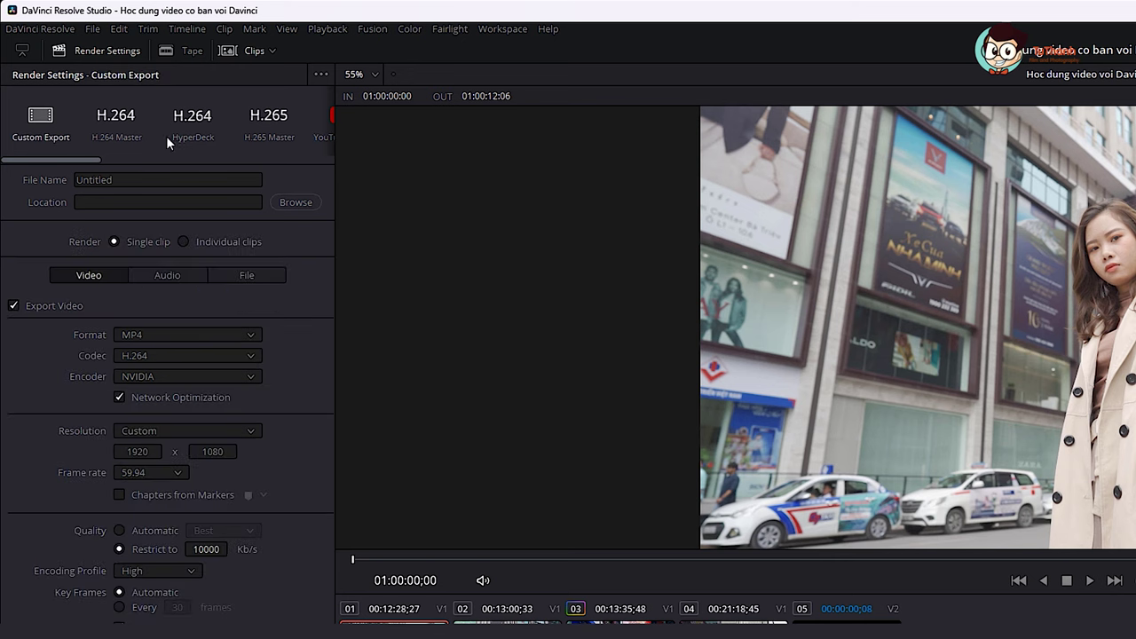
pyautogui.moveTo(92, 159); pyautogui.dragTo(143, 159)
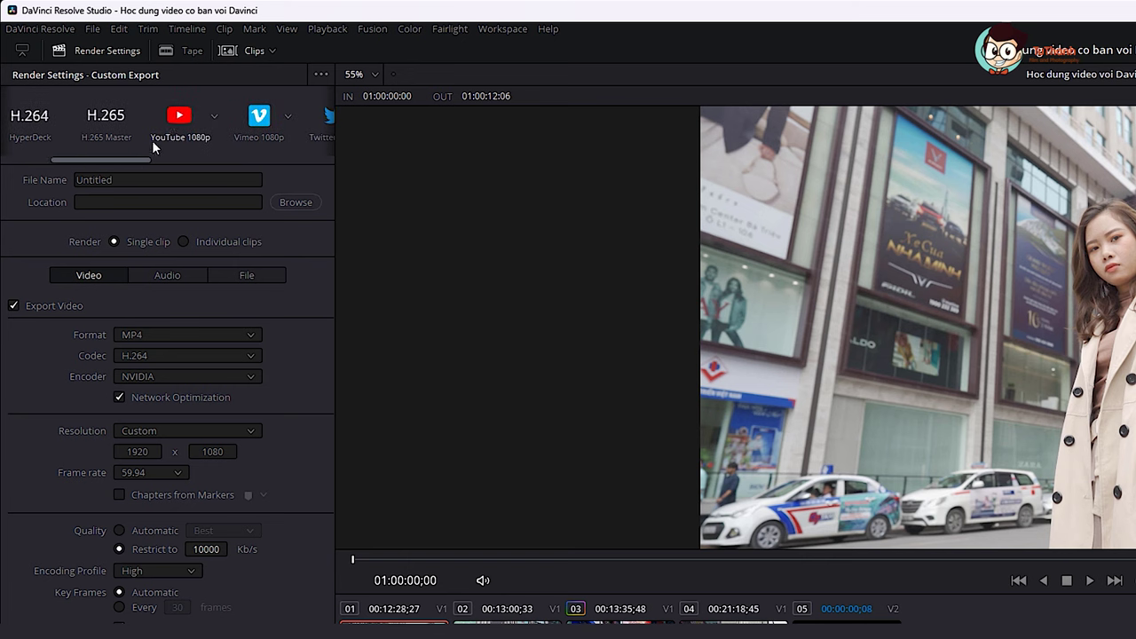
pyautogui.click(154, 139)
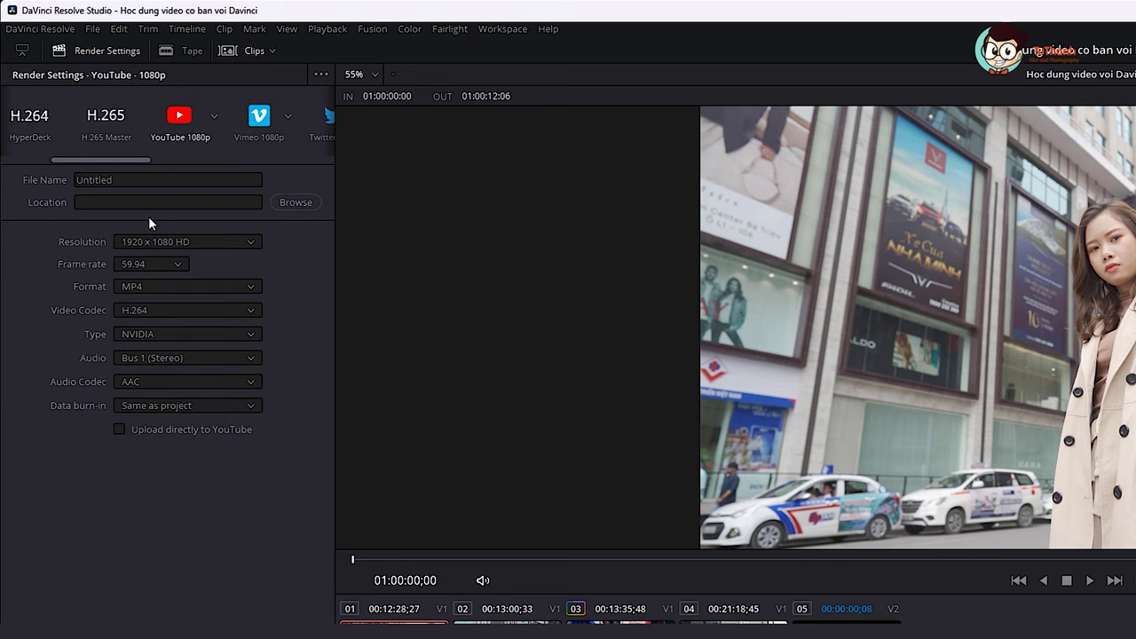
pyautogui.click(155, 181)
# Name the output 'Hoc dung Davinci' and set its save location to the Desktop.
pyautogui.doubleClick(155, 181)
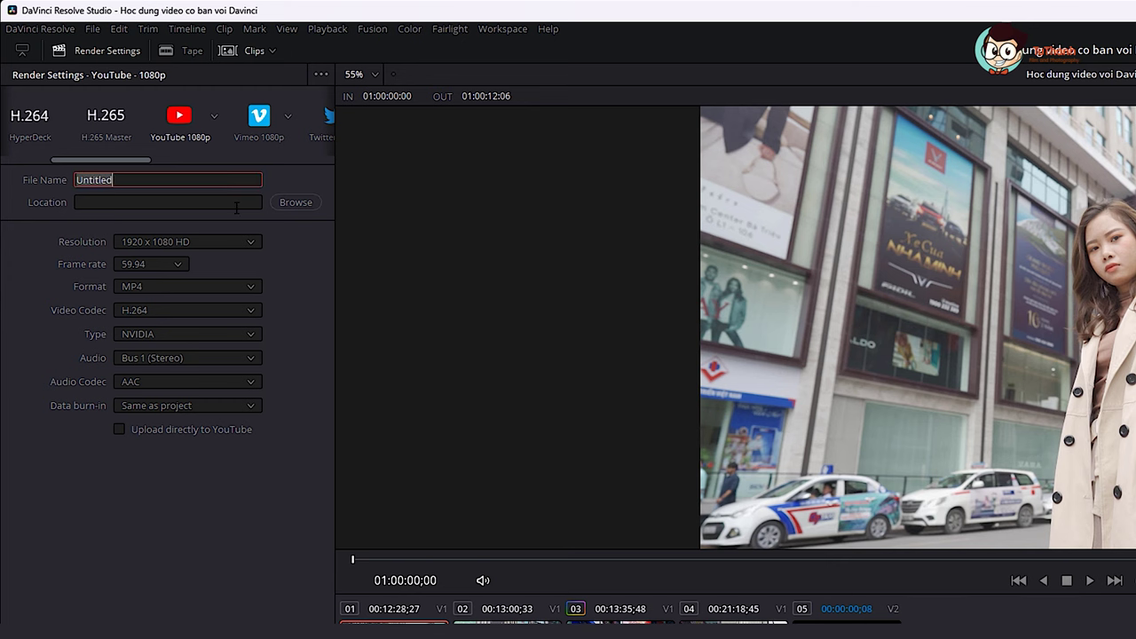
pyautogui.write('Hoc dung Davinci')
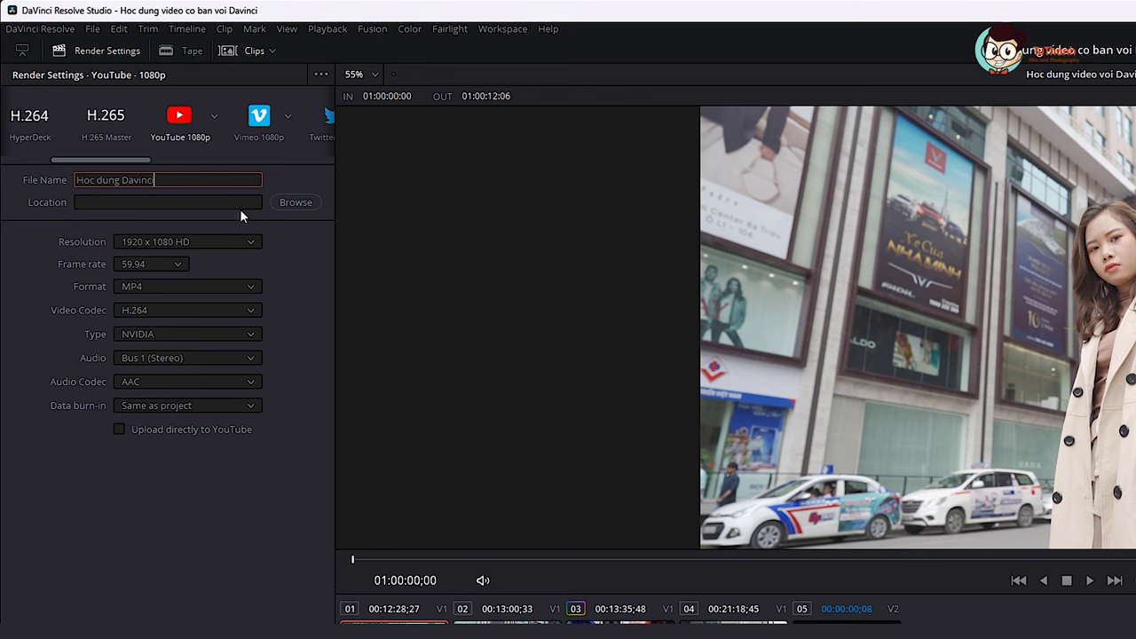
pyautogui.click(291, 204)
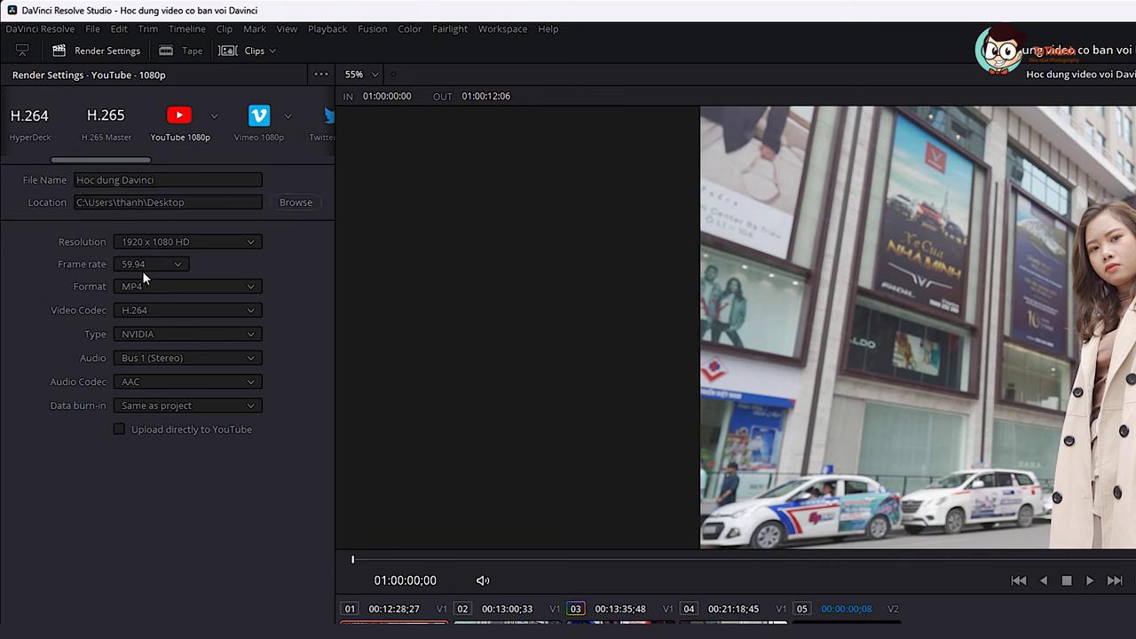
# Confirm 1920 x 1080 HD resolution and the 59.94 frame rate.
pyautogui.click(213, 243)
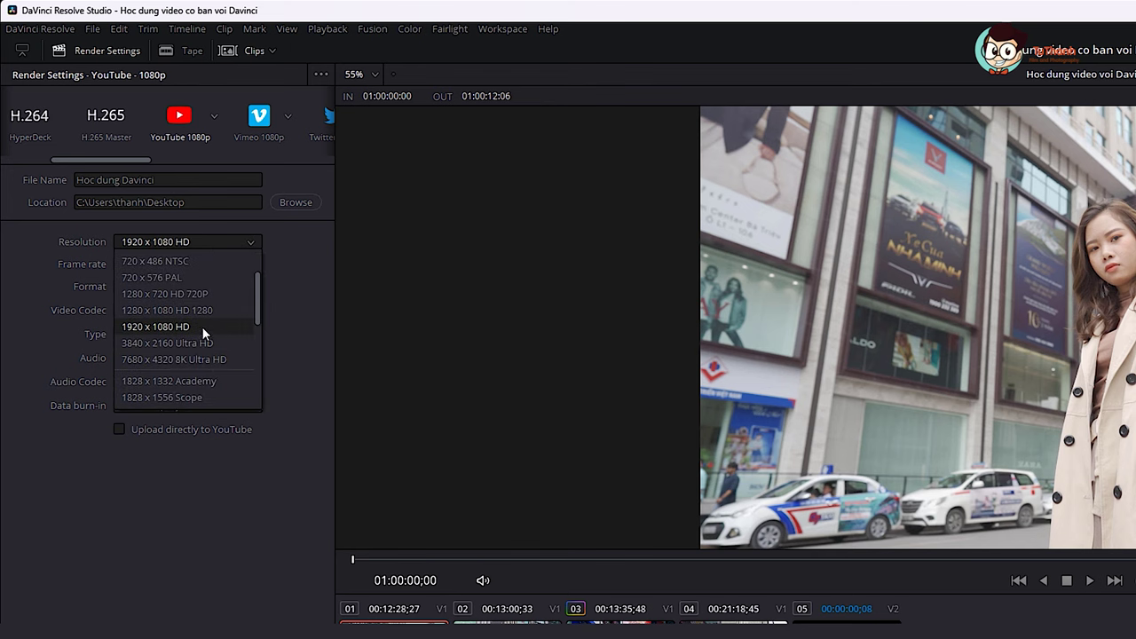
pyautogui.click(284, 298)
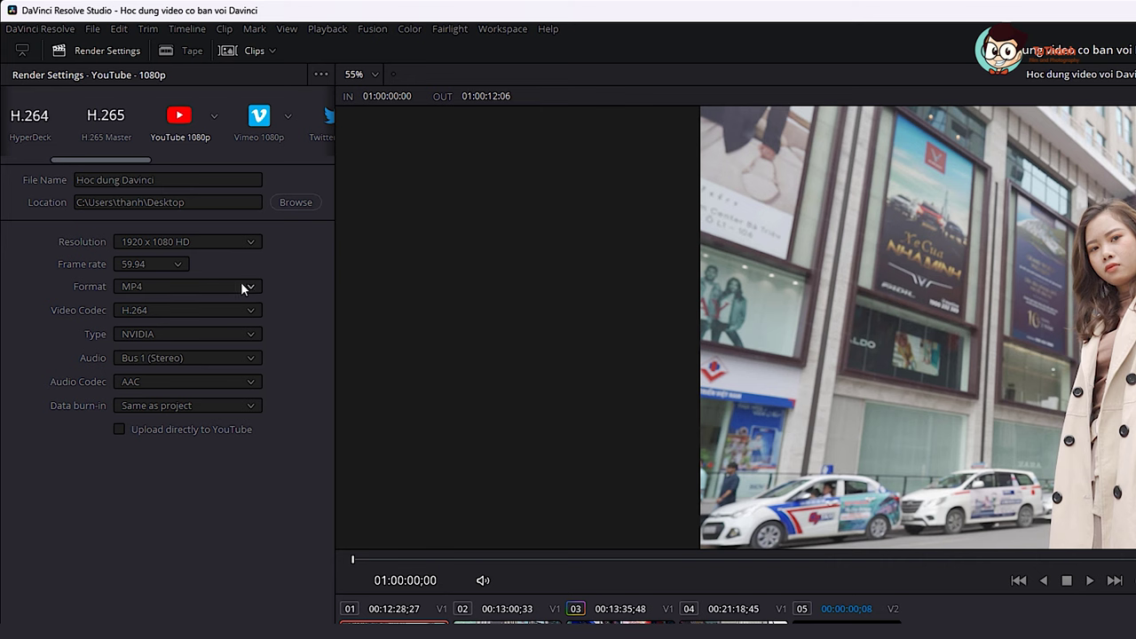
pyautogui.click(182, 264)
pyautogui.click(253, 263)
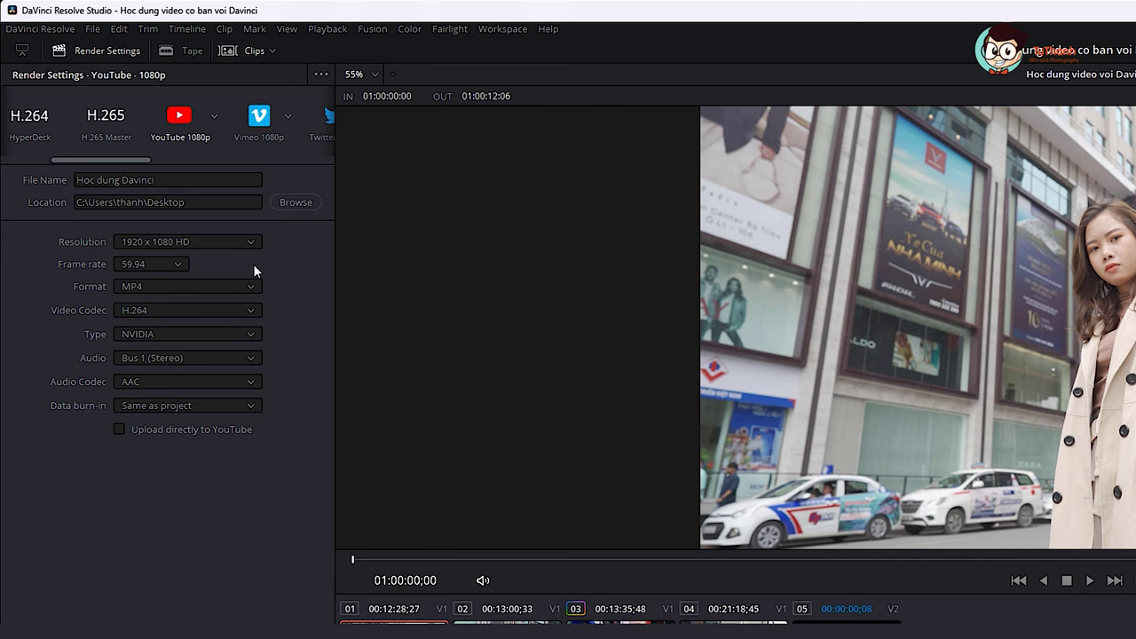
pyautogui.click(178, 264)
pyautogui.click(302, 275)
# Confirm MP4 format, H.264 codec and NVIDIA encoding, then review the audio output options.
pyautogui.click(253, 287)
pyautogui.click(256, 289)
pyautogui.click(248, 310)
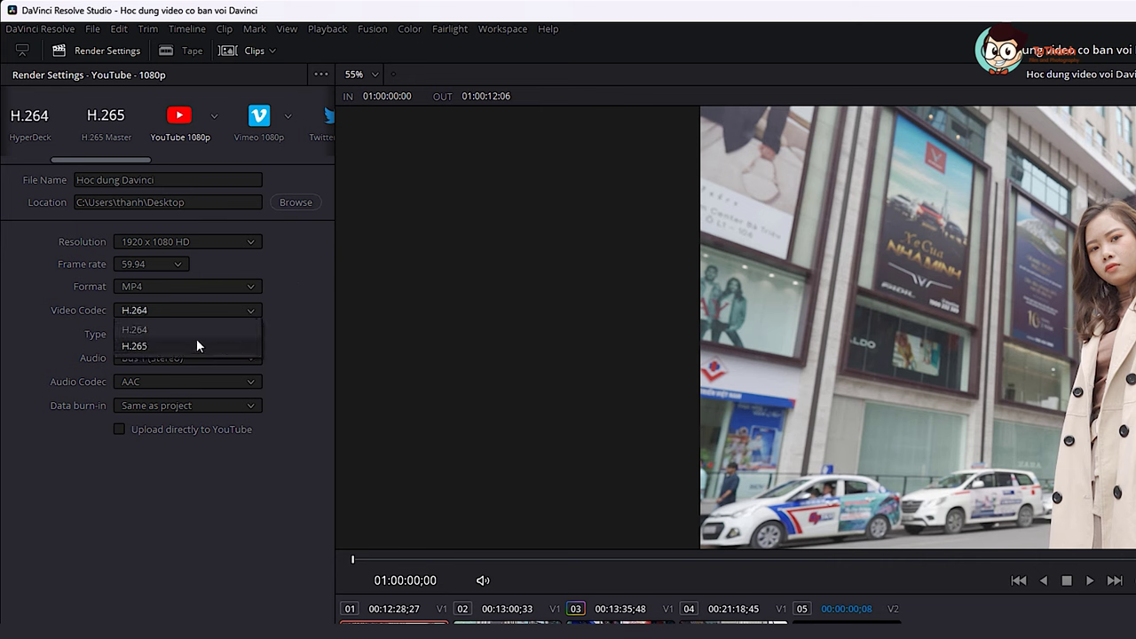
pyautogui.click(311, 322)
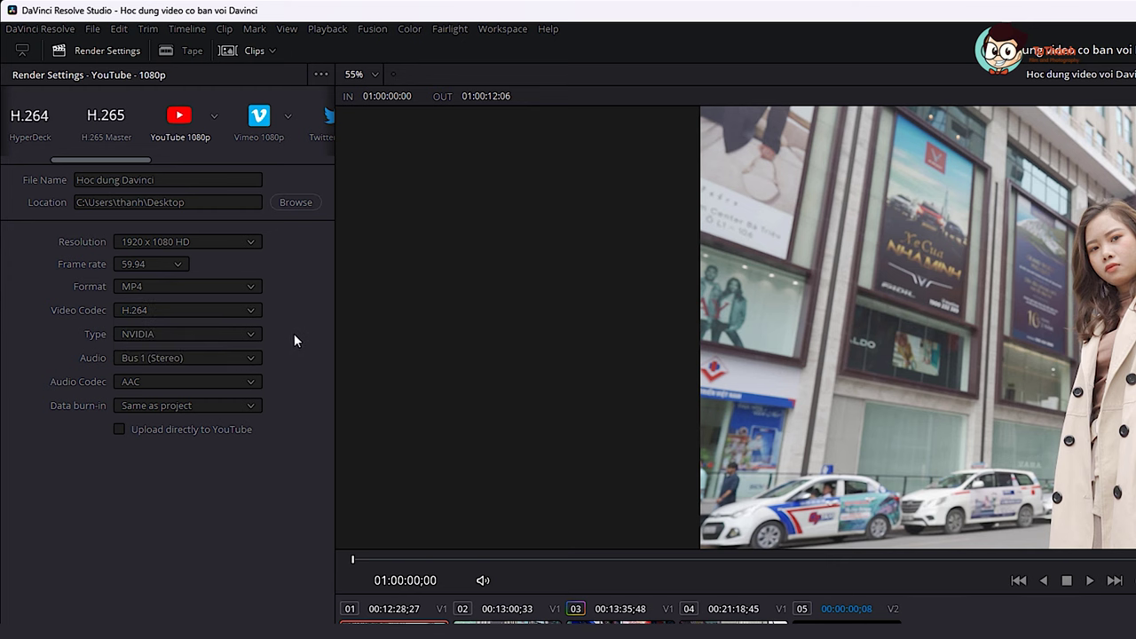
pyautogui.click(230, 336)
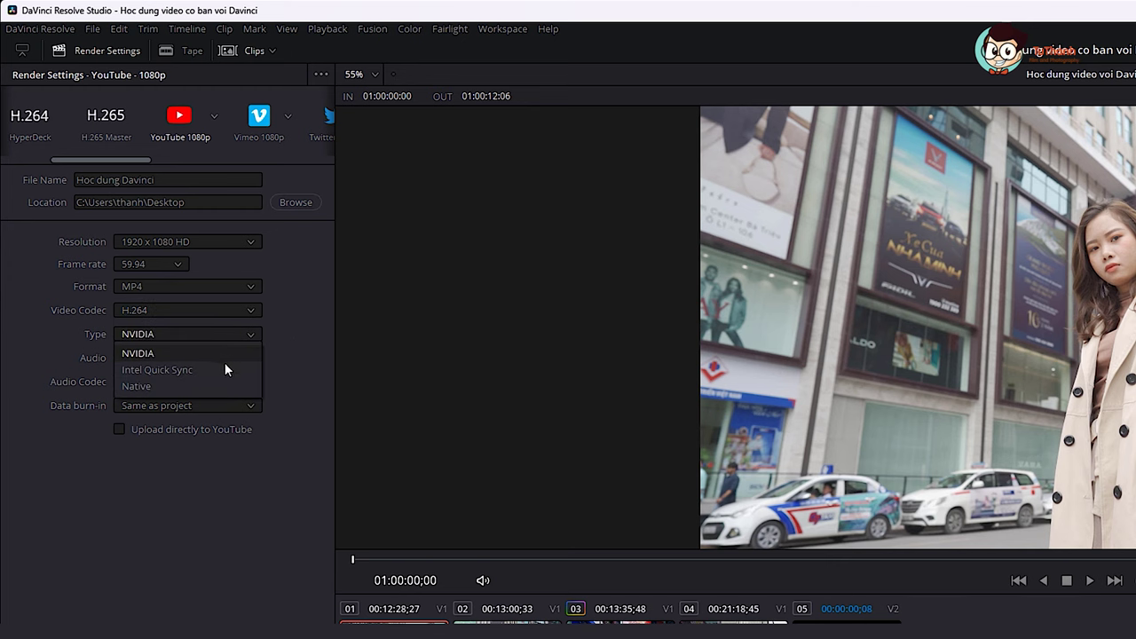
pyautogui.click(164, 353)
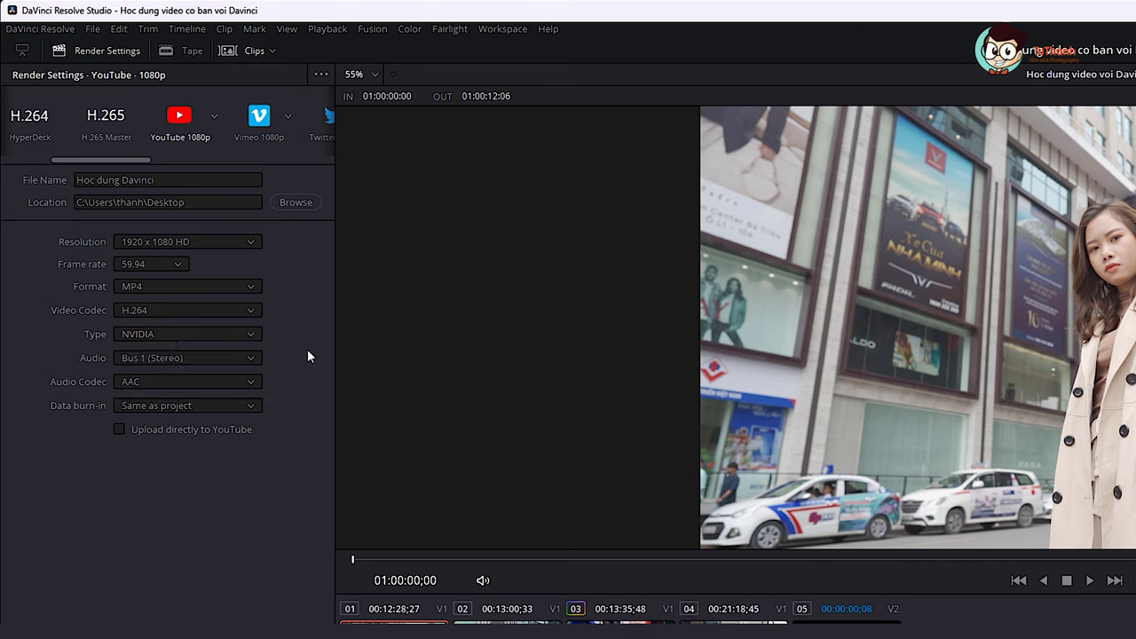
pyautogui.click(230, 357)
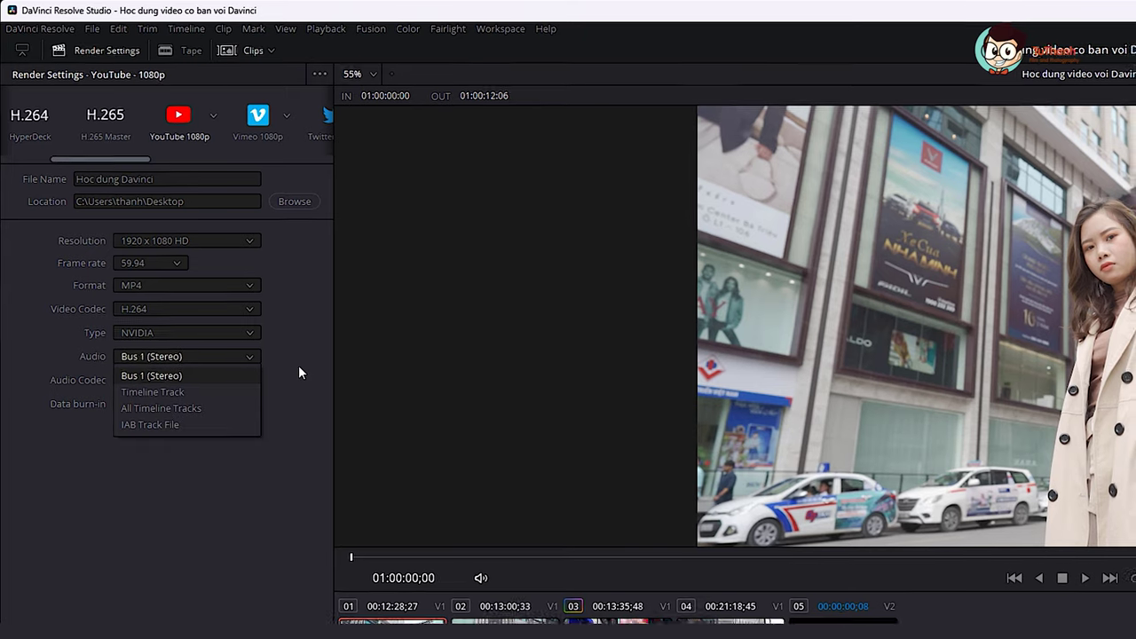
# Keep Bus 1 (Stereo) audio, add the job to the render queue, and render it.
pyautogui.click(295, 373)
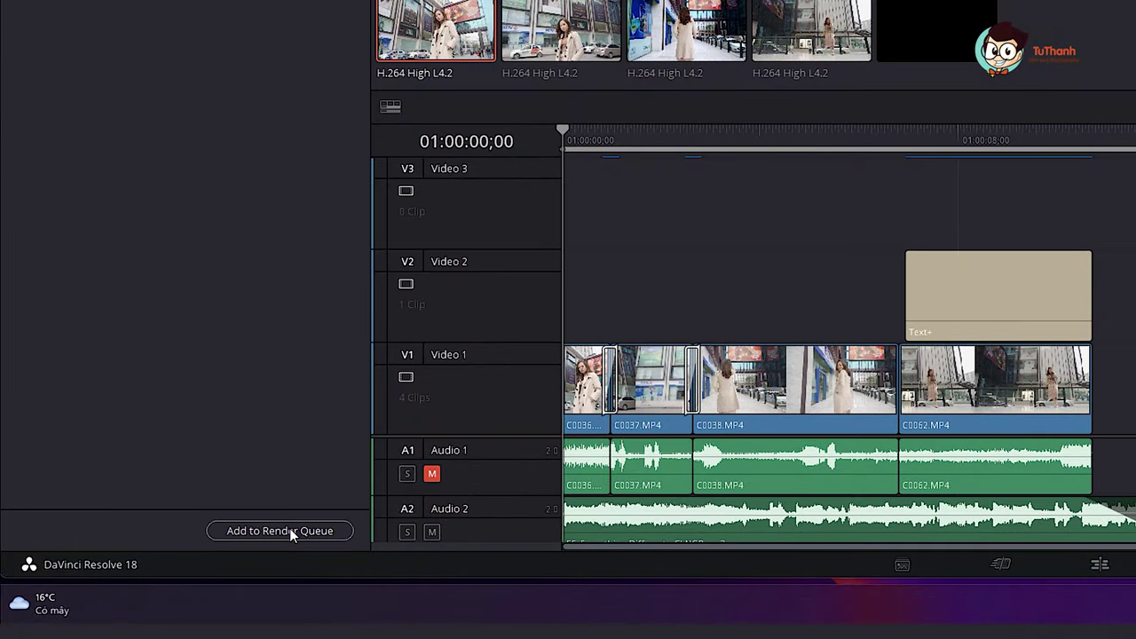
pyautogui.click(289, 529)
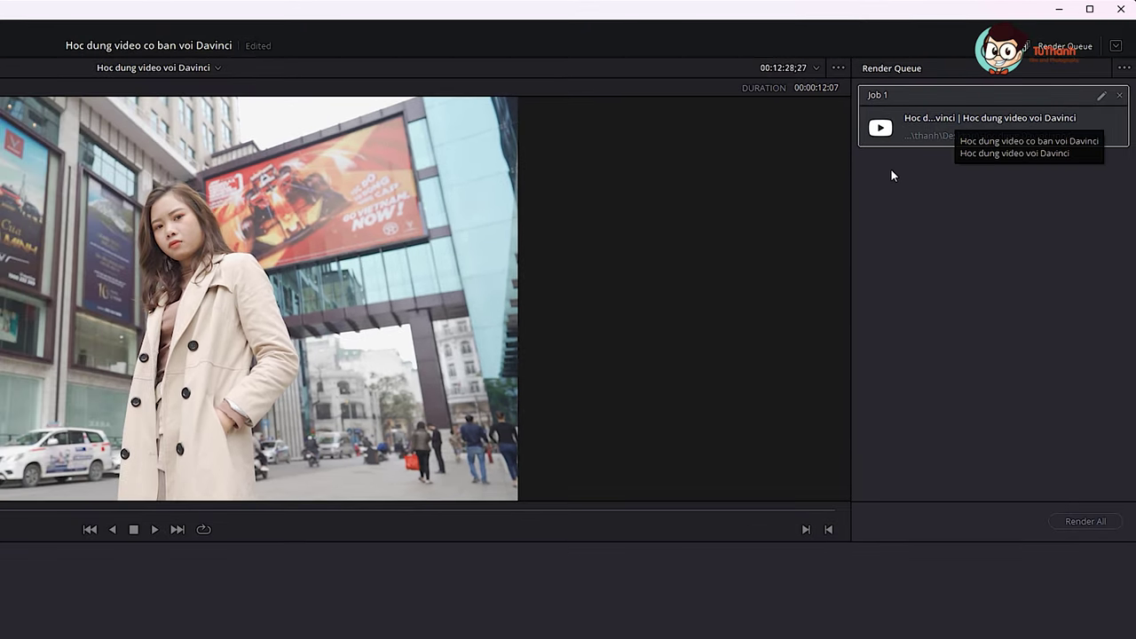
pyautogui.click(1083, 522)
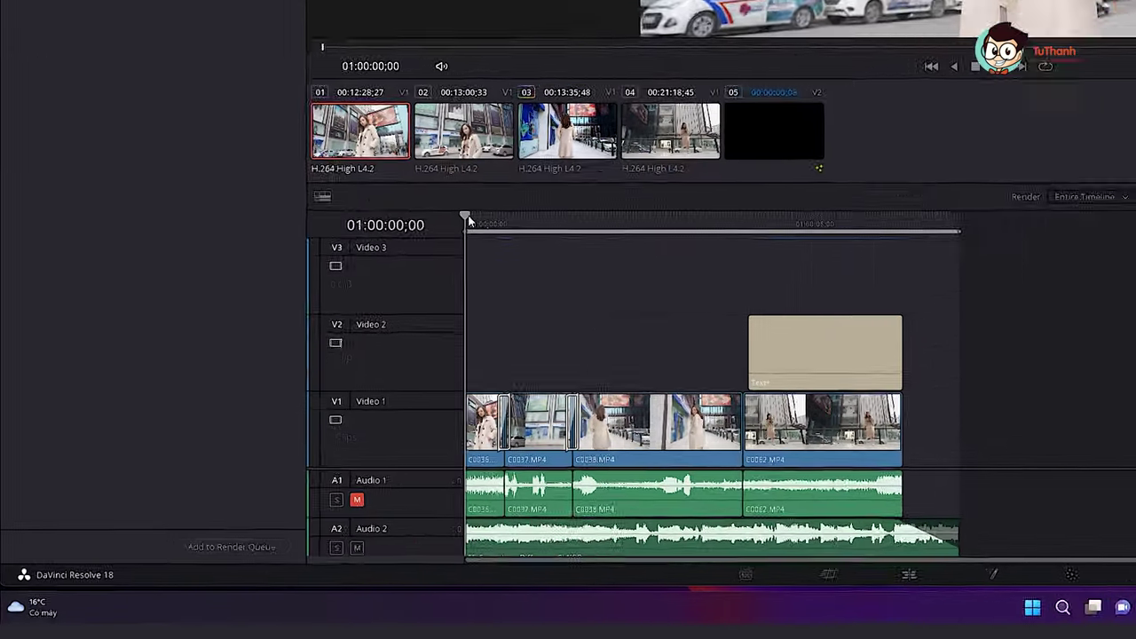
# Mark In at 01:00:02;49 and Out at 01:00:06;49, queue the range, renaming the file.
pyautogui.moveTo(268, 395); pyautogui.dragTo(335, 398)
pyautogui.moveTo(636, 203)
pyautogui.mouseDown()
pyautogui.moveTo(619, 207)
pyautogui.moveTo(637, 209)
pyautogui.mouseUp()
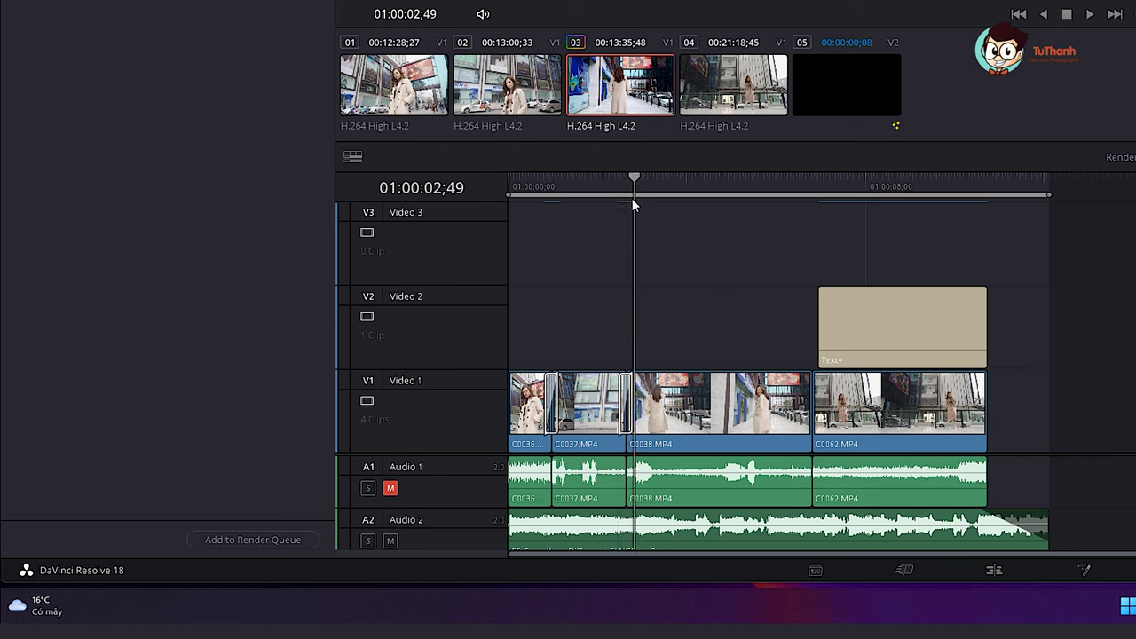
pyautogui.press('i')
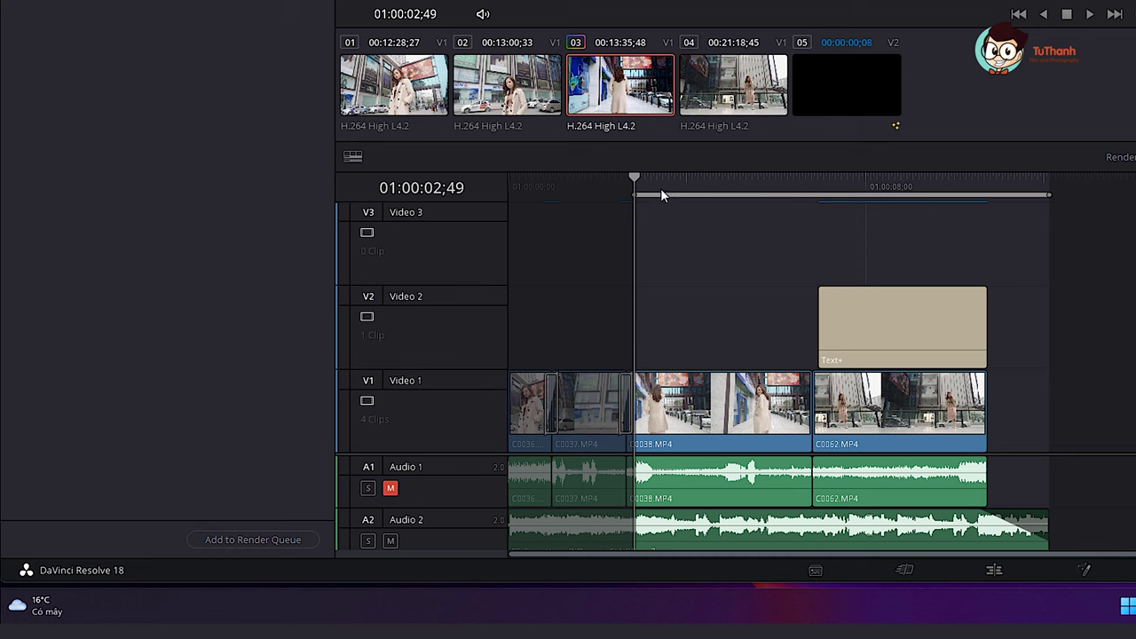
pyautogui.moveTo(635, 177); pyautogui.dragTo(810, 199)
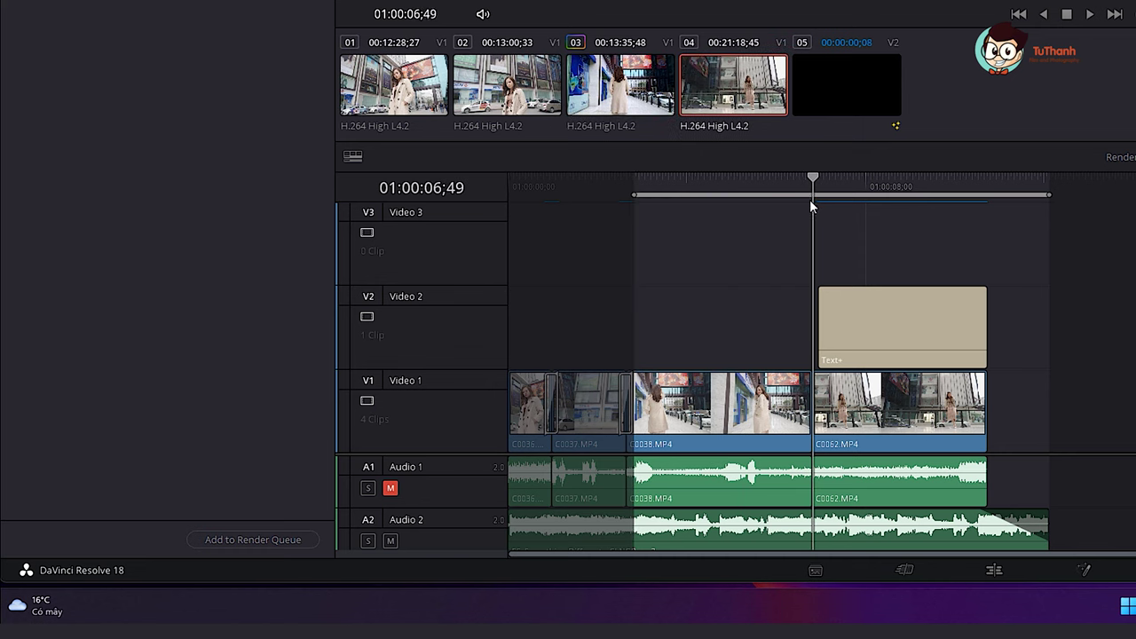
pyautogui.press('o')
pyautogui.moveTo(684, 187); pyautogui.dragTo(725, 186)
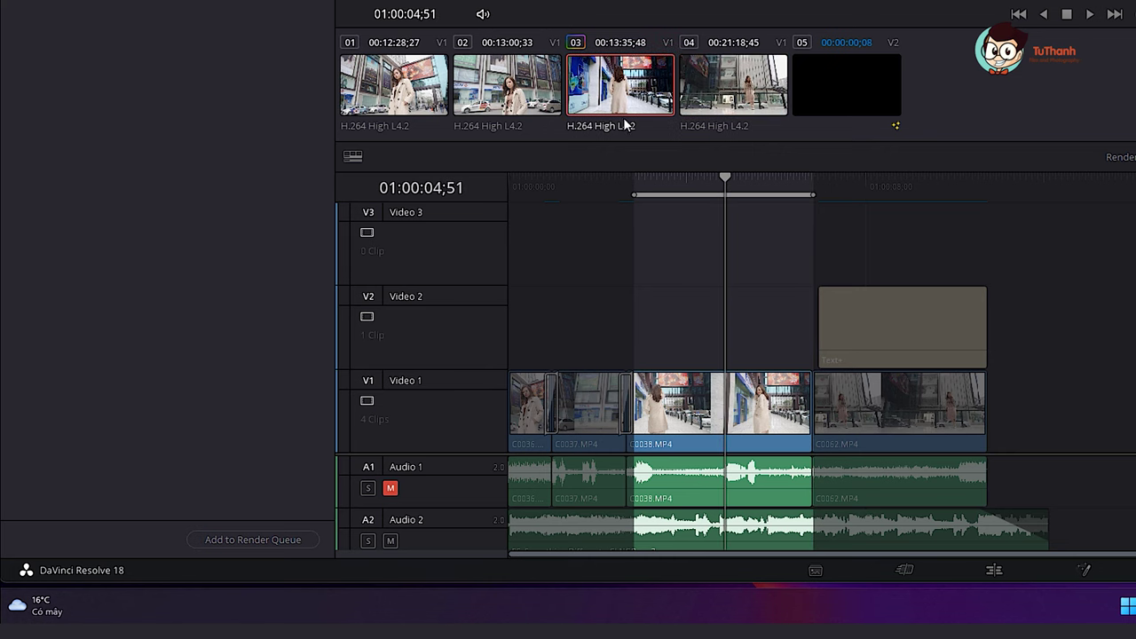
pyautogui.click(265, 539)
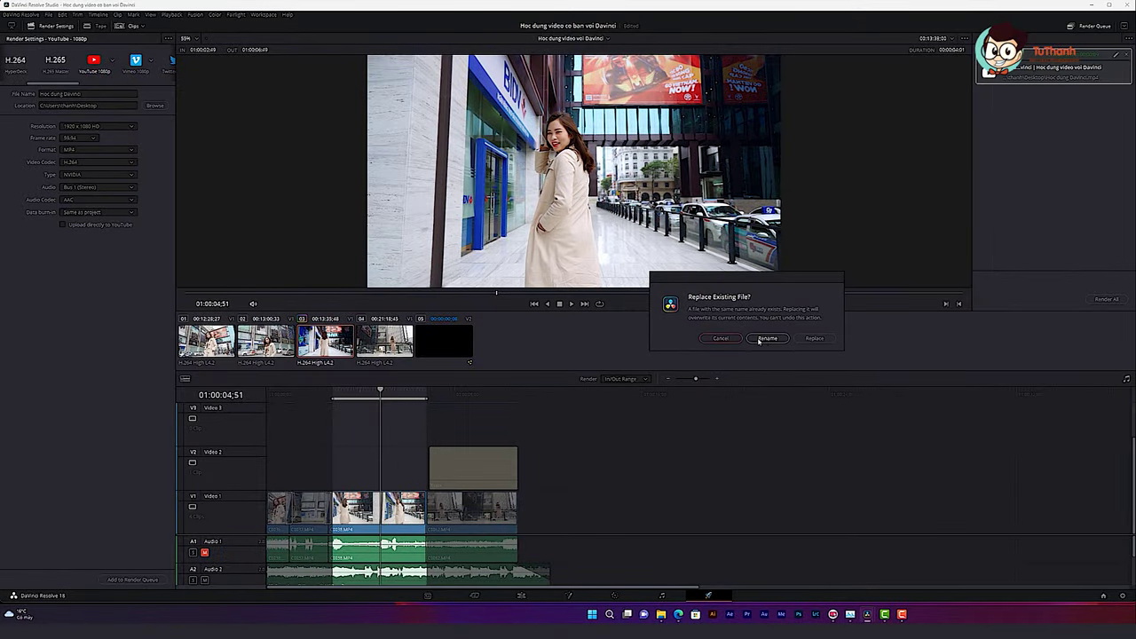
pyautogui.click(815, 339)
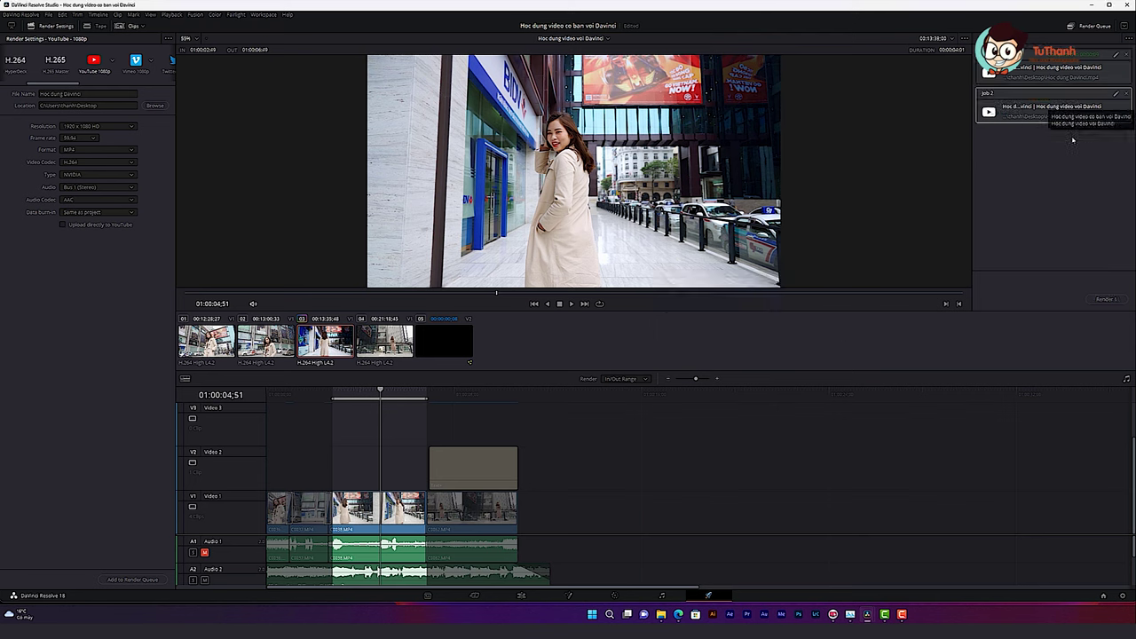